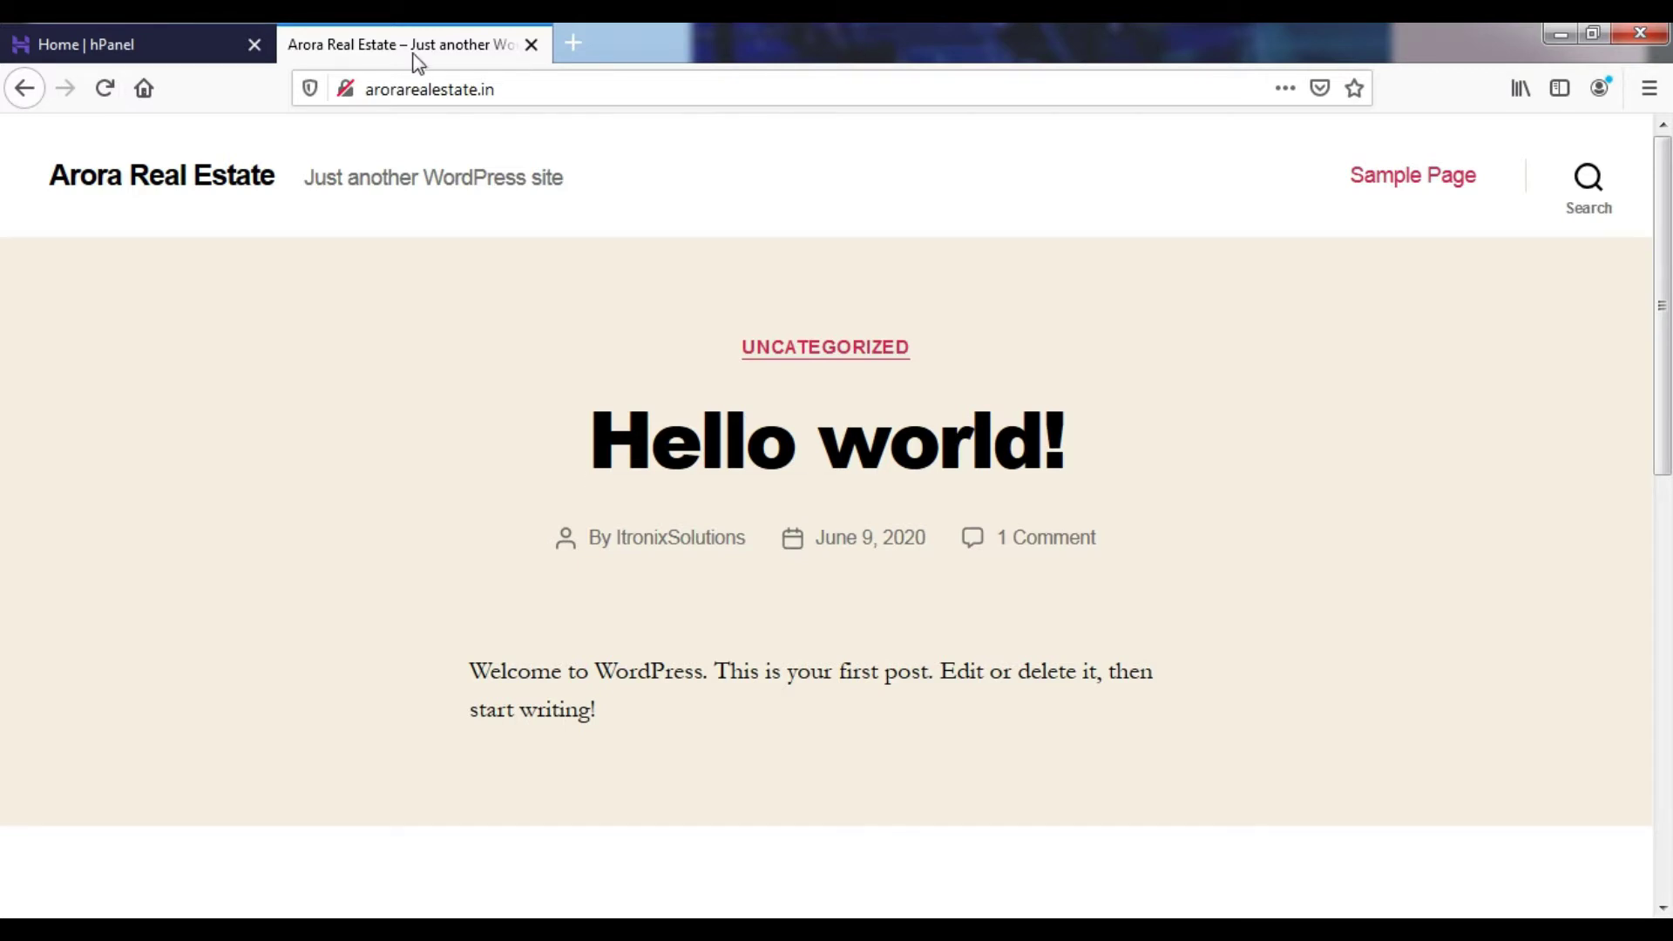
- View the site information for arorarealestate.in, which reports the connection as not secure
{"action": "left_click", "coordinate": [345, 89]}
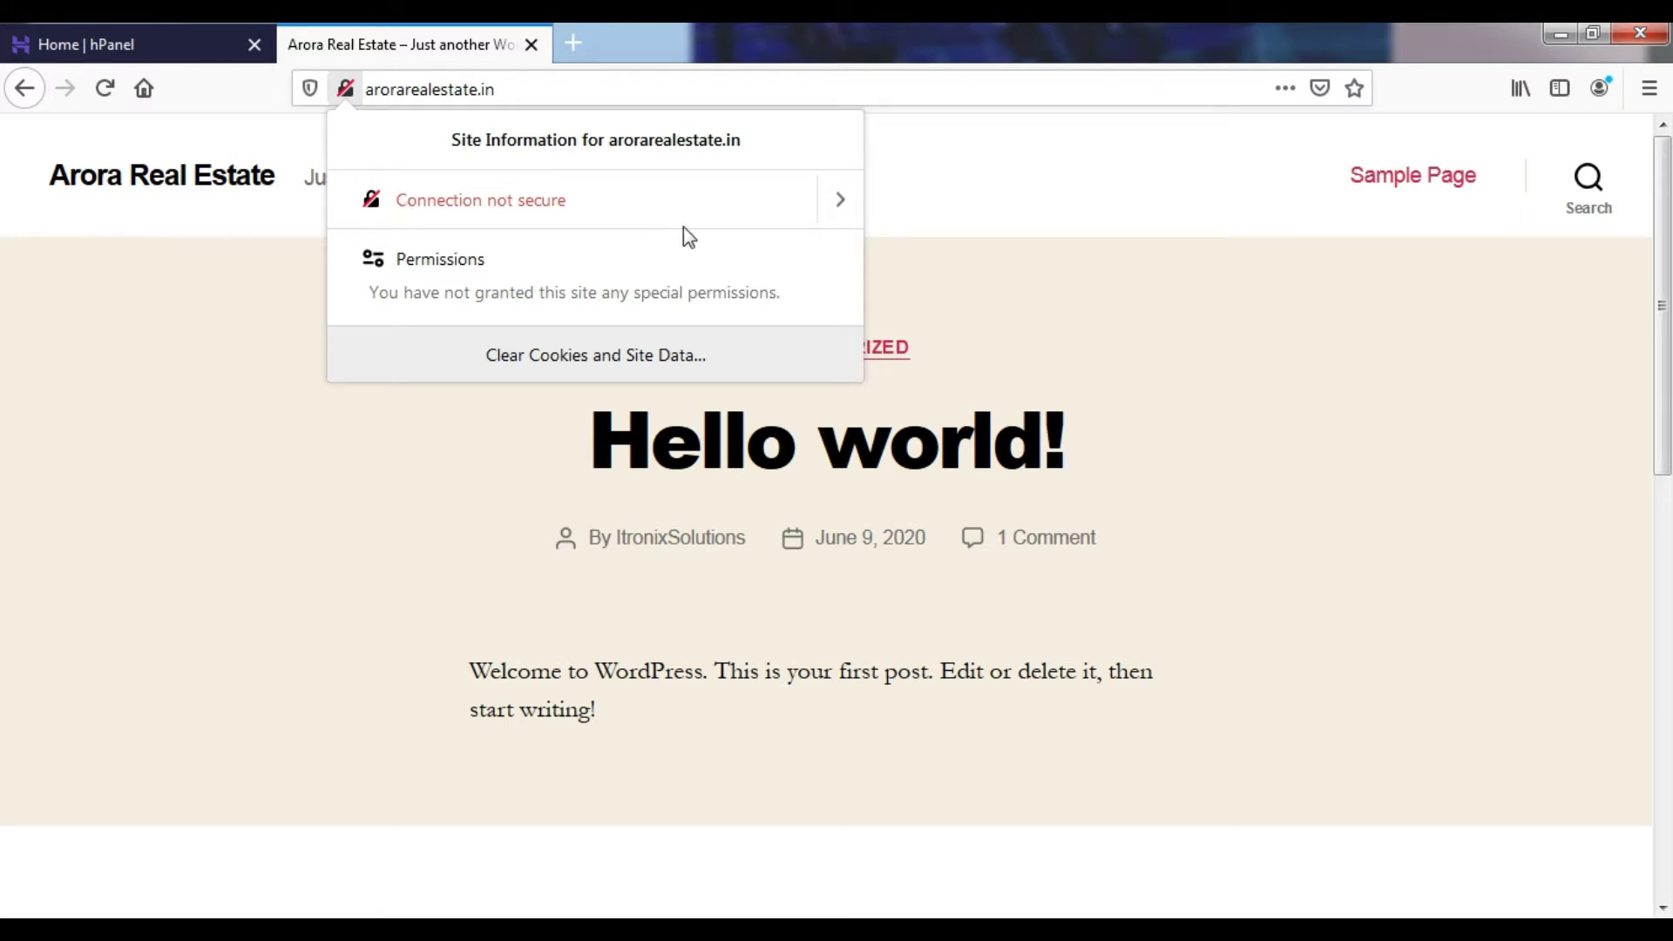
- In hPanel, open the SSL card in the Advanced section for arorarealestate.in
{"action": "left_click", "coordinate": [205, 27]}
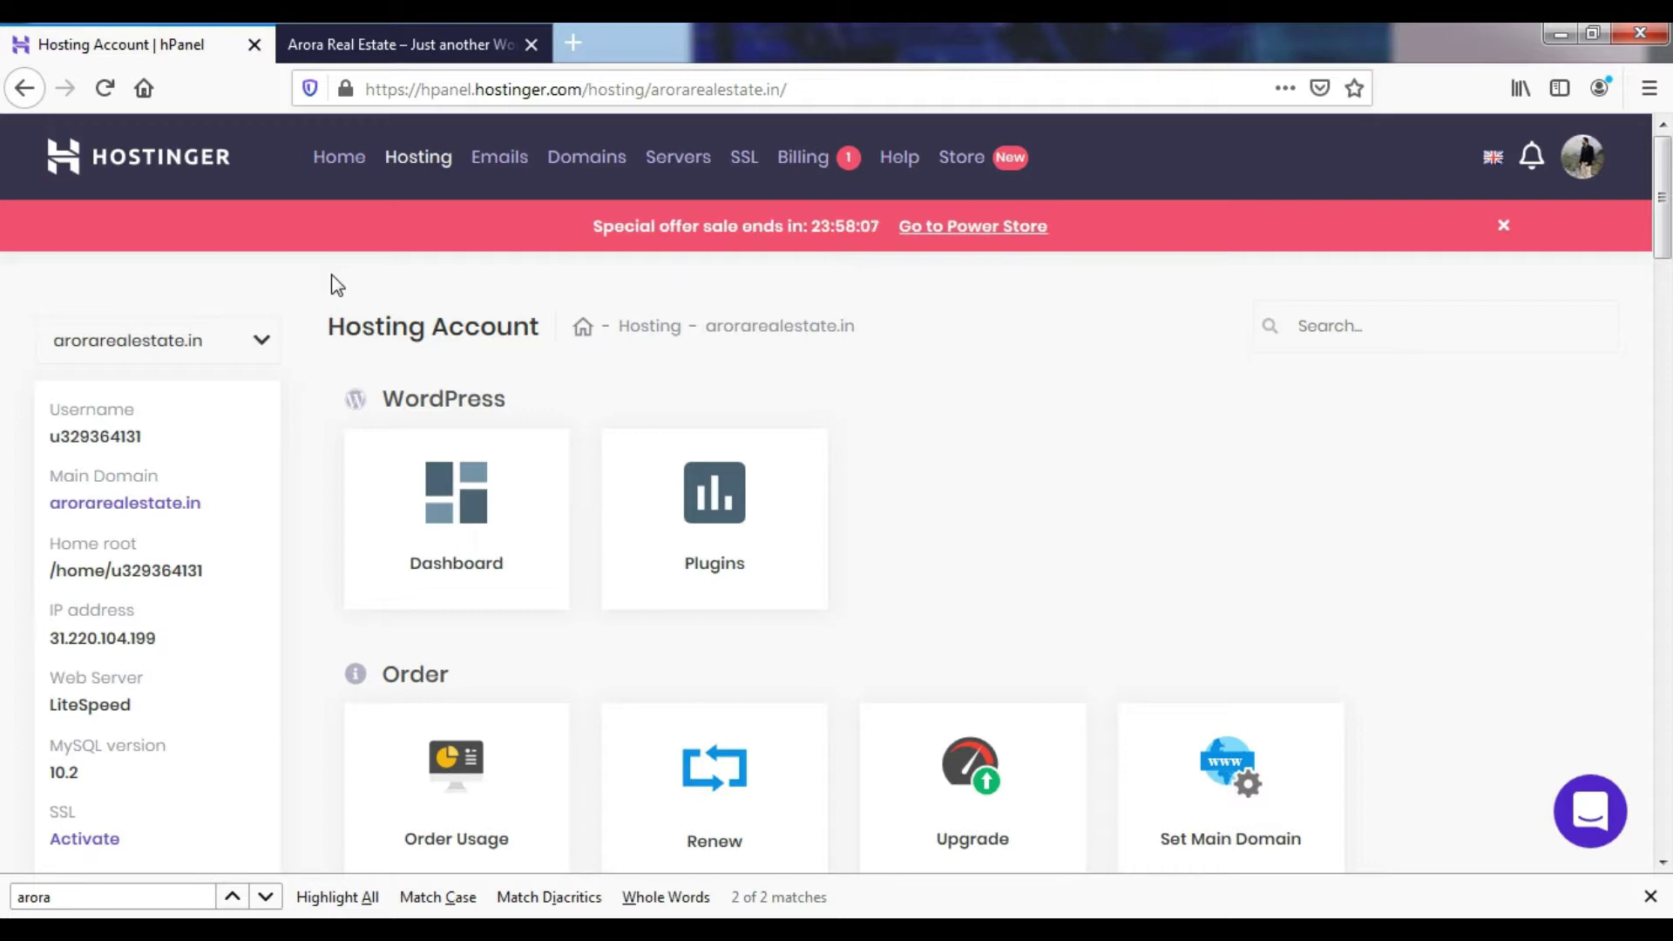
{"action": "scroll", "coordinate": [388, 448], "scroll_direction": "down", "scroll_amount": 10}
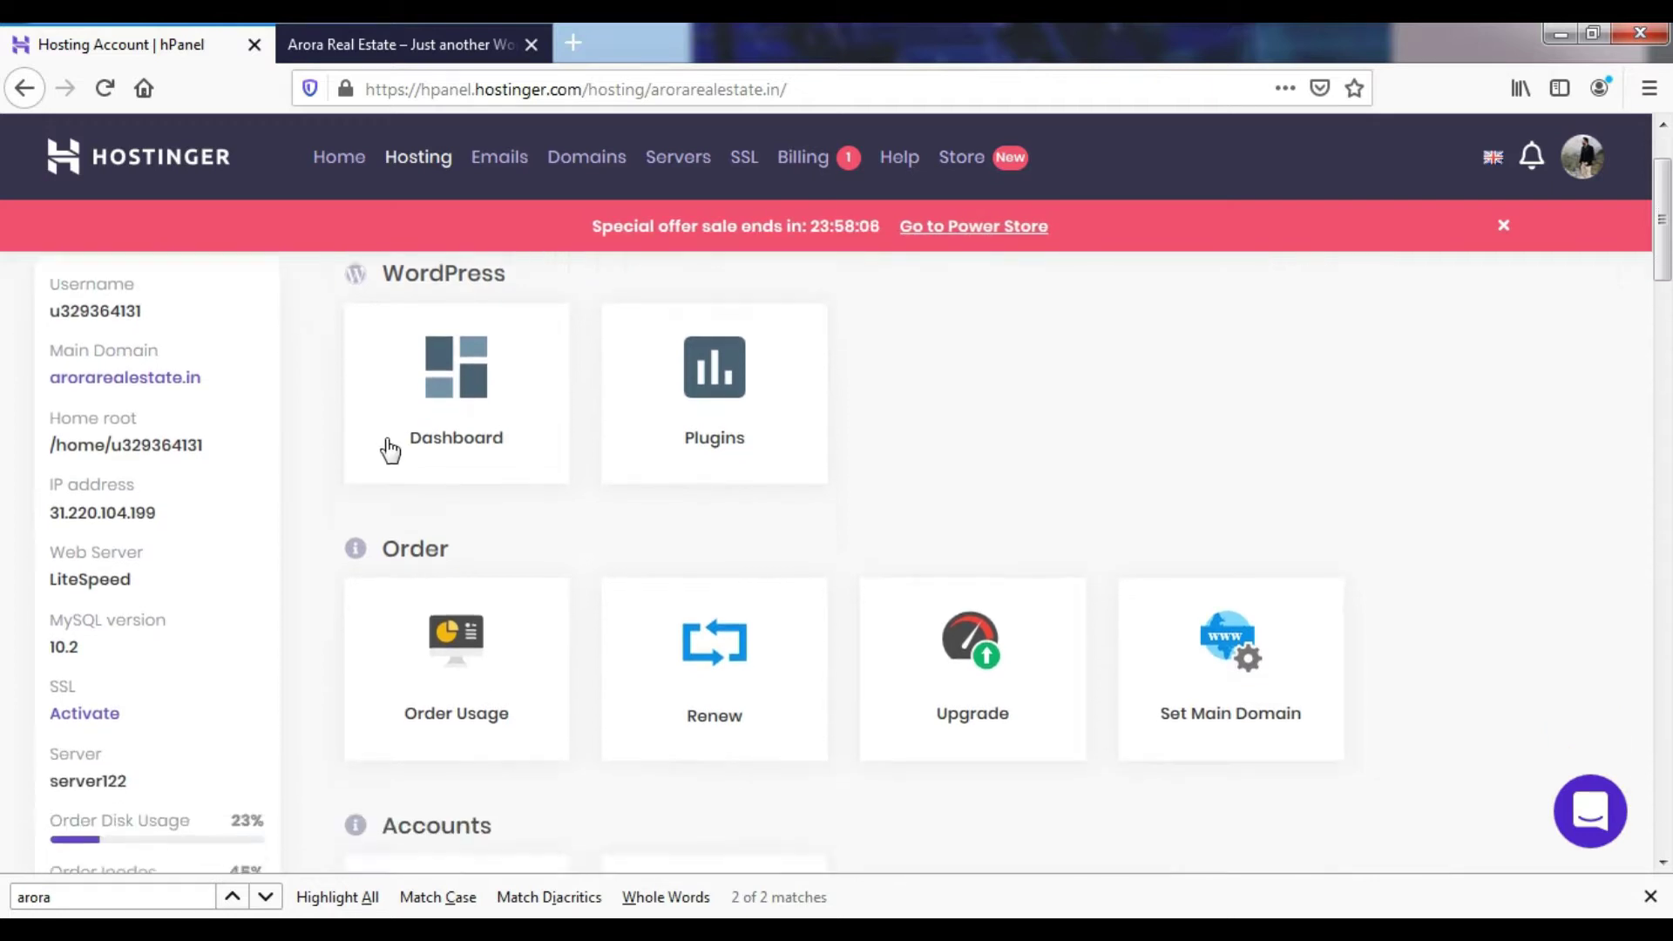
{"action": "scroll", "coordinate": [411, 510], "scroll_direction": "down", "scroll_amount": 10}
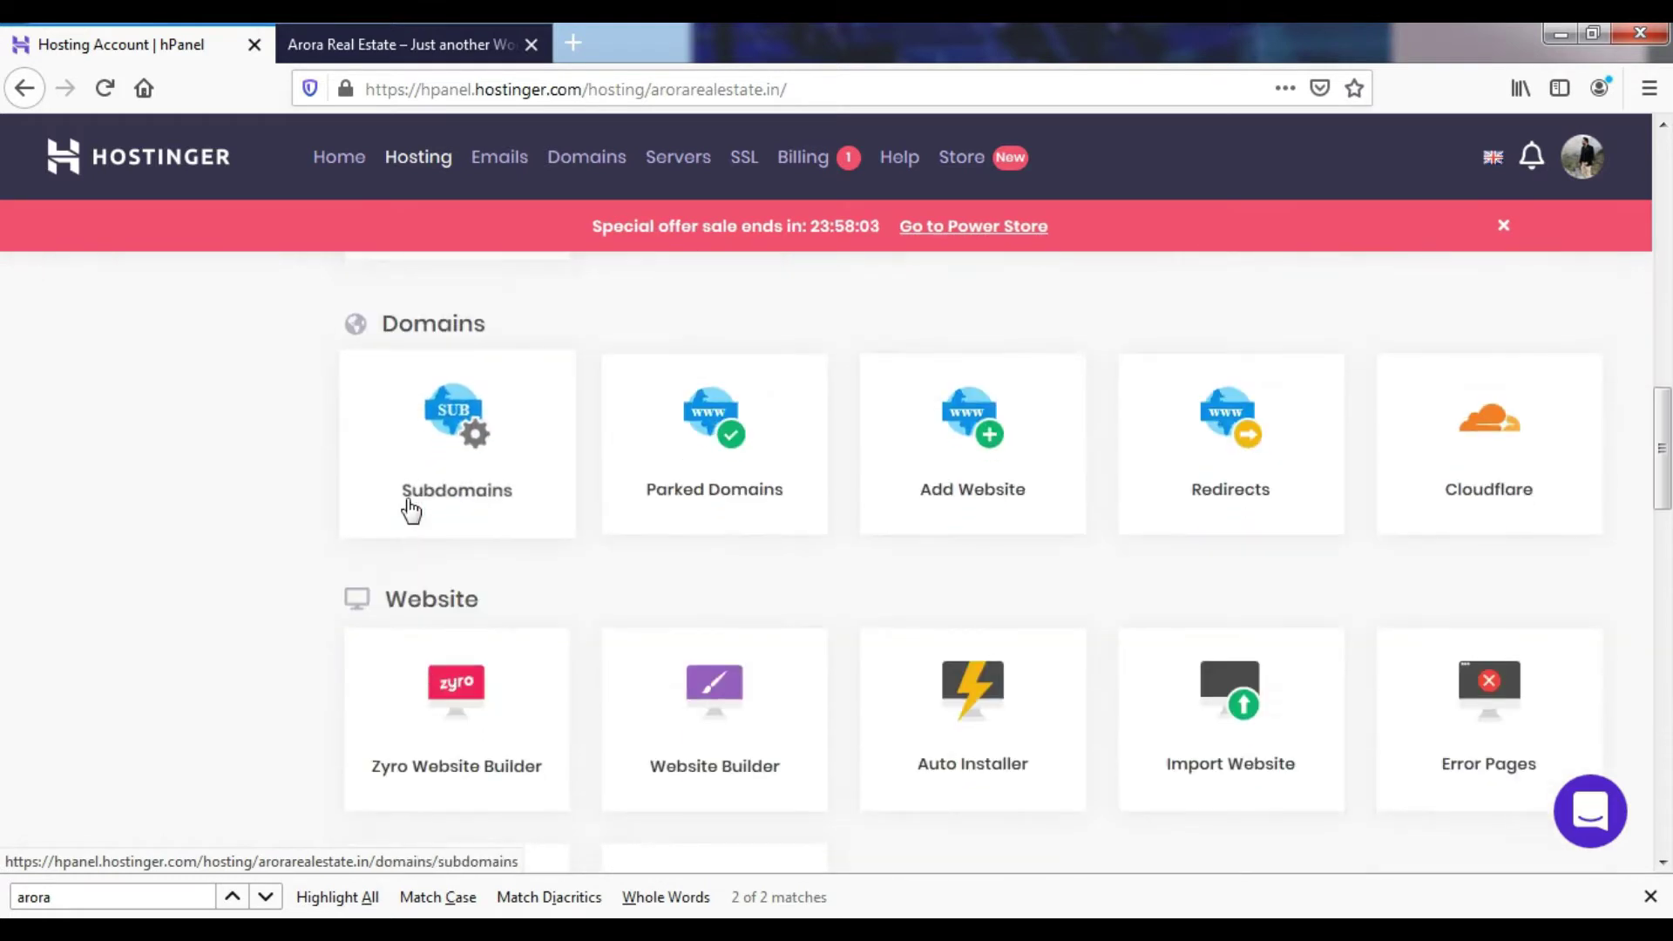
{"action": "scroll", "coordinate": [411, 510], "scroll_direction": "down", "scroll_amount": 6}
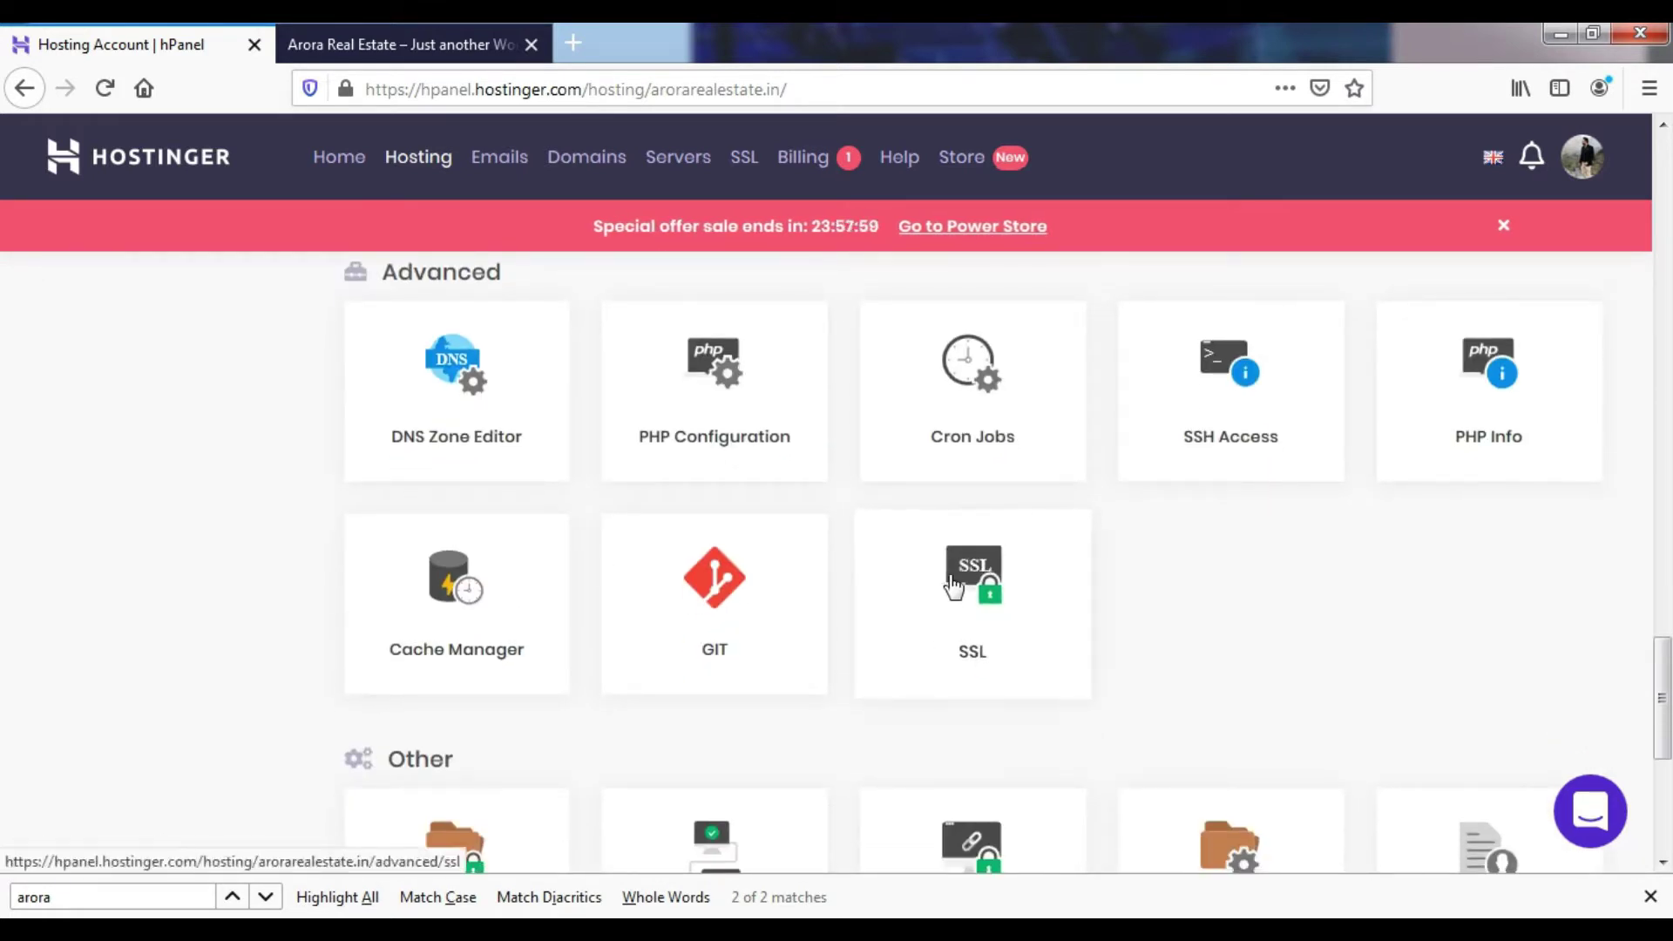
{"action": "left_click", "coordinate": [953, 587]}
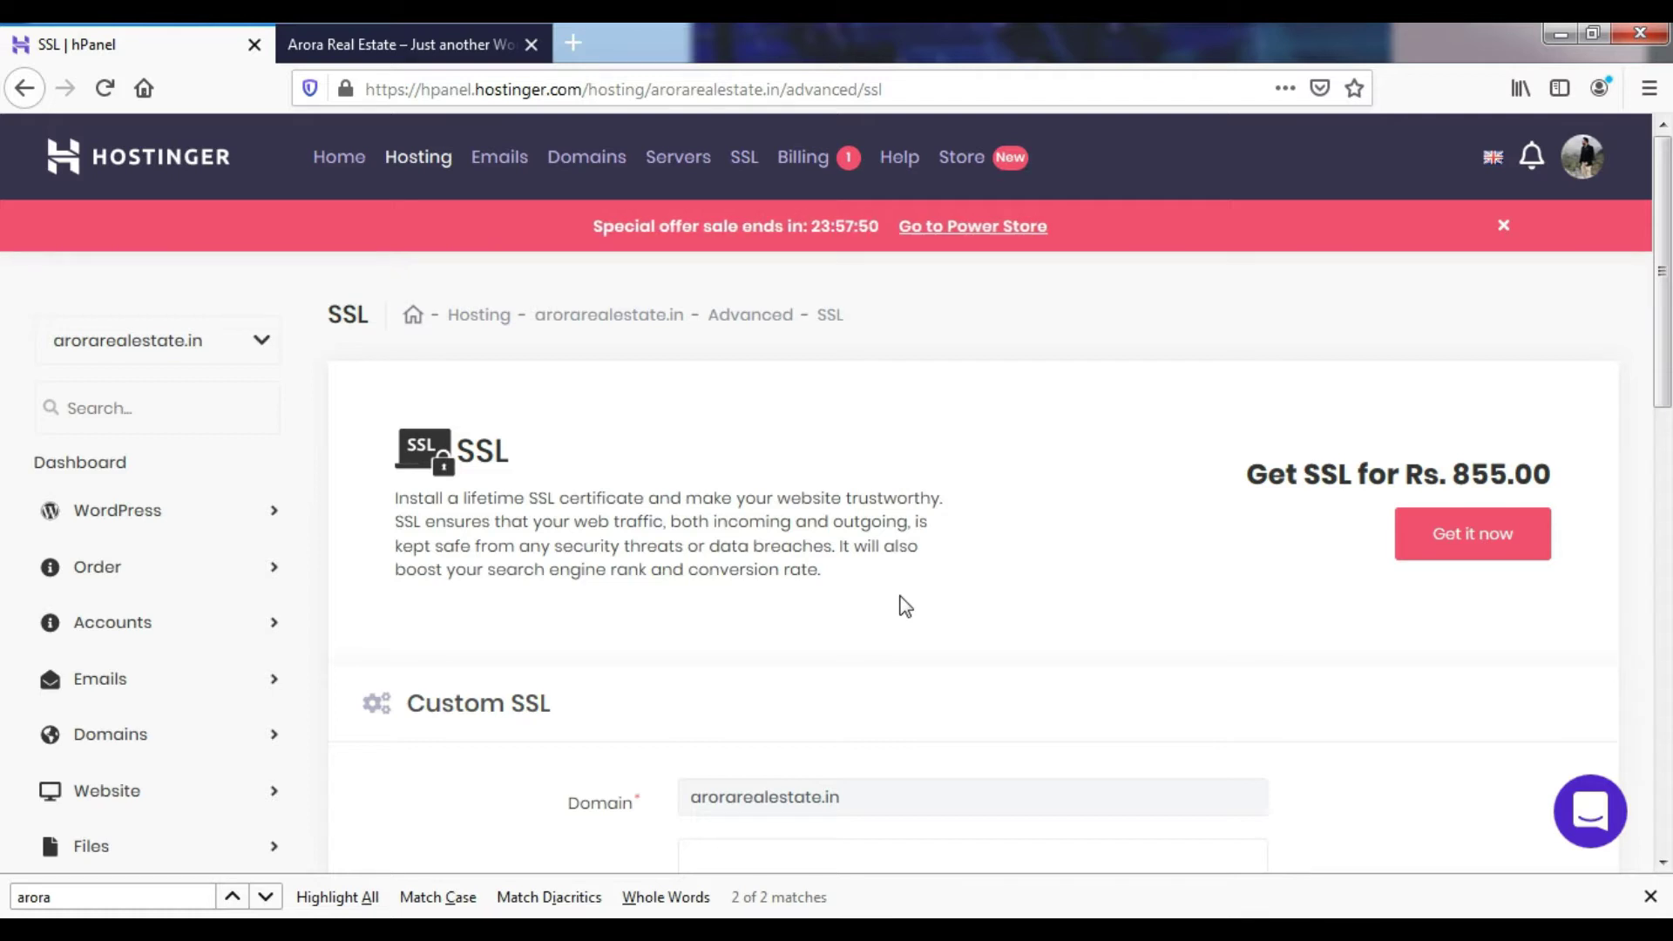
{"action": "scroll", "coordinate": [792, 556], "scroll_direction": "down", "scroll_amount": 7}
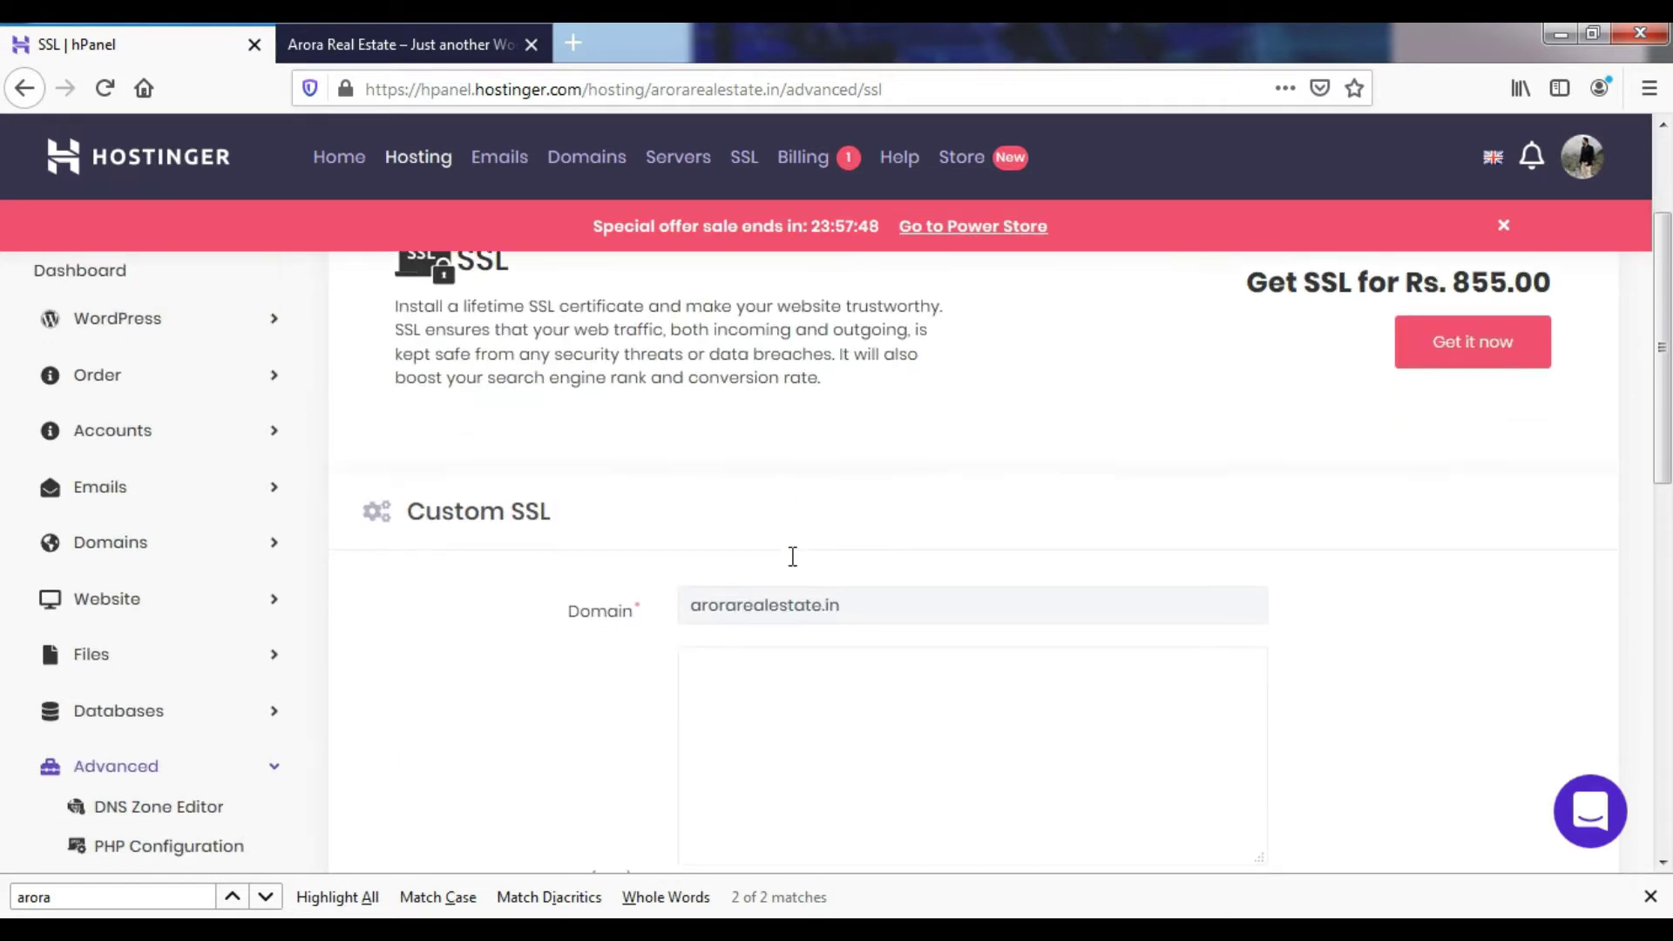
{"action": "scroll", "coordinate": [792, 556], "scroll_direction": "up", "scroll_amount": 7}
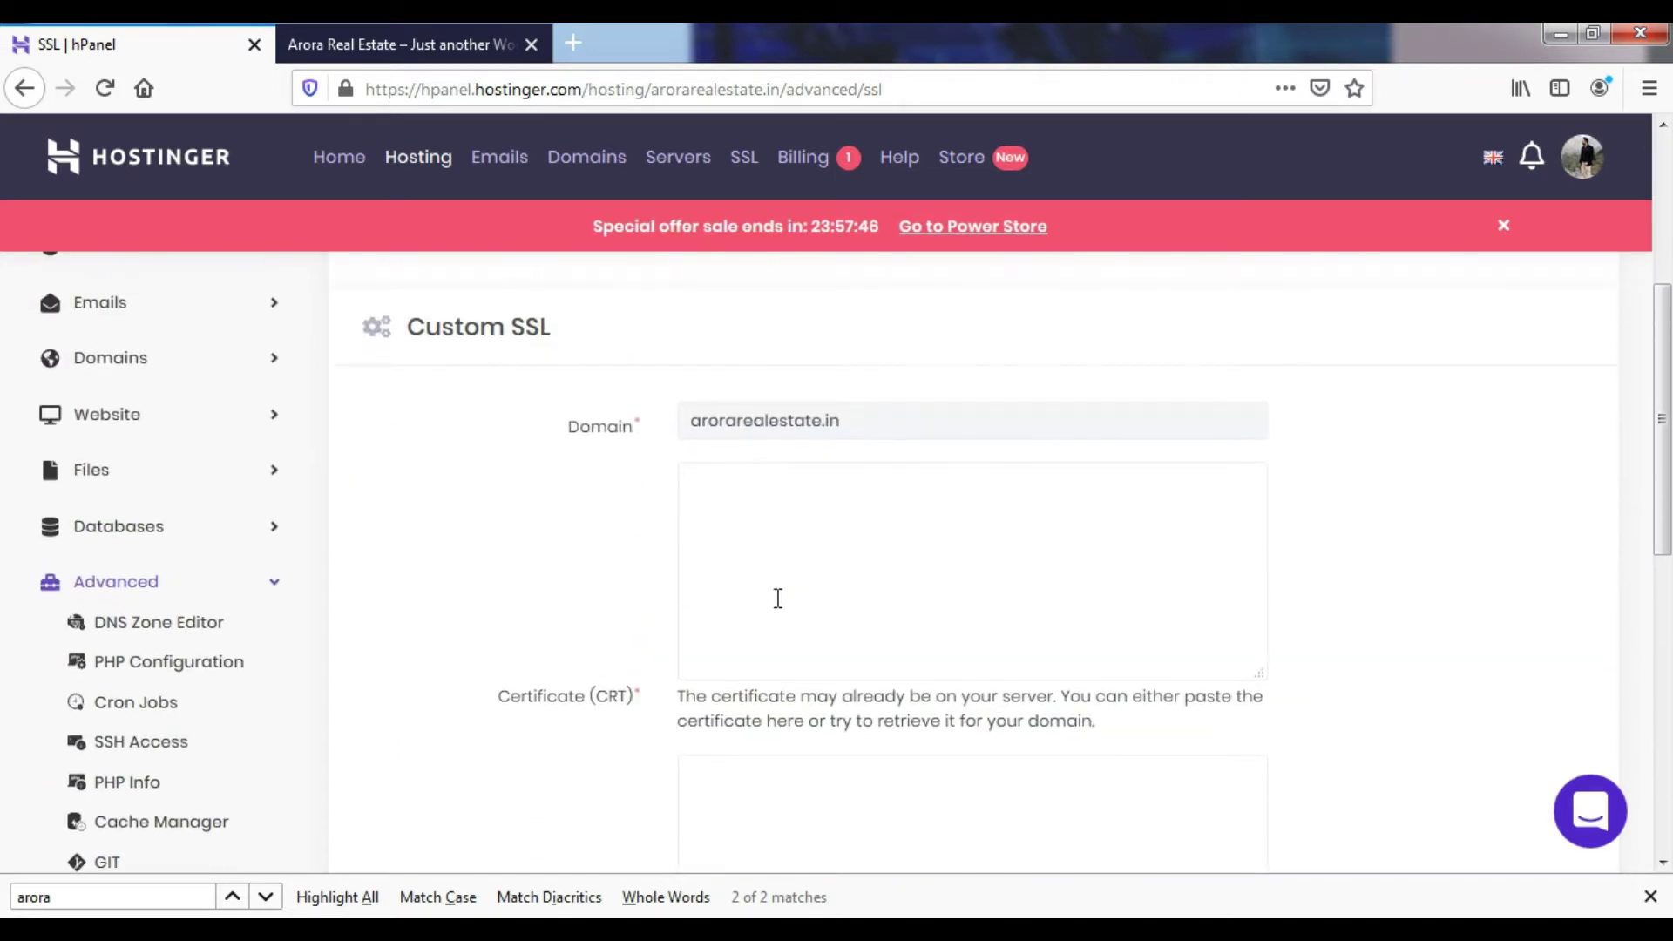
{"action": "left_click", "coordinate": [567, 26]}
- Go to Google in the new tab and search for 'ssl for free'
{"action": "type", "text": "google"}
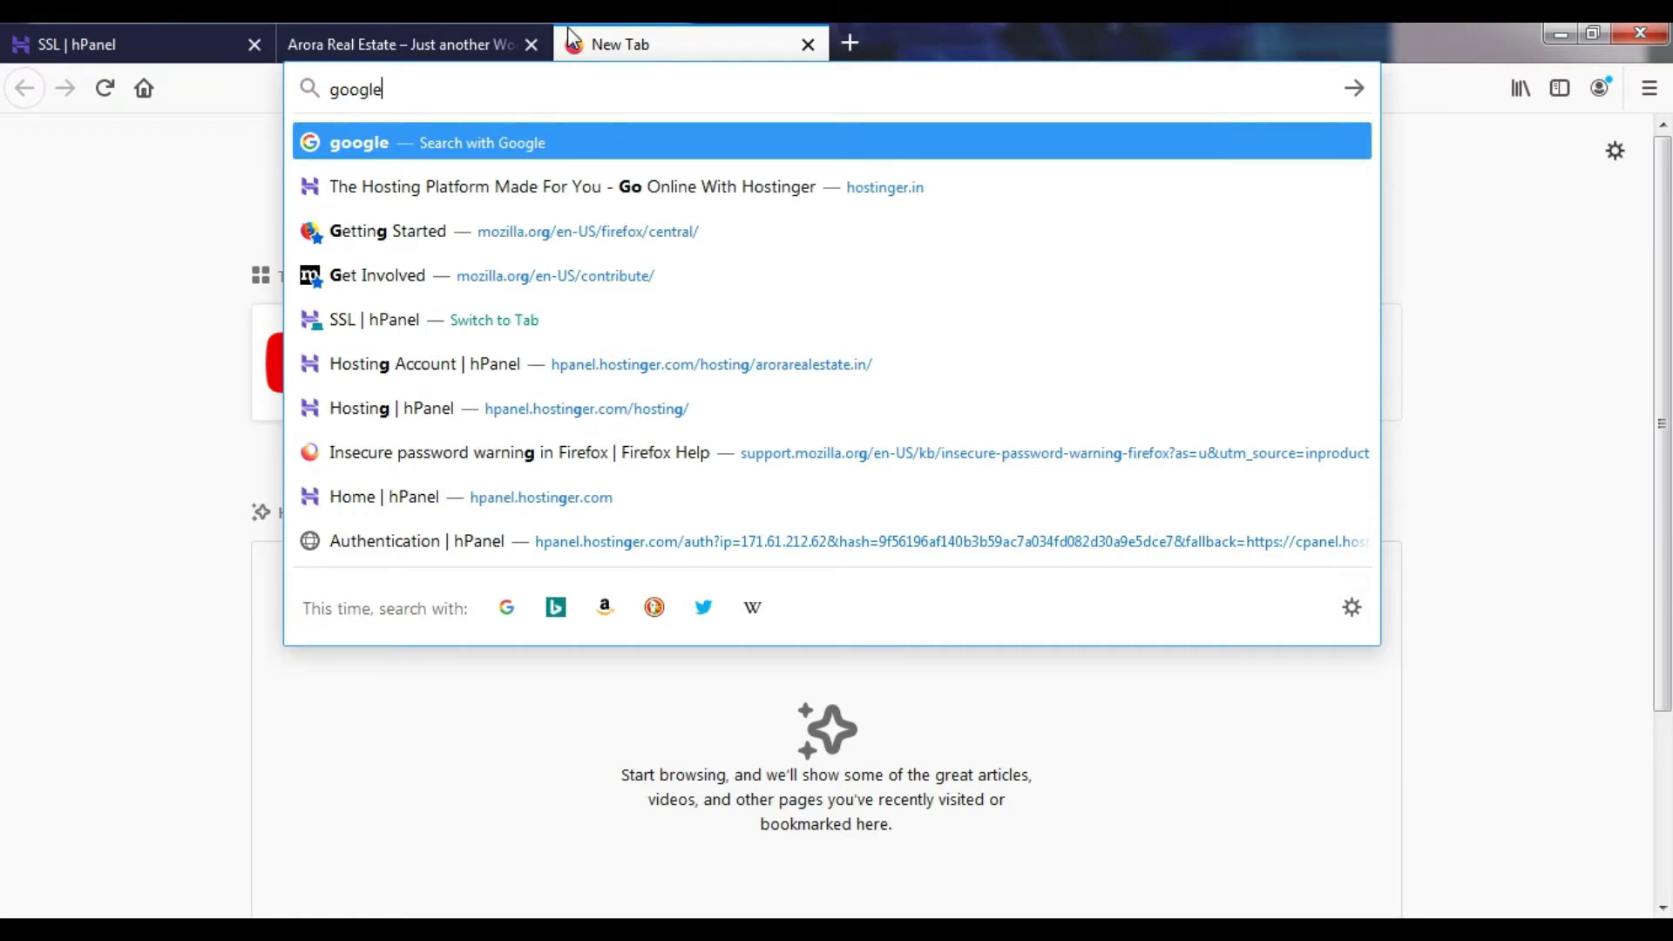
{"action": "key", "text": "Return"}
{"action": "type", "text": "ssl for free"}
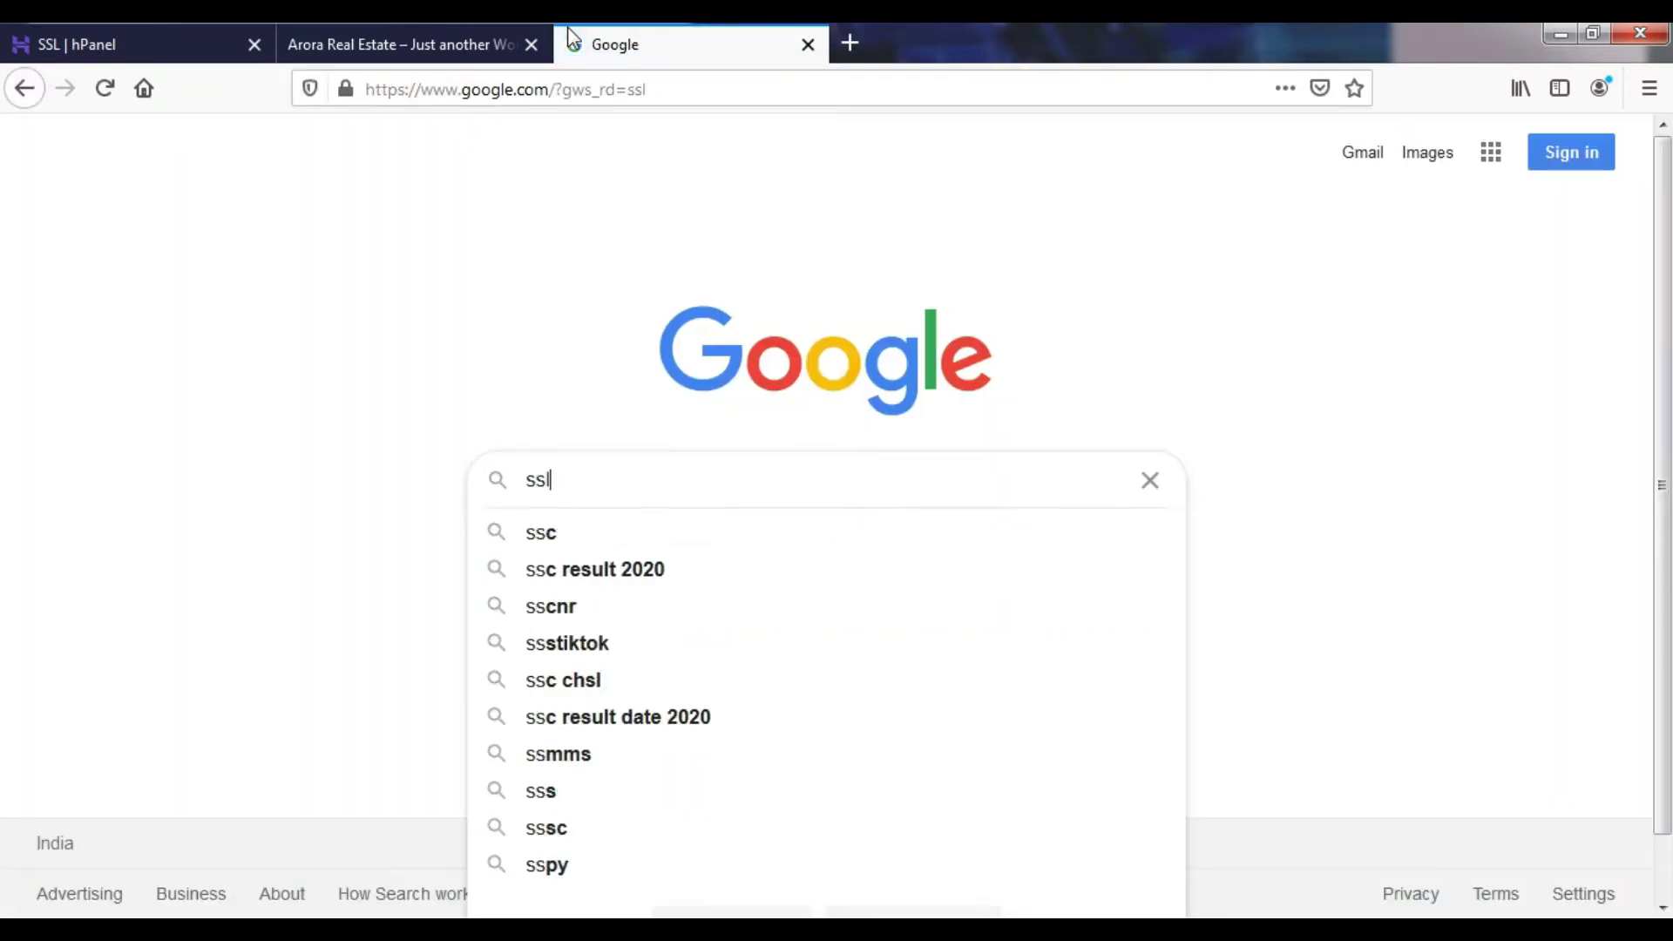
{"action": "key", "text": "Return"}
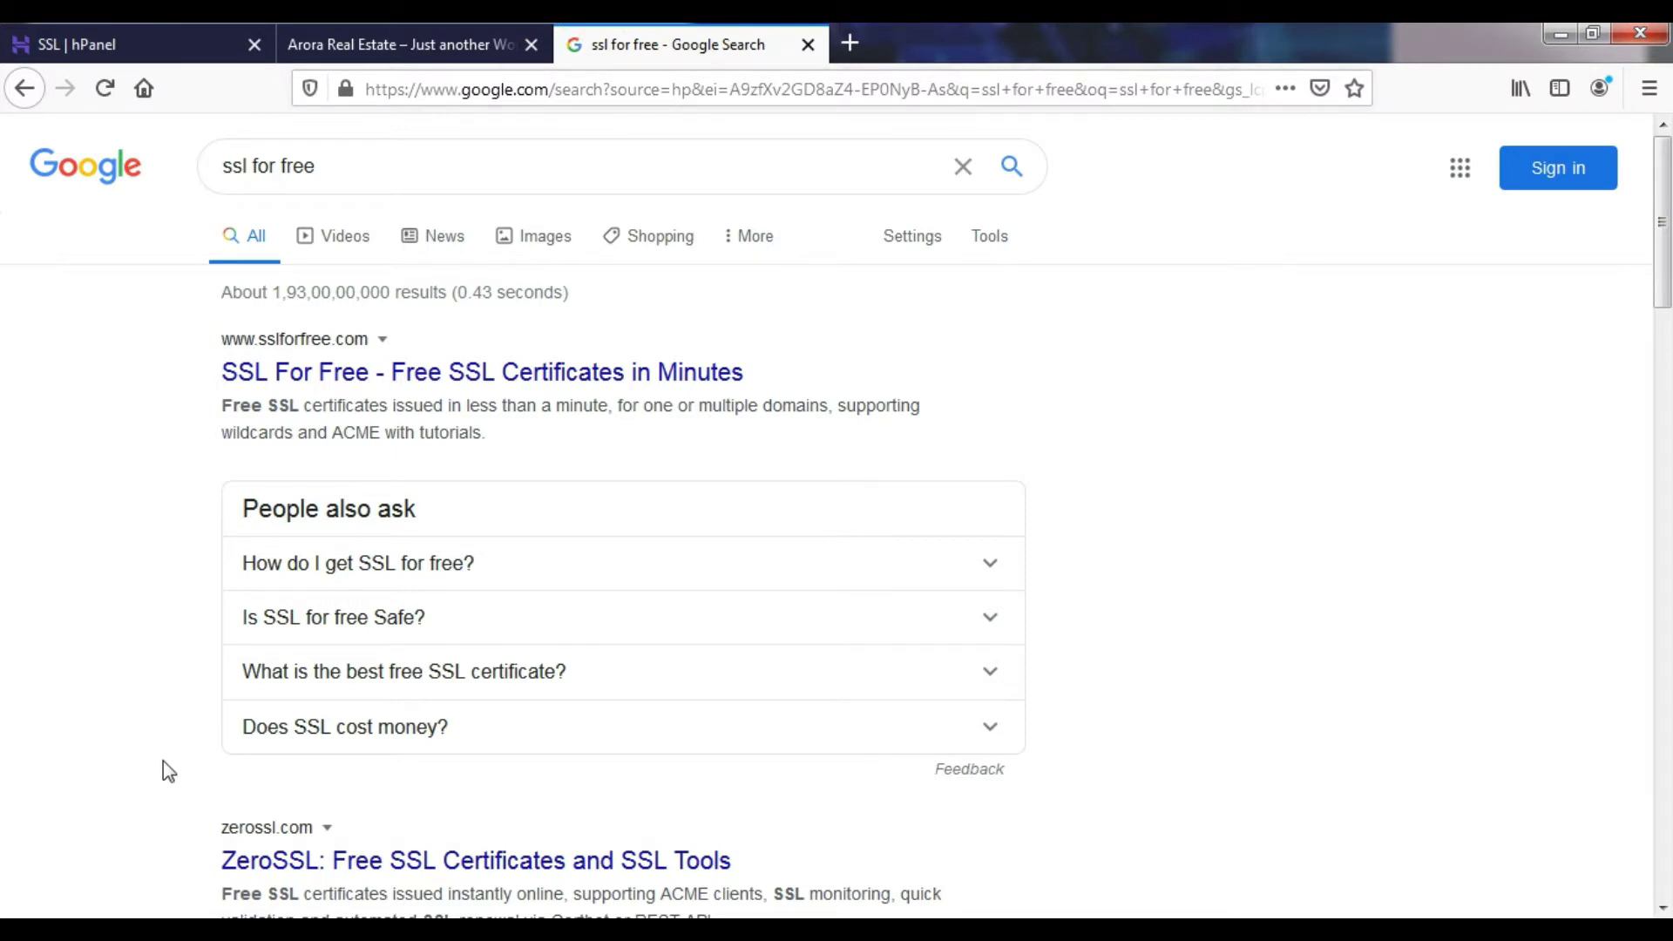
- Open SSL For Free and start a free certificate for arorarealestate.in
{"action": "left_click", "coordinate": [320, 381]}
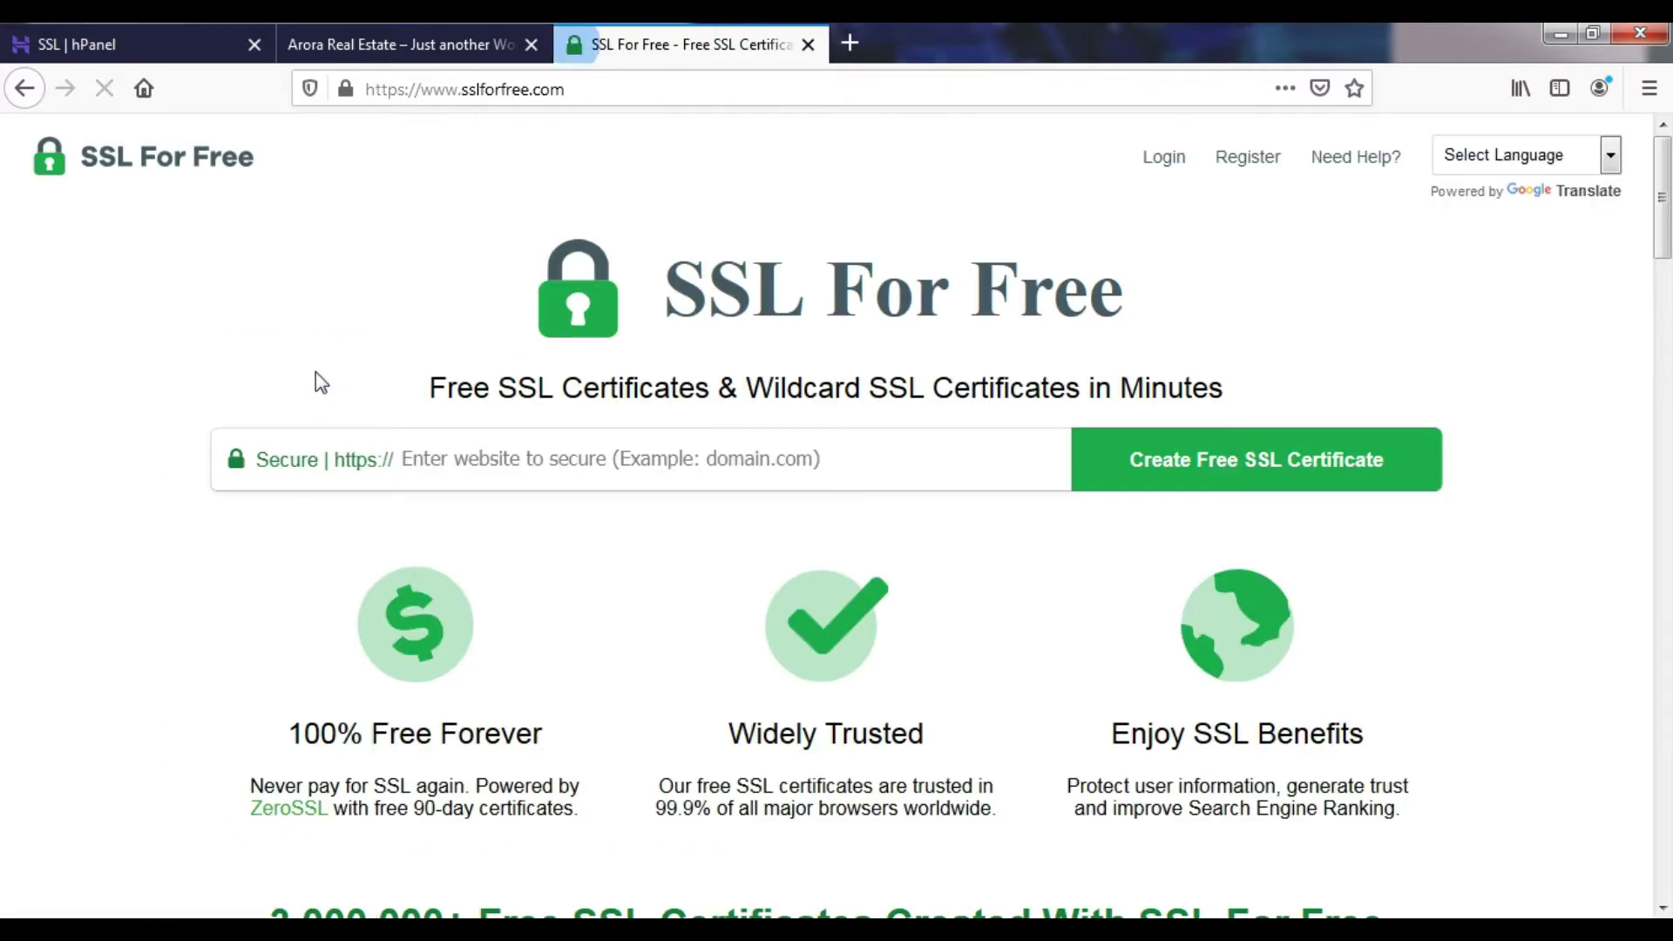
{"action": "left_click", "coordinate": [493, 463]}
{"action": "type", "text": "a"}
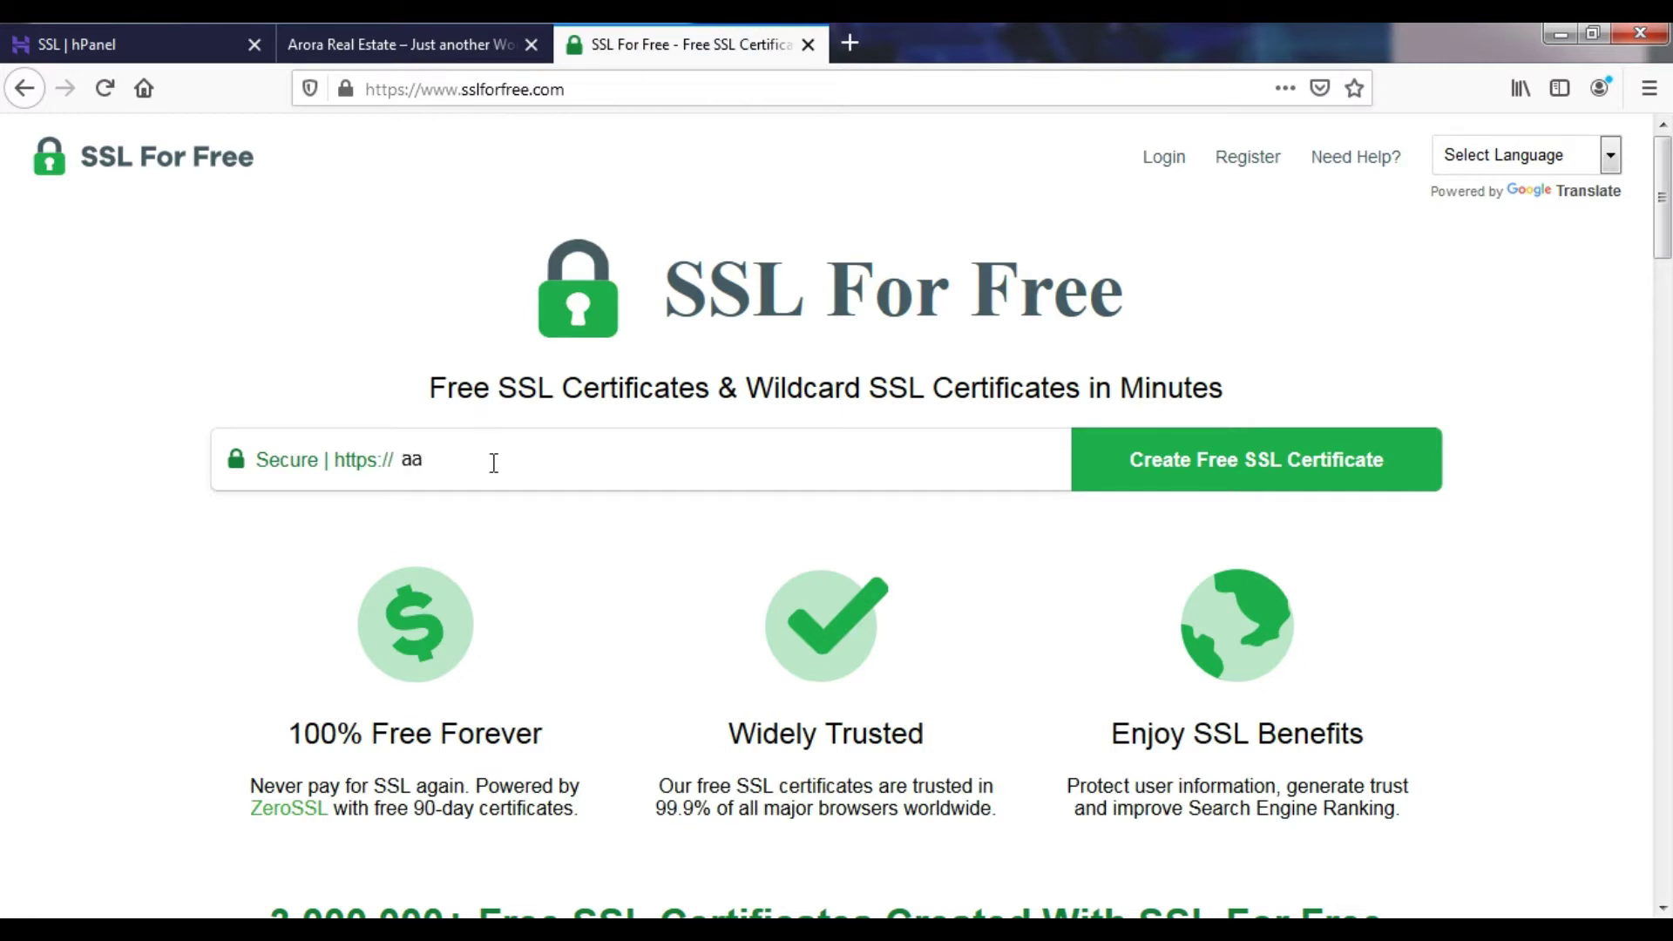
{"action": "type", "text": "rorarealestate.in"}
{"action": "left_click", "coordinate": [1218, 464]}
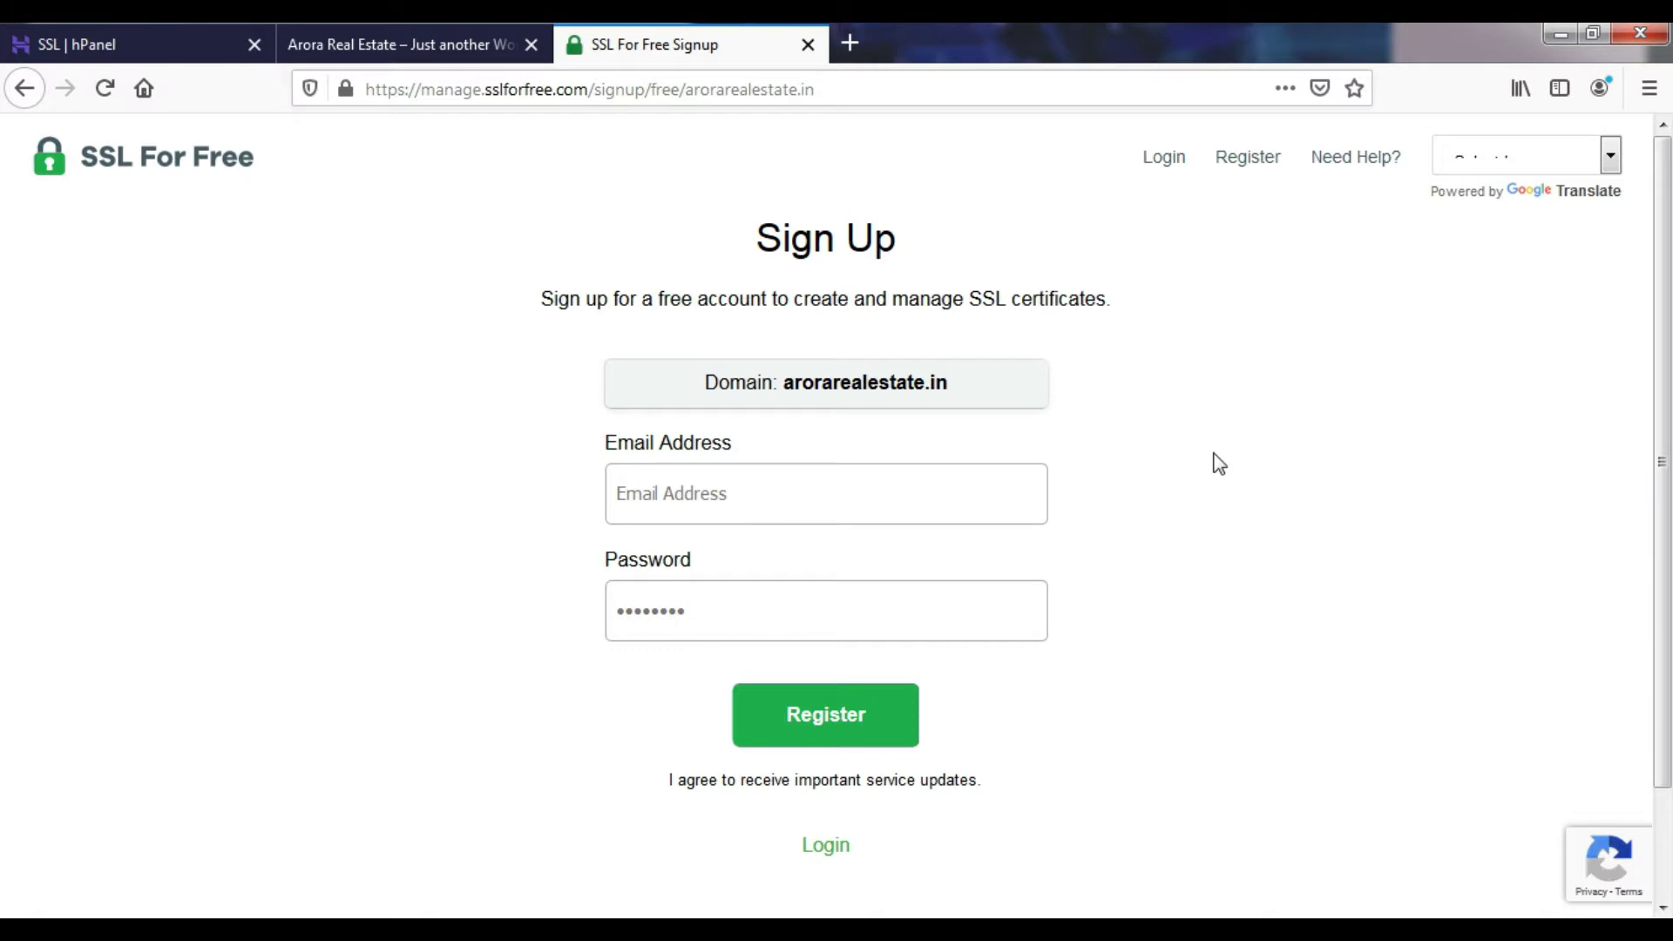
- Register a new account with the e-mail address and a password
{"action": "left_click", "coordinate": [822, 500]}
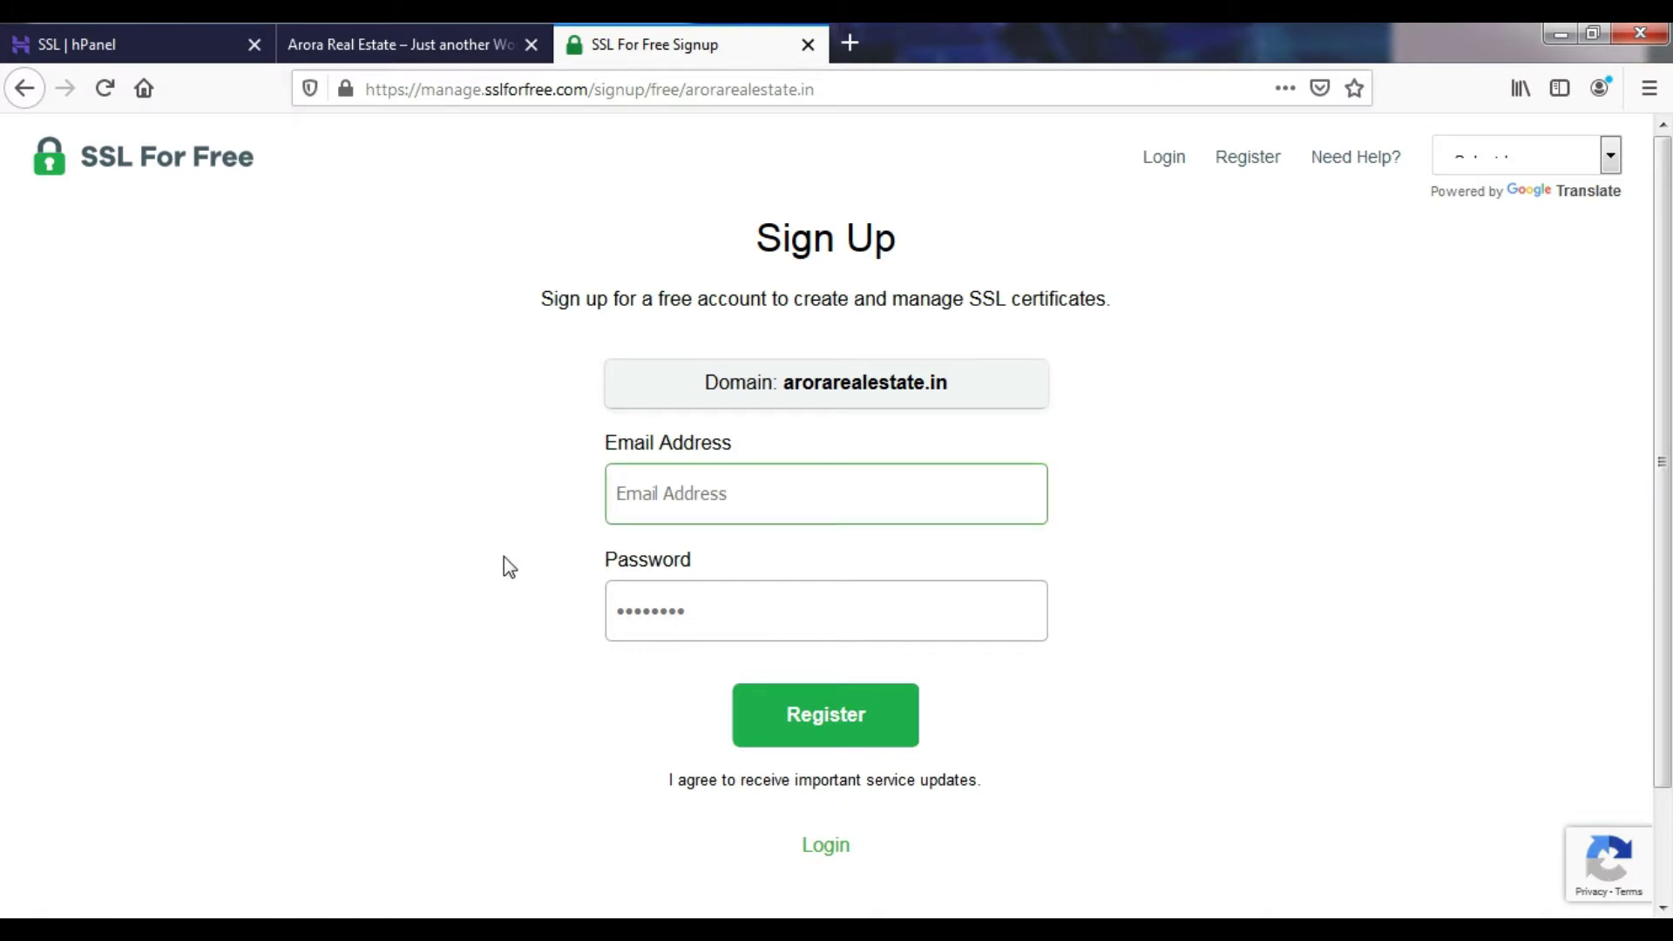
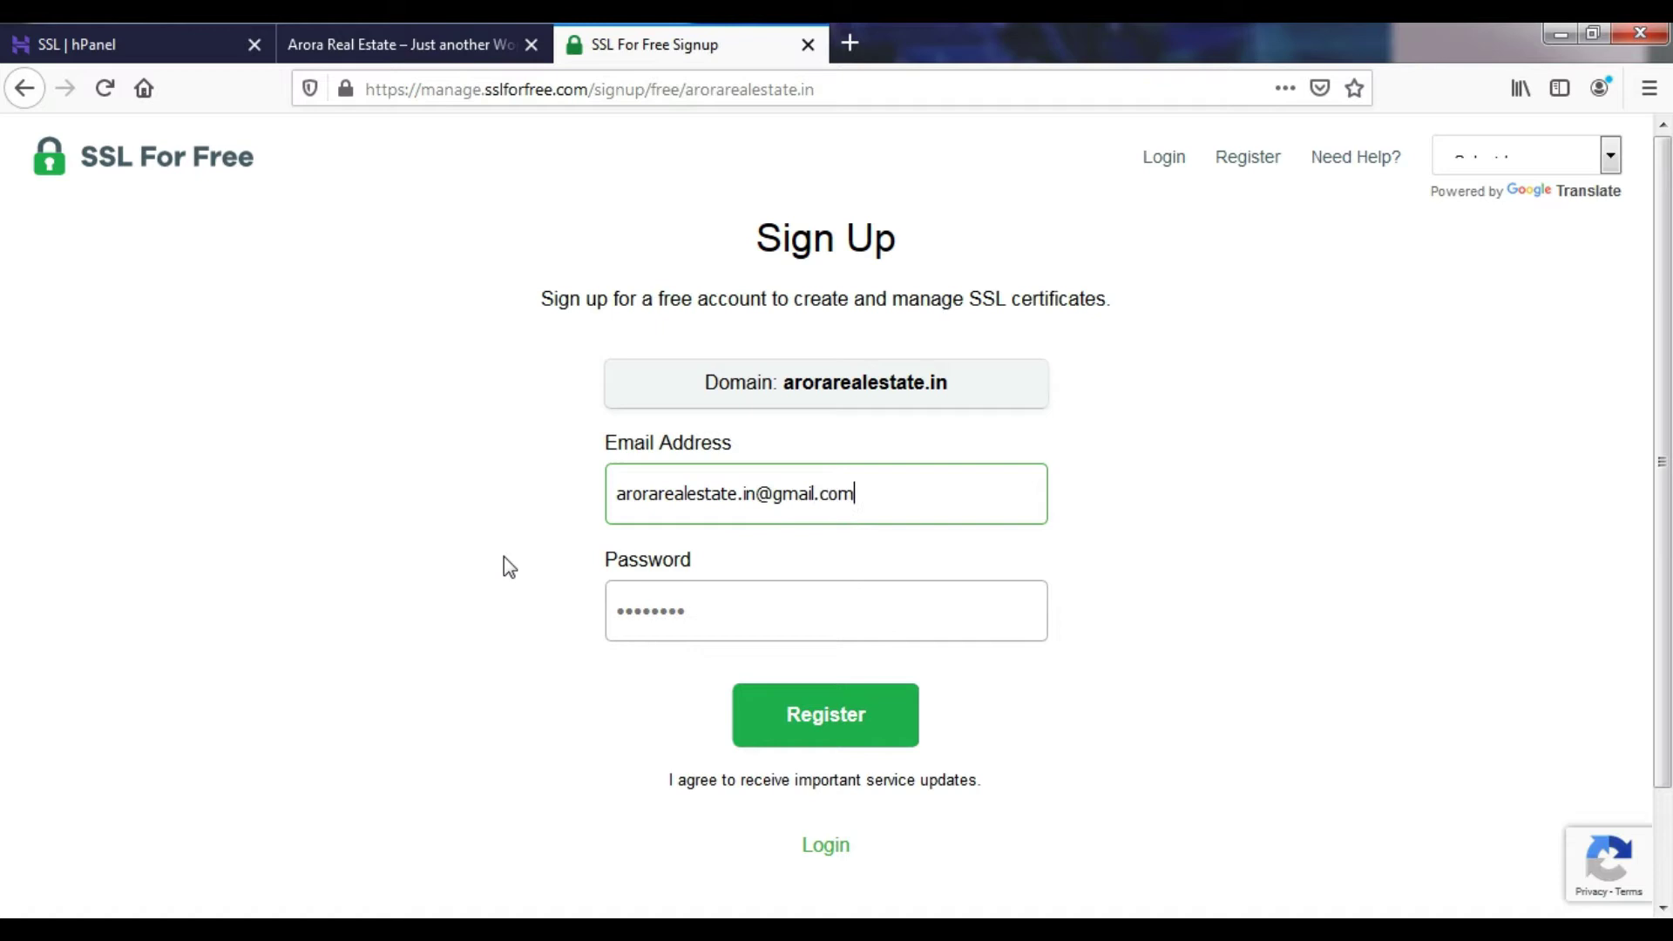
{"action": "key", "text": "Tab"}
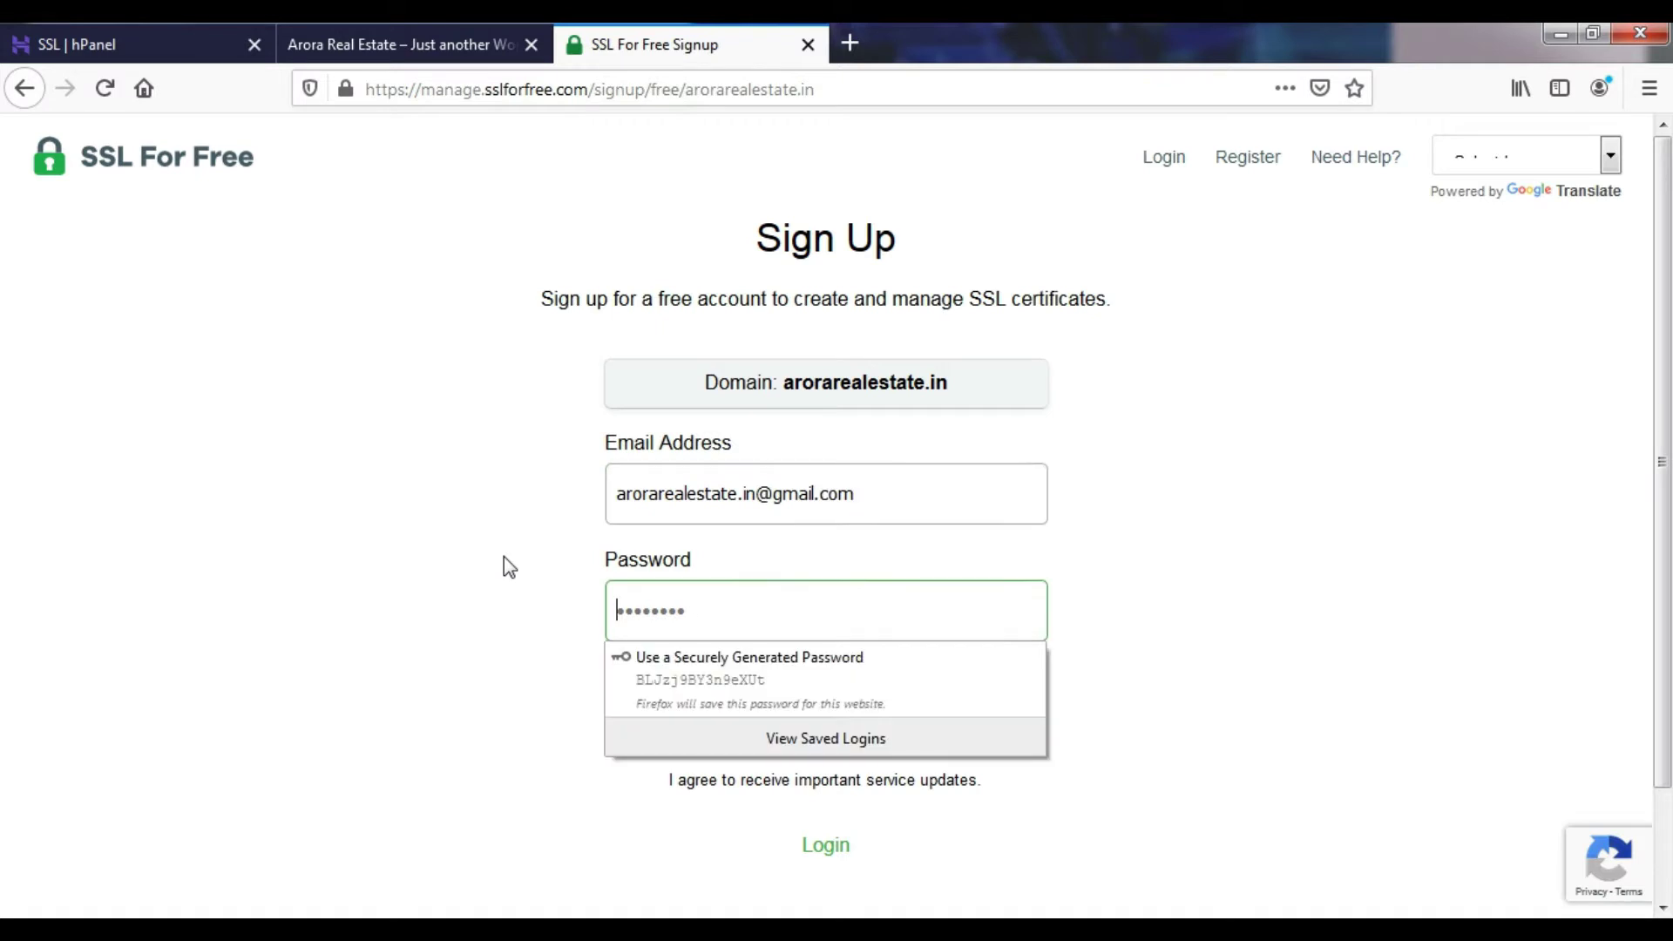
{"action": "type", "text": "••••••••••"}
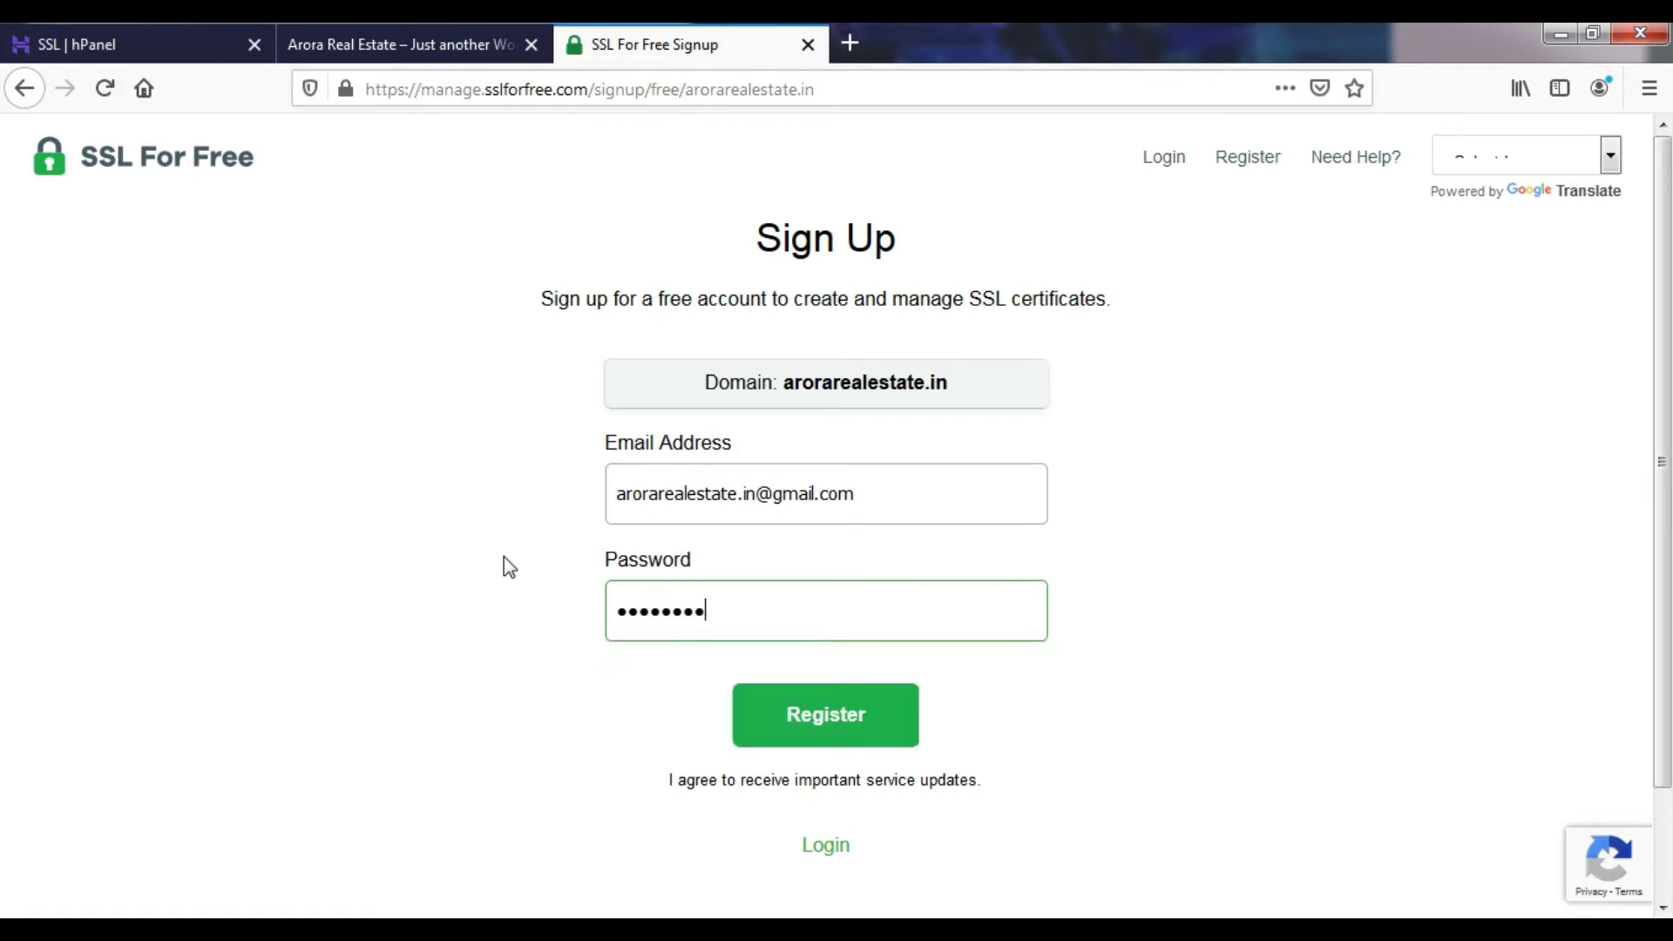
{"action": "left_click", "coordinate": [751, 710]}
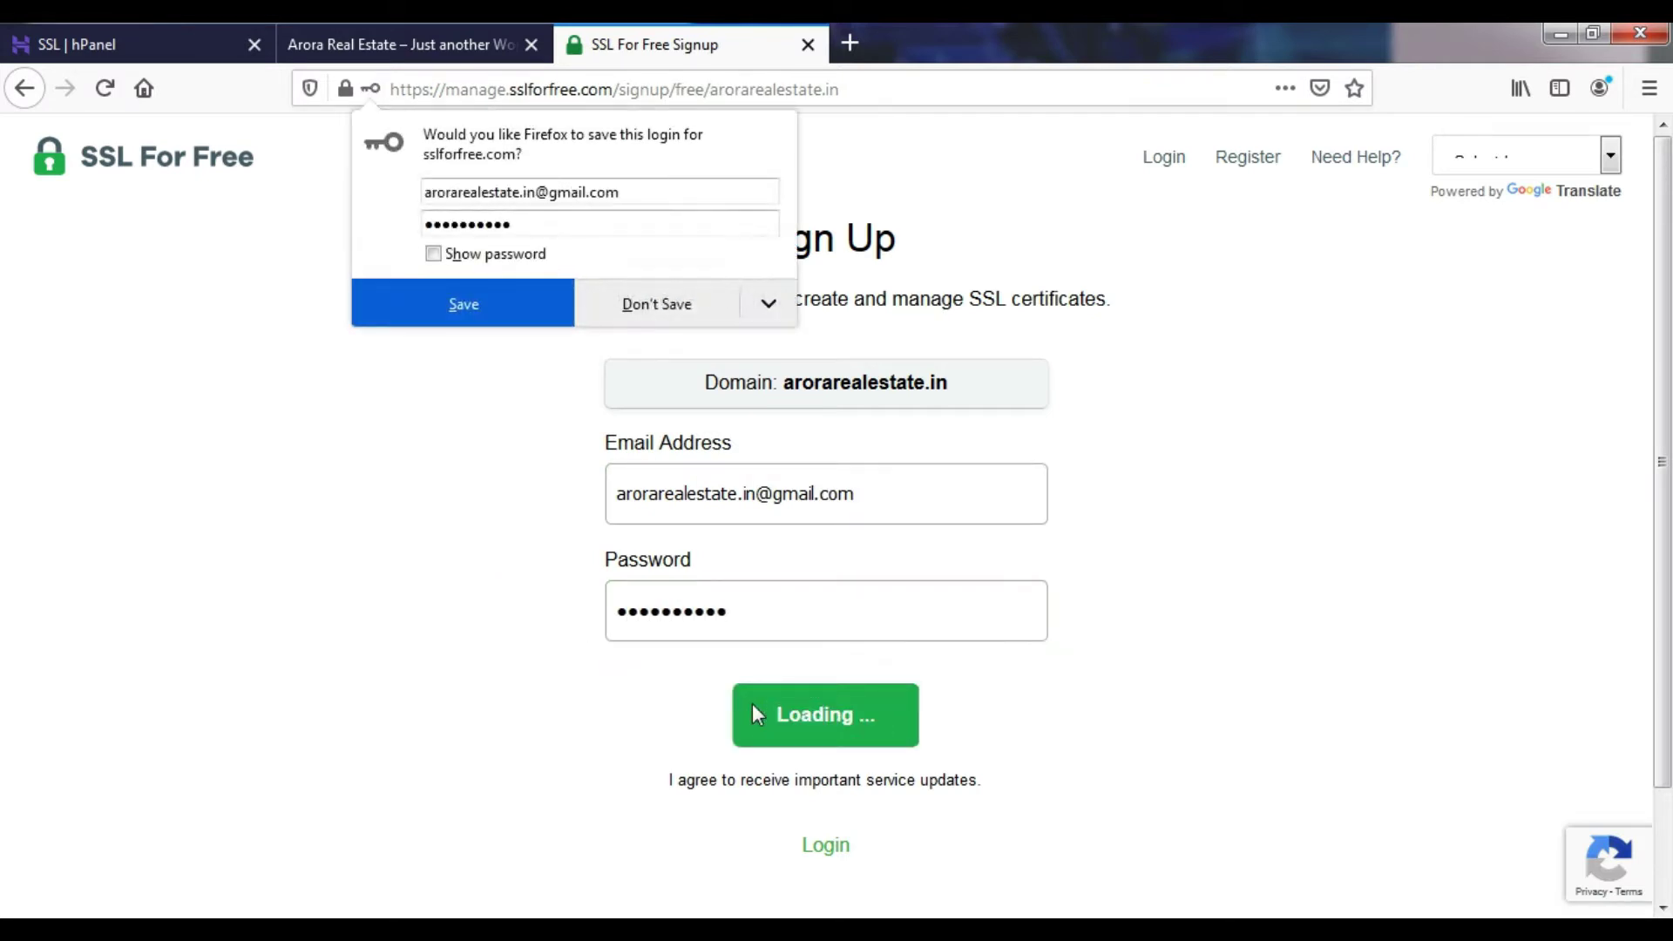
- Decline Firefox's offer to save the new login
{"action": "left_click", "coordinate": [680, 323]}
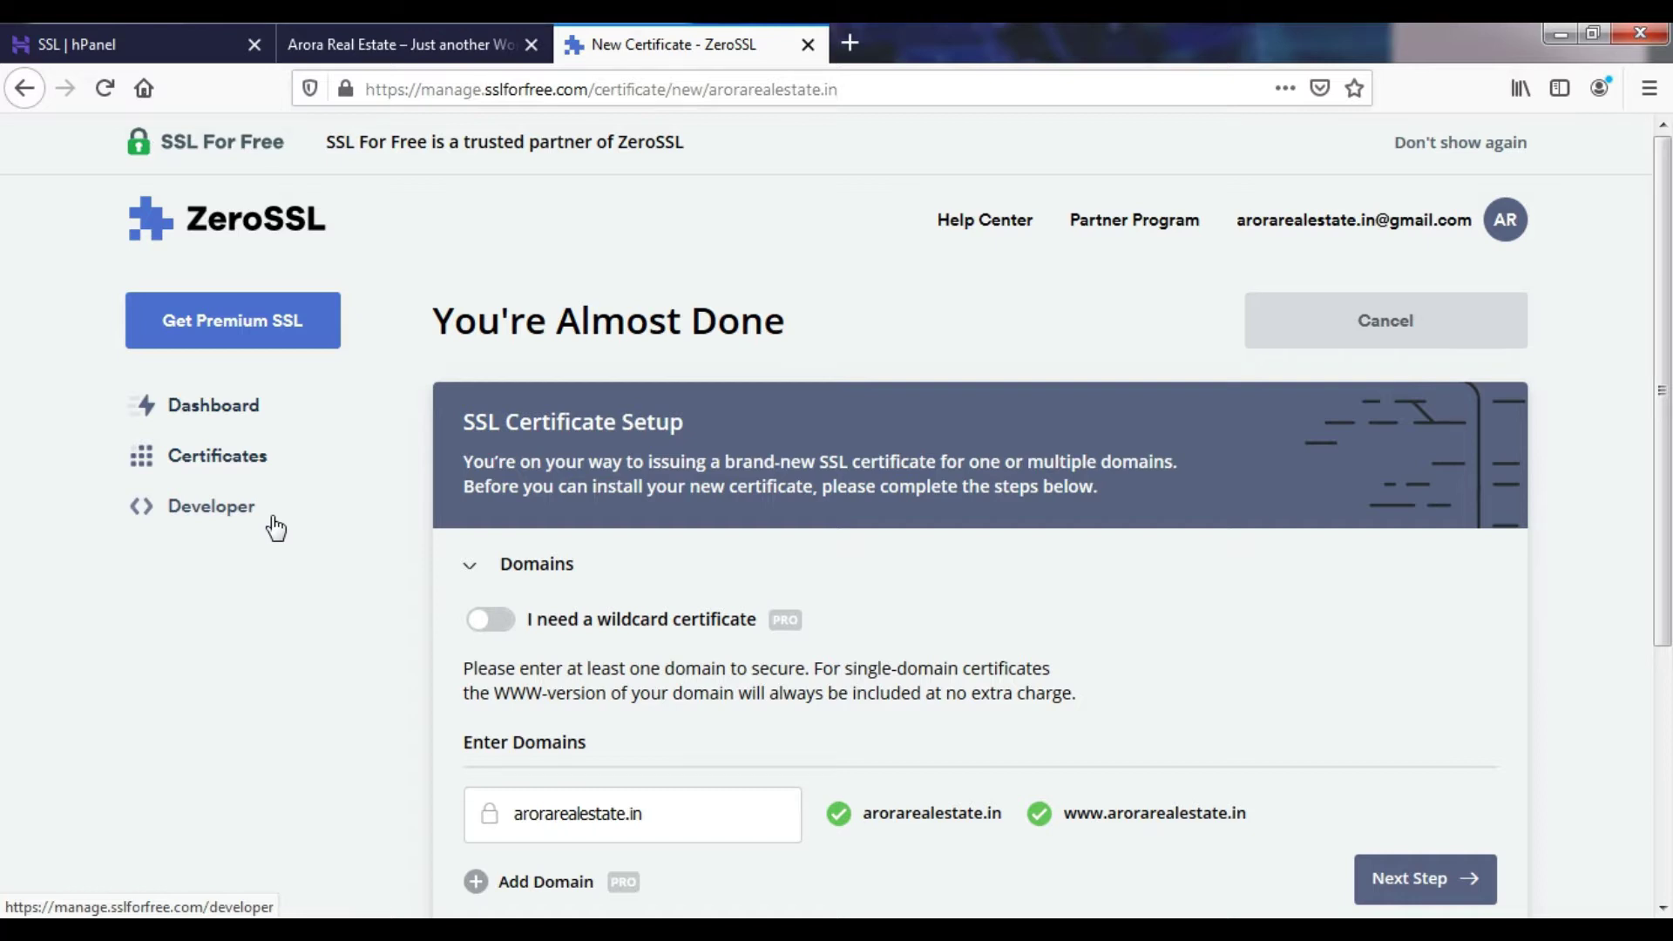
- Open ZeroSSL's homepage via a Google search for 'ssl for free', then return to the New Certificate tab
{"action": "left_click", "coordinate": [851, 44]}
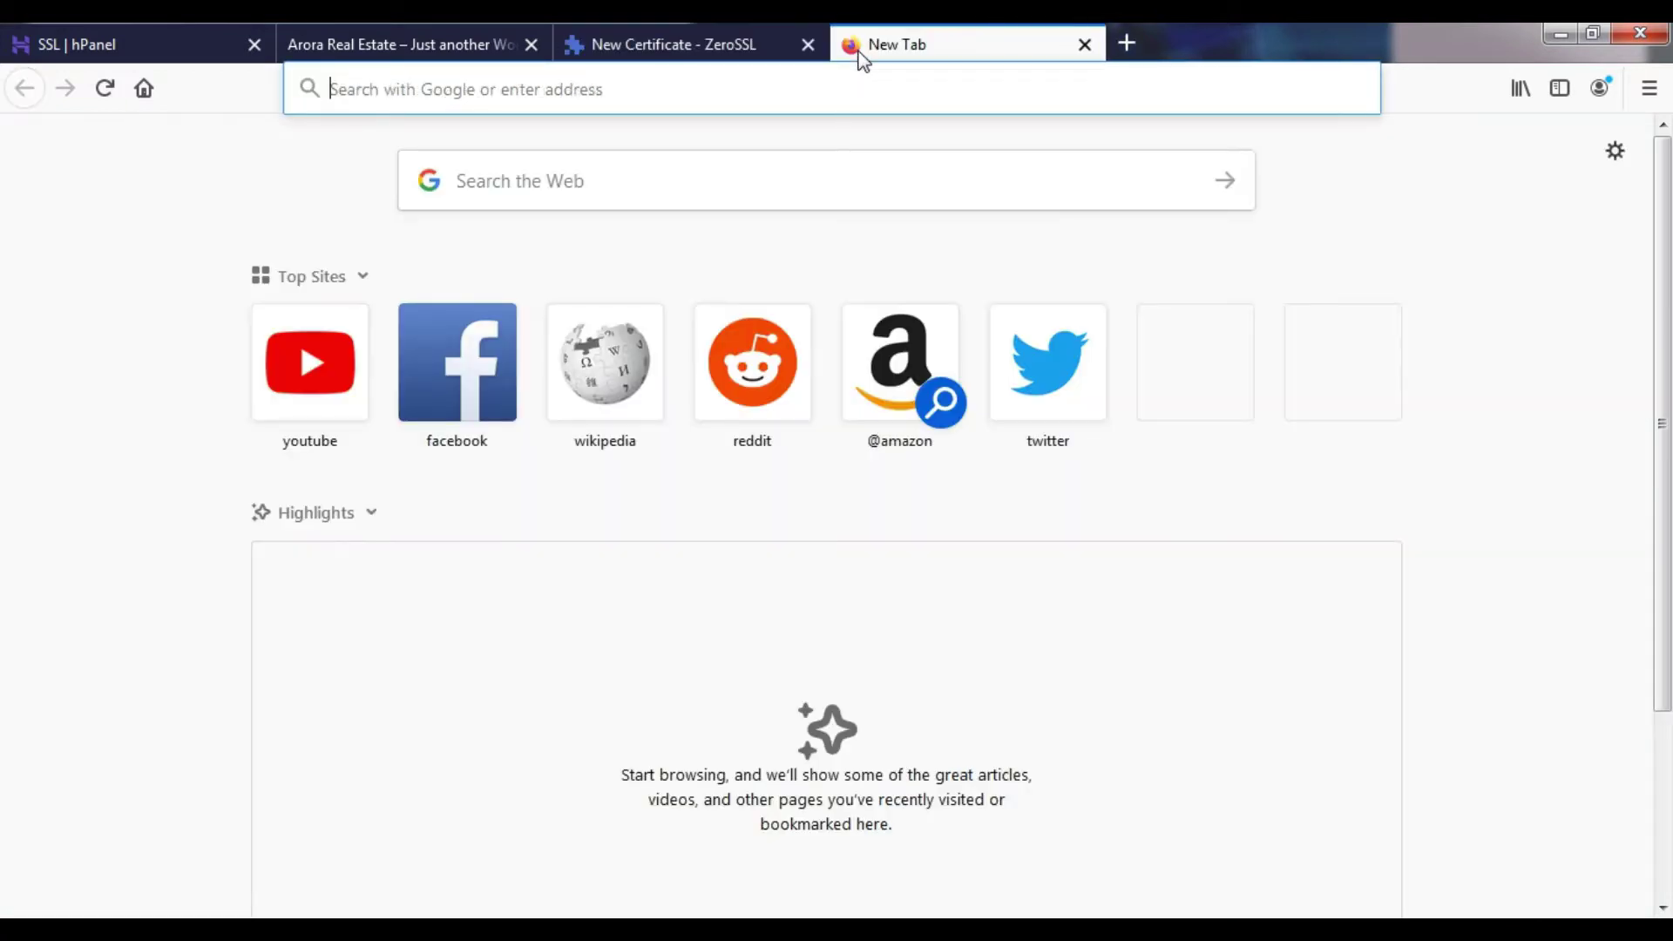
{"action": "type", "text": "google.com"}
{"action": "key", "text": "Return"}
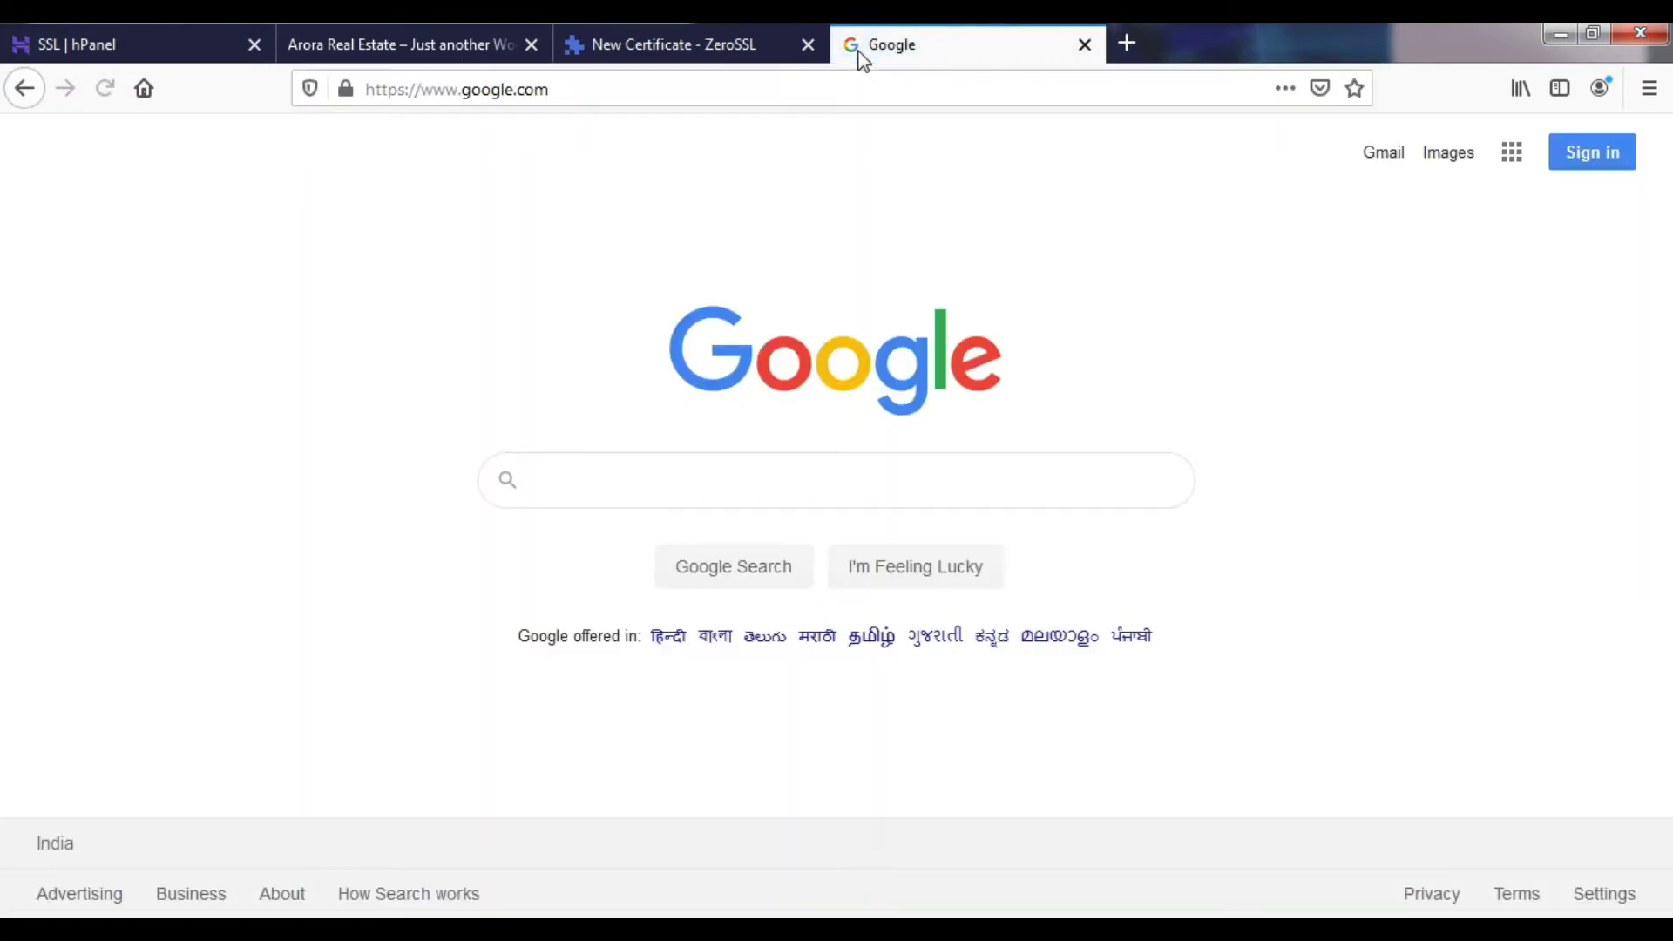
{"action": "type", "text": "ssl for free"}
{"action": "key", "text": "Return"}
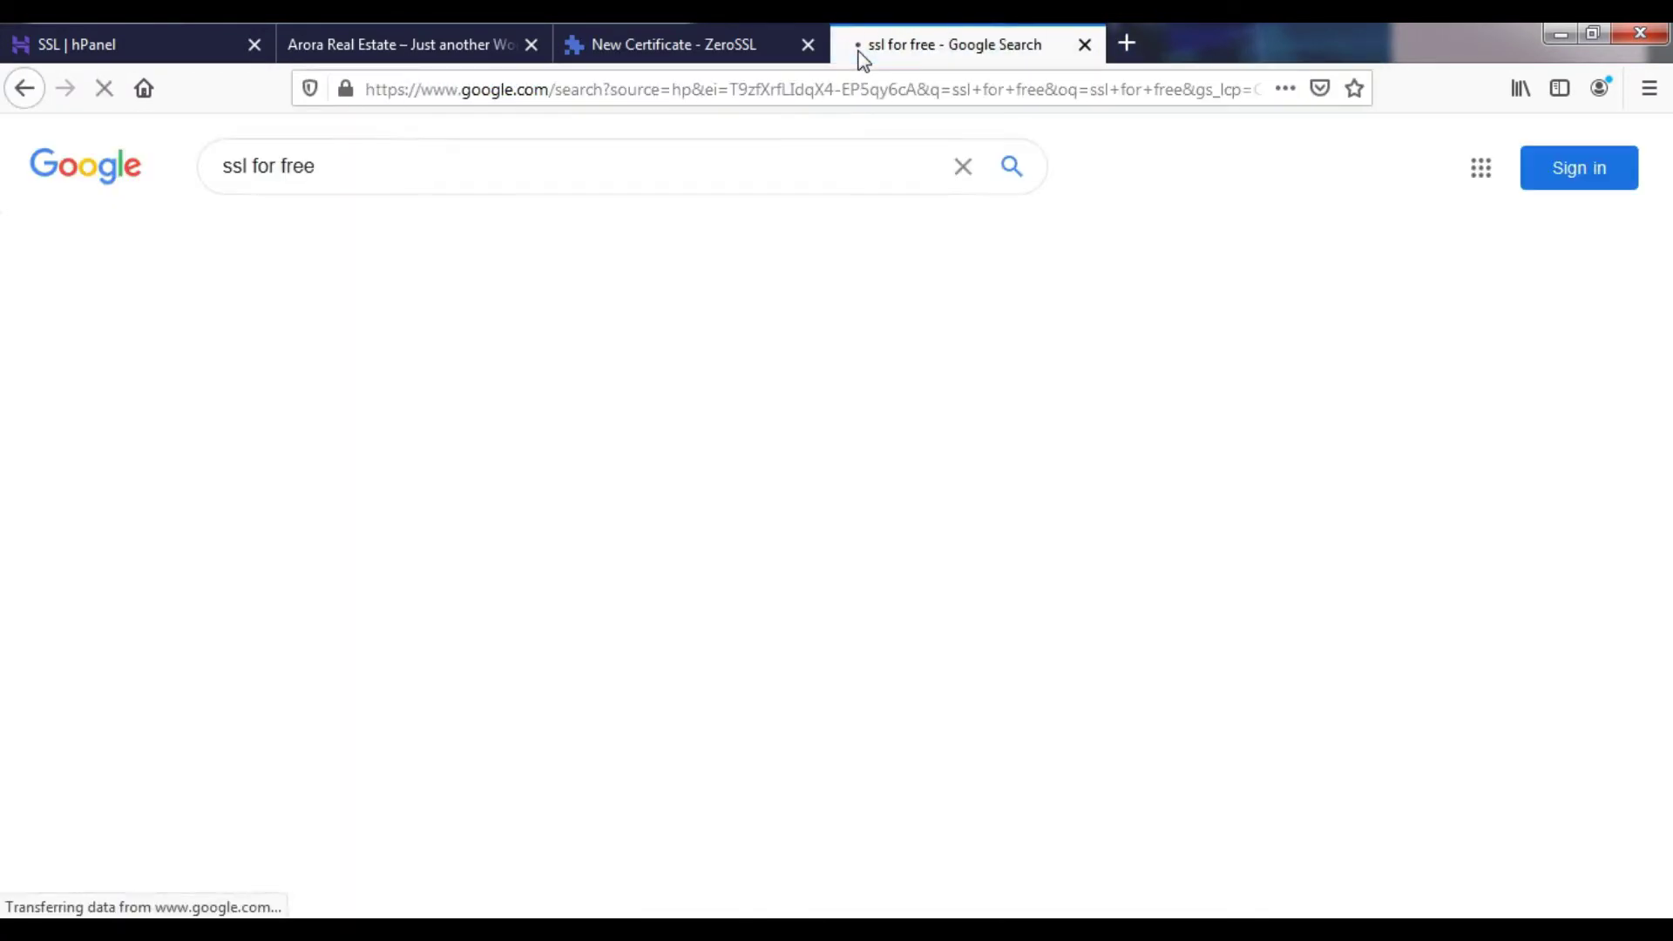
{"action": "left_click", "coordinate": [335, 532]}
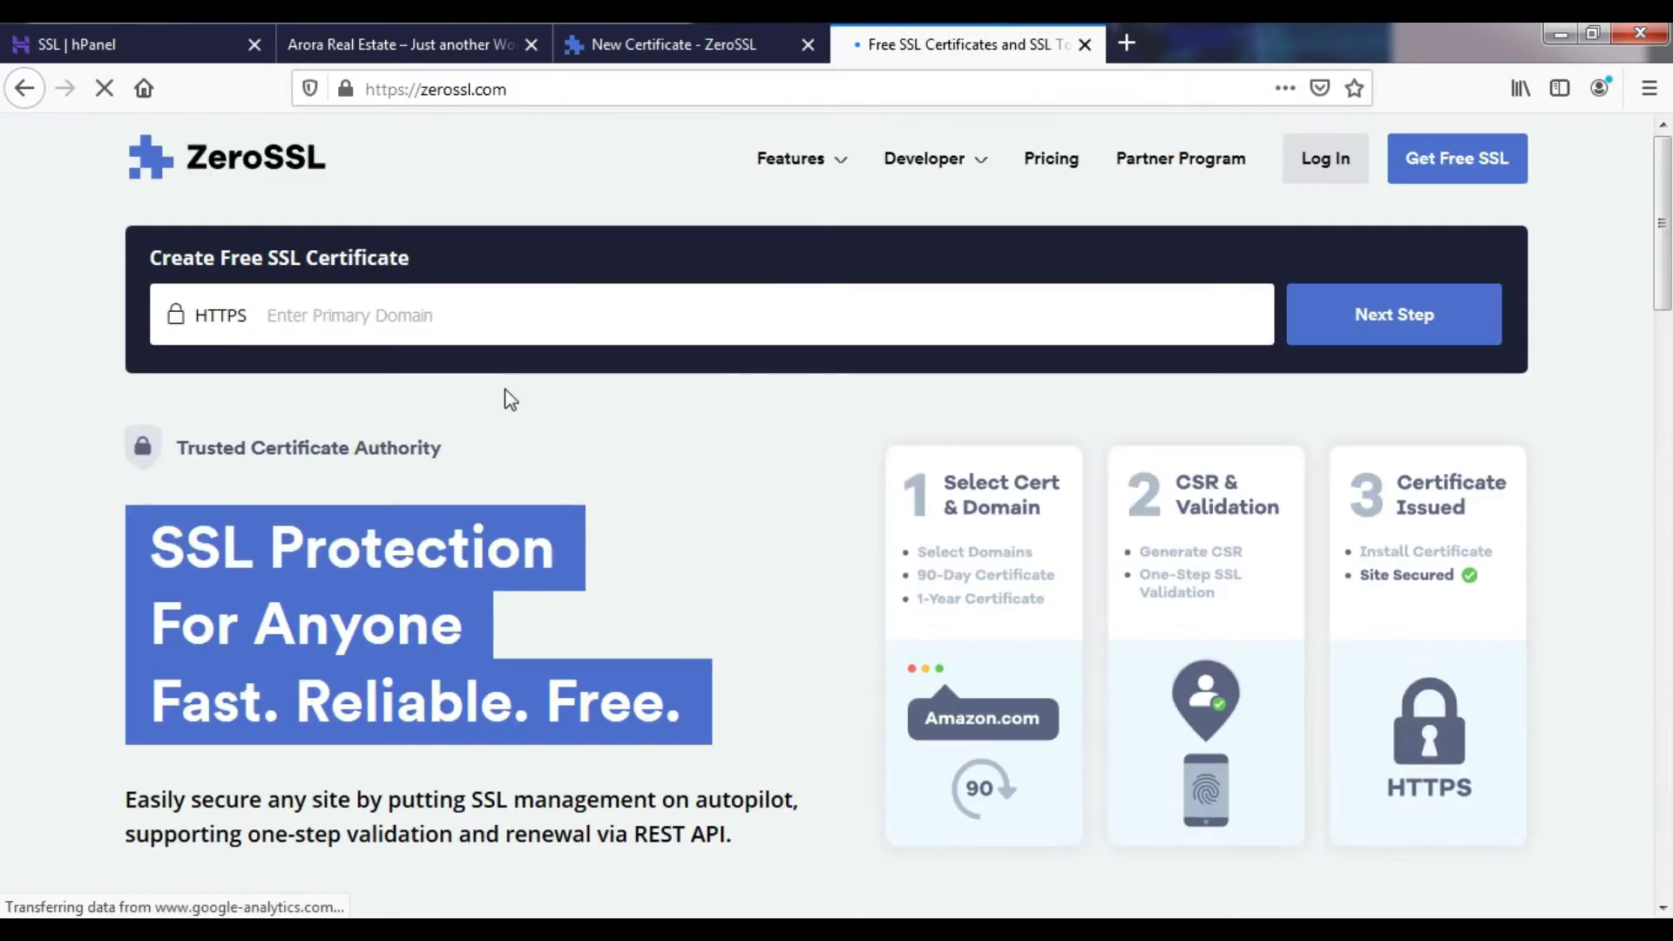
{"action": "left_click", "coordinate": [702, 26]}
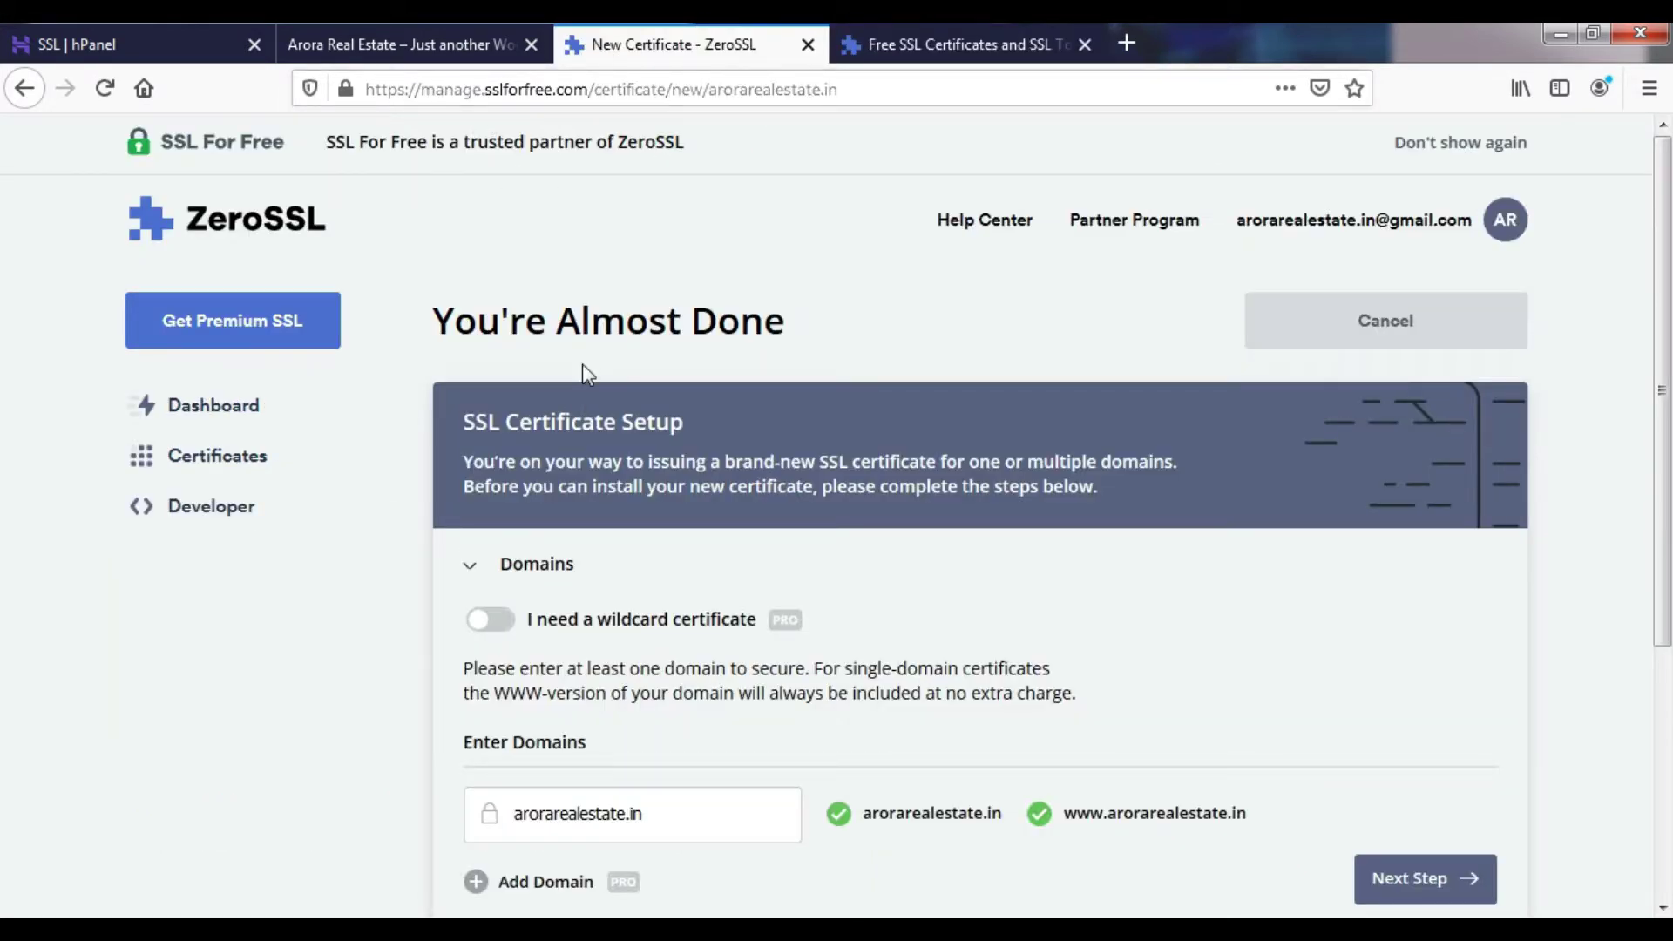
- Confirm the listed domains and keep the 90-Day Certificate validity
{"action": "scroll", "coordinate": [582, 364], "scroll_direction": "down", "scroll_amount": 2}
{"action": "scroll", "coordinate": [581, 373], "scroll_direction": "down", "scroll_amount": 4}
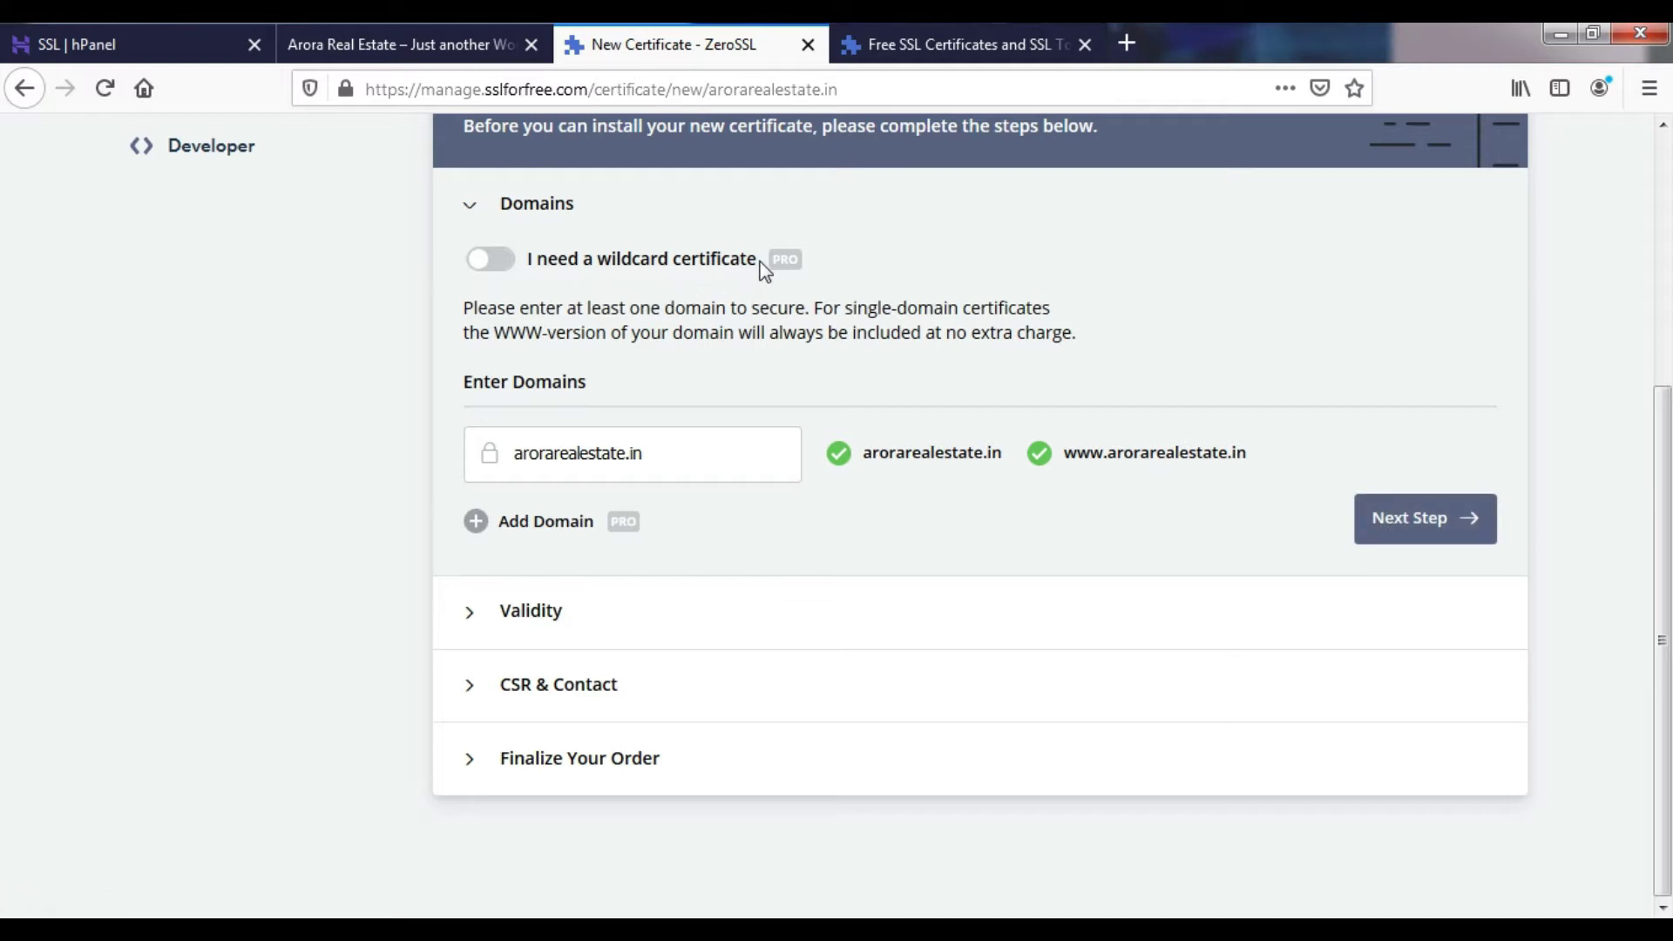
{"action": "mouse_move", "coordinate": [783, 261]}
{"action": "left_click", "coordinate": [1387, 541]}
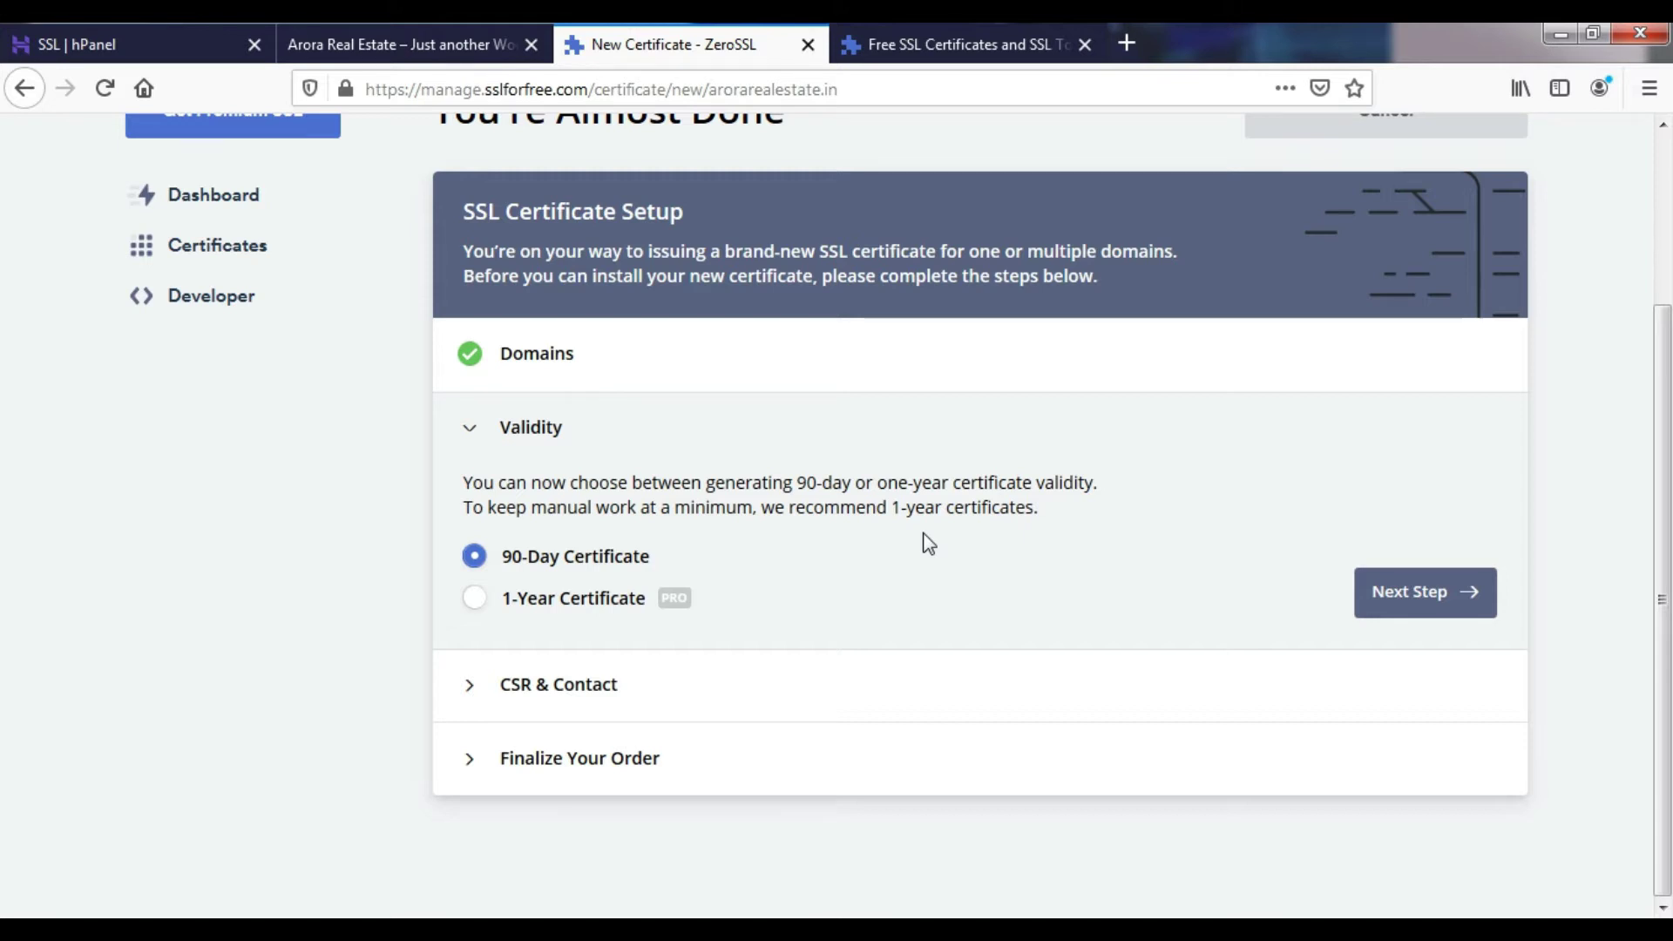
{"action": "left_click", "coordinate": [1422, 592]}
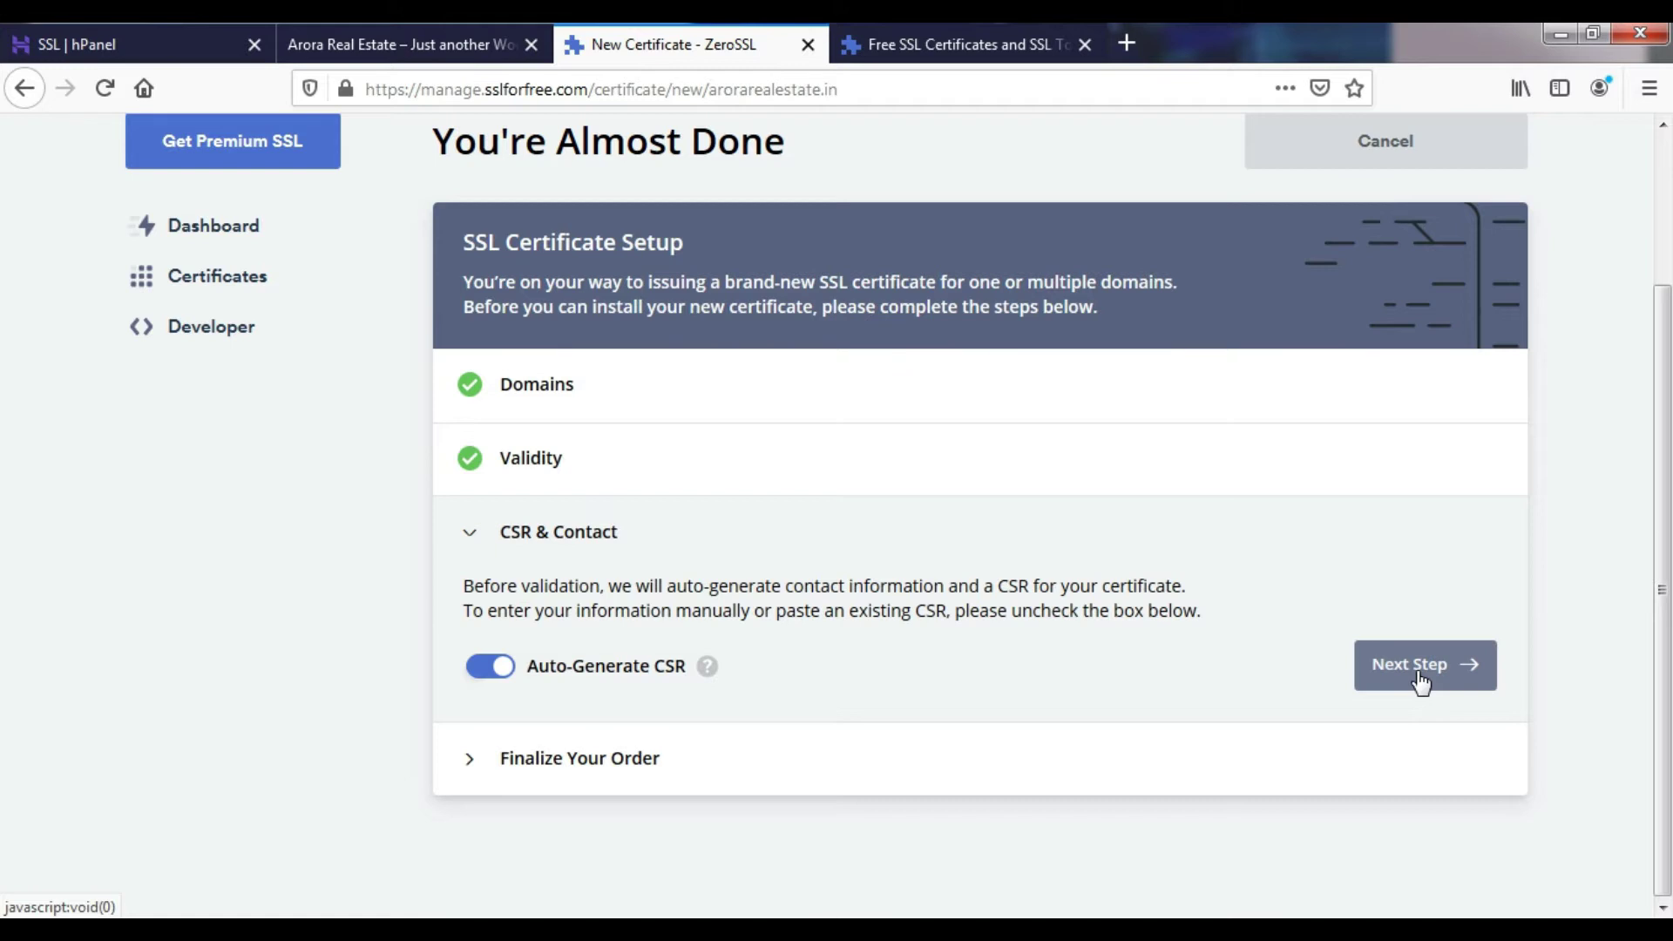
- Keep Auto-Generate CSR enabled and confirm the Free $0/month plan
{"action": "left_click", "coordinate": [1421, 671]}
{"action": "scroll", "coordinate": [964, 628], "scroll_direction": "down", "scroll_amount": 4}
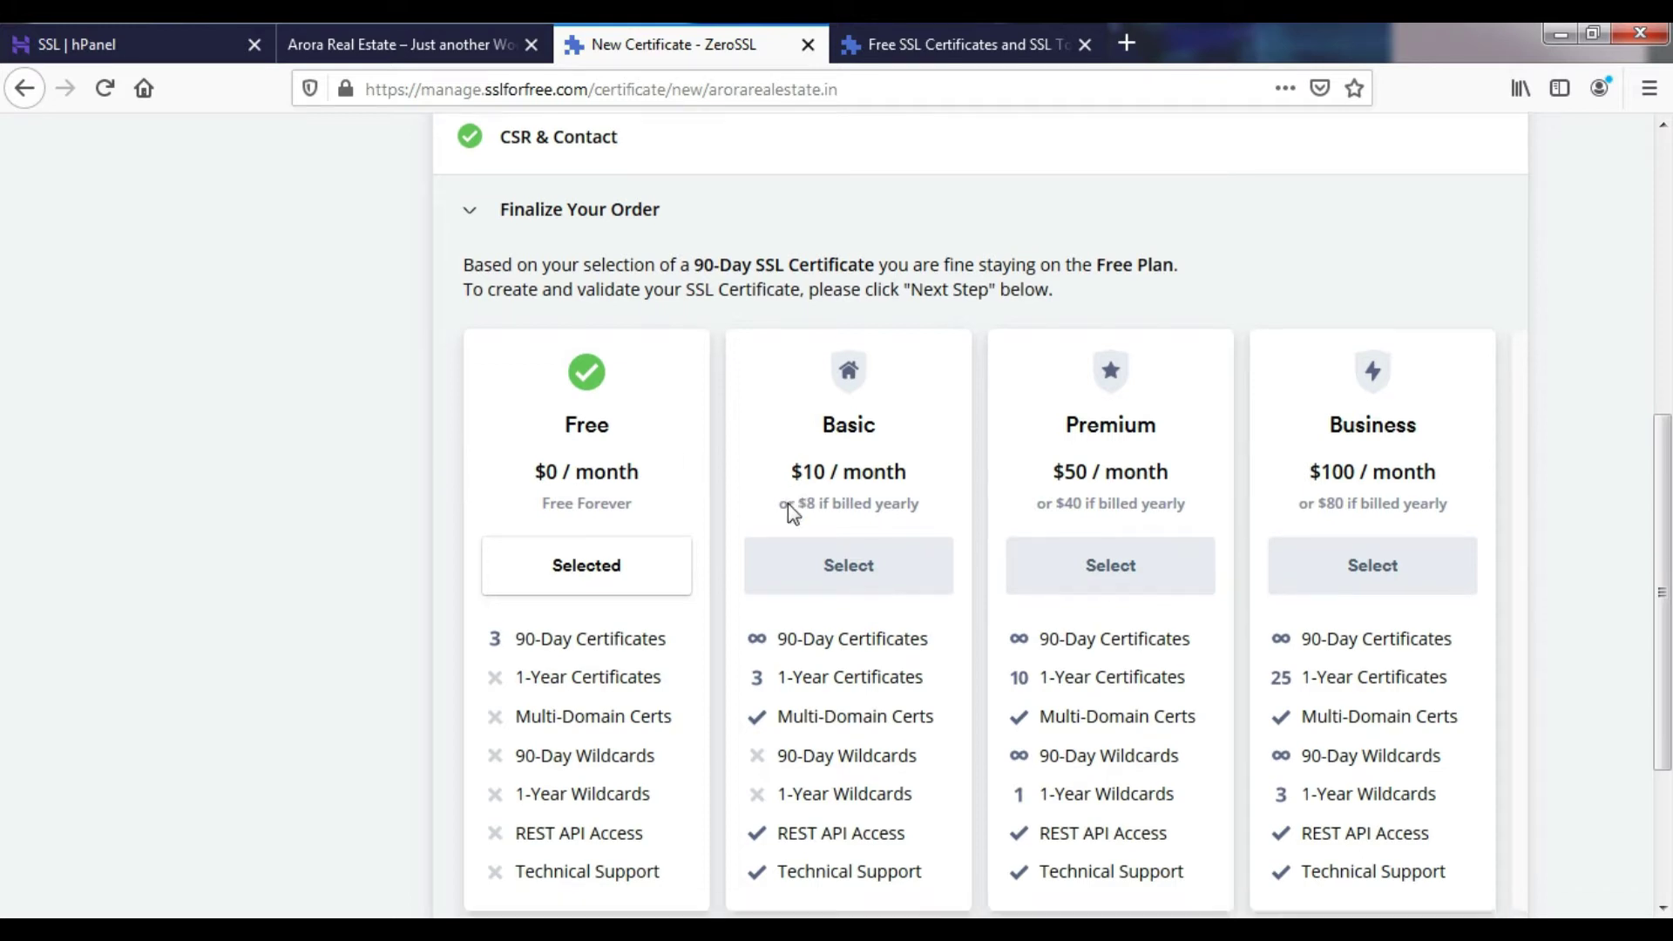
{"action": "scroll", "coordinate": [788, 504], "scroll_direction": "down", "scroll_amount": 3}
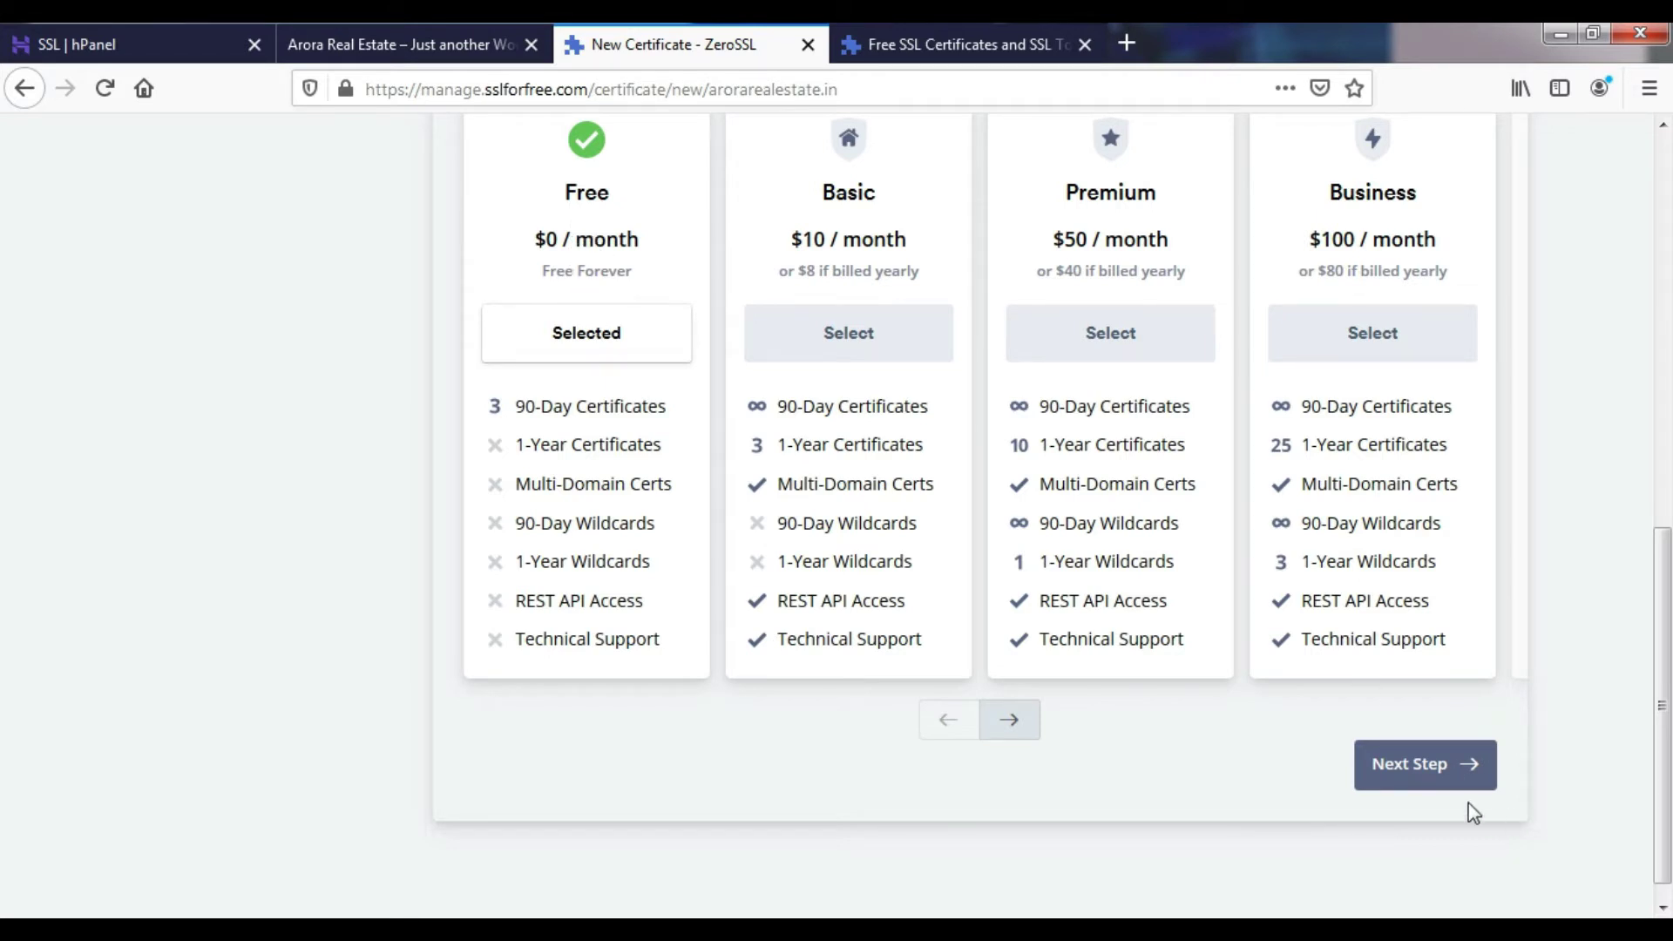
{"action": "left_click", "coordinate": [1418, 766]}
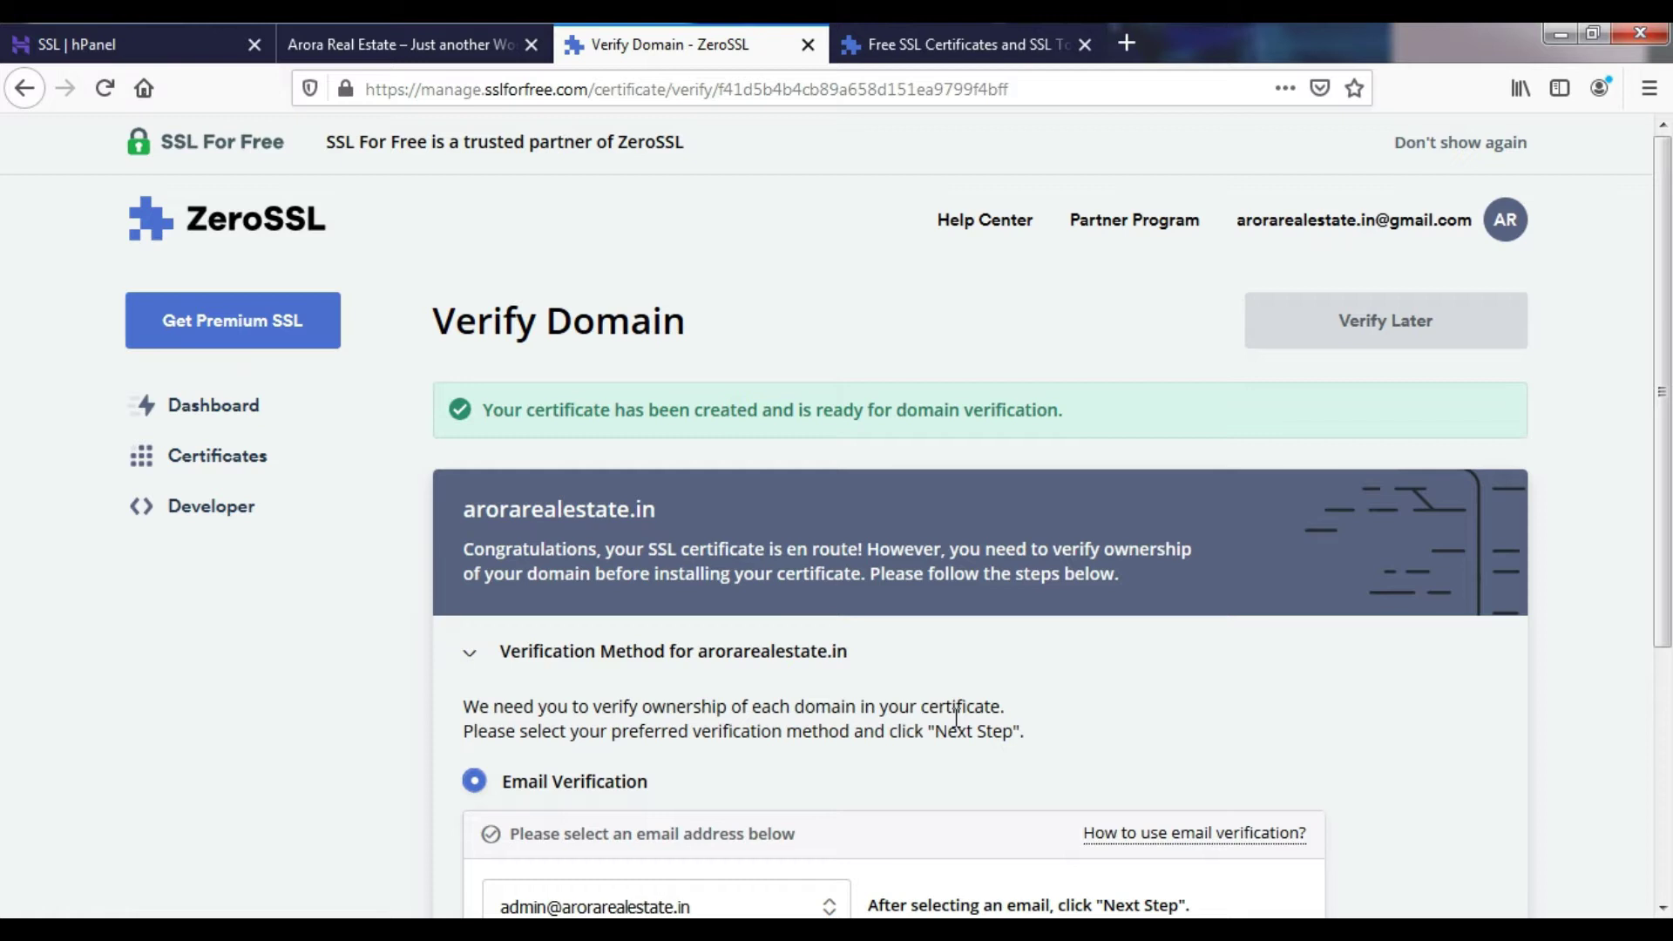
- Choose Email Verification with the domain's admin address and advance to Finalize
{"action": "scroll", "coordinate": [898, 619], "scroll_direction": "down", "scroll_amount": 3}
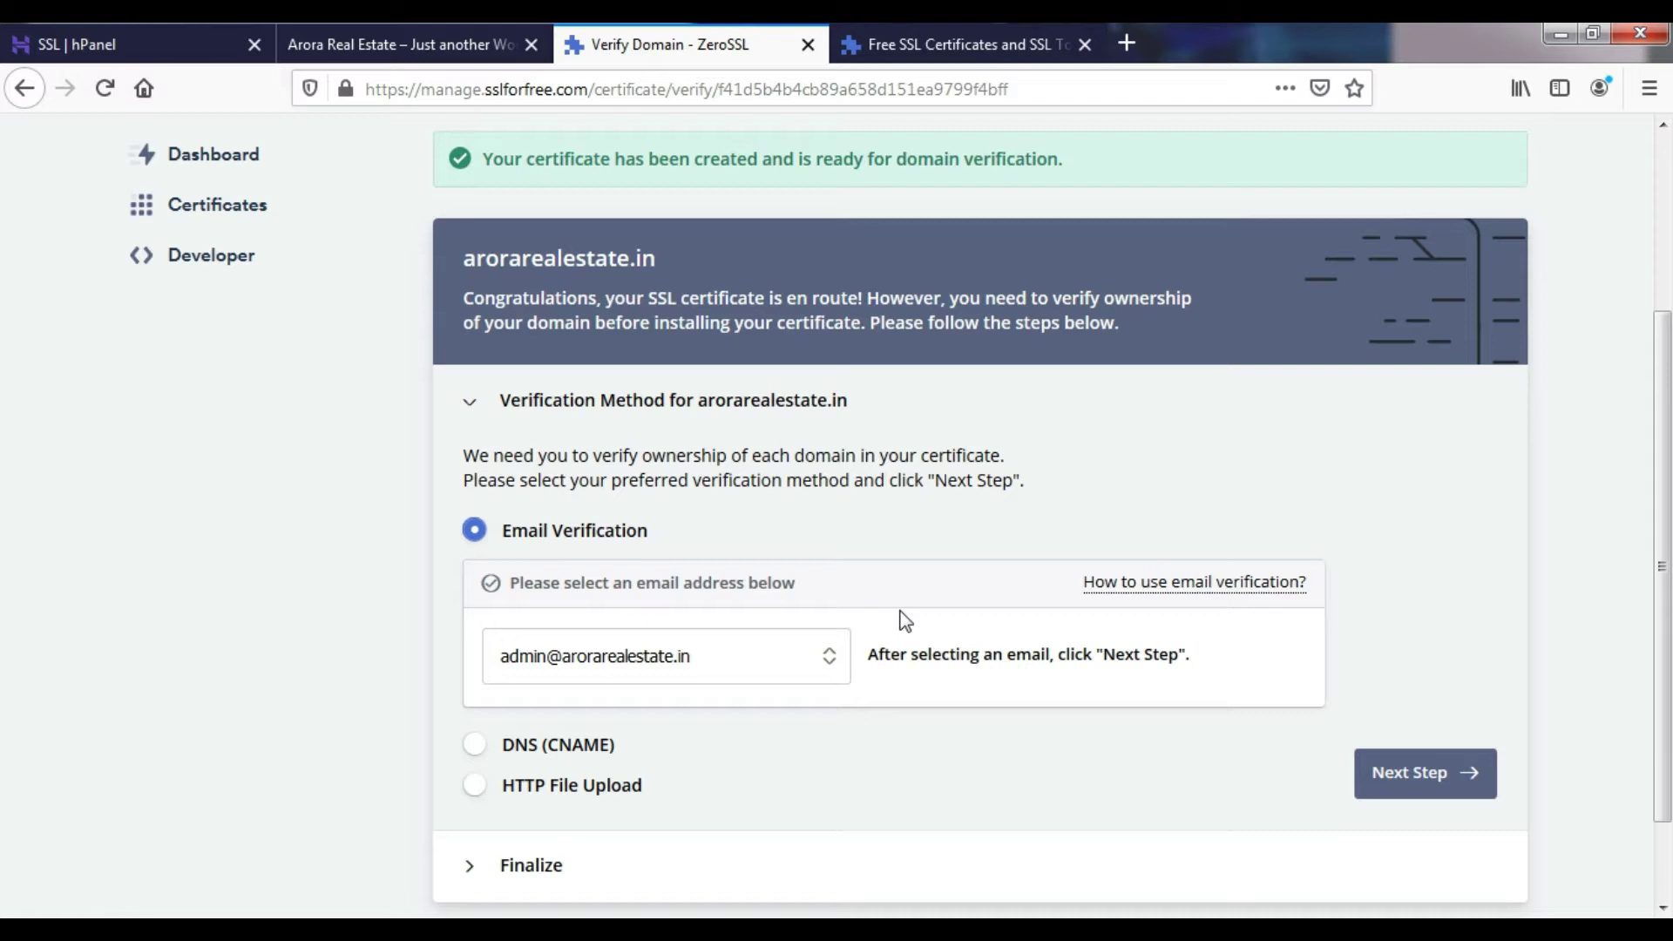
{"action": "scroll", "coordinate": [784, 624], "scroll_direction": "down", "scroll_amount": 2}
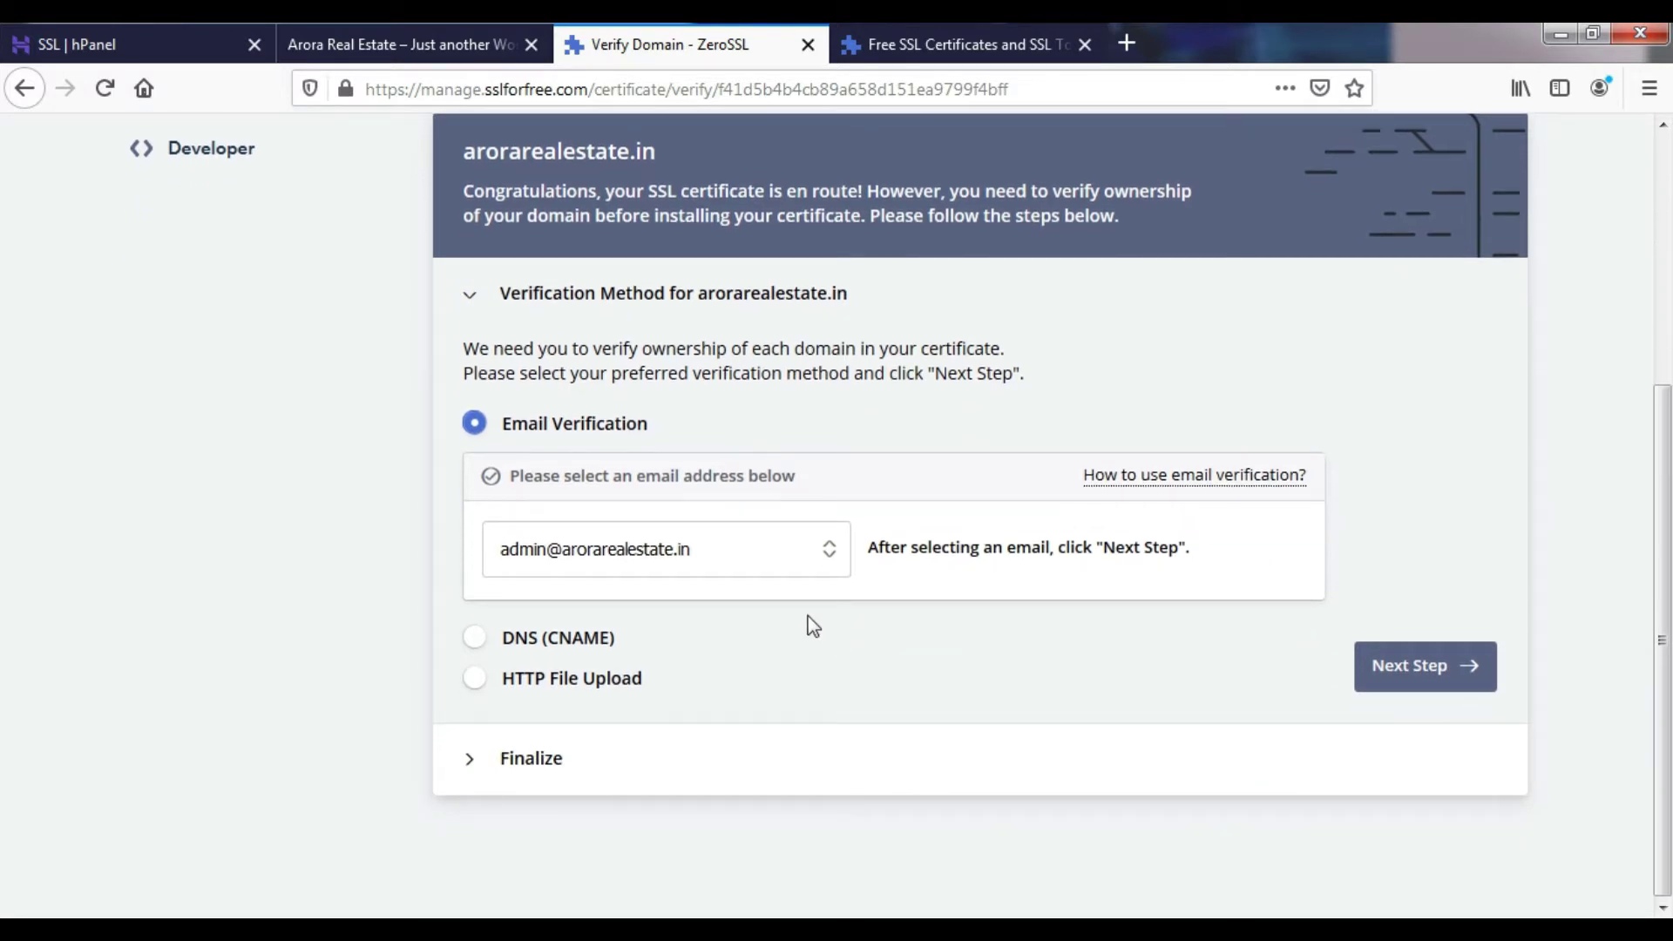
{"action": "left_click", "coordinate": [583, 584]}
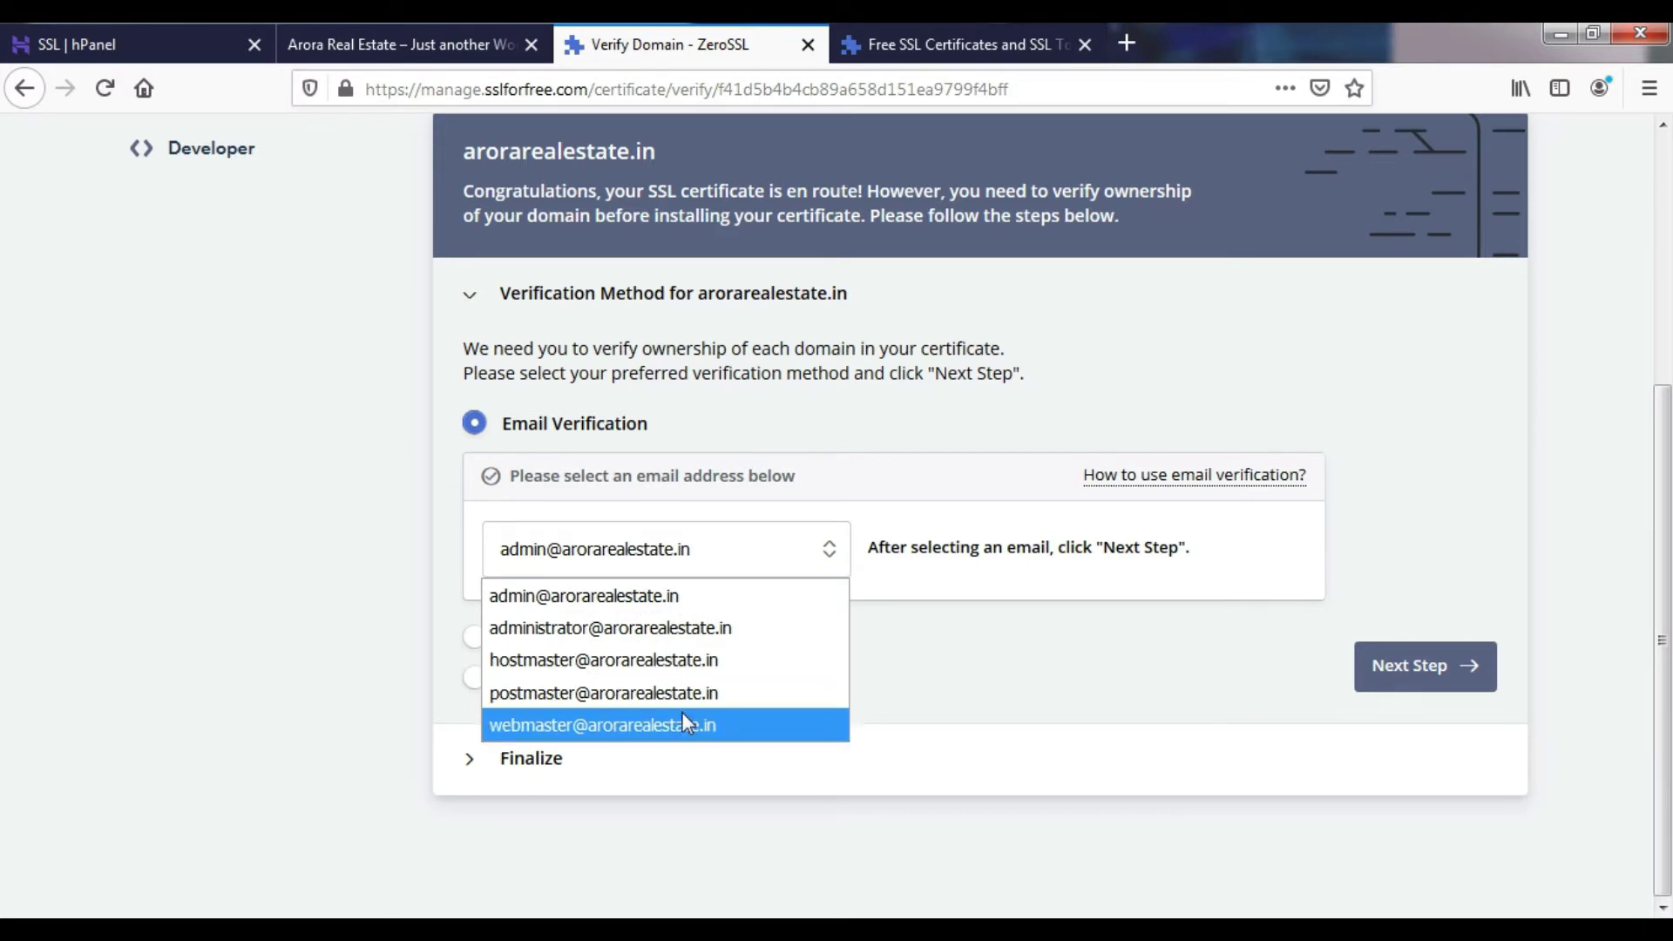
{"action": "left_click", "coordinate": [628, 615]}
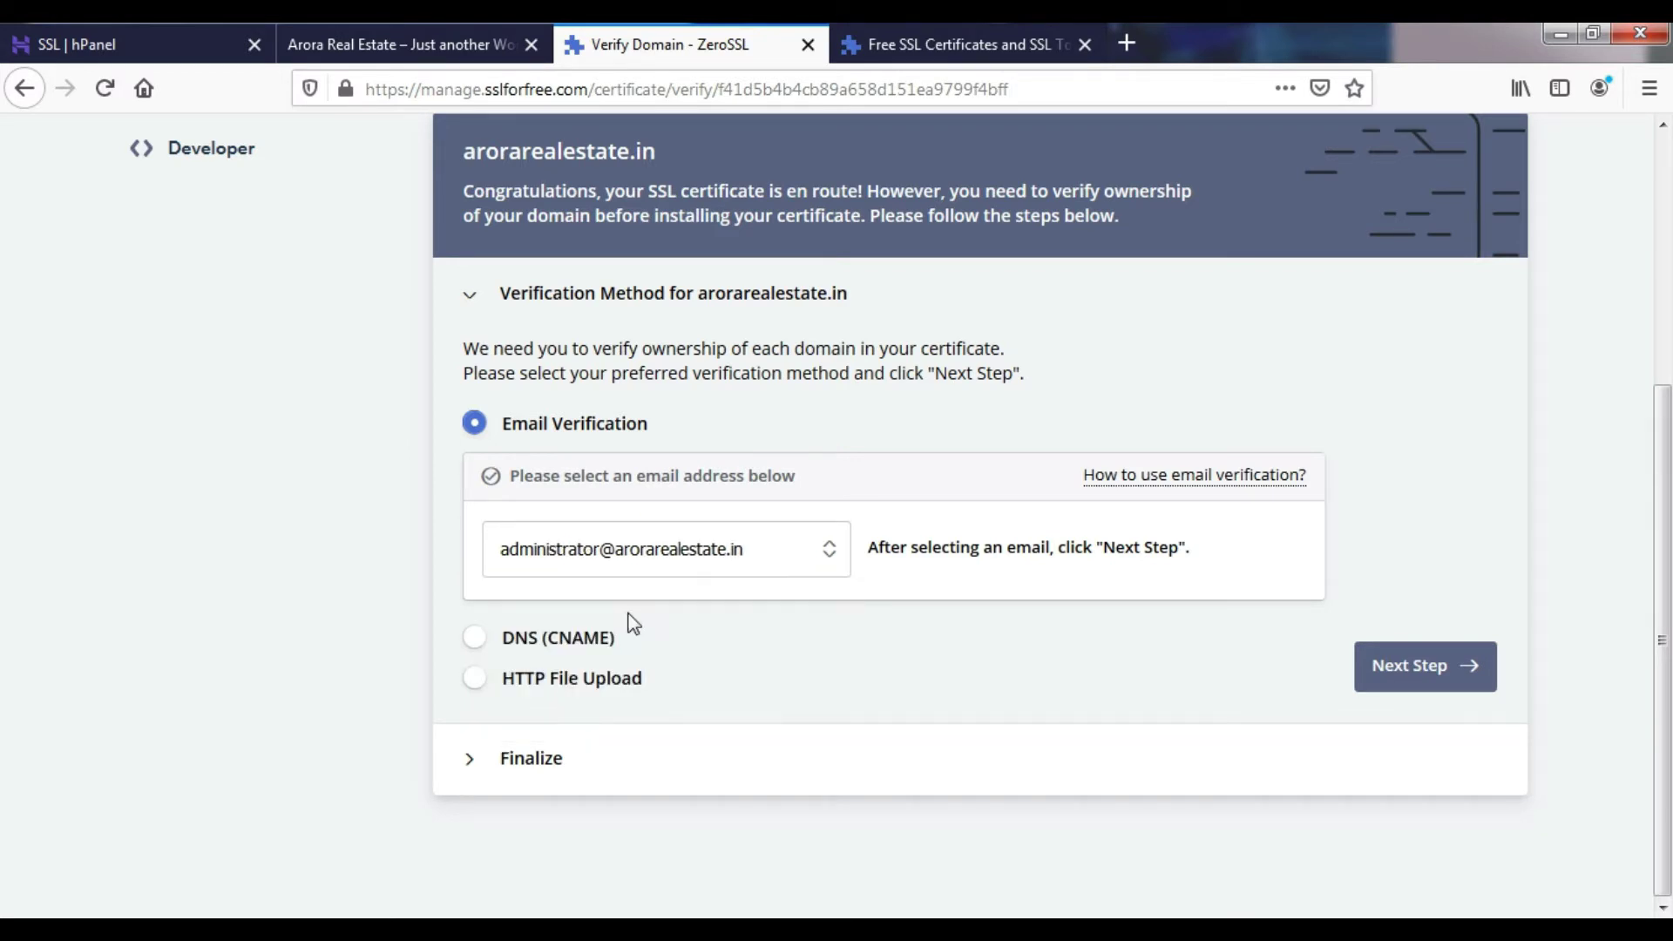
{"action": "left_click", "coordinate": [618, 568]}
{"action": "left_click", "coordinate": [582, 595]}
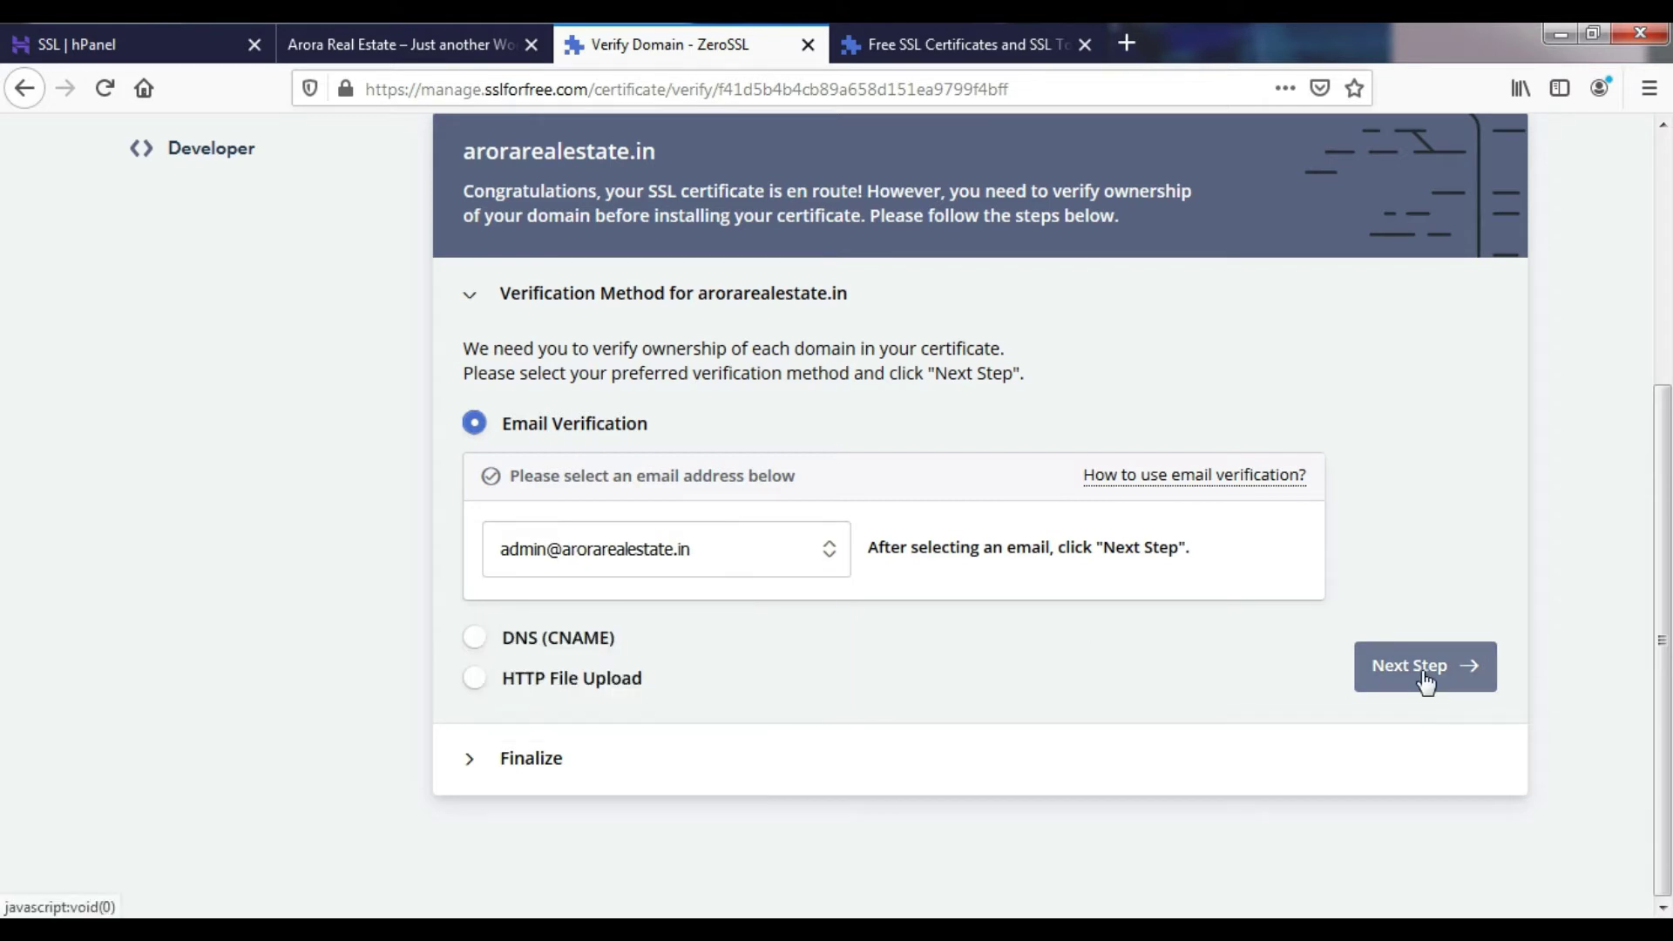
{"action": "left_click", "coordinate": [1424, 673]}
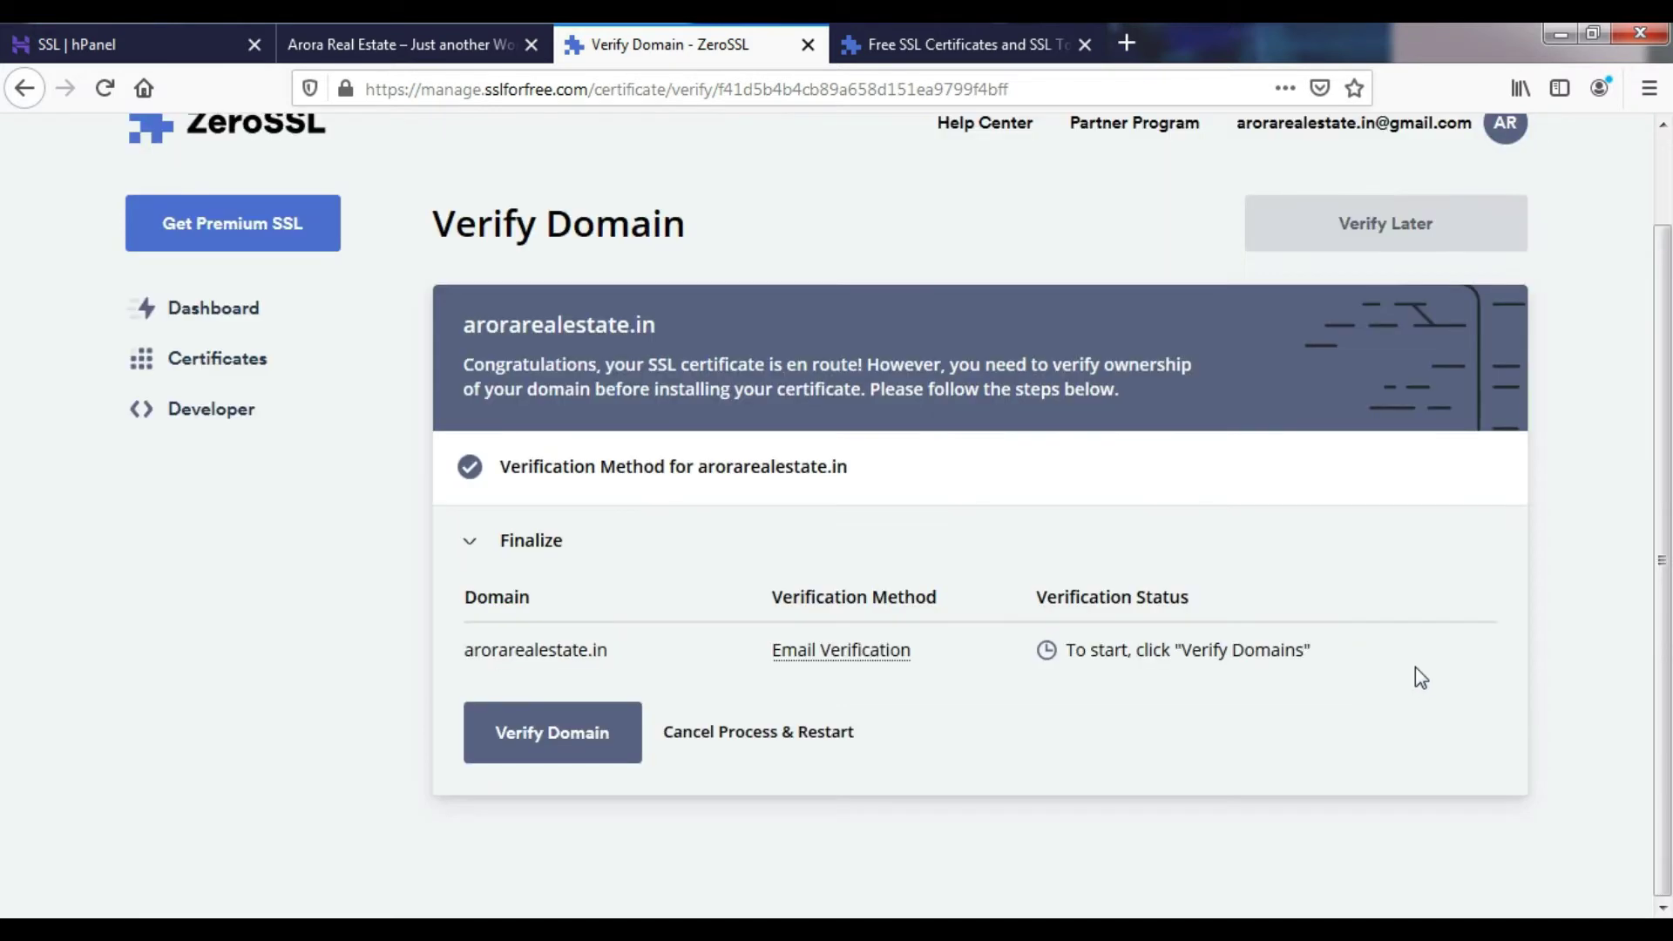
- Verify arorarealestate.in and highlight the resulting Invalid CAA Records status
{"action": "left_click", "coordinate": [510, 731]}
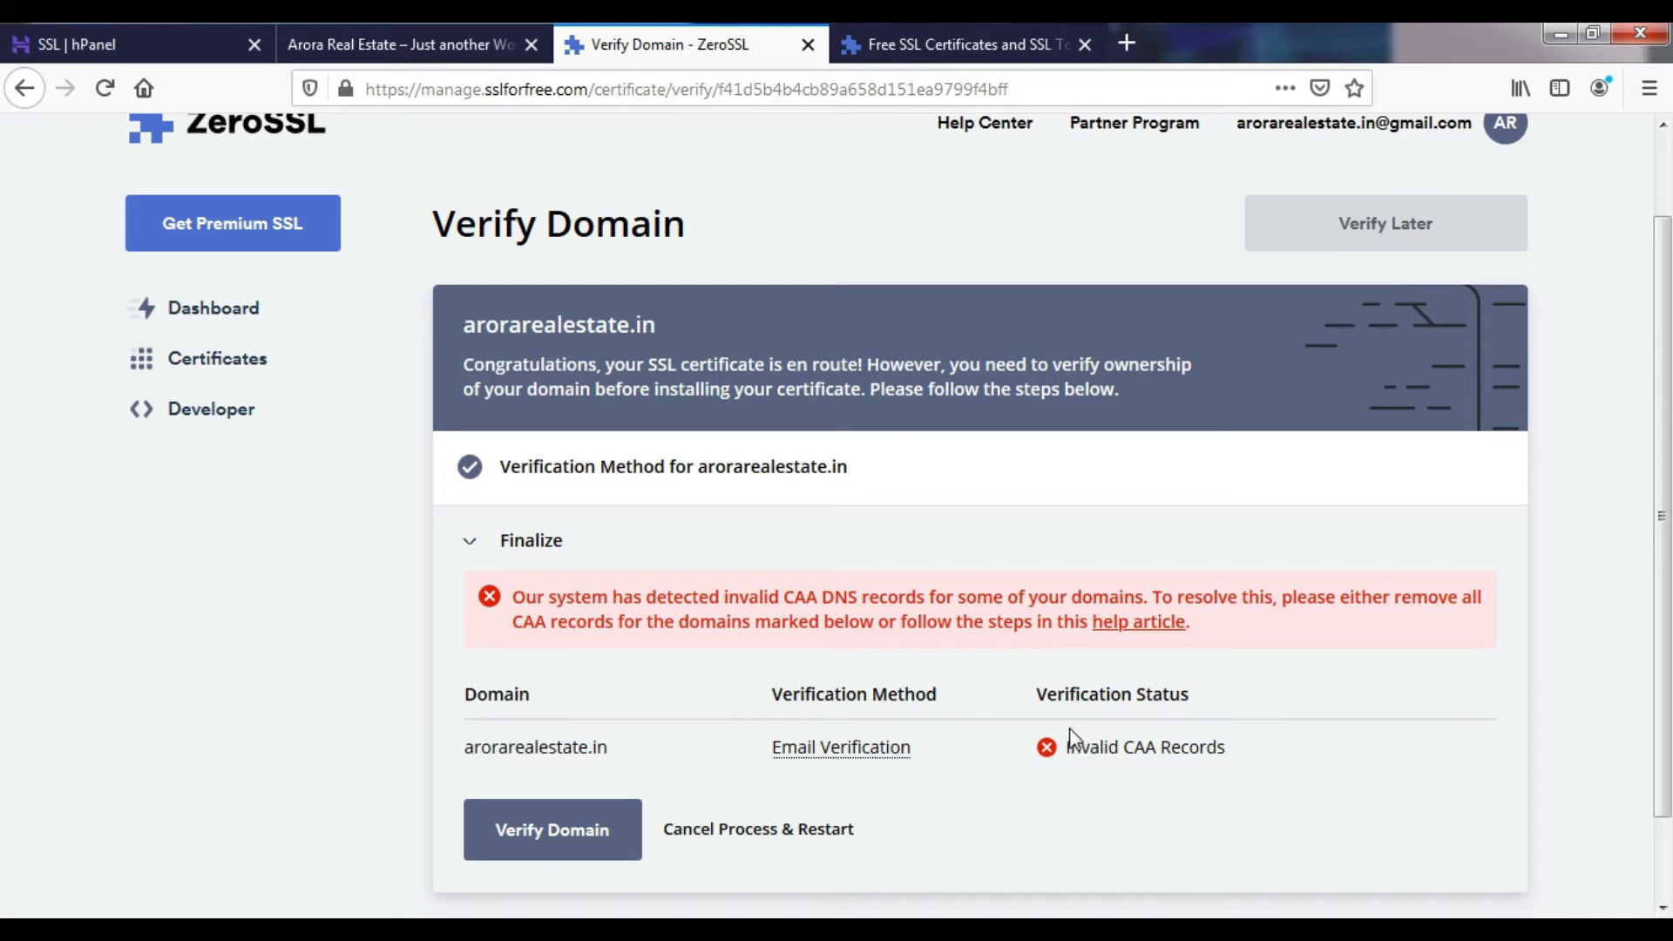
{"action": "left_click_drag", "start_coordinate": [1065, 749], "coordinate": [1252, 764]}
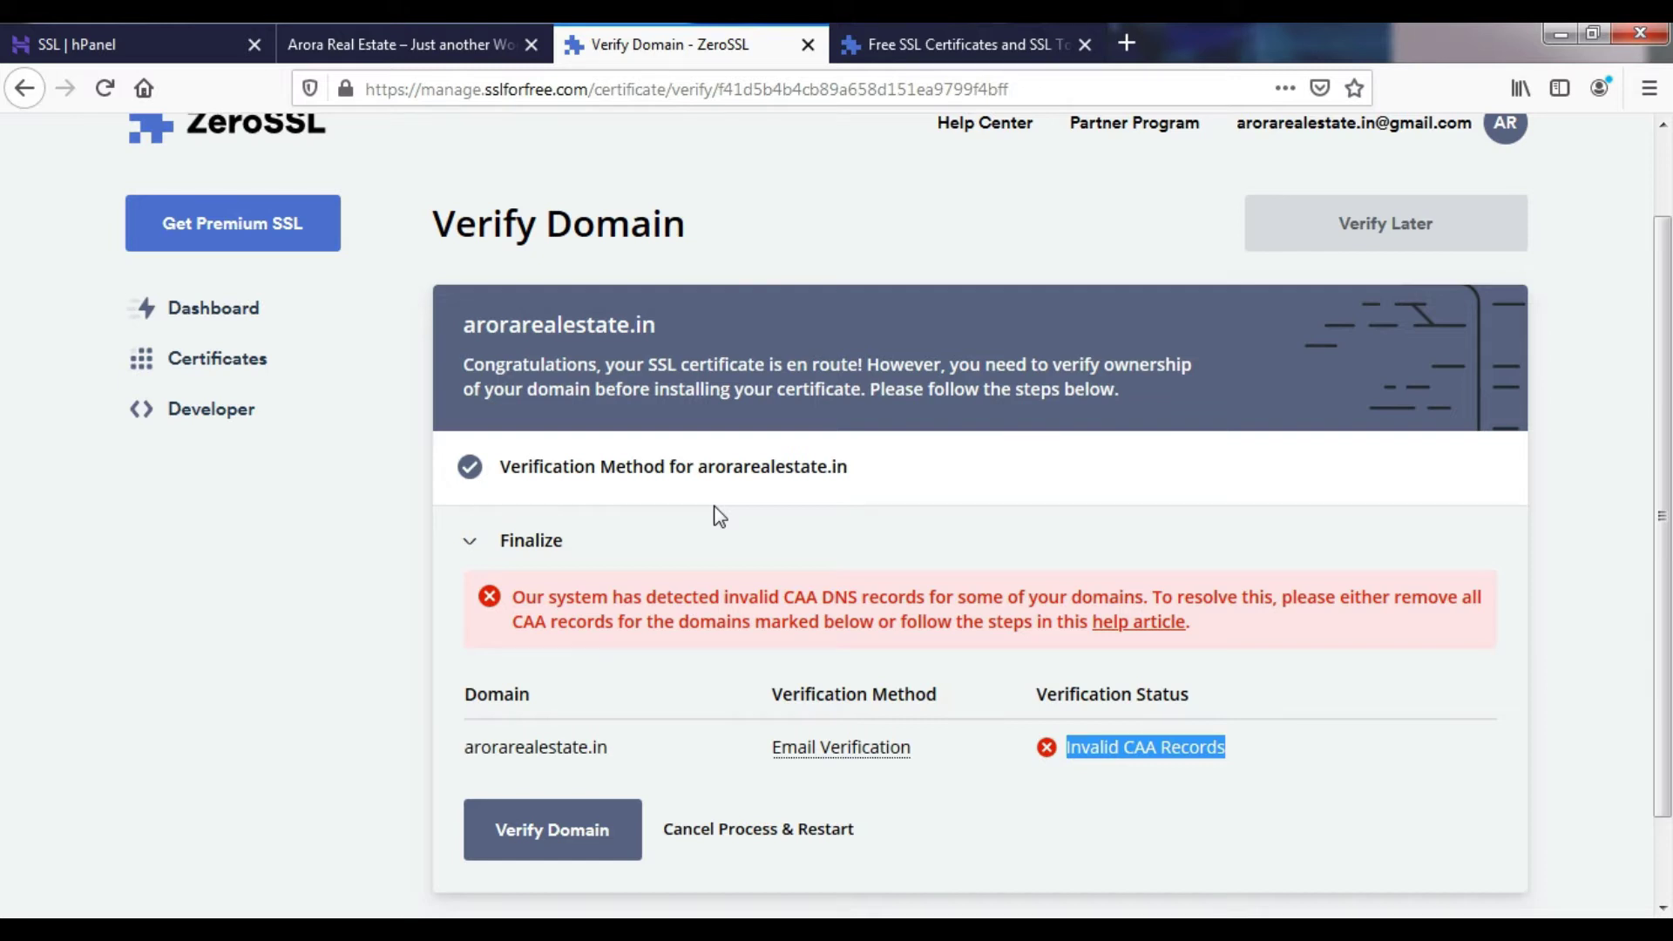
- Switch the verification method from email to DNS (CNAME)
{"action": "left_click", "coordinate": [472, 547]}
{"action": "left_click", "coordinate": [473, 480]}
{"action": "scroll", "coordinate": [514, 623], "scroll_direction": "down", "scroll_amount": 2}
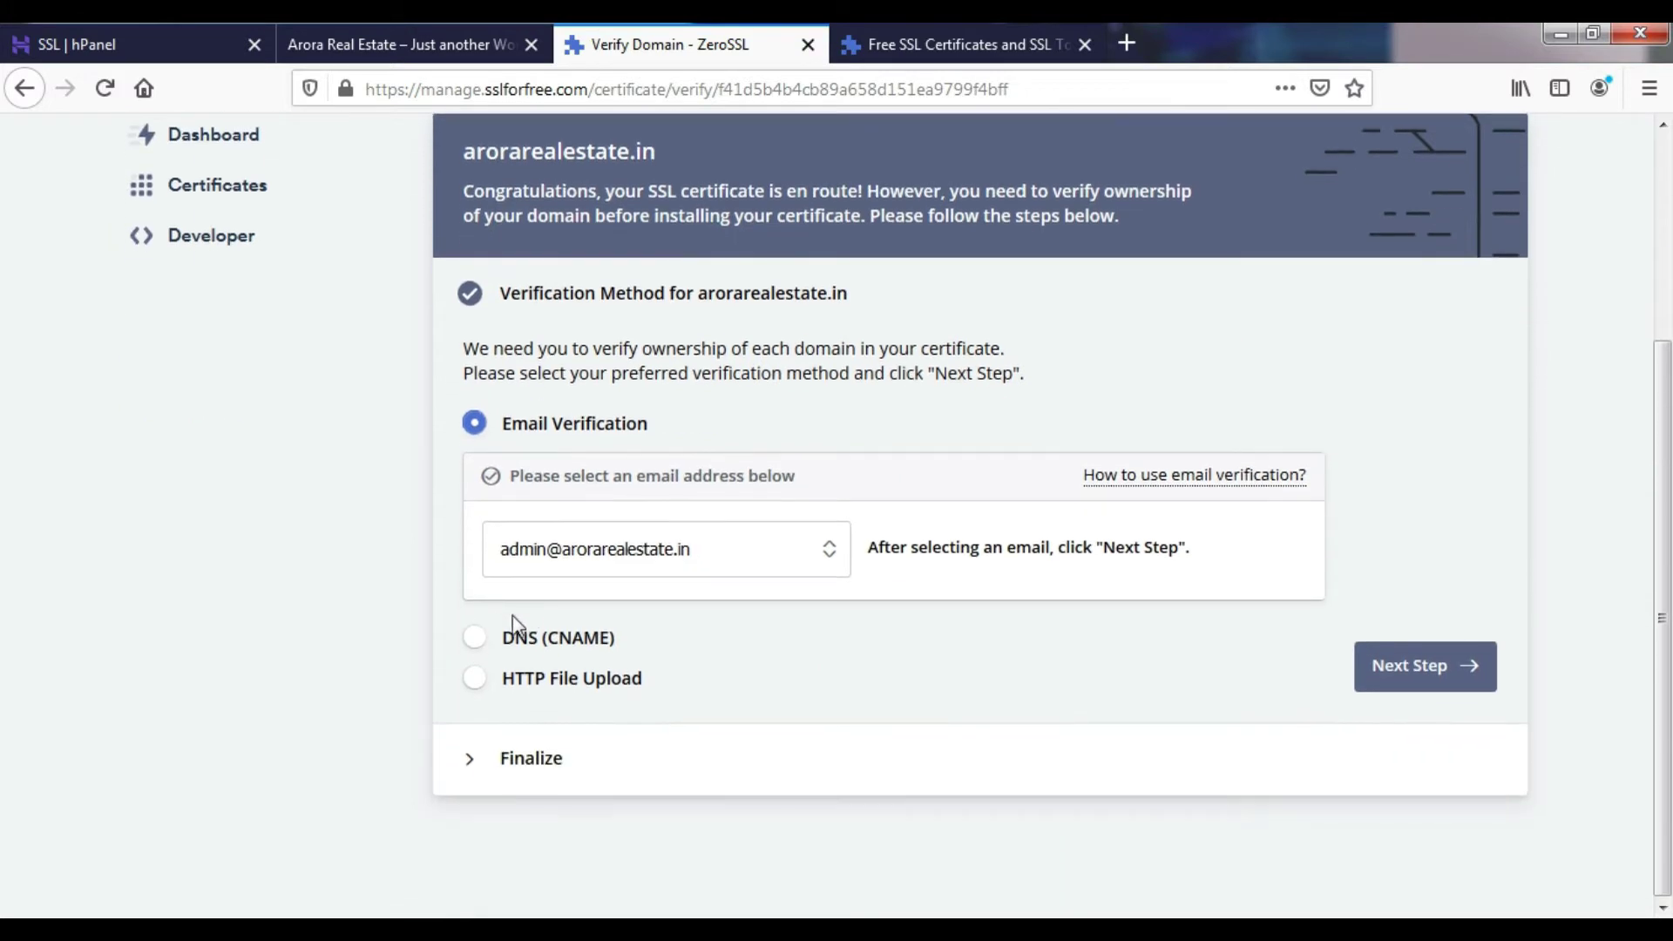
{"action": "left_click", "coordinate": [475, 638]}
{"action": "scroll", "coordinate": [658, 621], "scroll_direction": "down", "scroll_amount": 2}
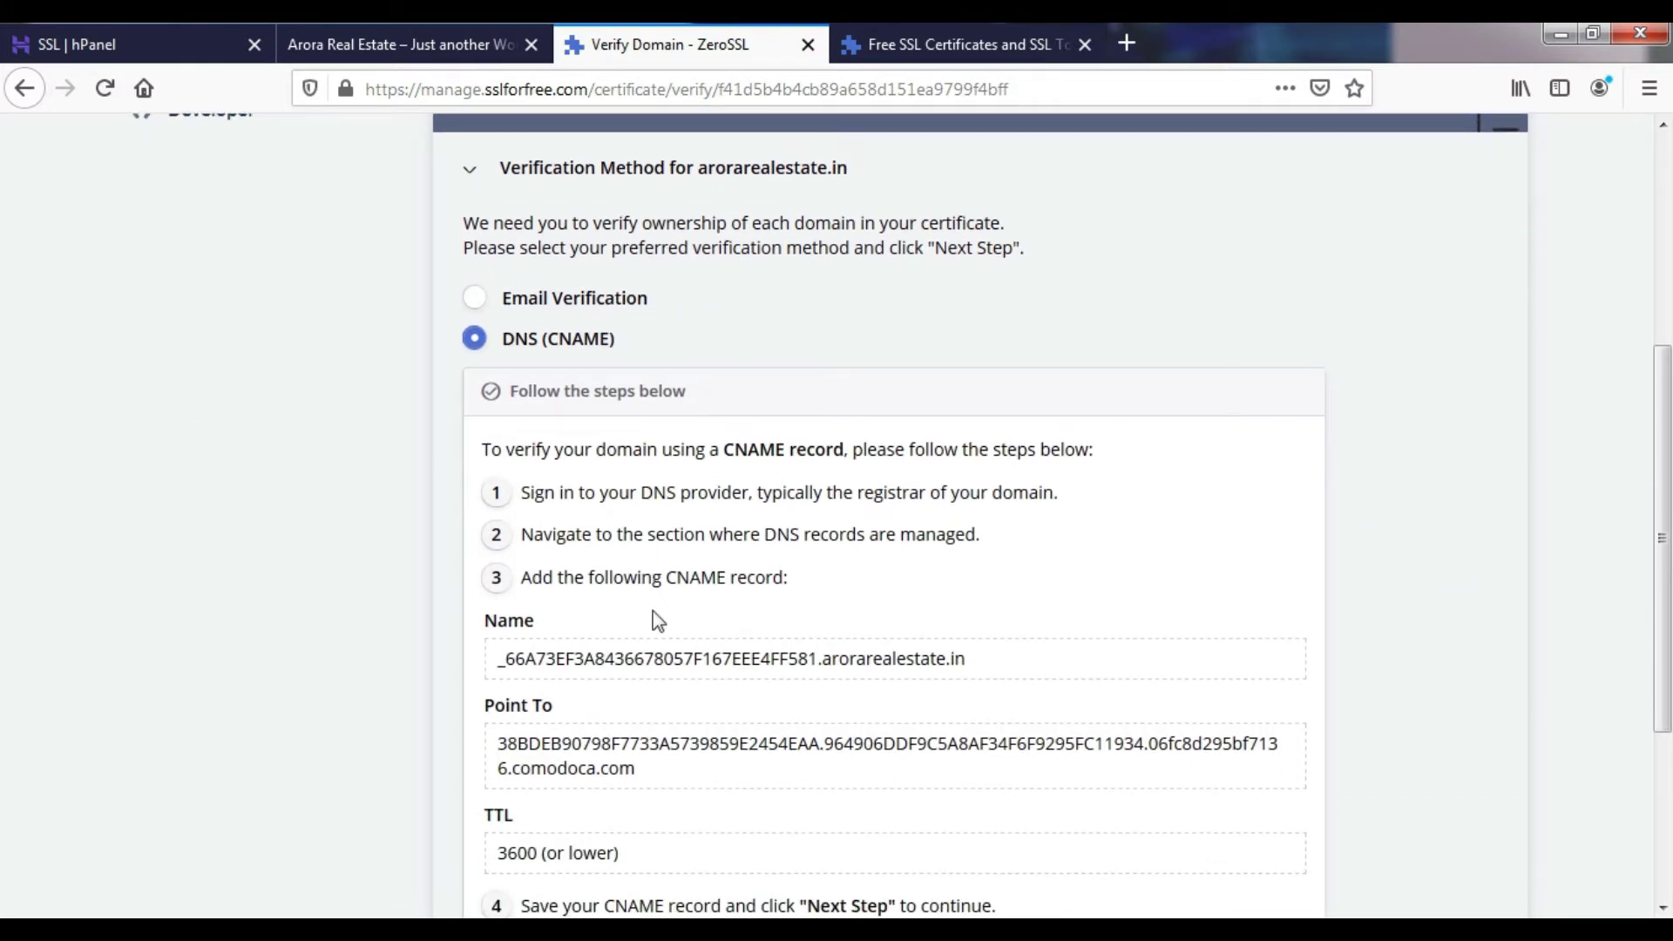
{"action": "scroll", "coordinate": [658, 620], "scroll_direction": "down", "scroll_amount": 2}
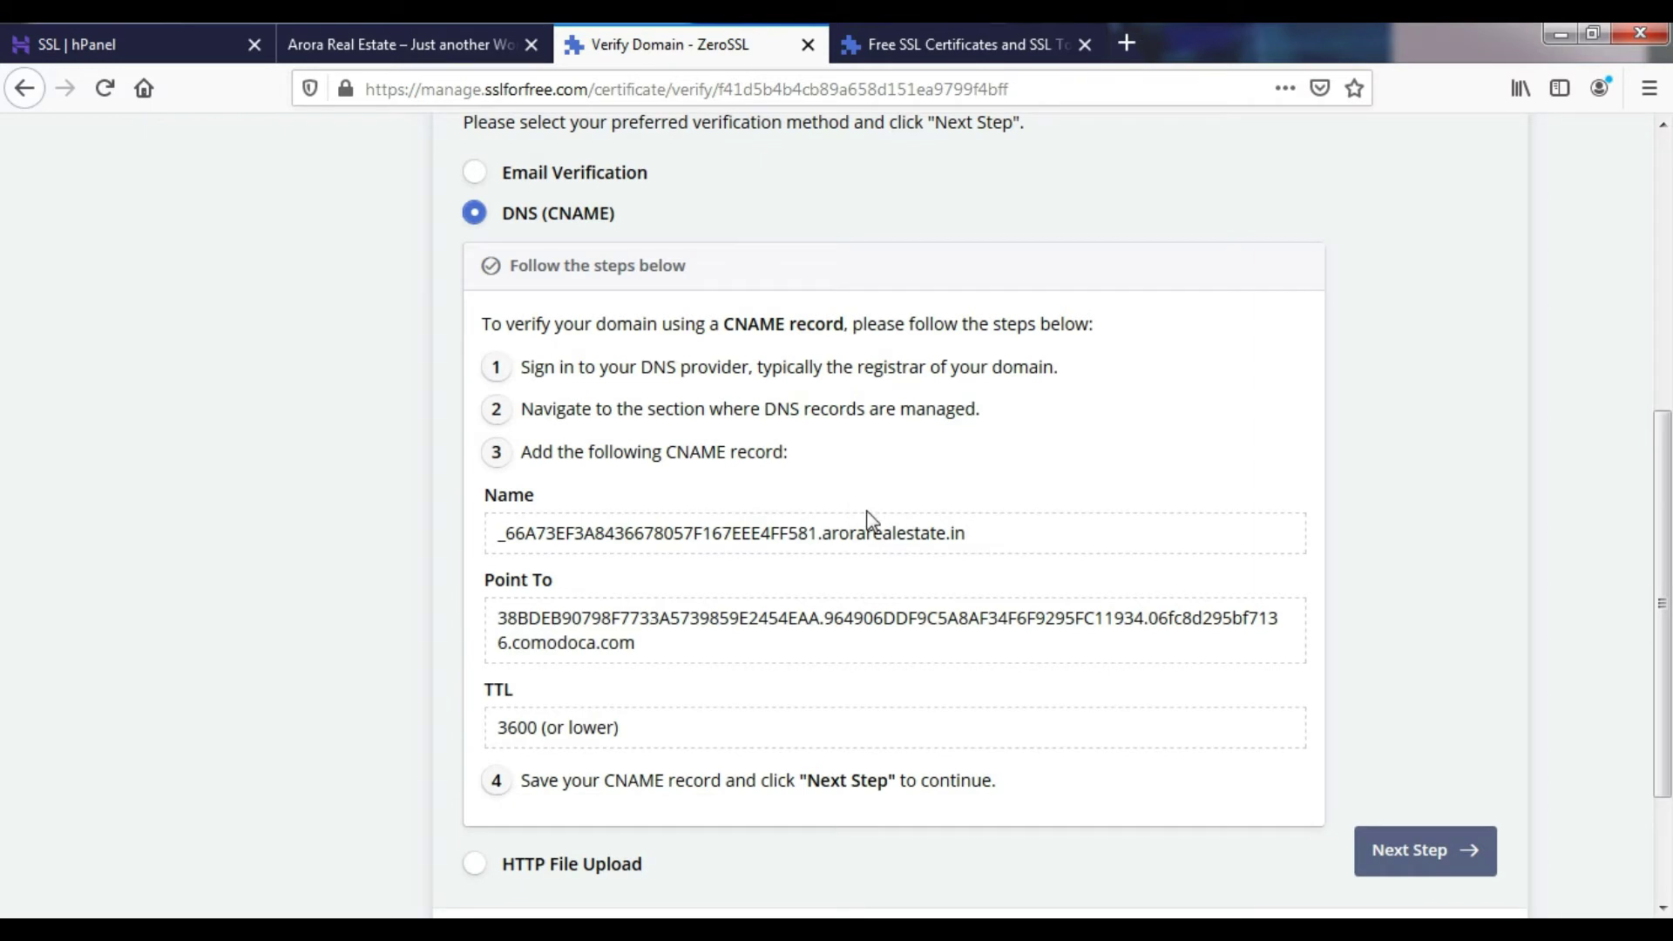
- Run Verify Domain with CNAME, then reopen the method choices after the failure
{"action": "left_click_drag", "start_coordinate": [763, 409], "coordinate": [846, 410]}
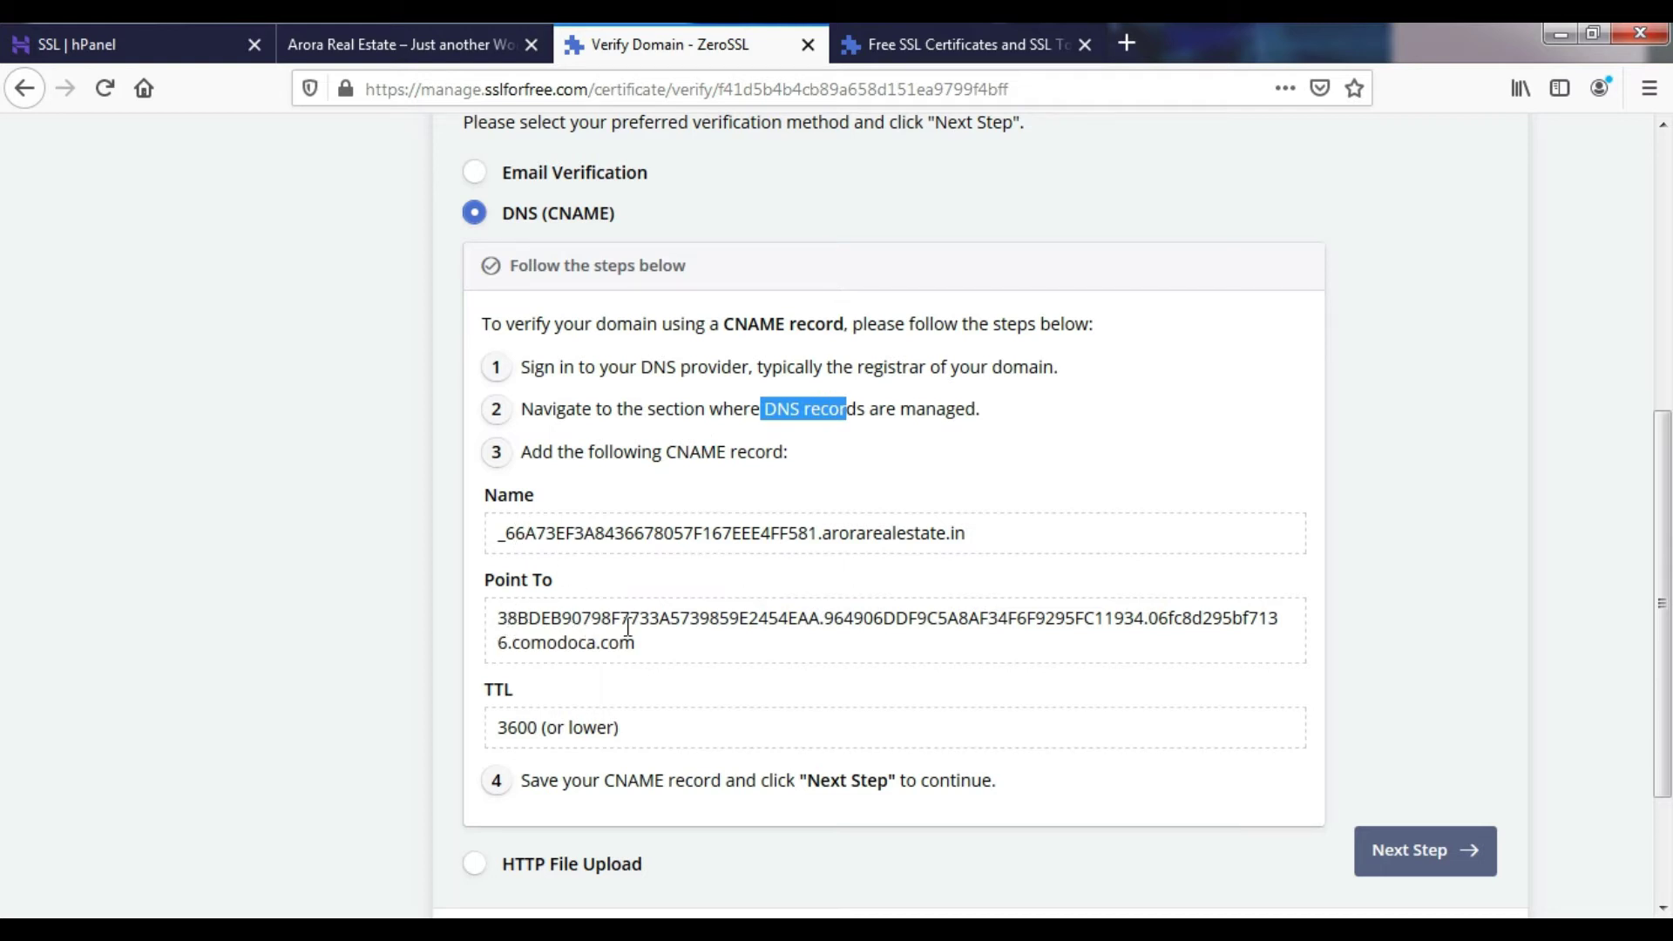
{"action": "scroll", "coordinate": [628, 628], "scroll_direction": "down", "scroll_amount": 3}
{"action": "left_click", "coordinate": [1450, 678]}
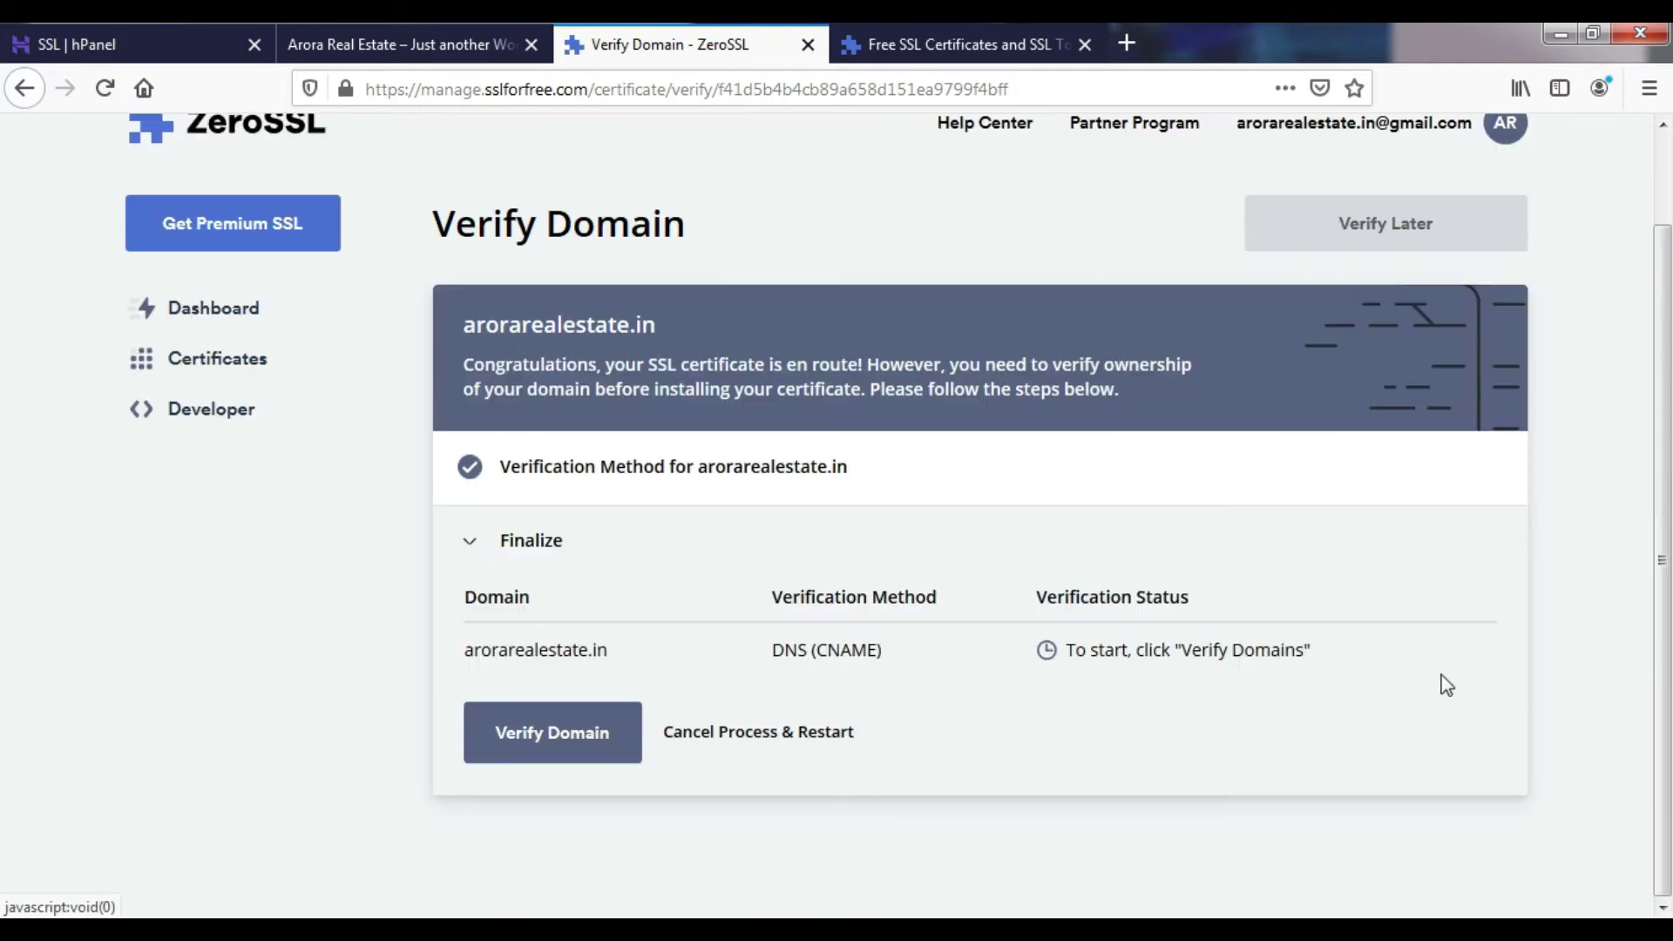
{"action": "left_click", "coordinate": [600, 734]}
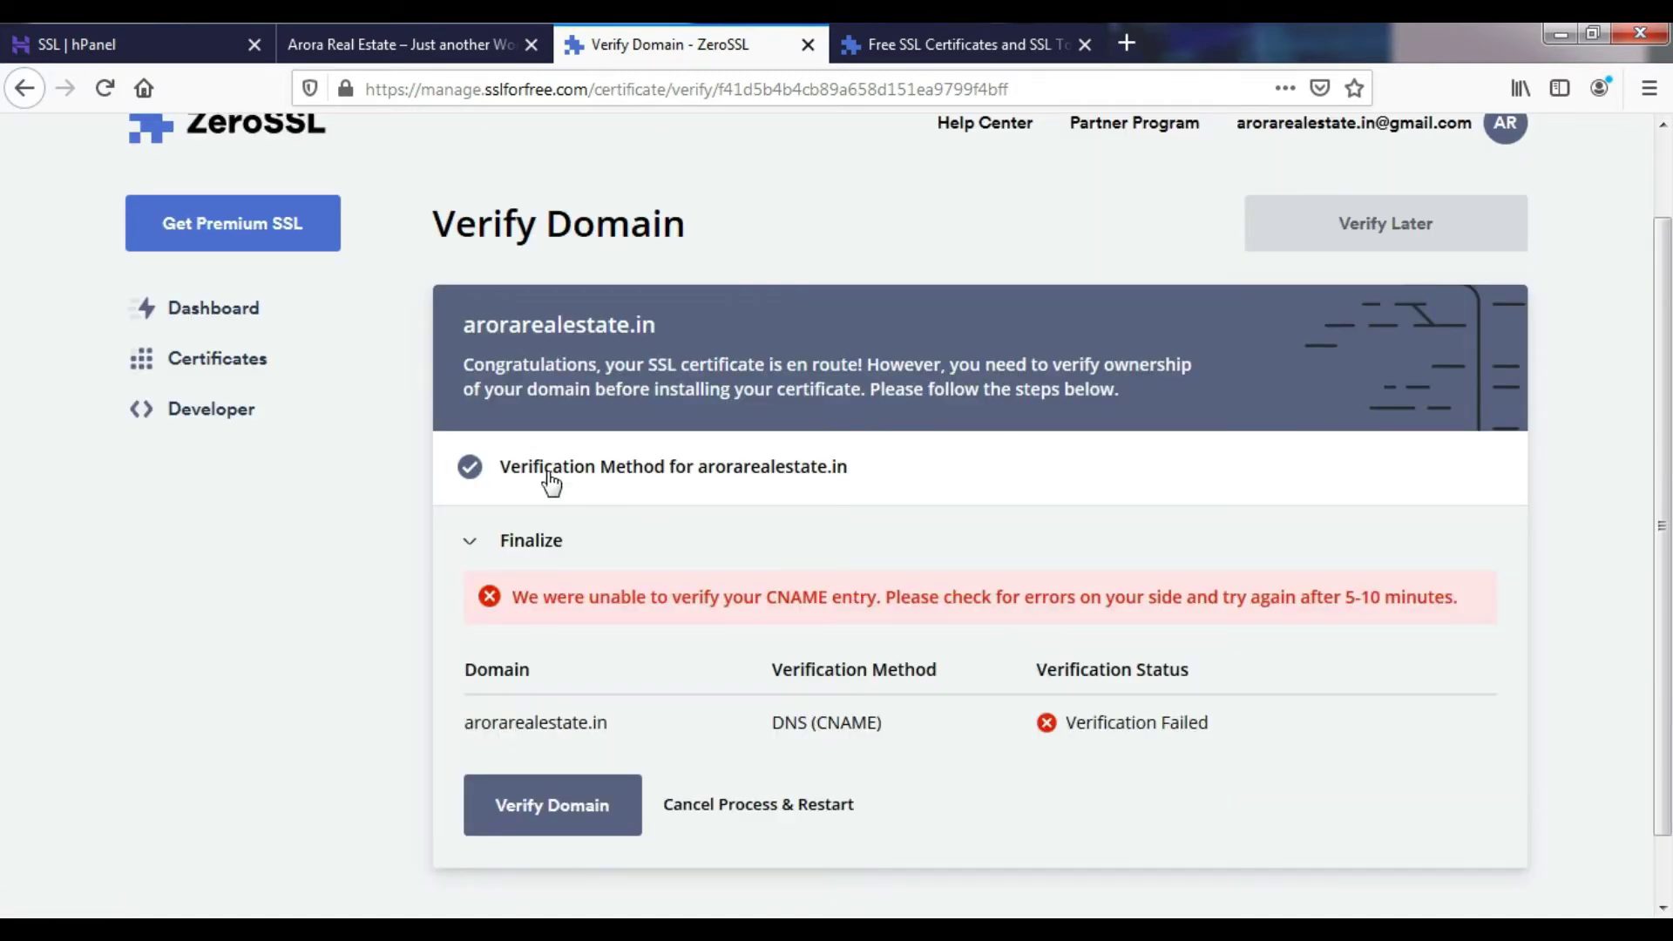
{"action": "left_click", "coordinate": [473, 467]}
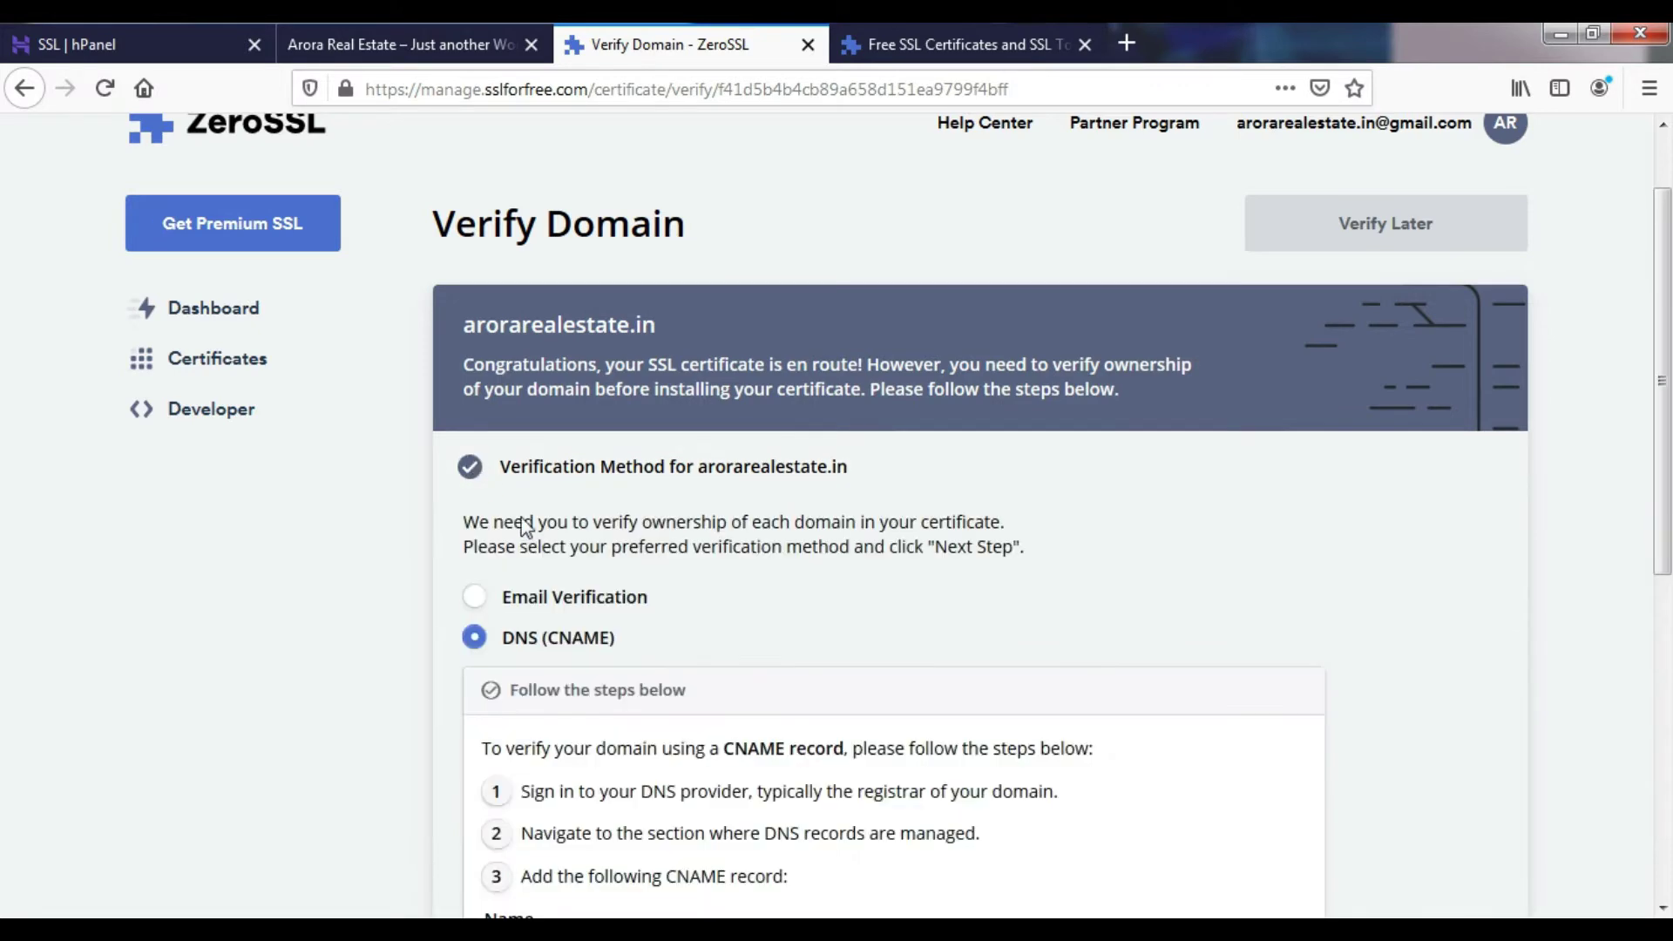
{"action": "scroll", "coordinate": [608, 570], "scroll_direction": "down", "scroll_amount": 5}
{"action": "scroll", "coordinate": [531, 685], "scroll_direction": "down", "scroll_amount": 1}
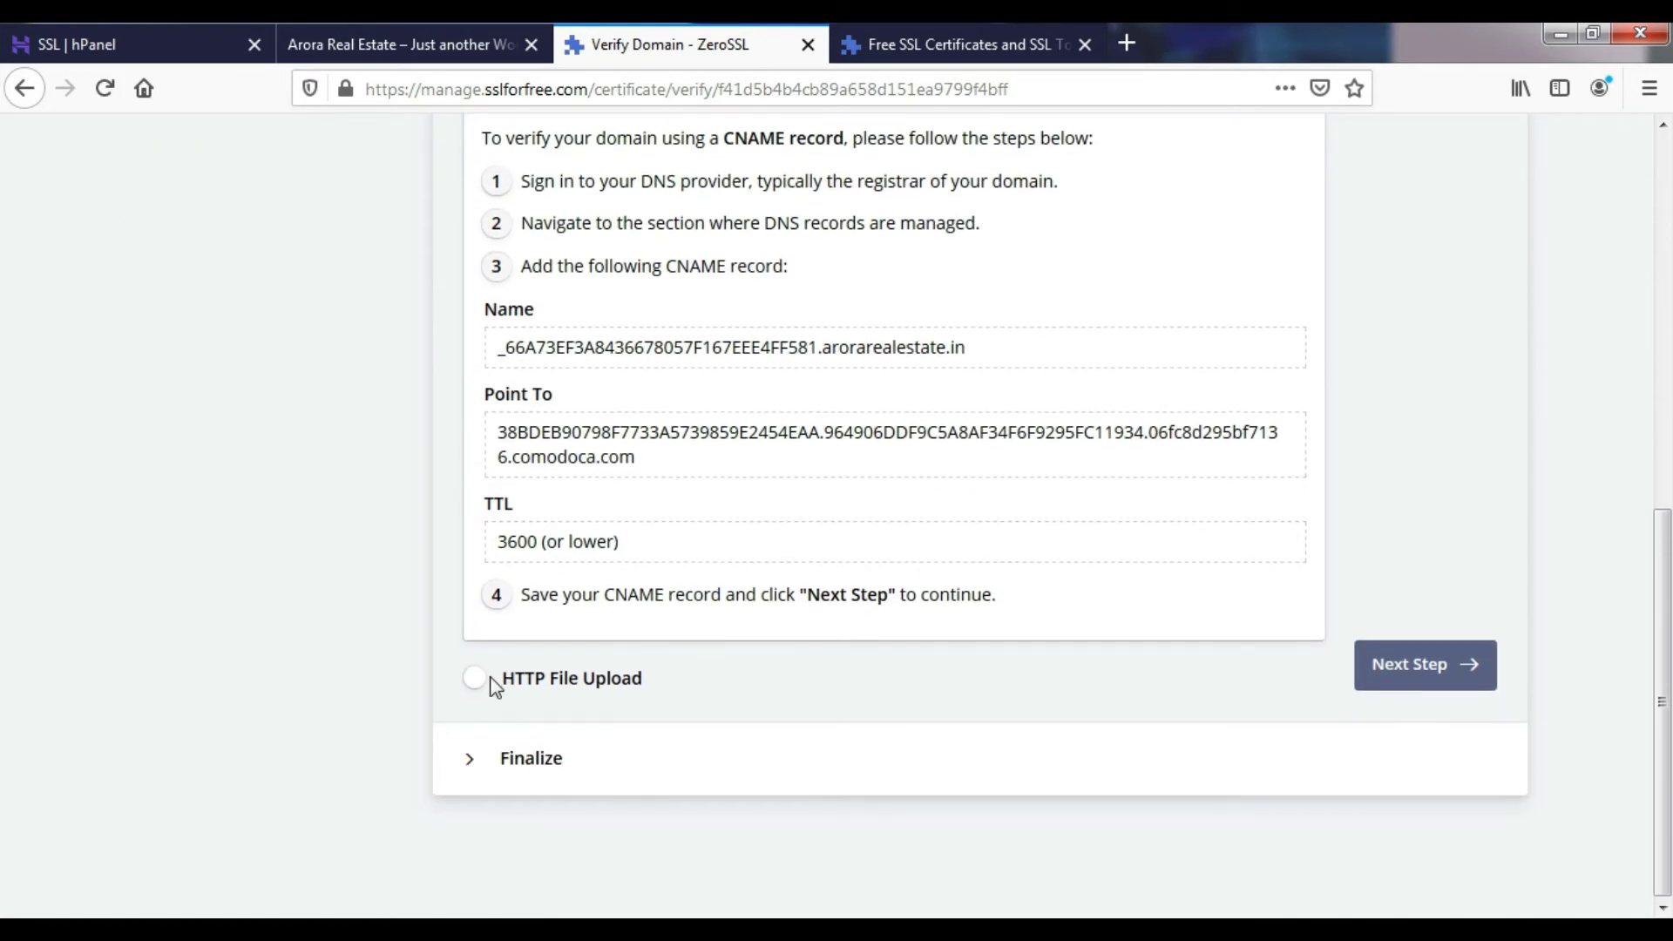
{"action": "left_click", "coordinate": [493, 686]}
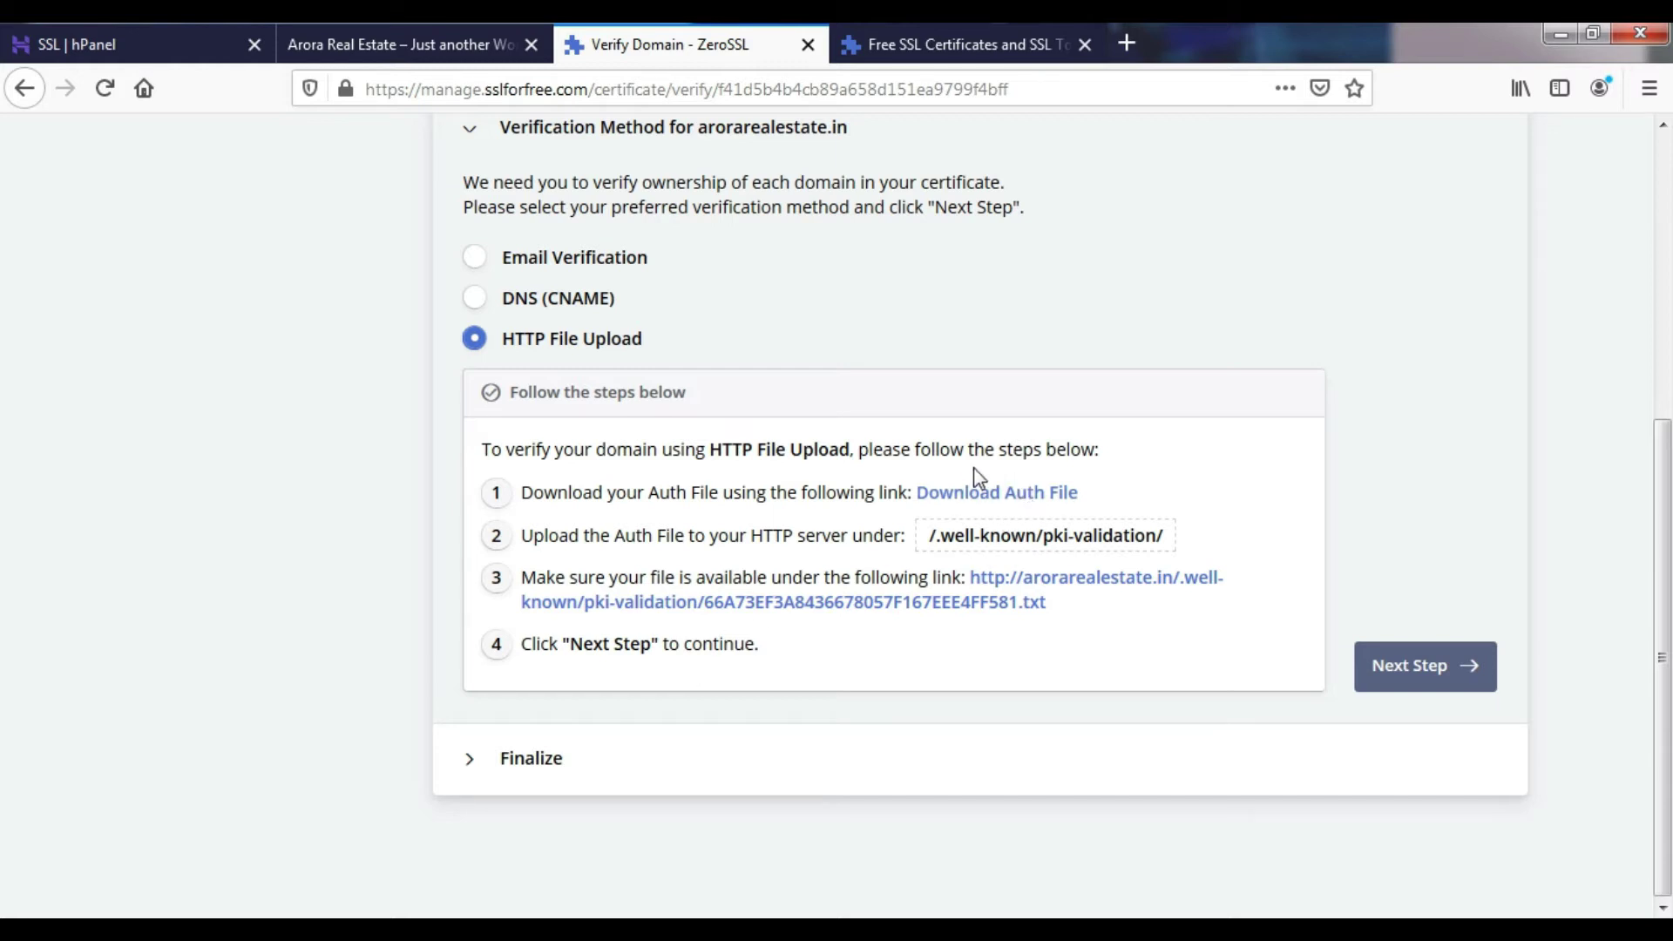
{"action": "left_click", "coordinate": [1008, 503]}
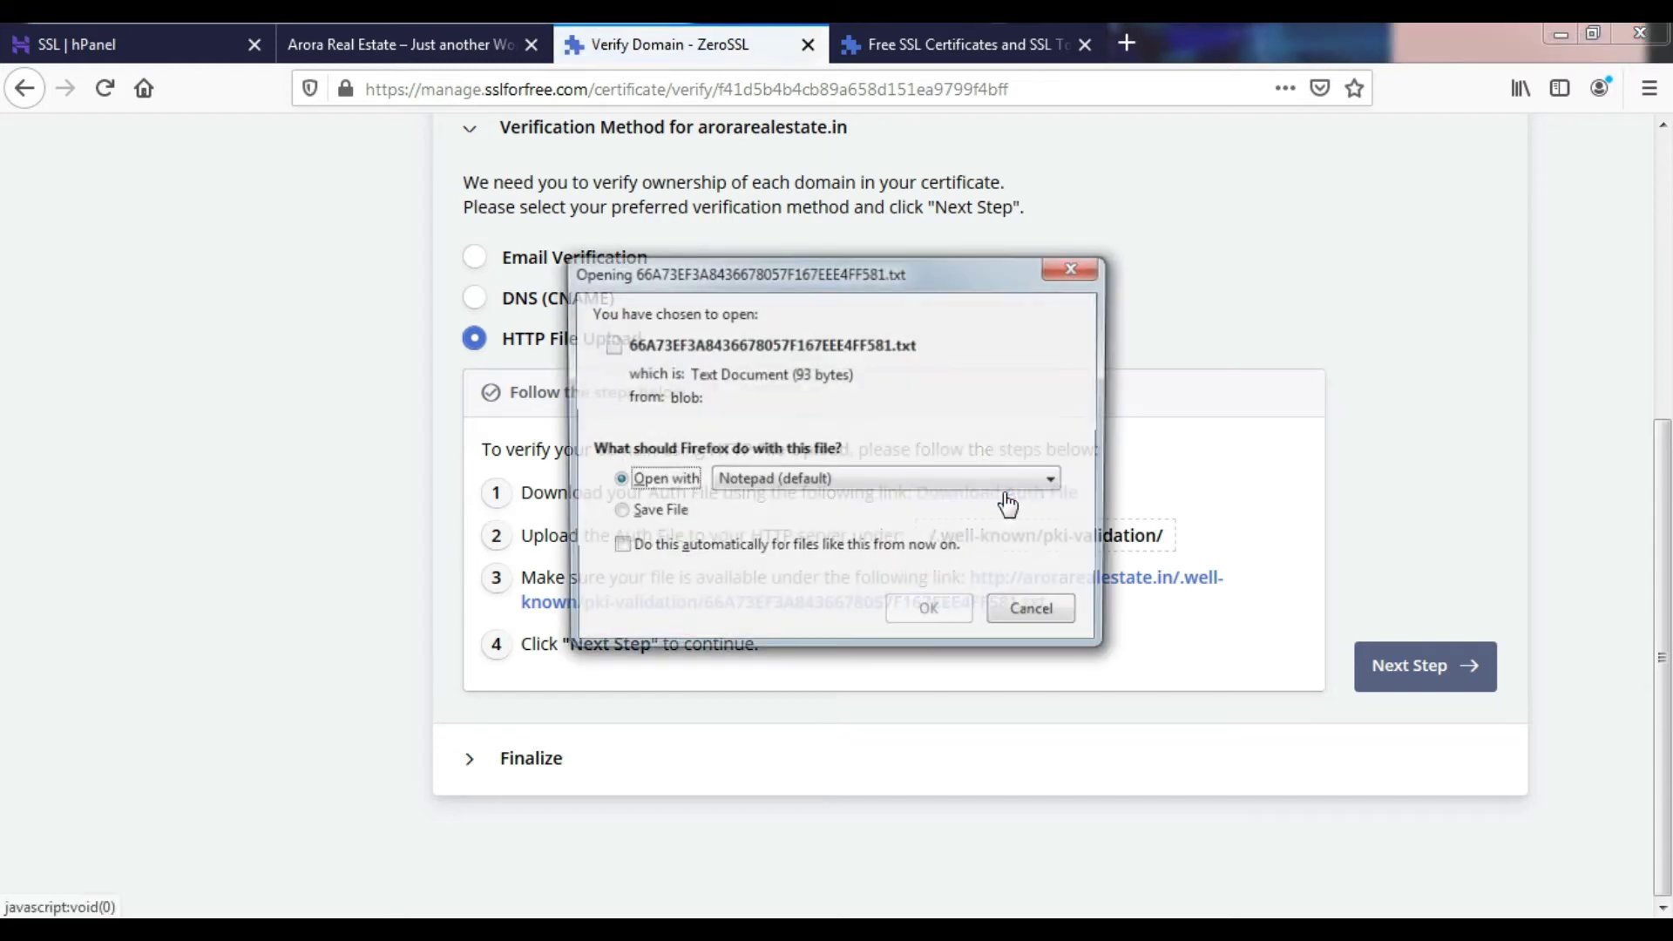
{"action": "left_click", "coordinate": [667, 513]}
{"action": "left_click", "coordinate": [931, 614]}
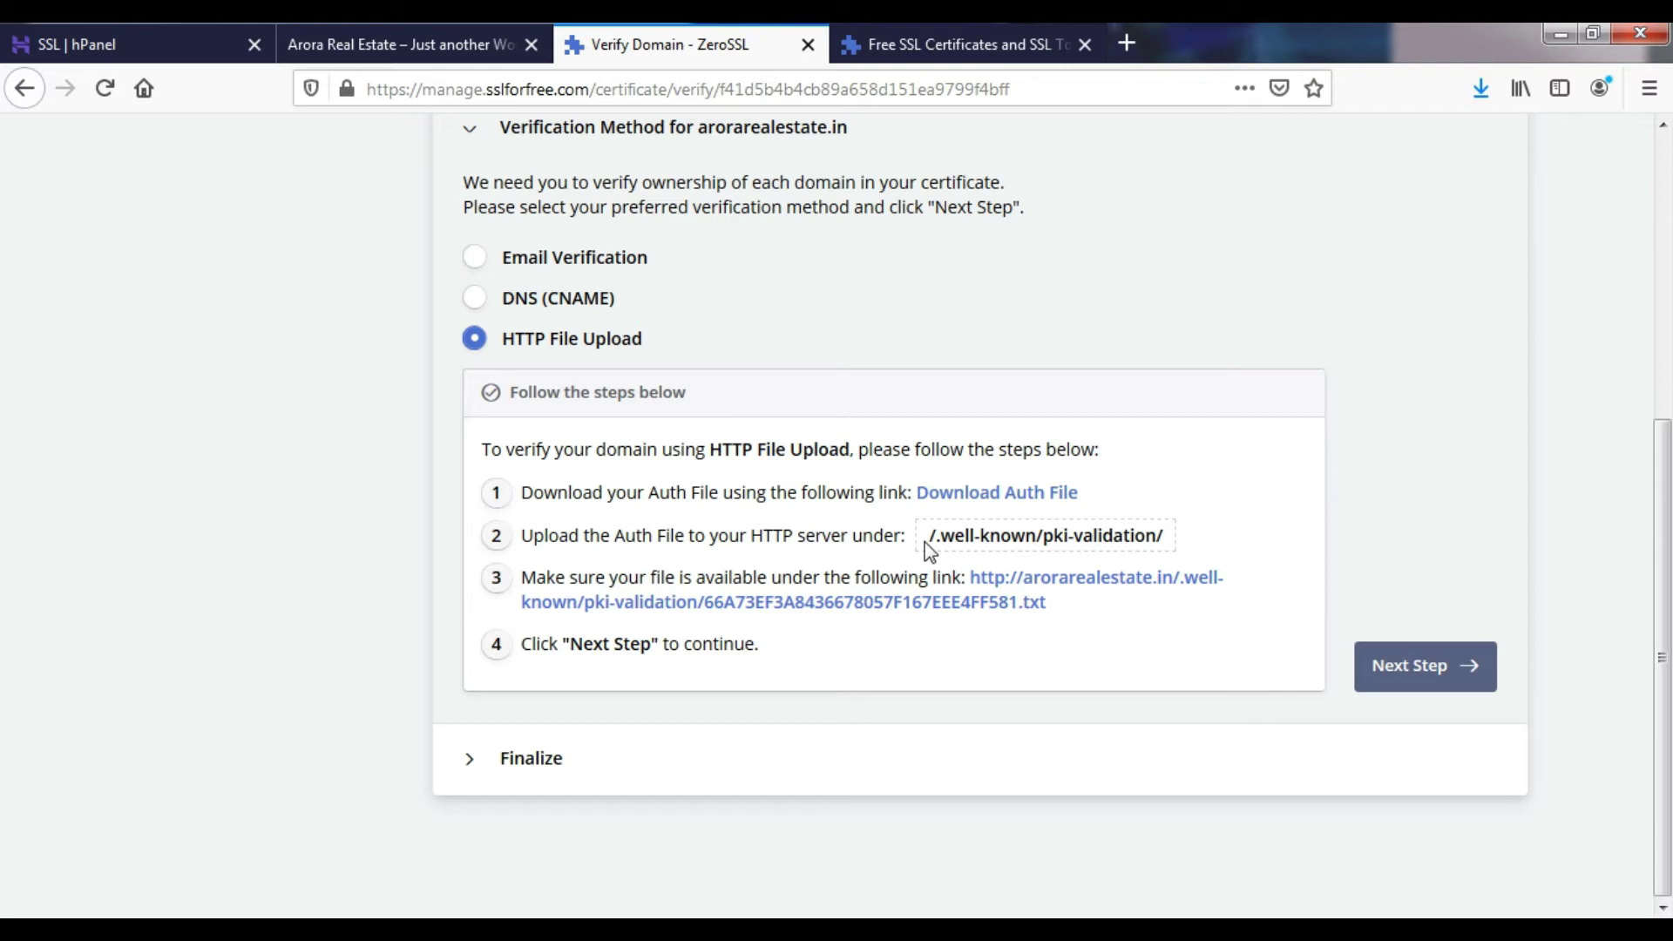
{"action": "left_click_drag", "start_coordinate": [941, 543], "coordinate": [1035, 544]}
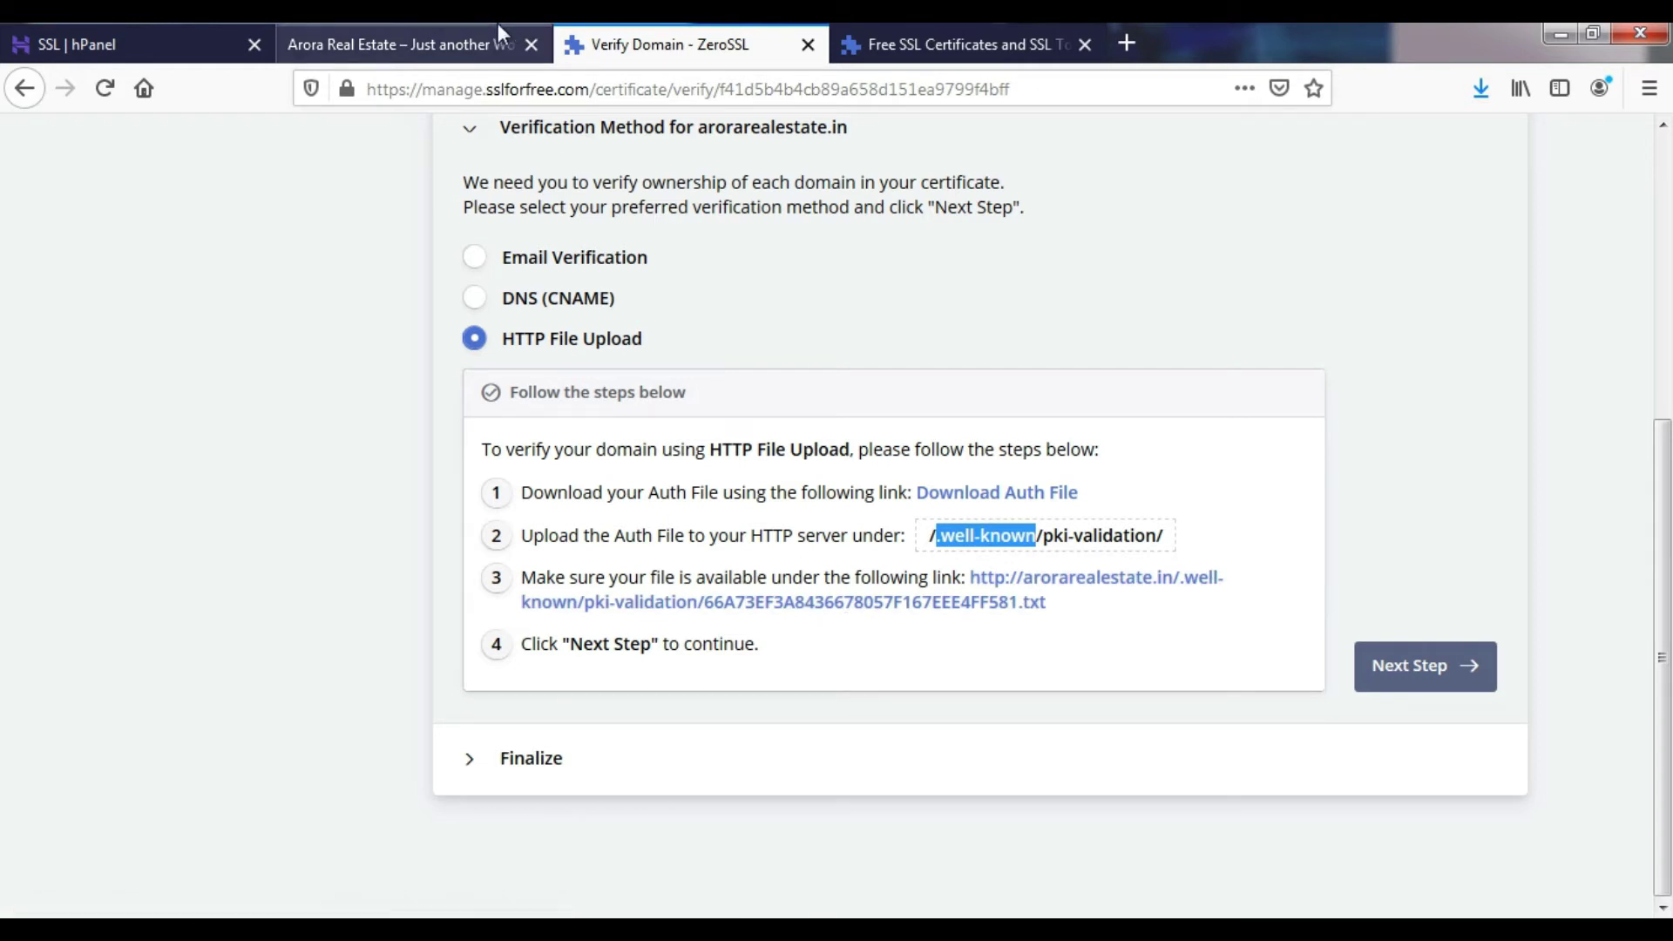
- Open hPanel's File Manager and enter the public_html folder
{"action": "left_click", "coordinate": [179, 33]}
{"action": "scroll", "coordinate": [179, 605], "scroll_direction": "down", "scroll_amount": 3}
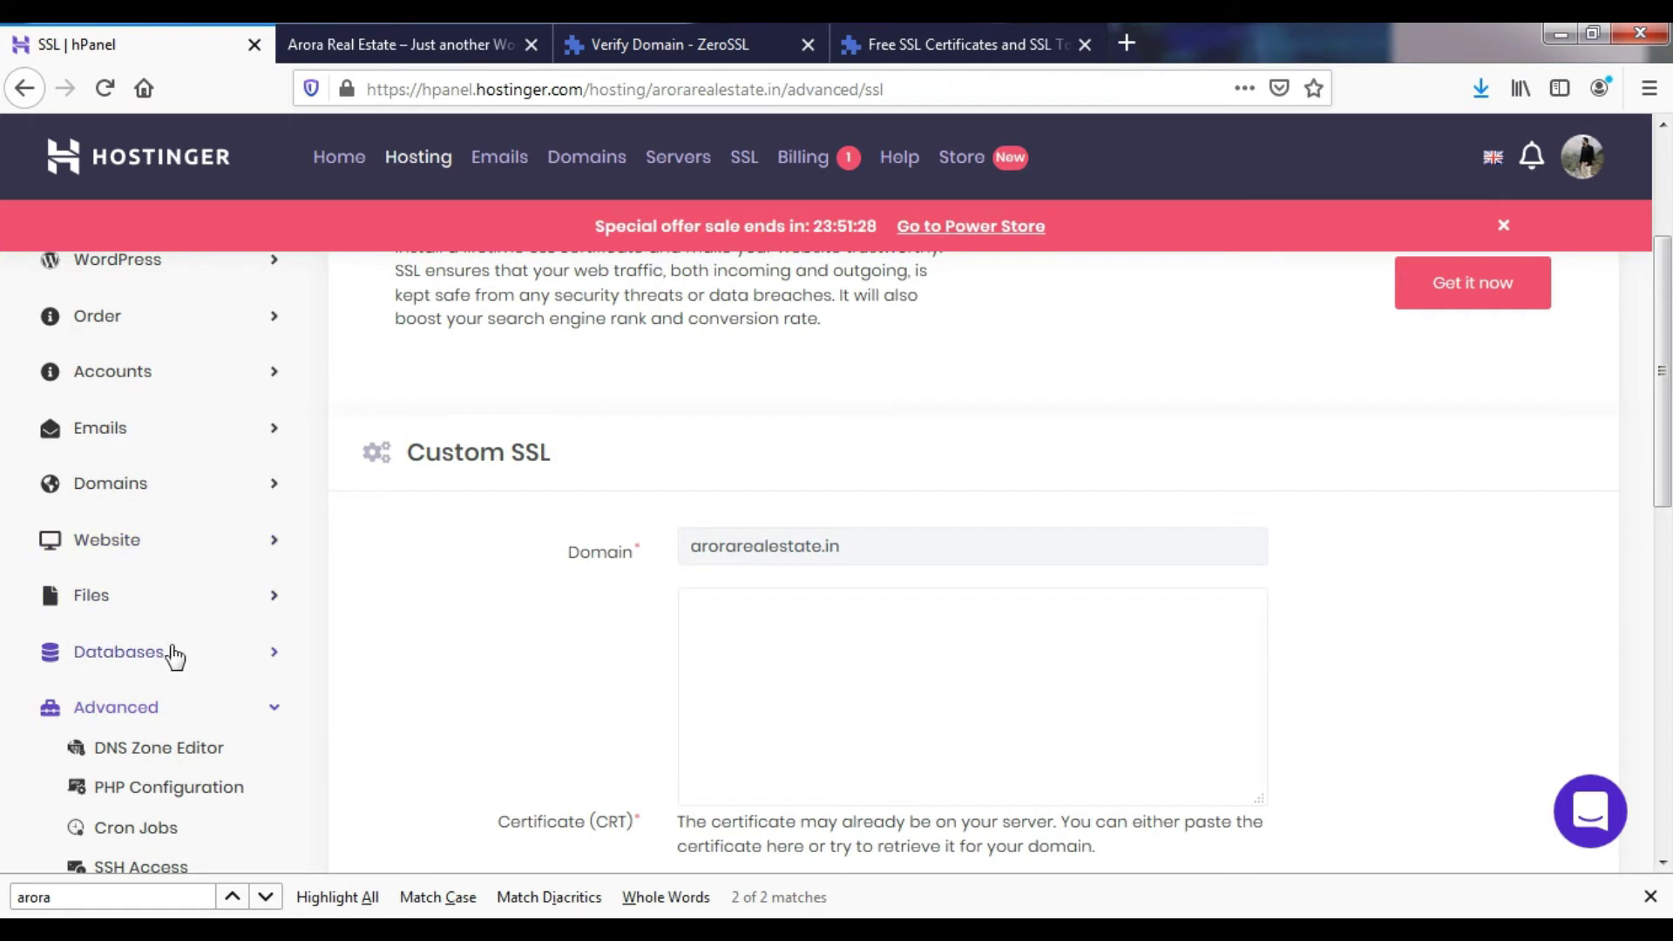
{"action": "scroll", "coordinate": [166, 658], "scroll_direction": "up", "scroll_amount": 2}
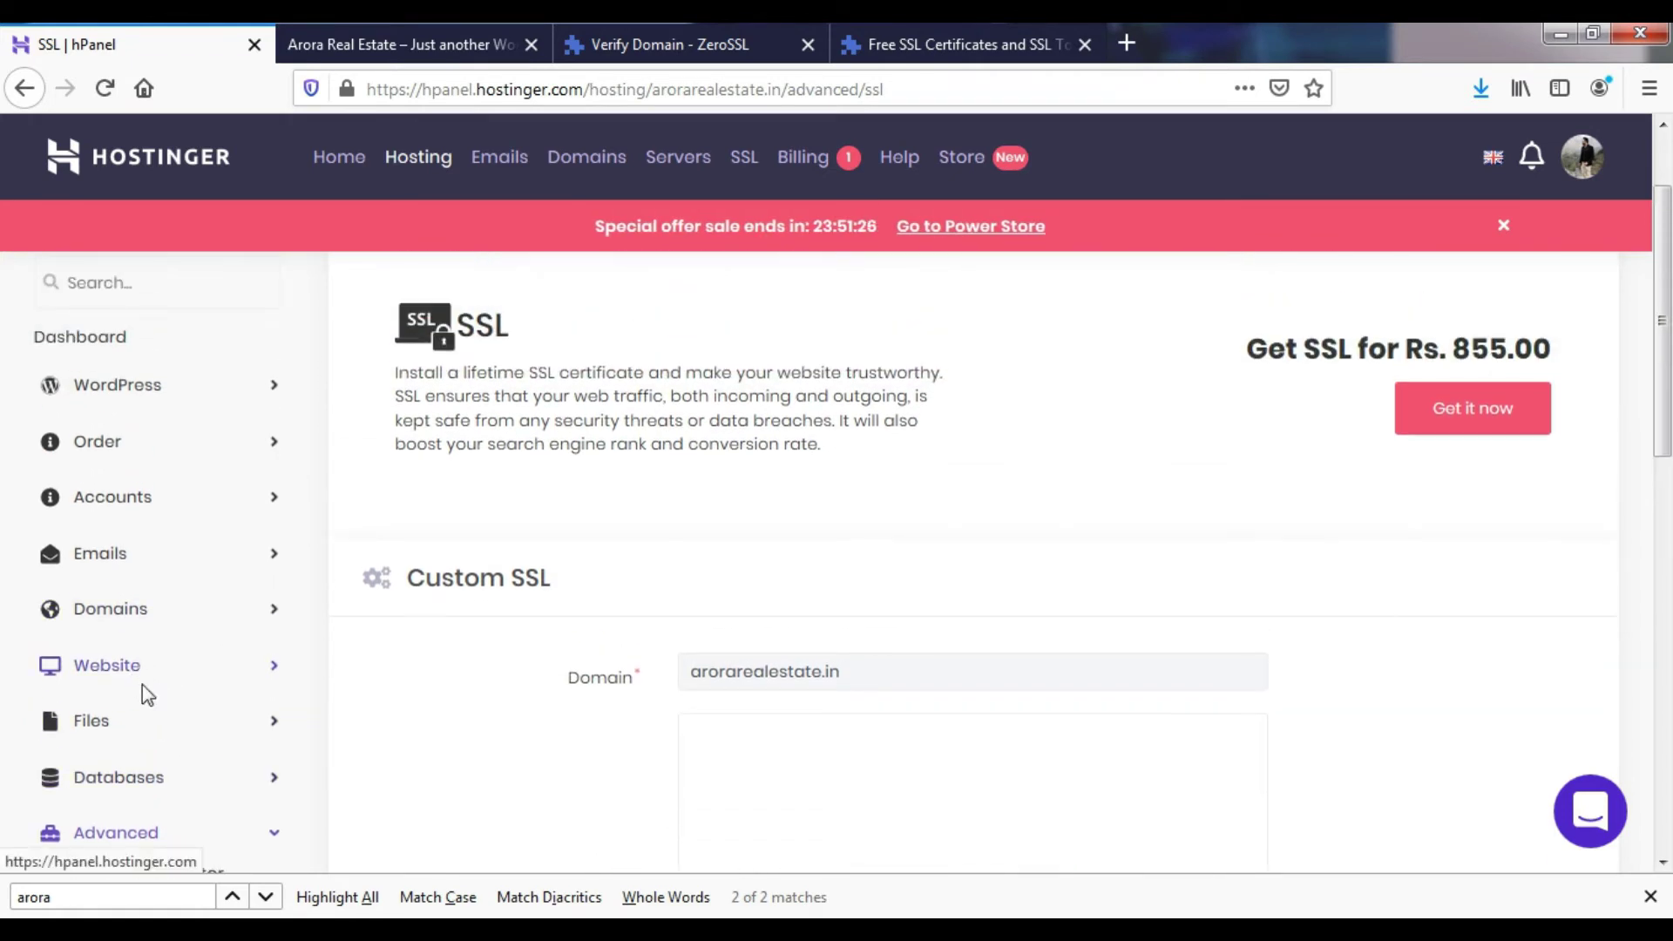
{"action": "left_click", "coordinate": [135, 723]}
{"action": "left_click", "coordinate": [150, 759]}
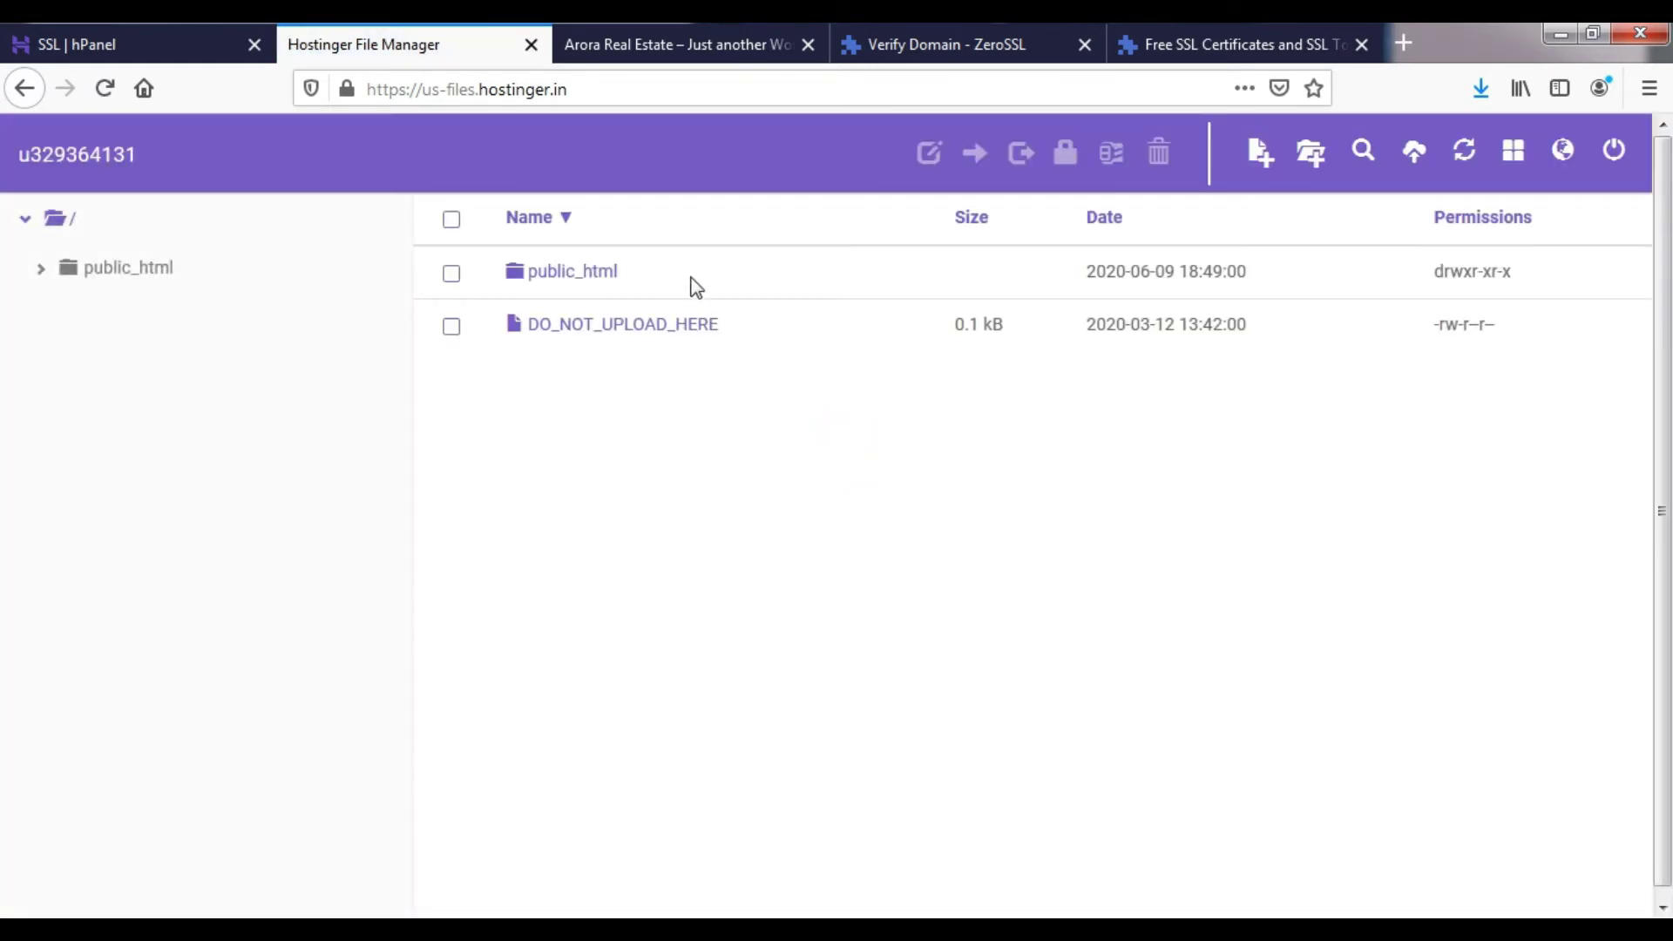
{"action": "double_click", "coordinate": [691, 275]}
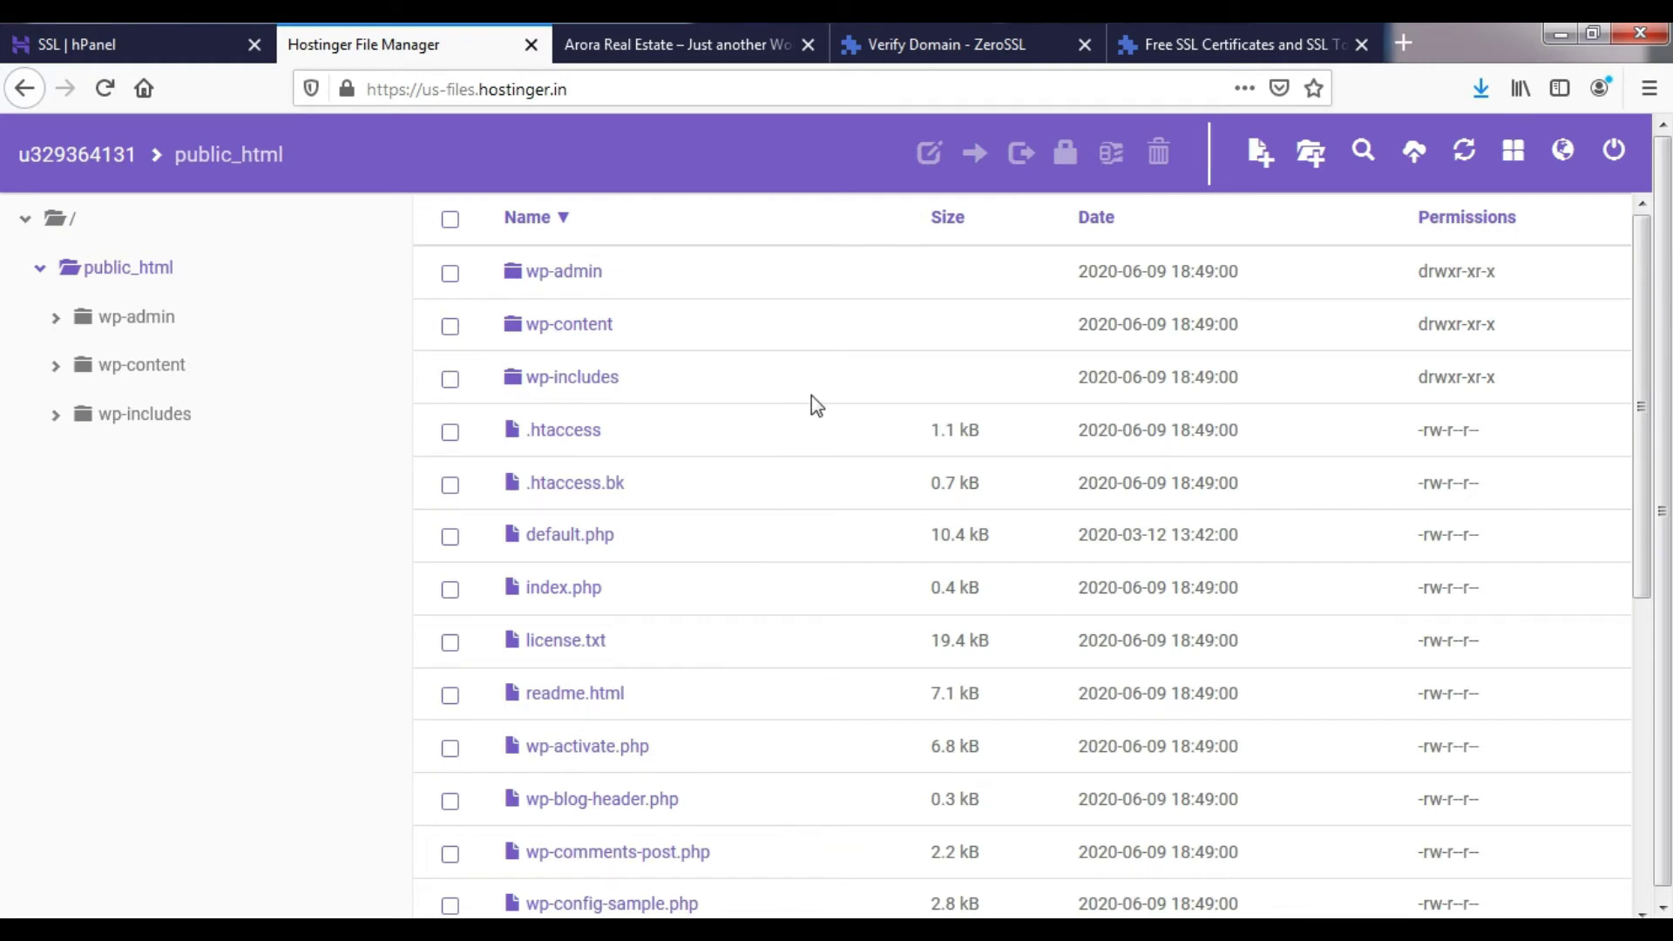
- Create a new folder named .well-known, copying the name from ZeroSSL's instructions
{"action": "left_click", "coordinate": [1310, 152]}
{"action": "type", "text": "http://techlicker.com/"}
{"action": "key", "text": "ctrl+z"}
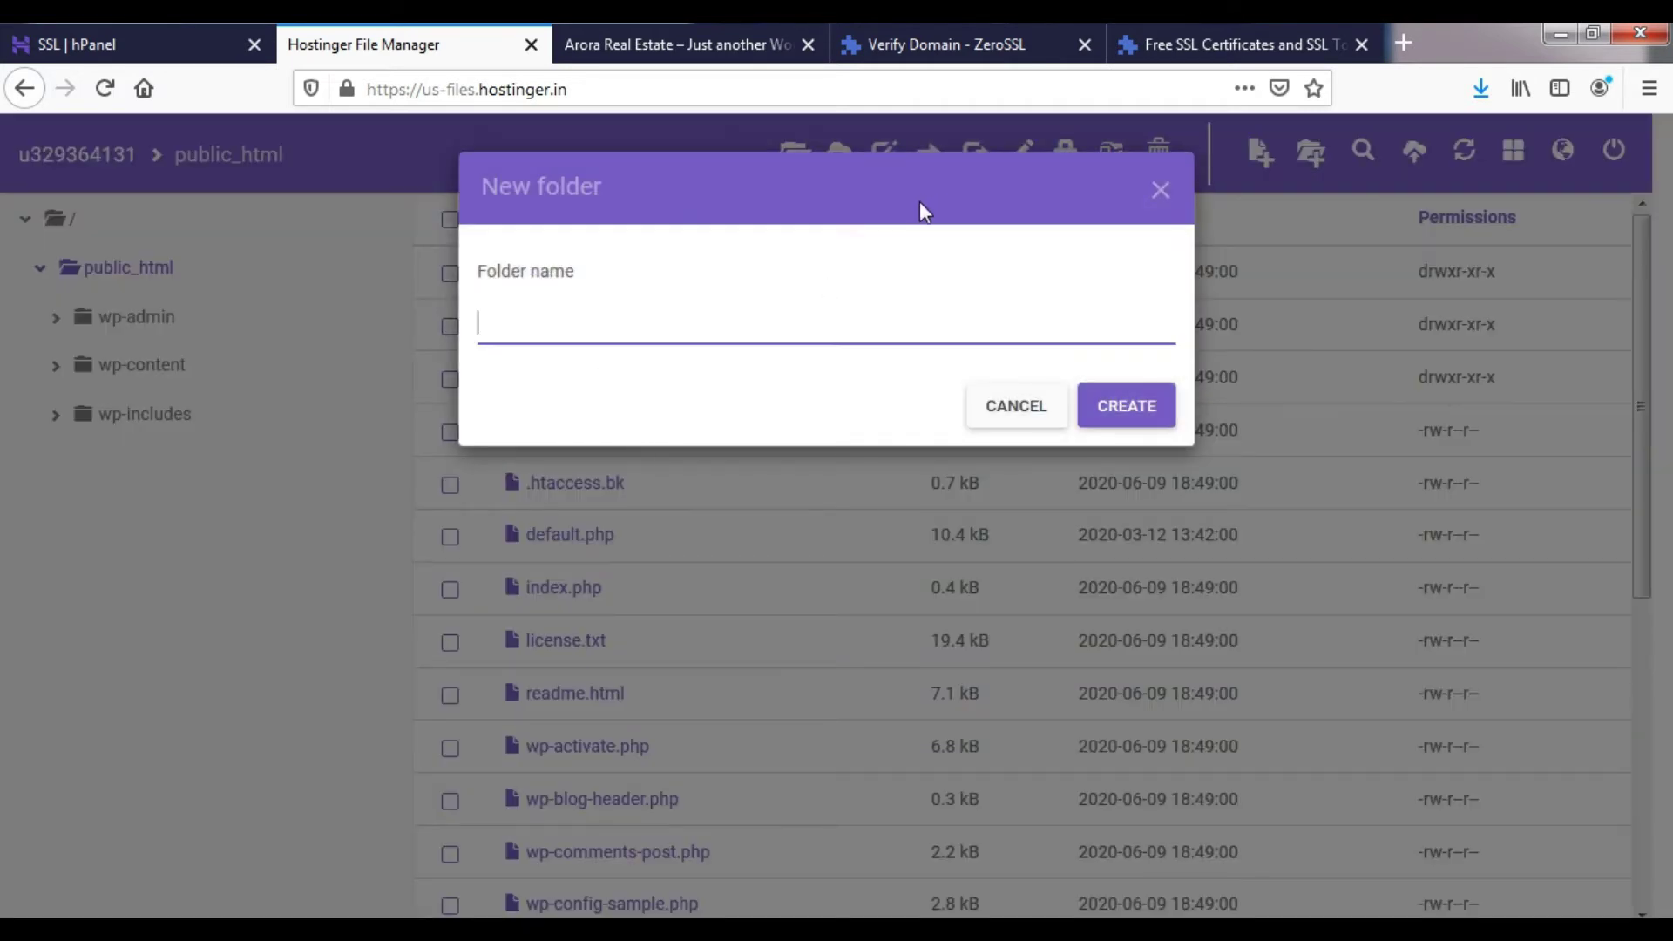
{"action": "left_click", "coordinate": [981, 45]}
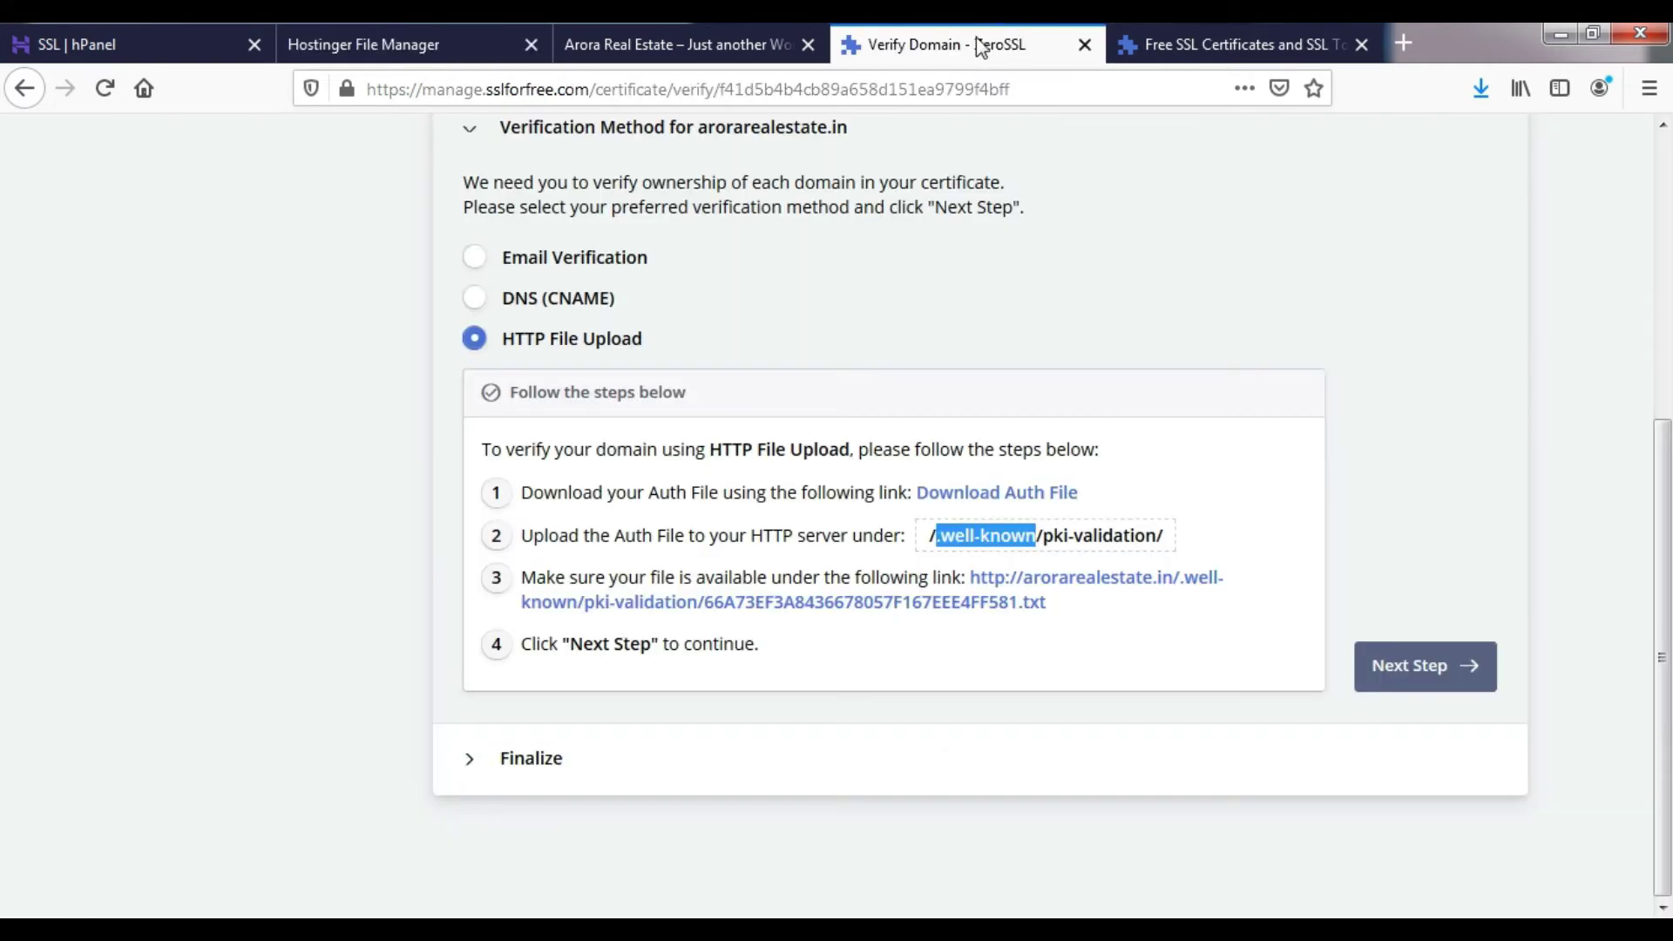
{"action": "right_click", "coordinate": [984, 536]}
{"action": "left_click", "coordinate": [1002, 551]}
{"action": "left_click", "coordinate": [174, 40]}
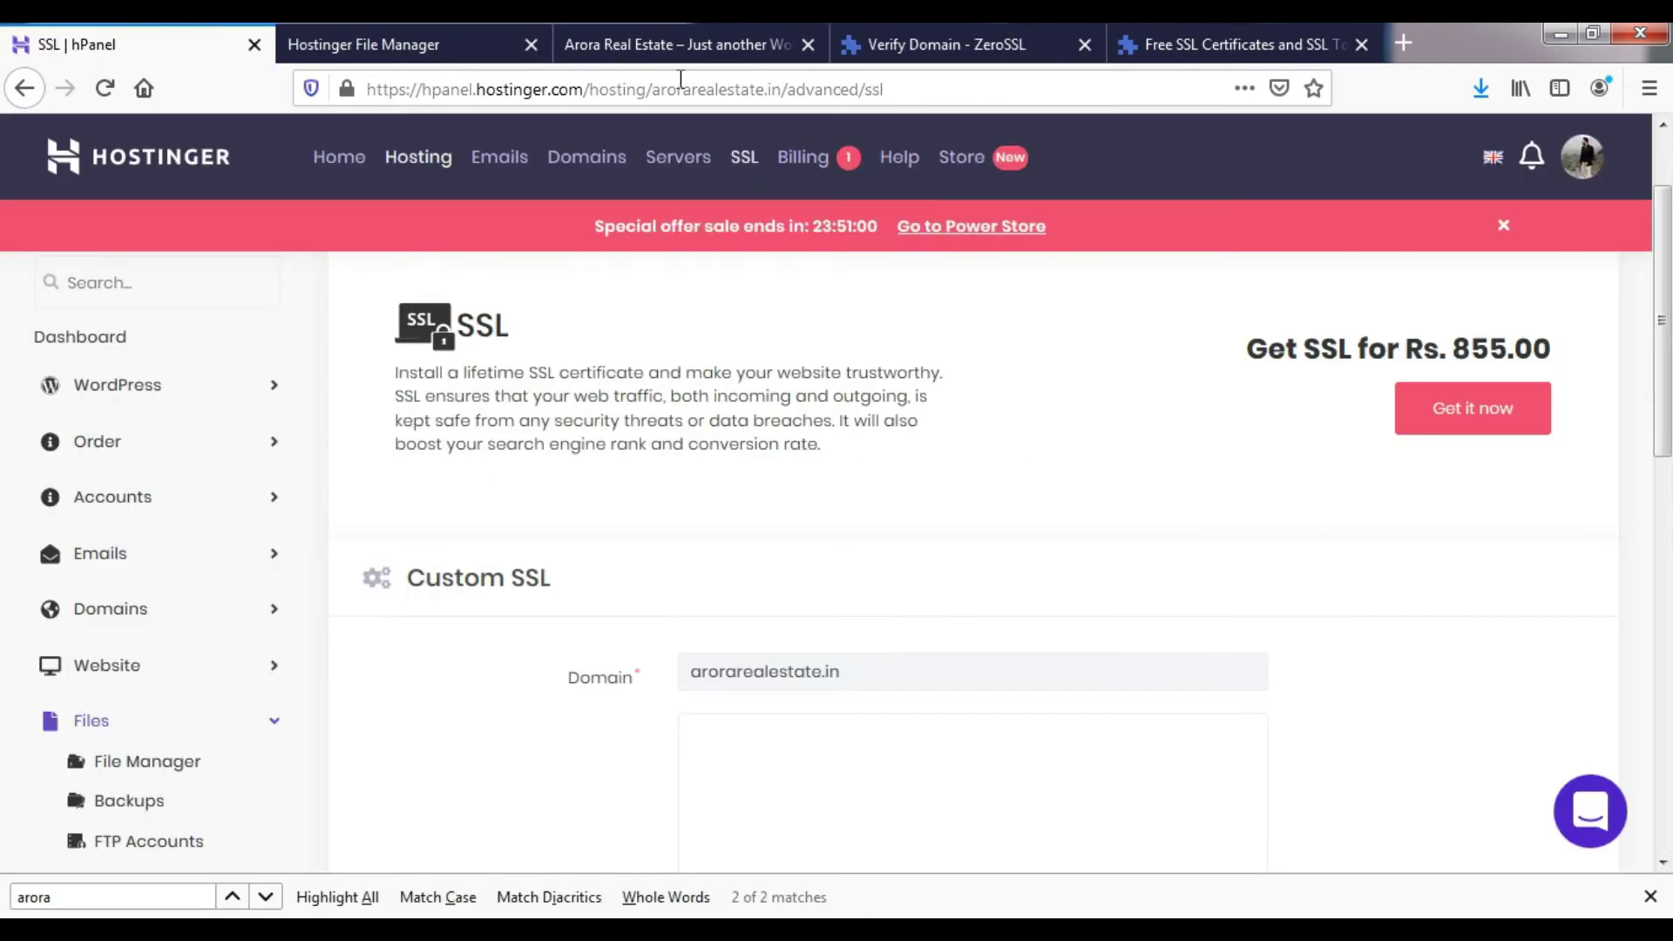
{"action": "left_click", "coordinate": [415, 30]}
{"action": "key", "text": "ctrl+v"}
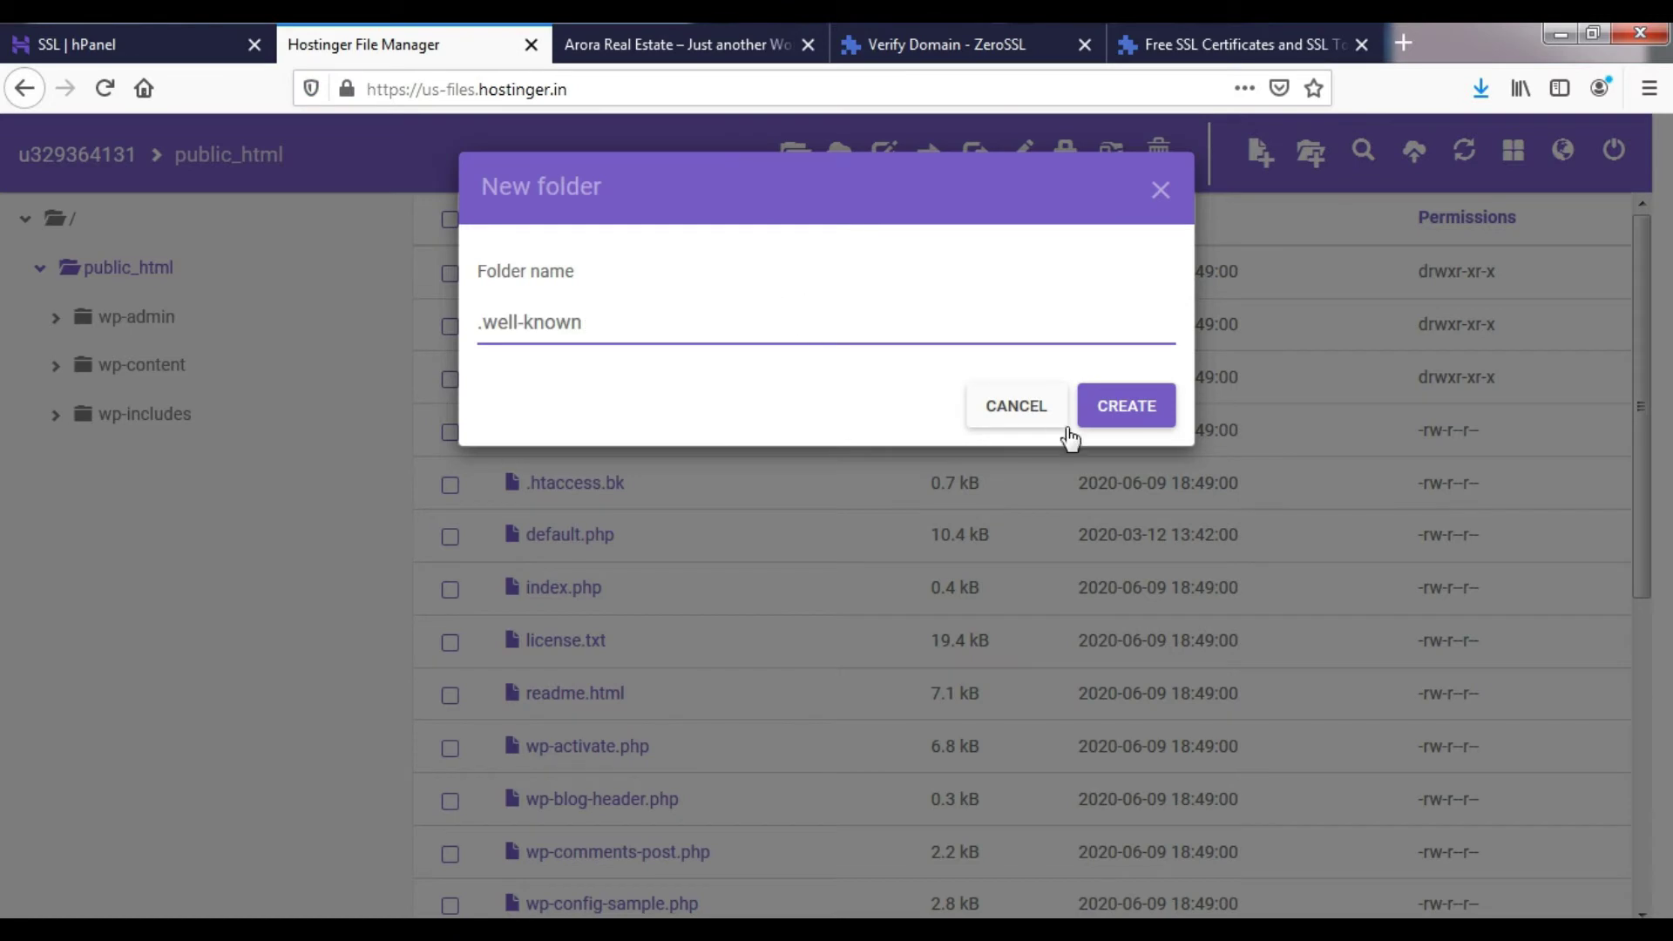
{"action": "left_click", "coordinate": [1118, 416]}
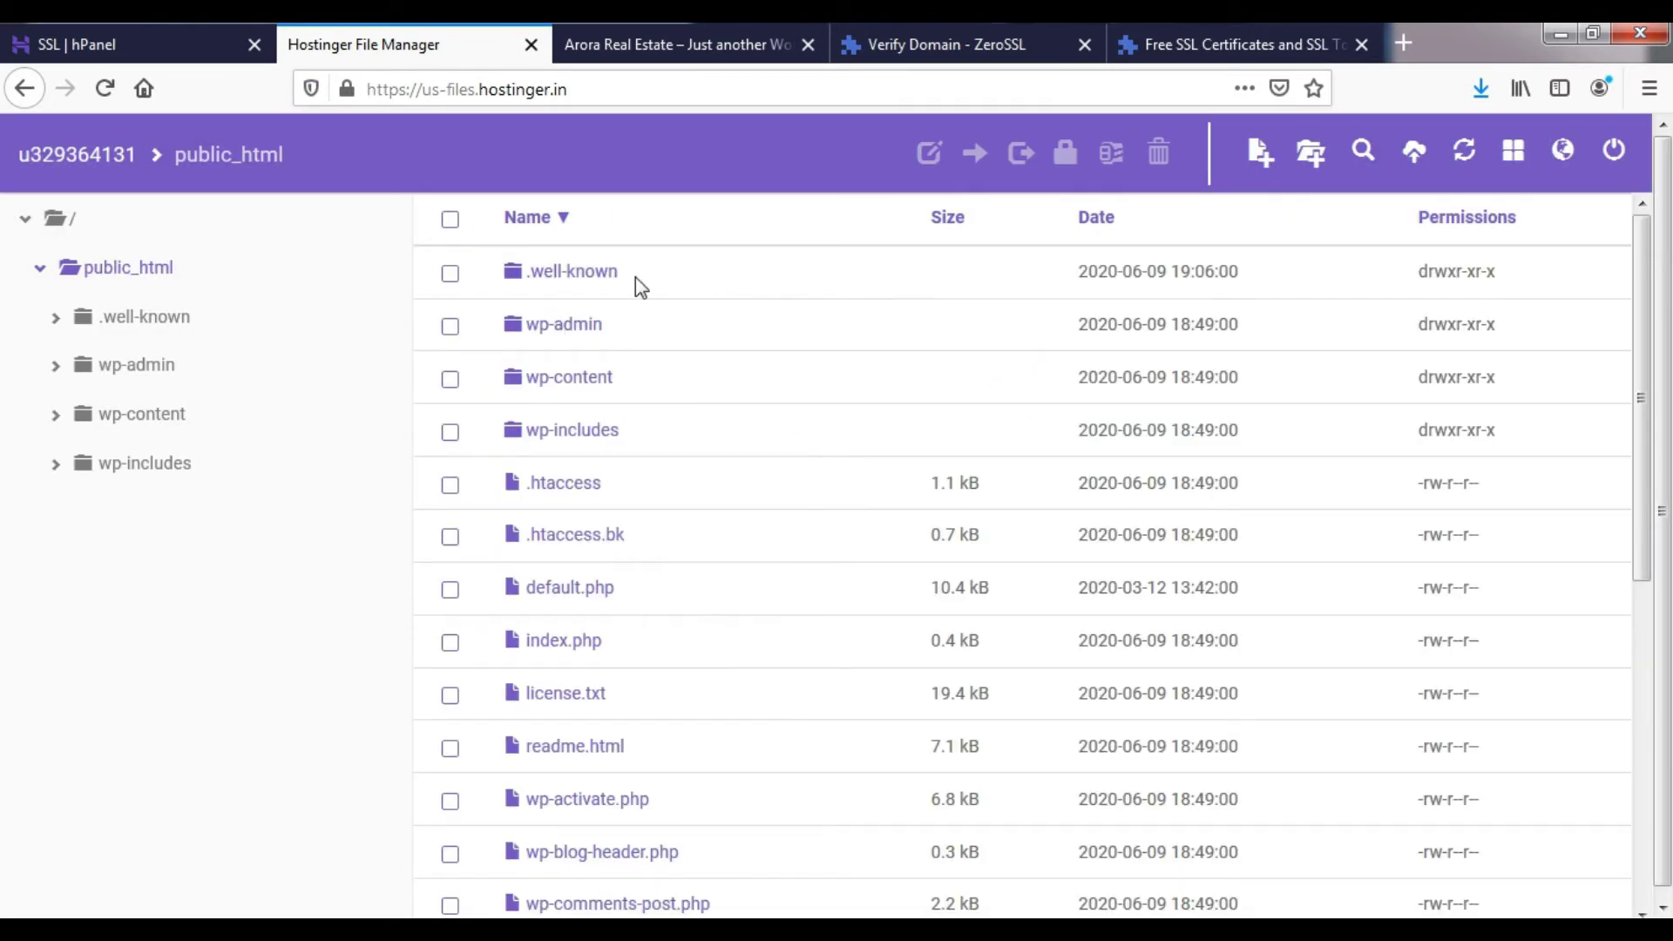
- Inside .well-known, create and open a pki-validation folder, copying its name from ZeroSSL
{"action": "double_click", "coordinate": [636, 277]}
{"action": "left_click", "coordinate": [1243, 29]}
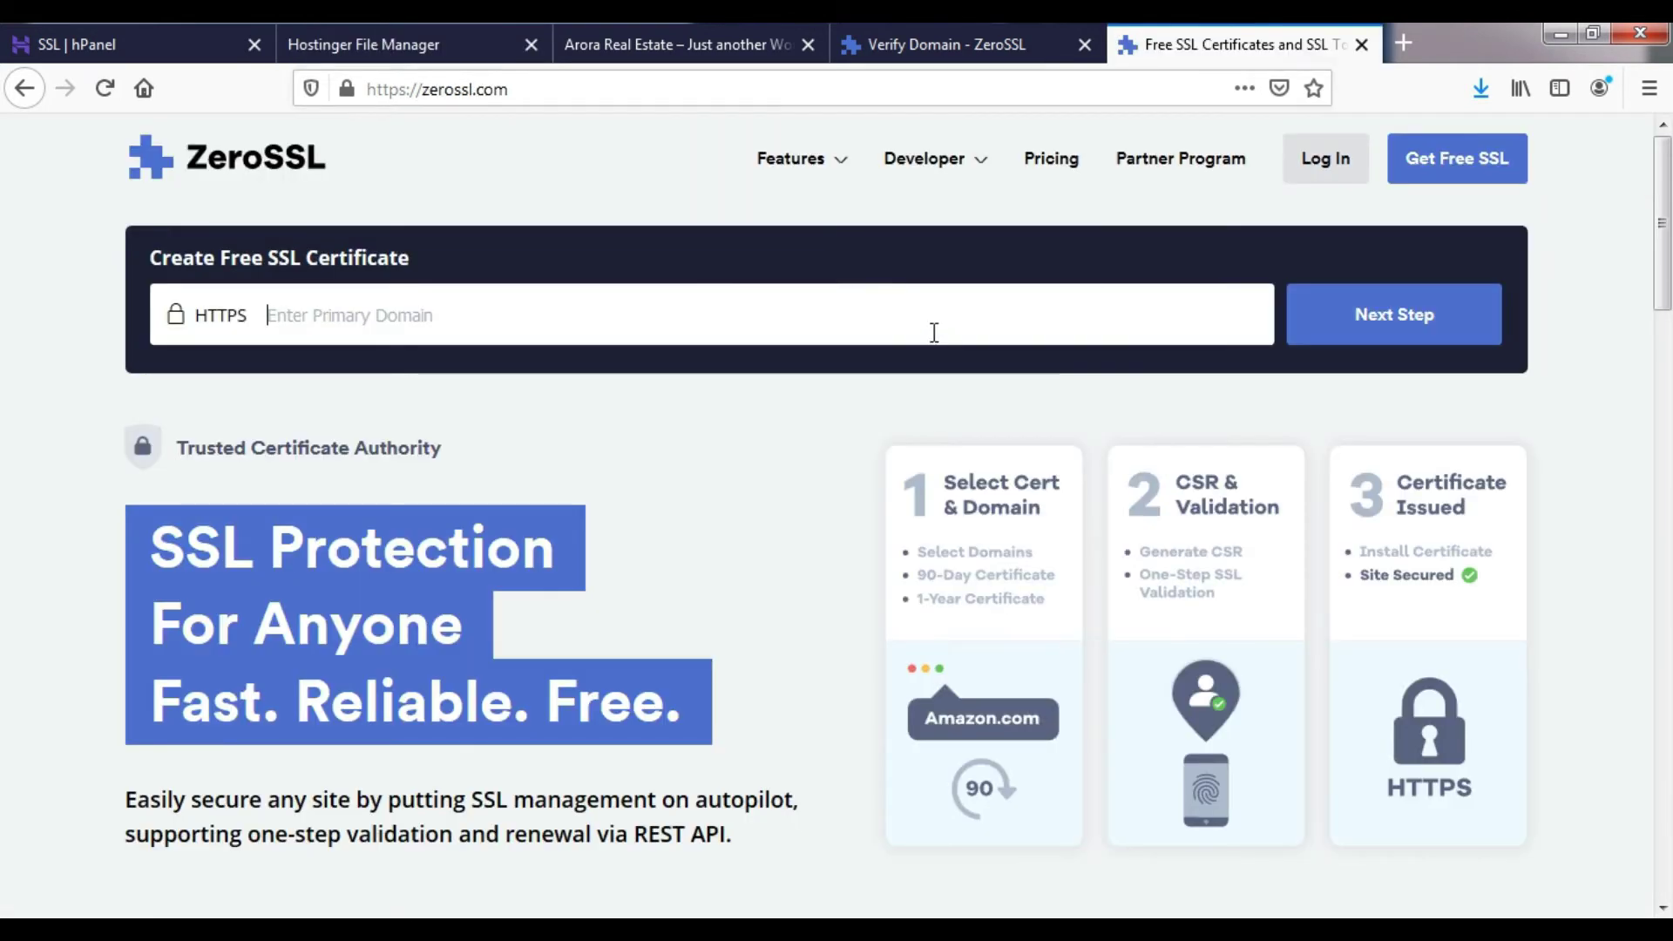
{"action": "left_click", "coordinate": [939, 41]}
{"action": "left_click", "coordinate": [1048, 535]}
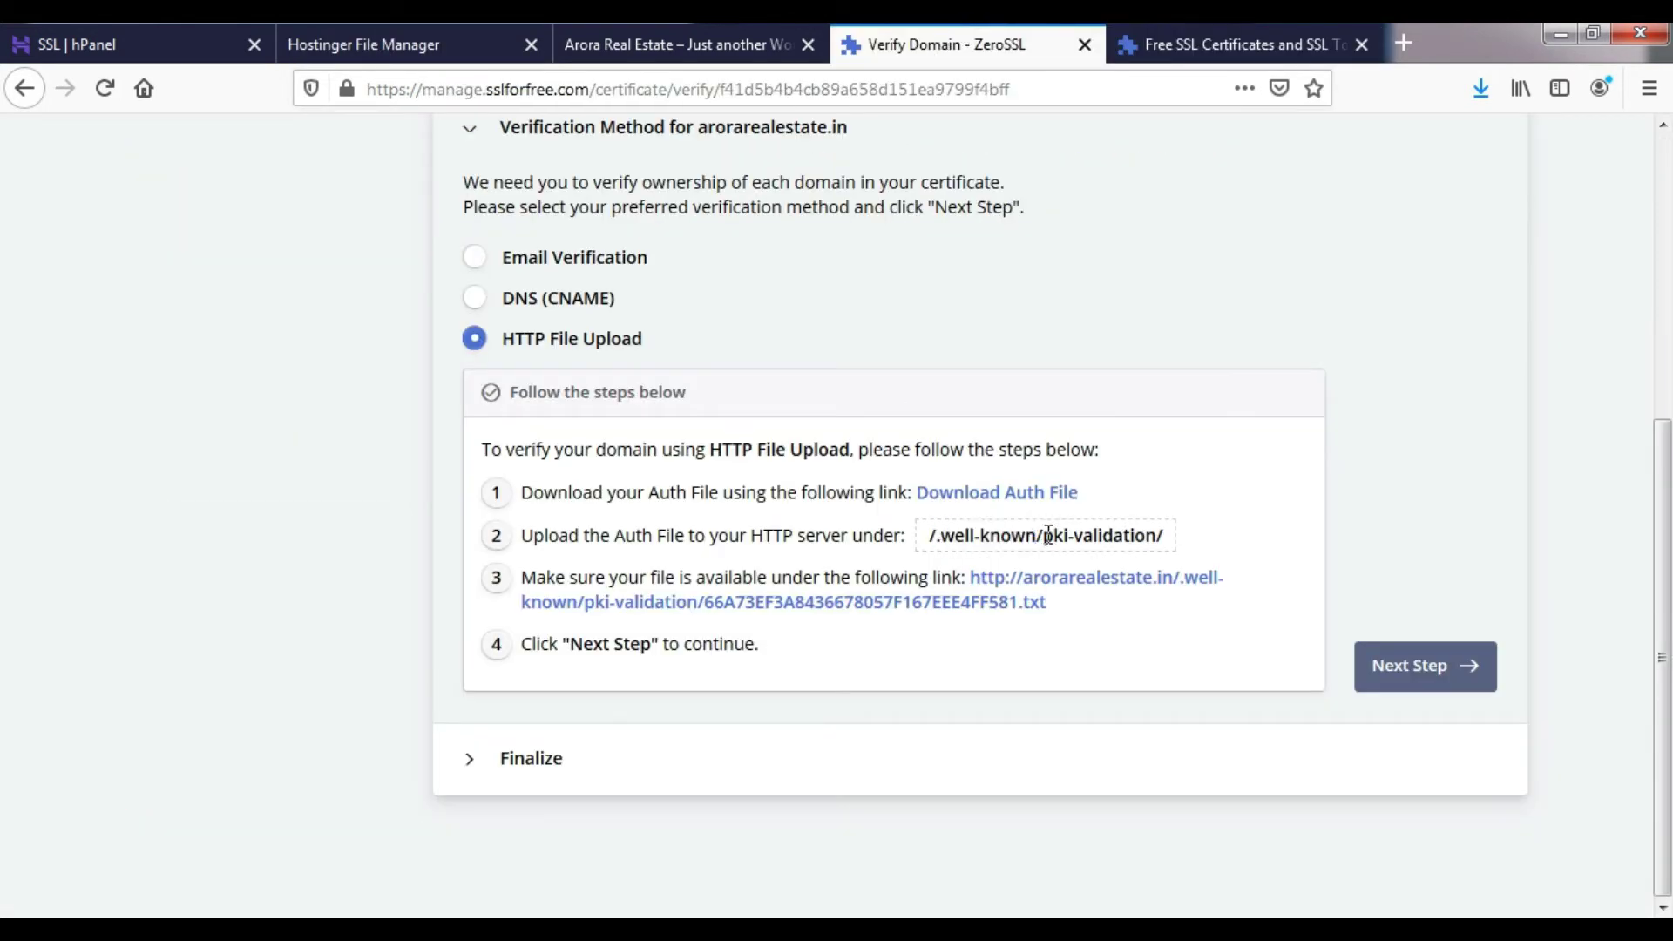
{"action": "left_click_drag", "start_coordinate": [1048, 535], "coordinate": [1156, 531]}
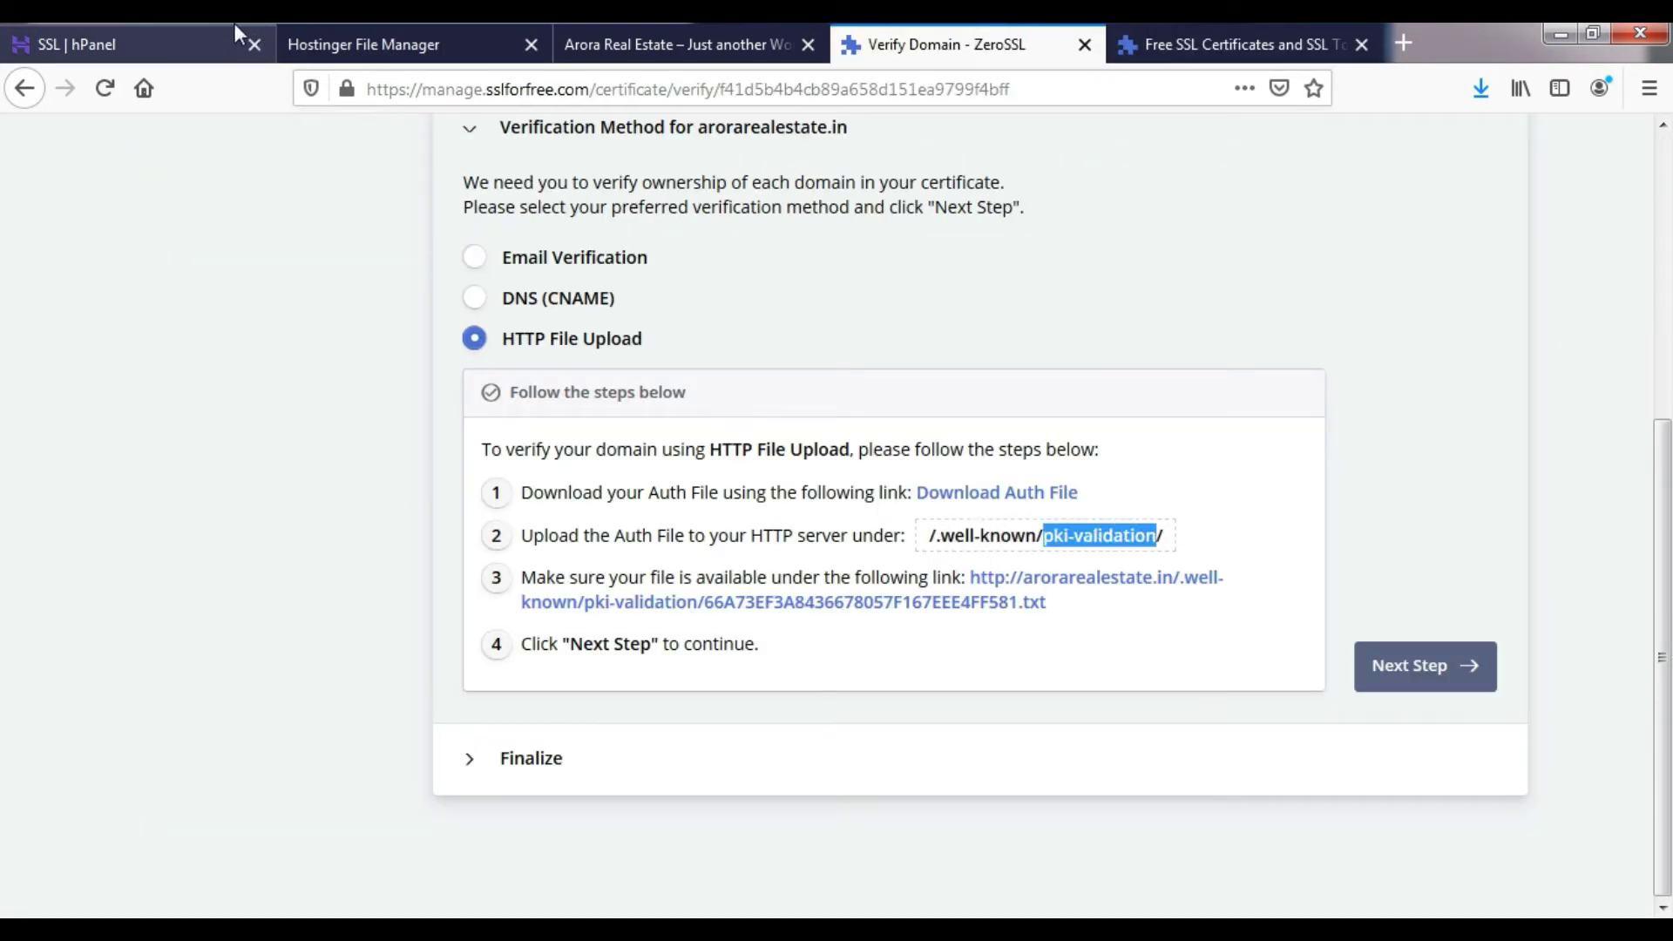
{"action": "left_click", "coordinate": [228, 39]}
{"action": "left_click", "coordinate": [405, 39]}
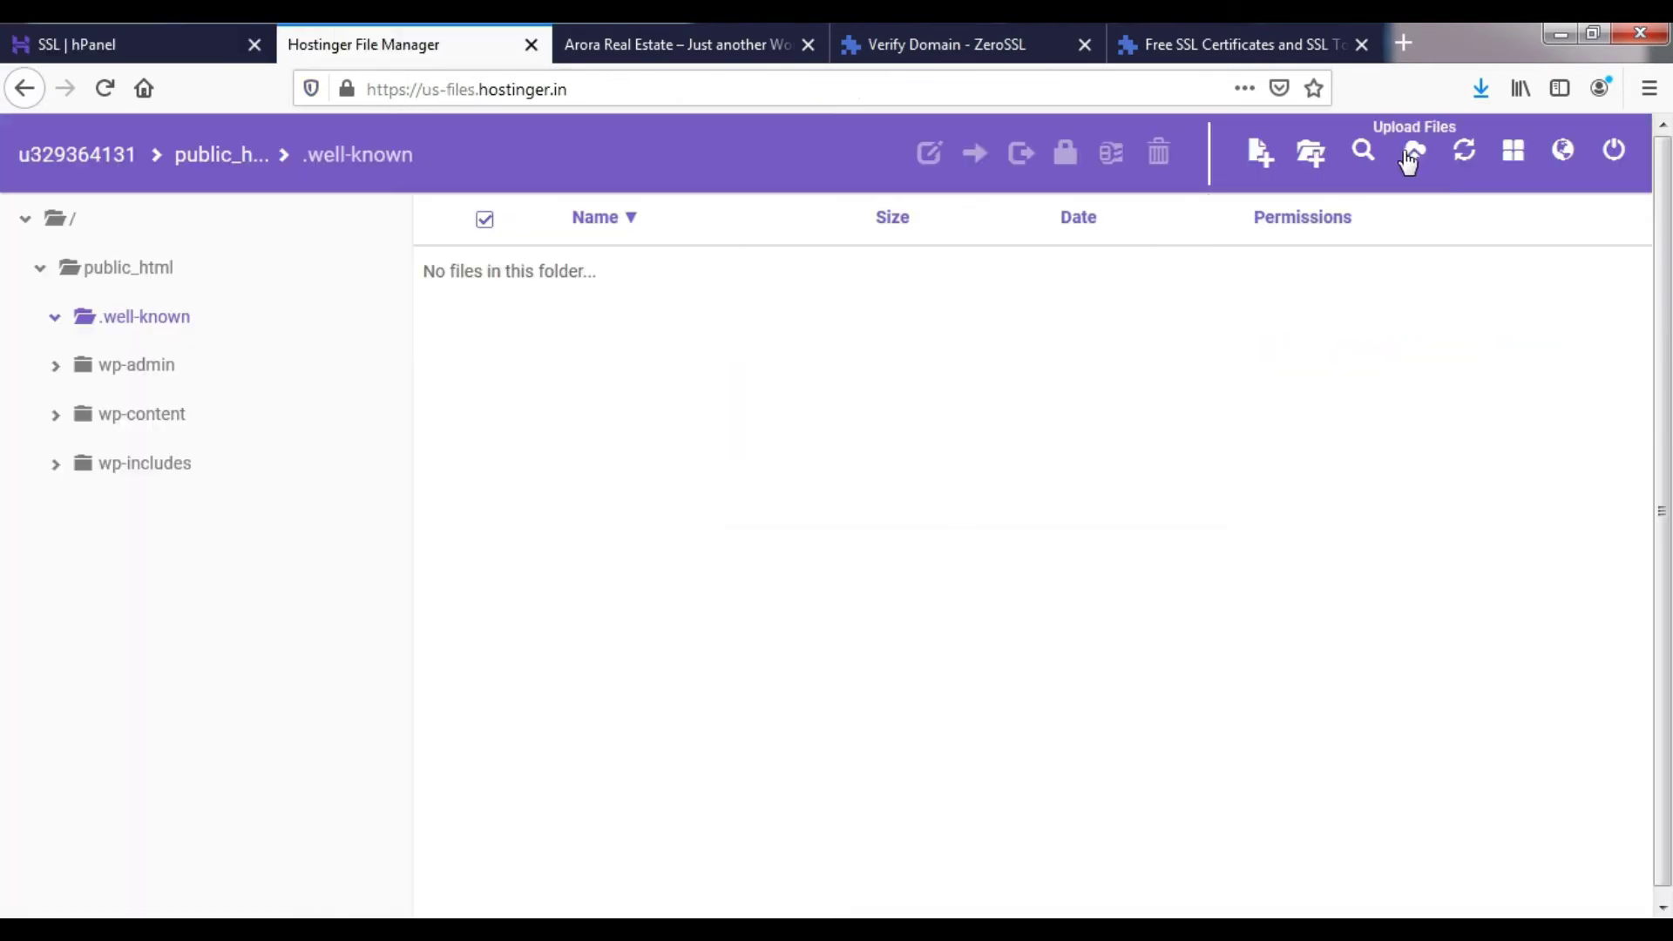
{"action": "left_click", "coordinate": [1309, 155]}
{"action": "key", "text": "ctrl+v"}
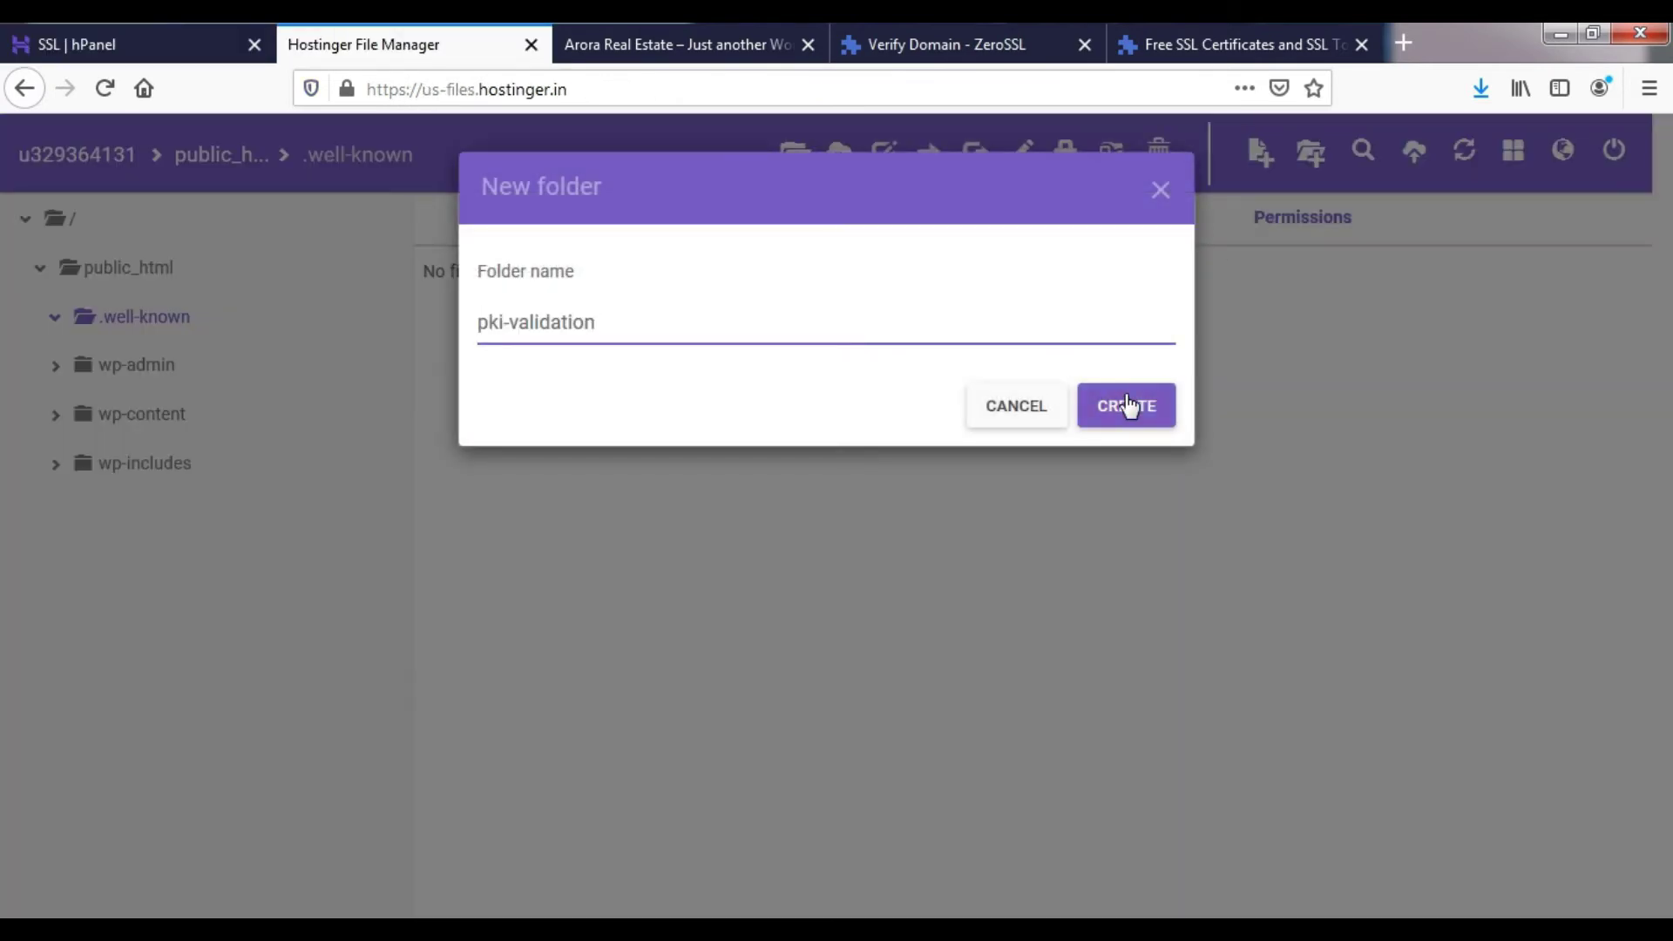
{"action": "left_click", "coordinate": [1128, 404]}
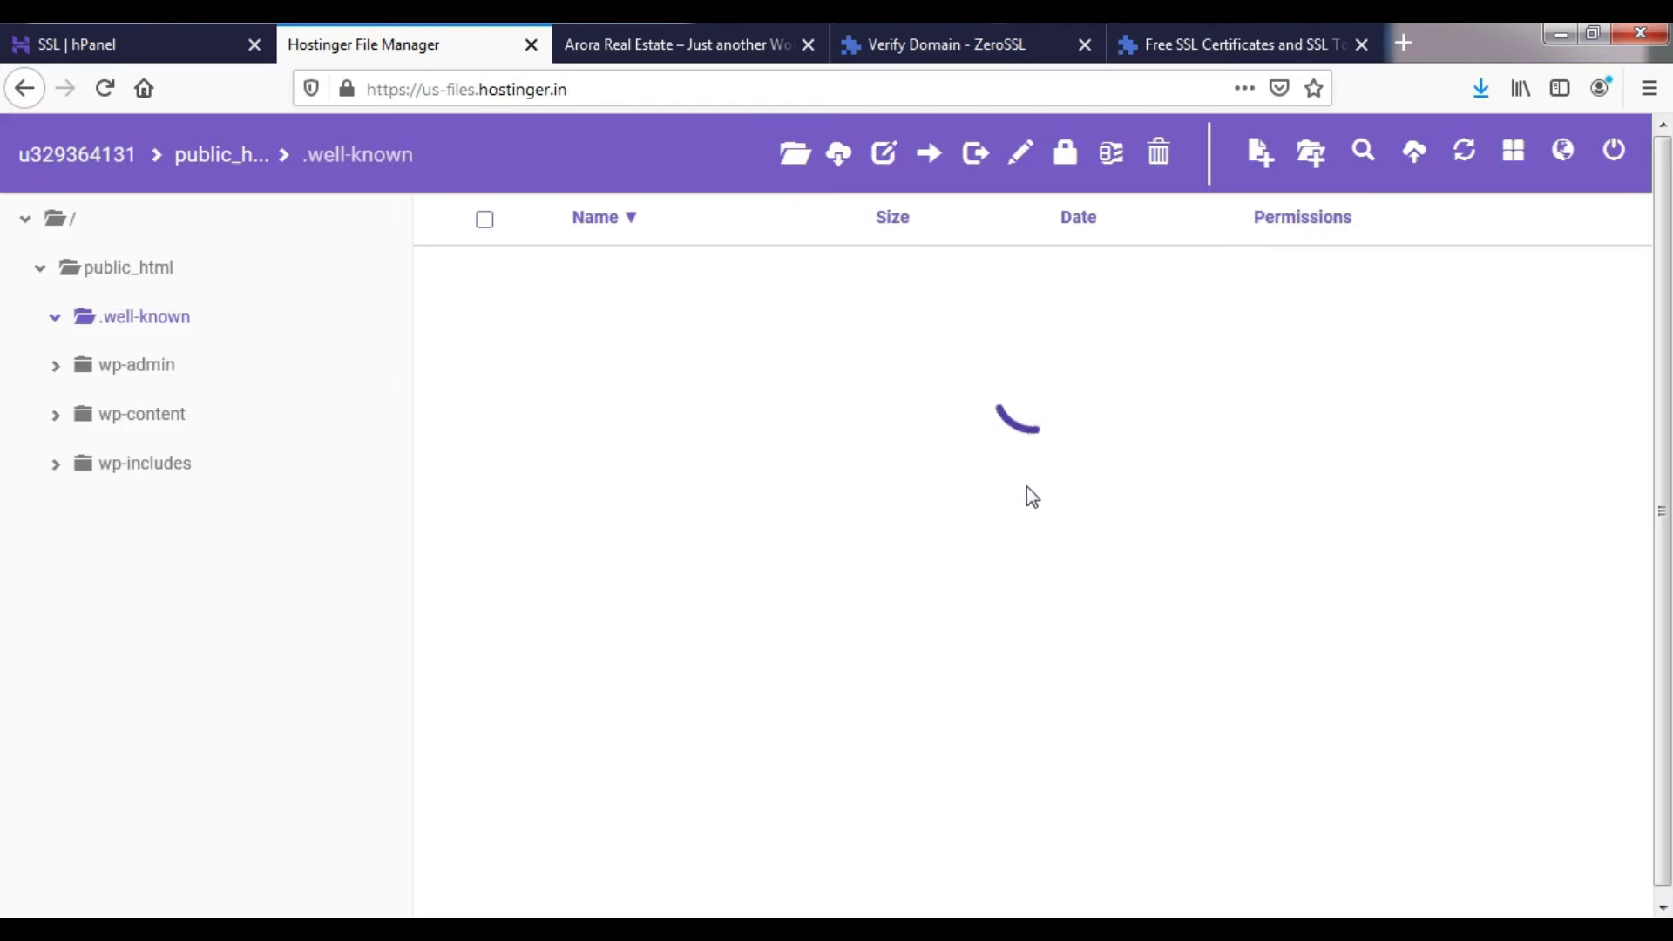
{"action": "double_click", "coordinate": [686, 286]}
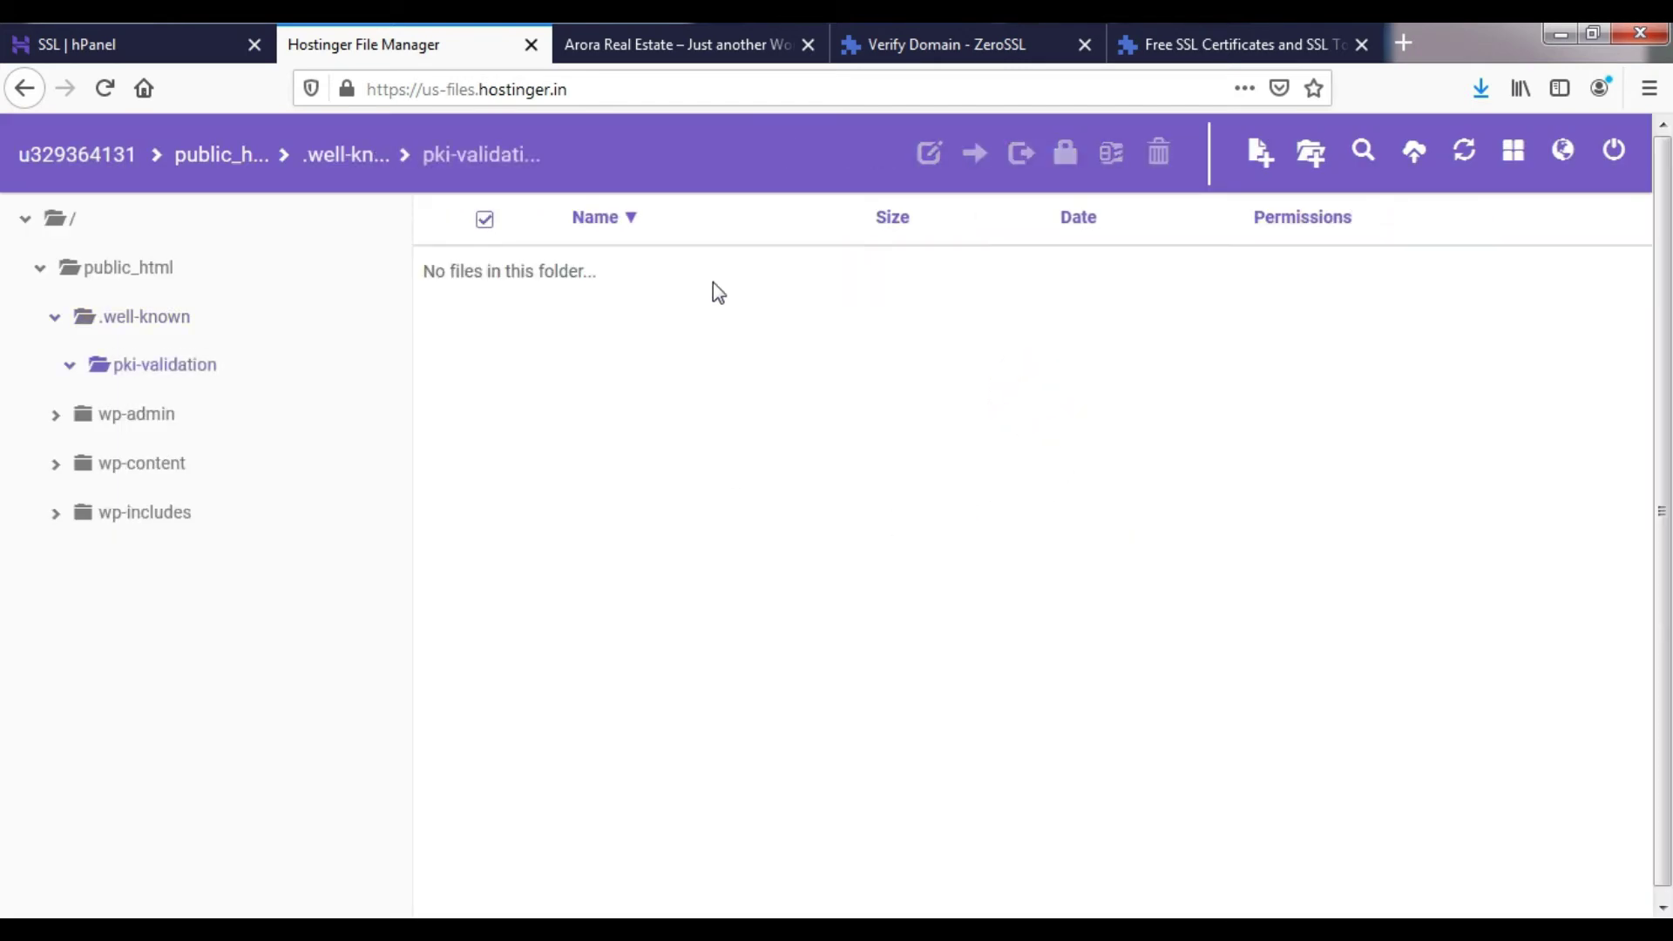
- Upload the auth .txt file into pki-validation
{"action": "left_click", "coordinate": [1414, 155]}
{"action": "left_click", "coordinate": [847, 326]}
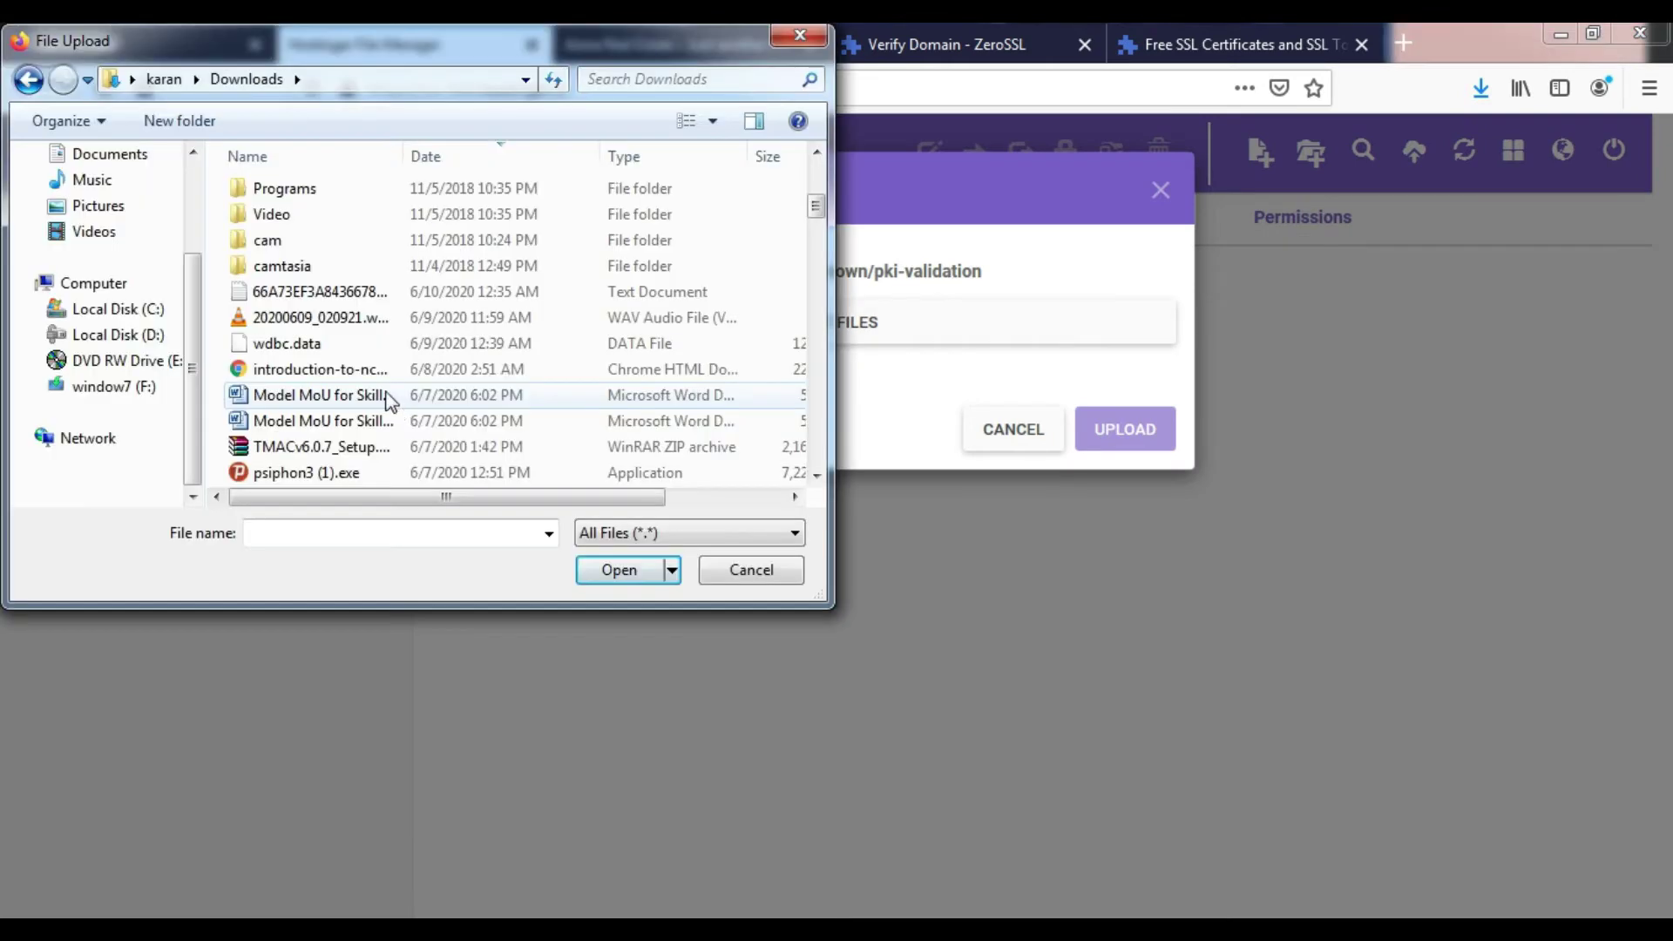
{"action": "double_click", "coordinate": [299, 185]}
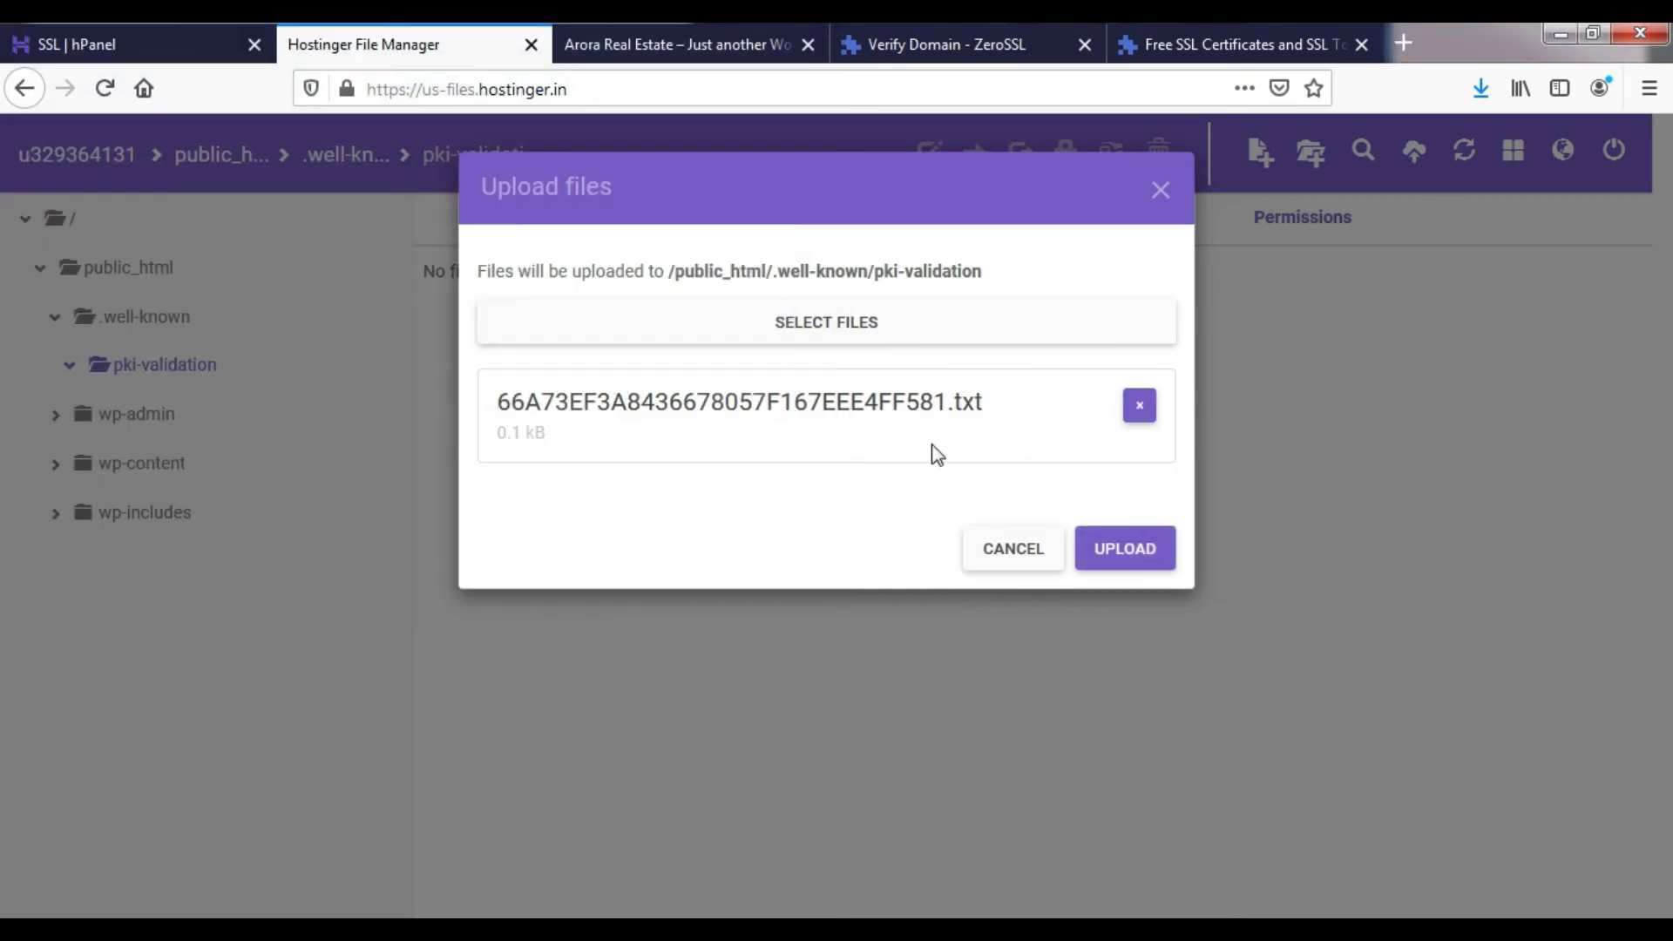
{"action": "left_click", "coordinate": [1153, 557]}
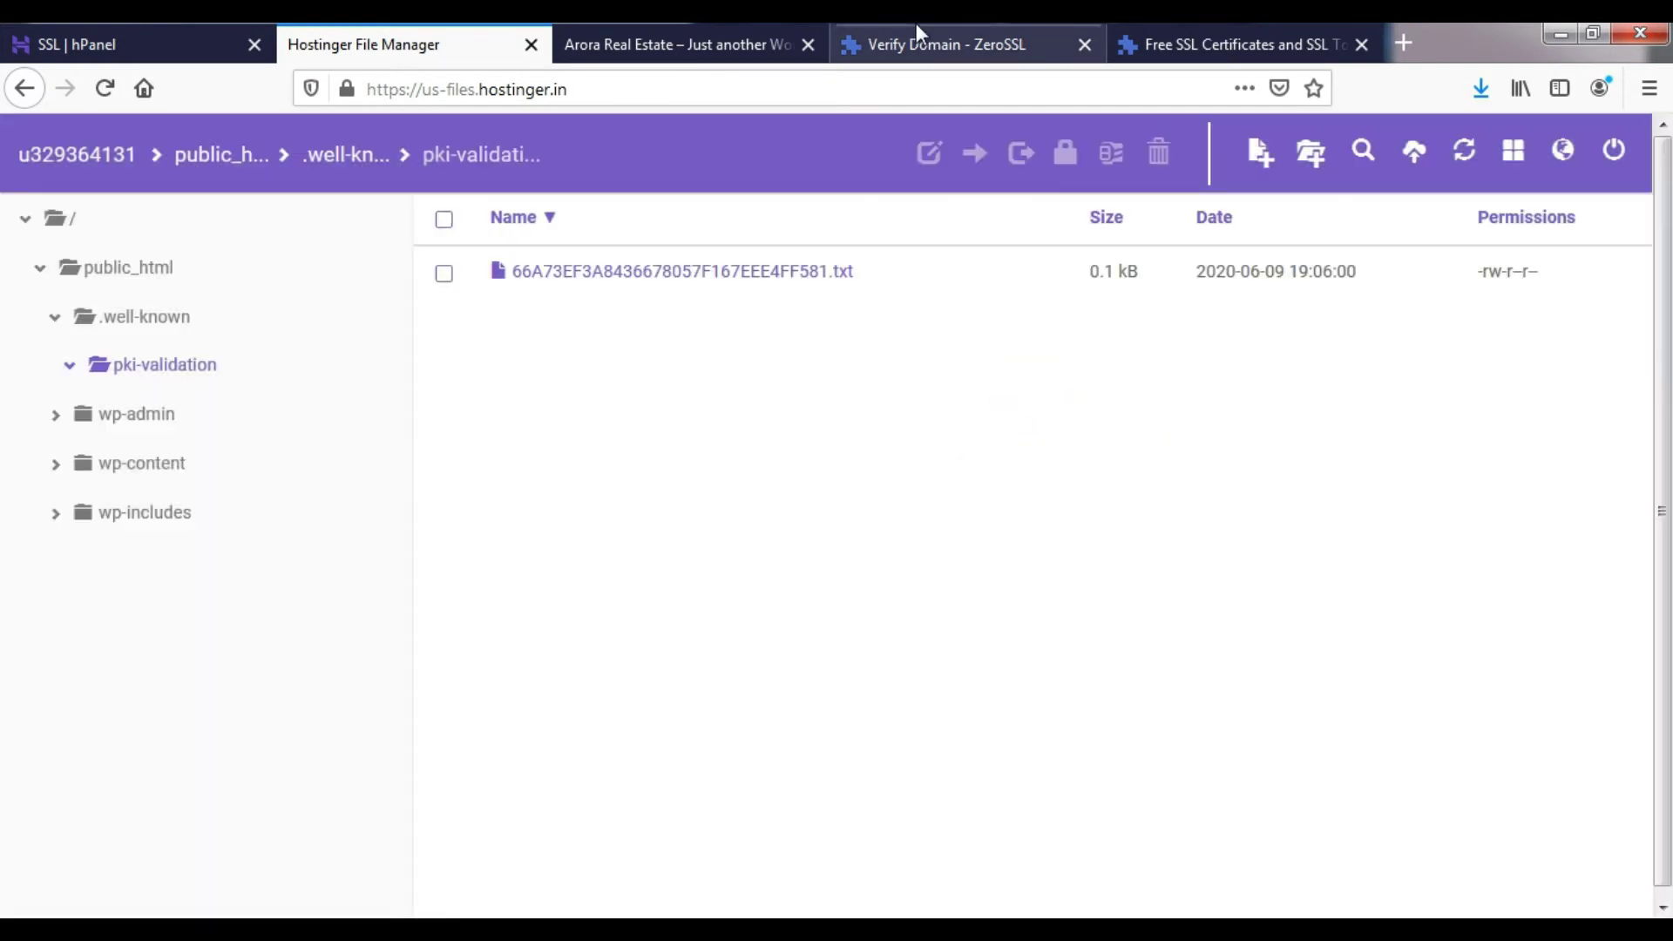
{"action": "left_click", "coordinate": [917, 35]}
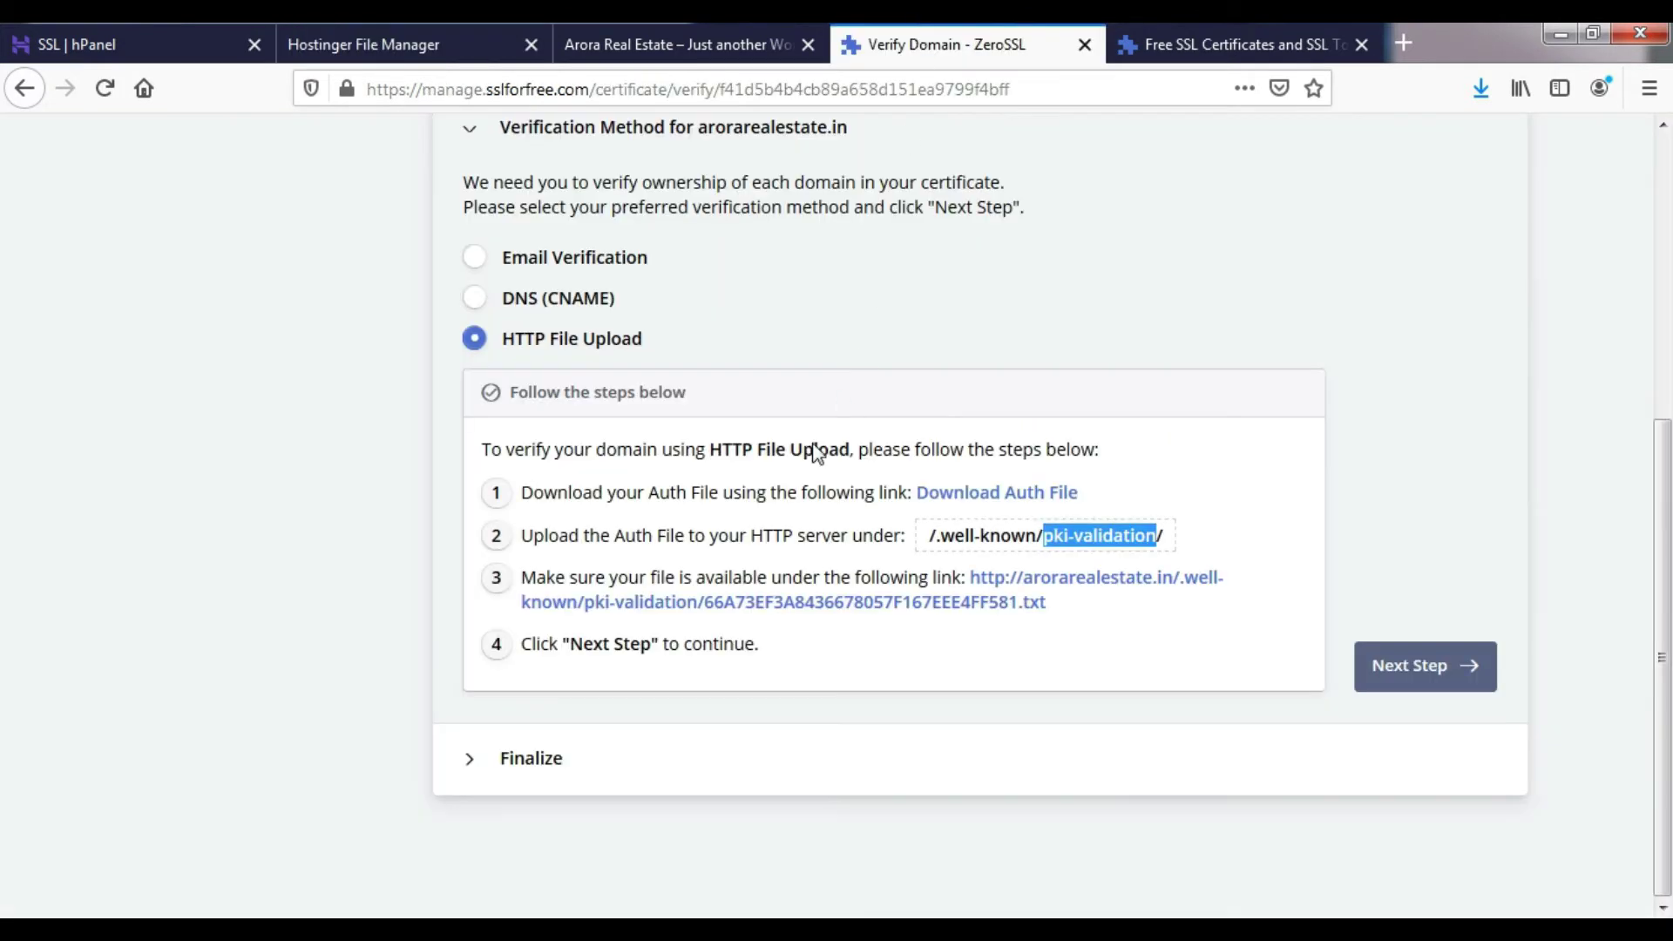
- Check the verification file link opens, then run Verify Domain for arorarealestate.in
{"action": "left_click", "coordinate": [841, 603]}
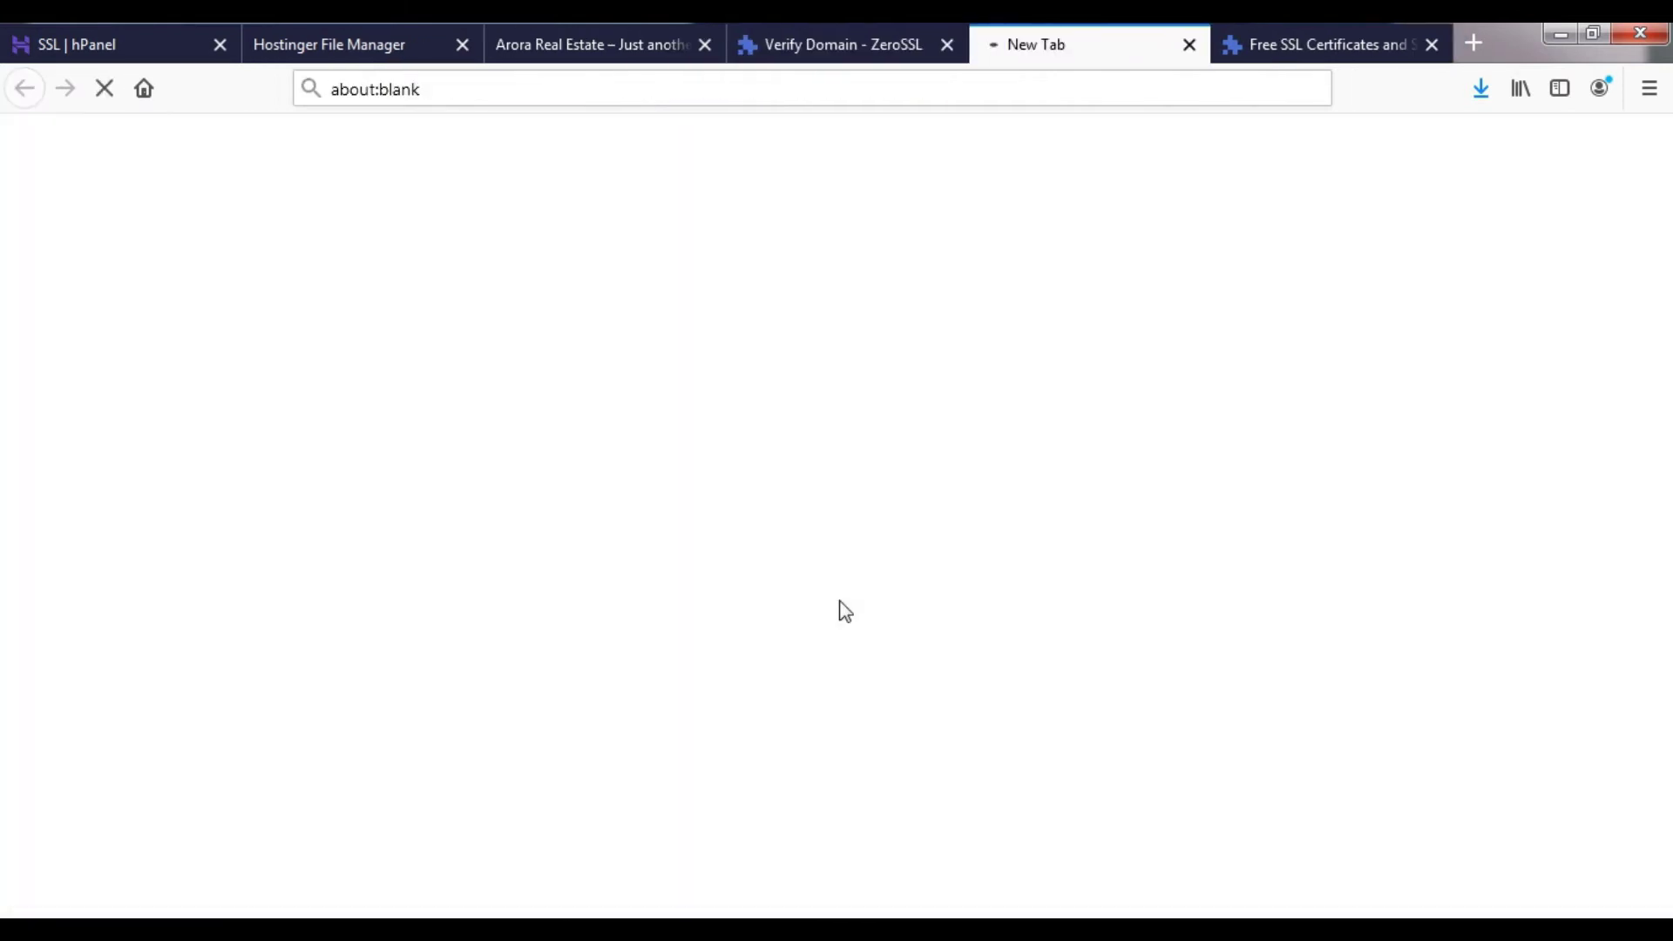
{"action": "left_click", "coordinate": [1190, 45]}
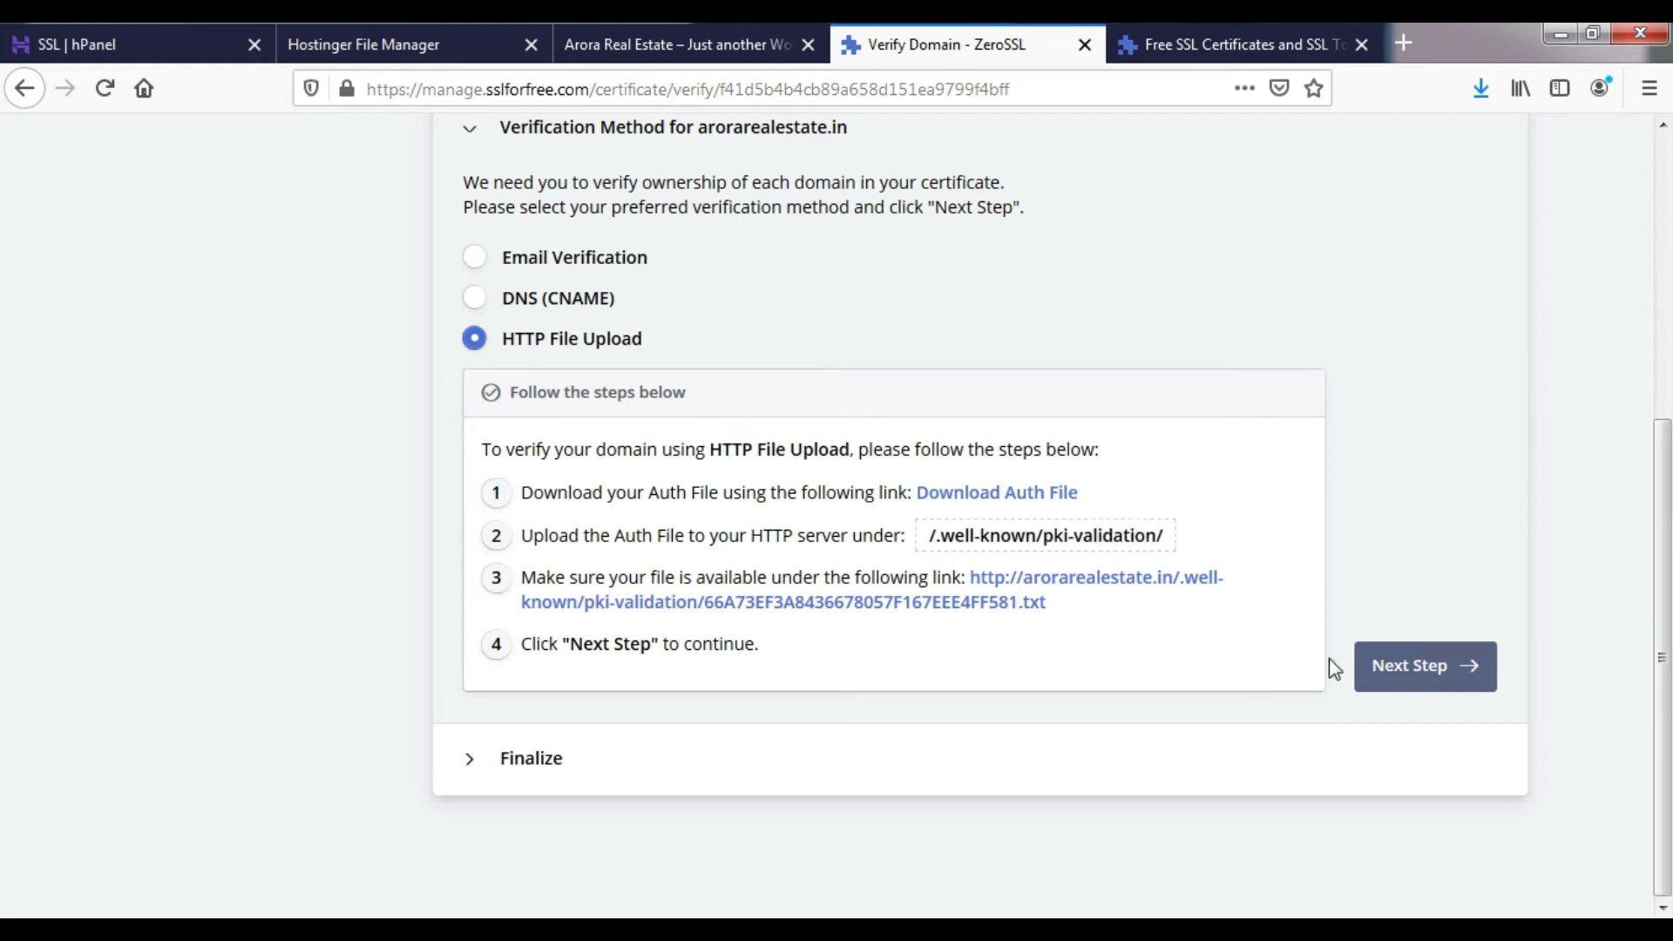
{"action": "left_click", "coordinate": [1412, 670]}
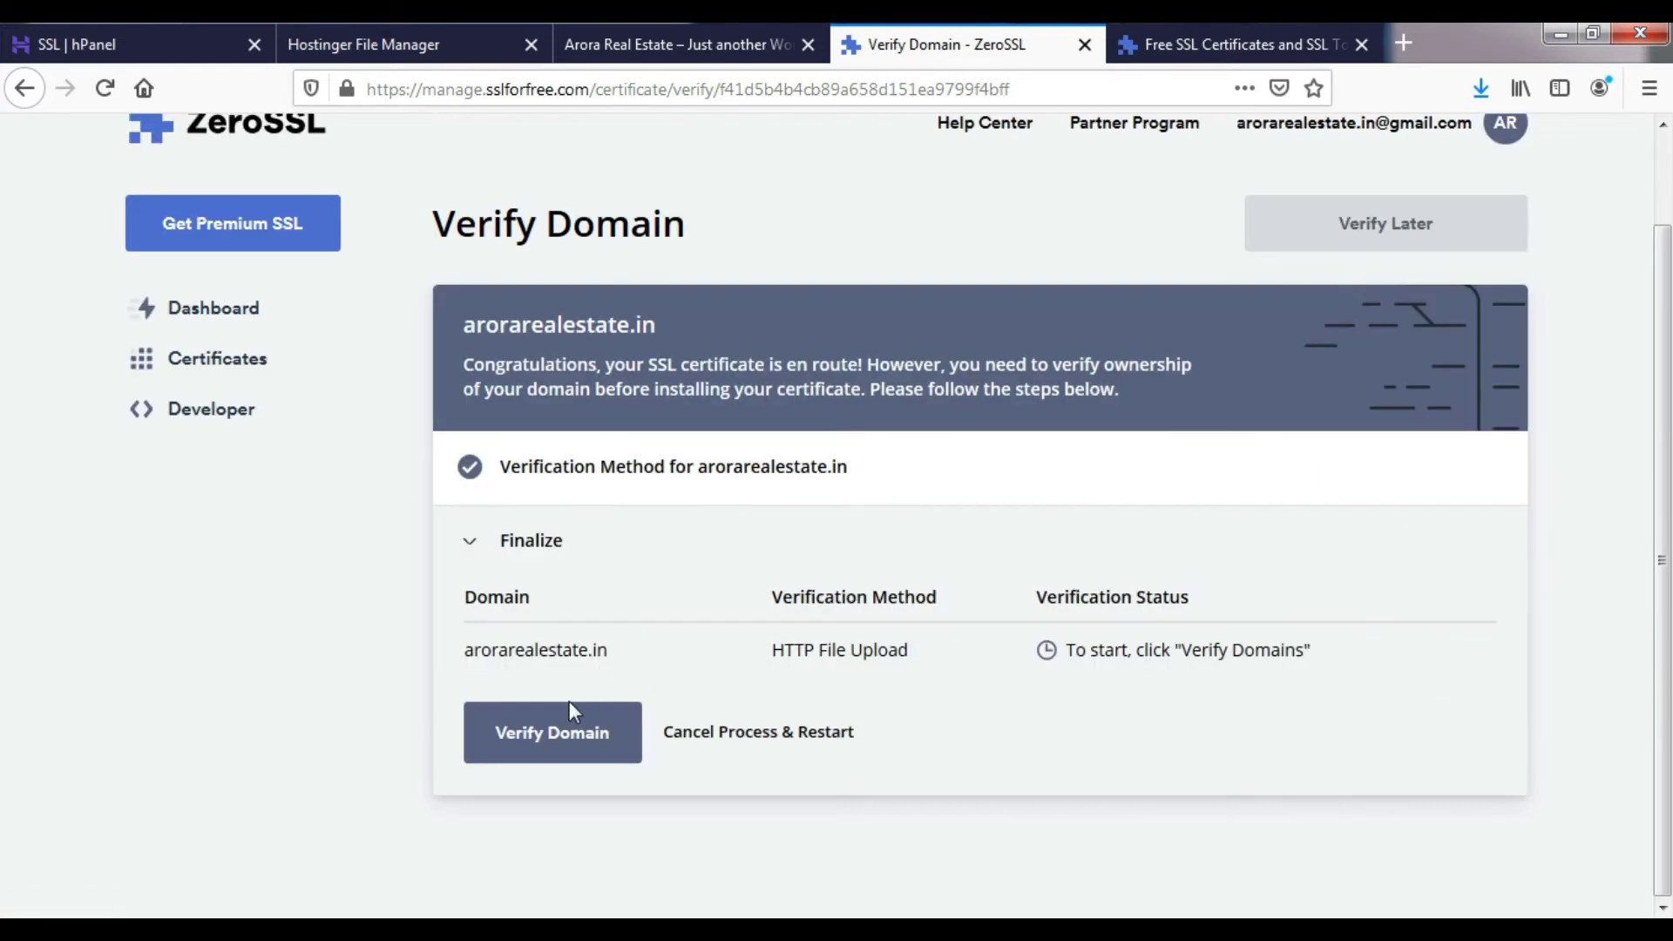
{"action": "left_click", "coordinate": [569, 727]}
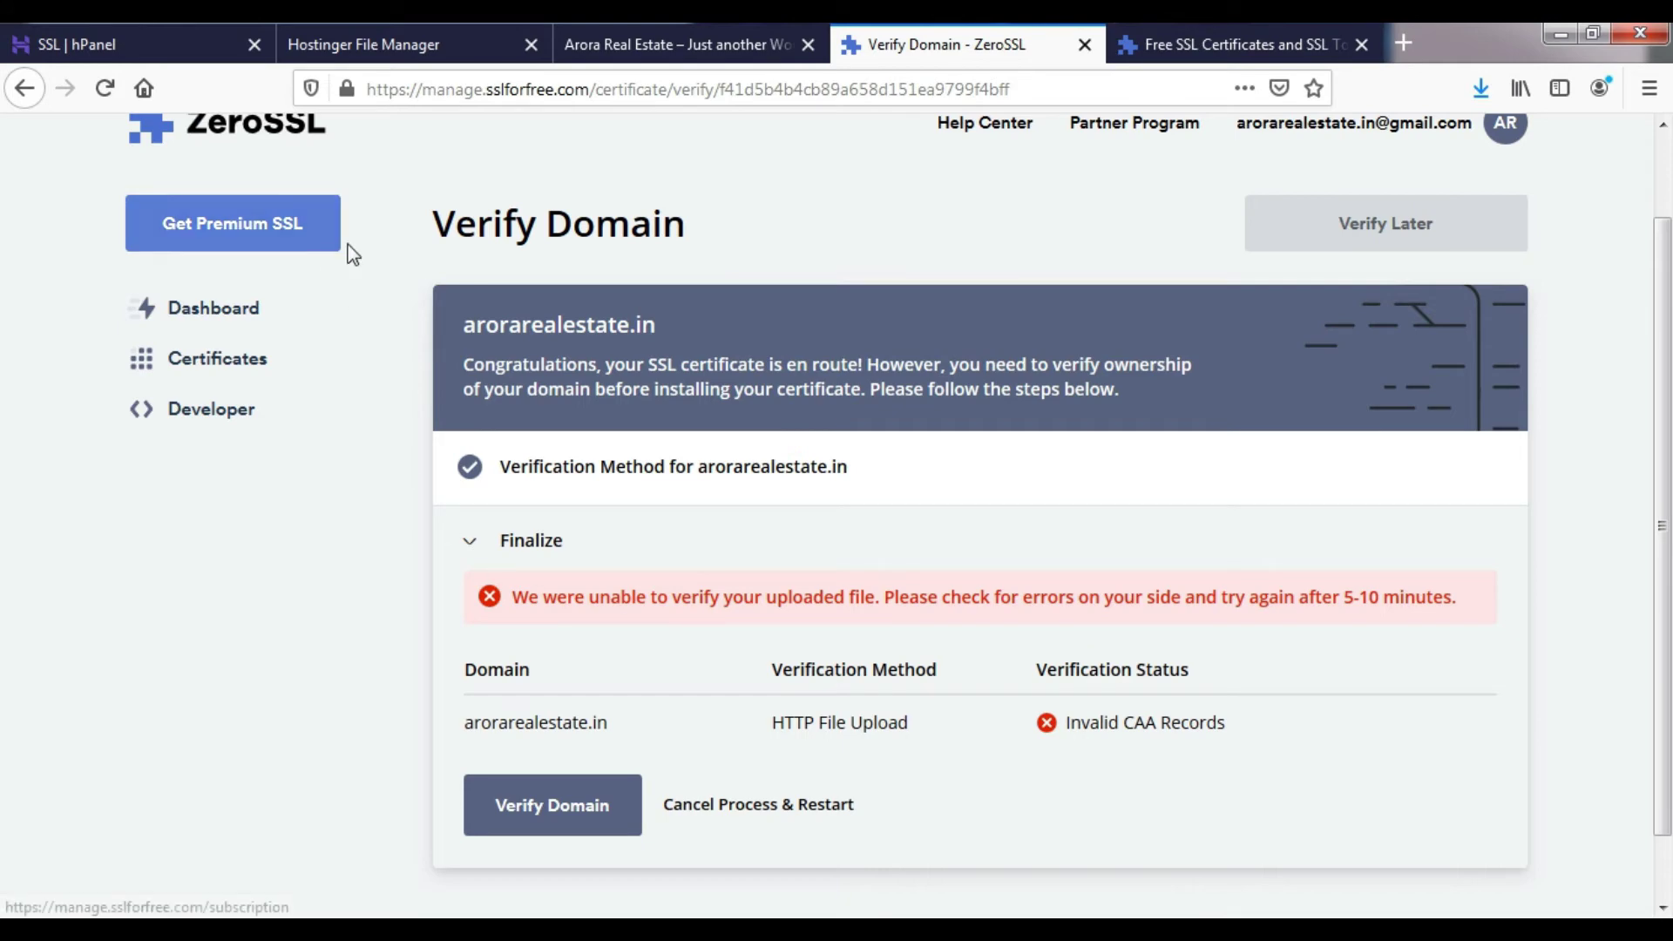
- Go back to the hPanel SSL page after the Invalid CAA Records failure
{"action": "left_click", "coordinate": [369, 35]}
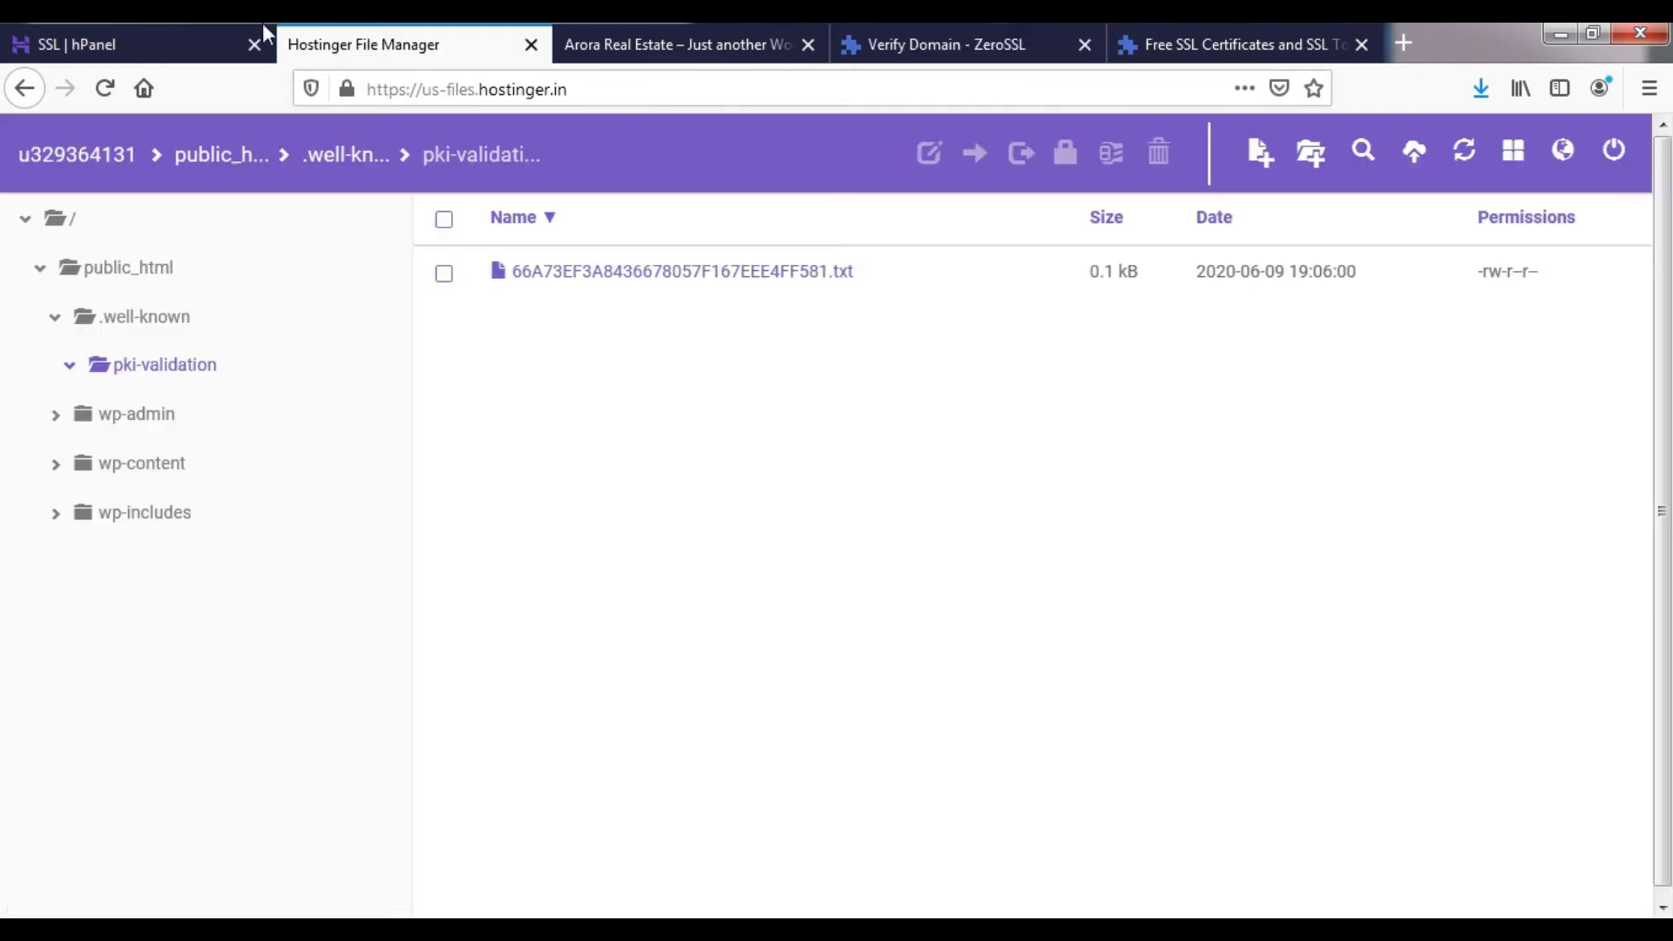
{"action": "left_click", "coordinate": [235, 35]}
{"action": "scroll", "coordinate": [506, 488], "scroll_direction": "down", "scroll_amount": 1}
{"action": "scroll", "coordinate": [488, 497], "scroll_direction": "down", "scroll_amount": 2}
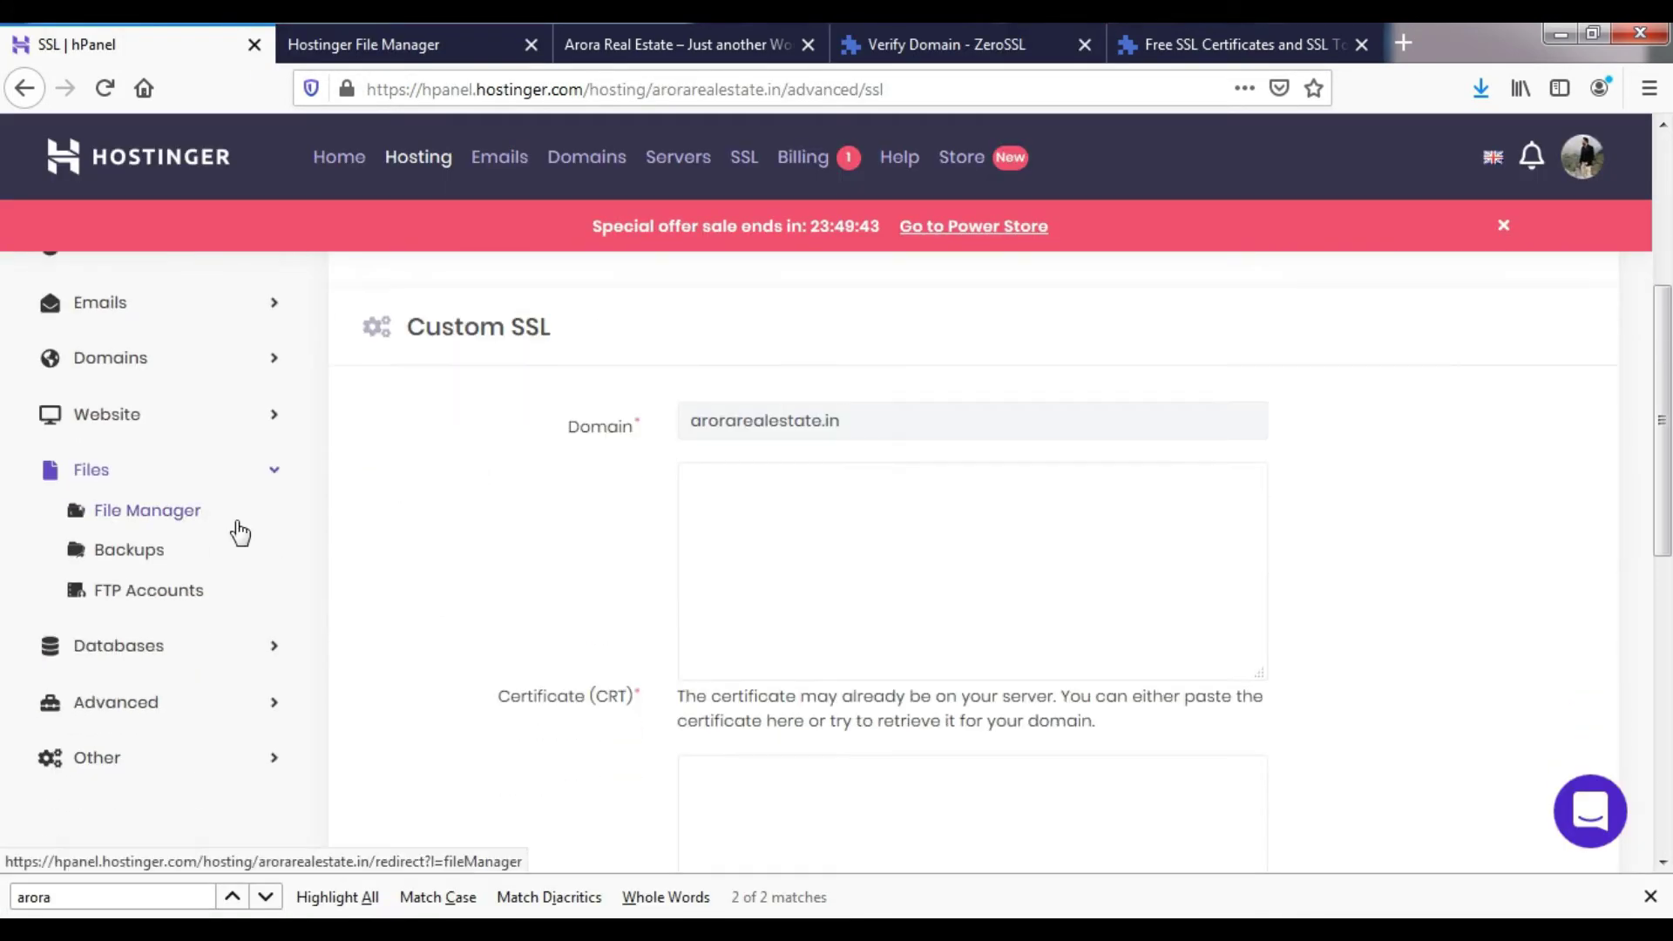
{"action": "scroll", "coordinate": [166, 523], "scroll_direction": "up", "scroll_amount": 3}
- From the hosting dashboard, open arorarealestate.in's DNS Zone Editor, view CNAME records, and return to ZeroSSL
{"action": "left_click", "coordinate": [128, 396]}
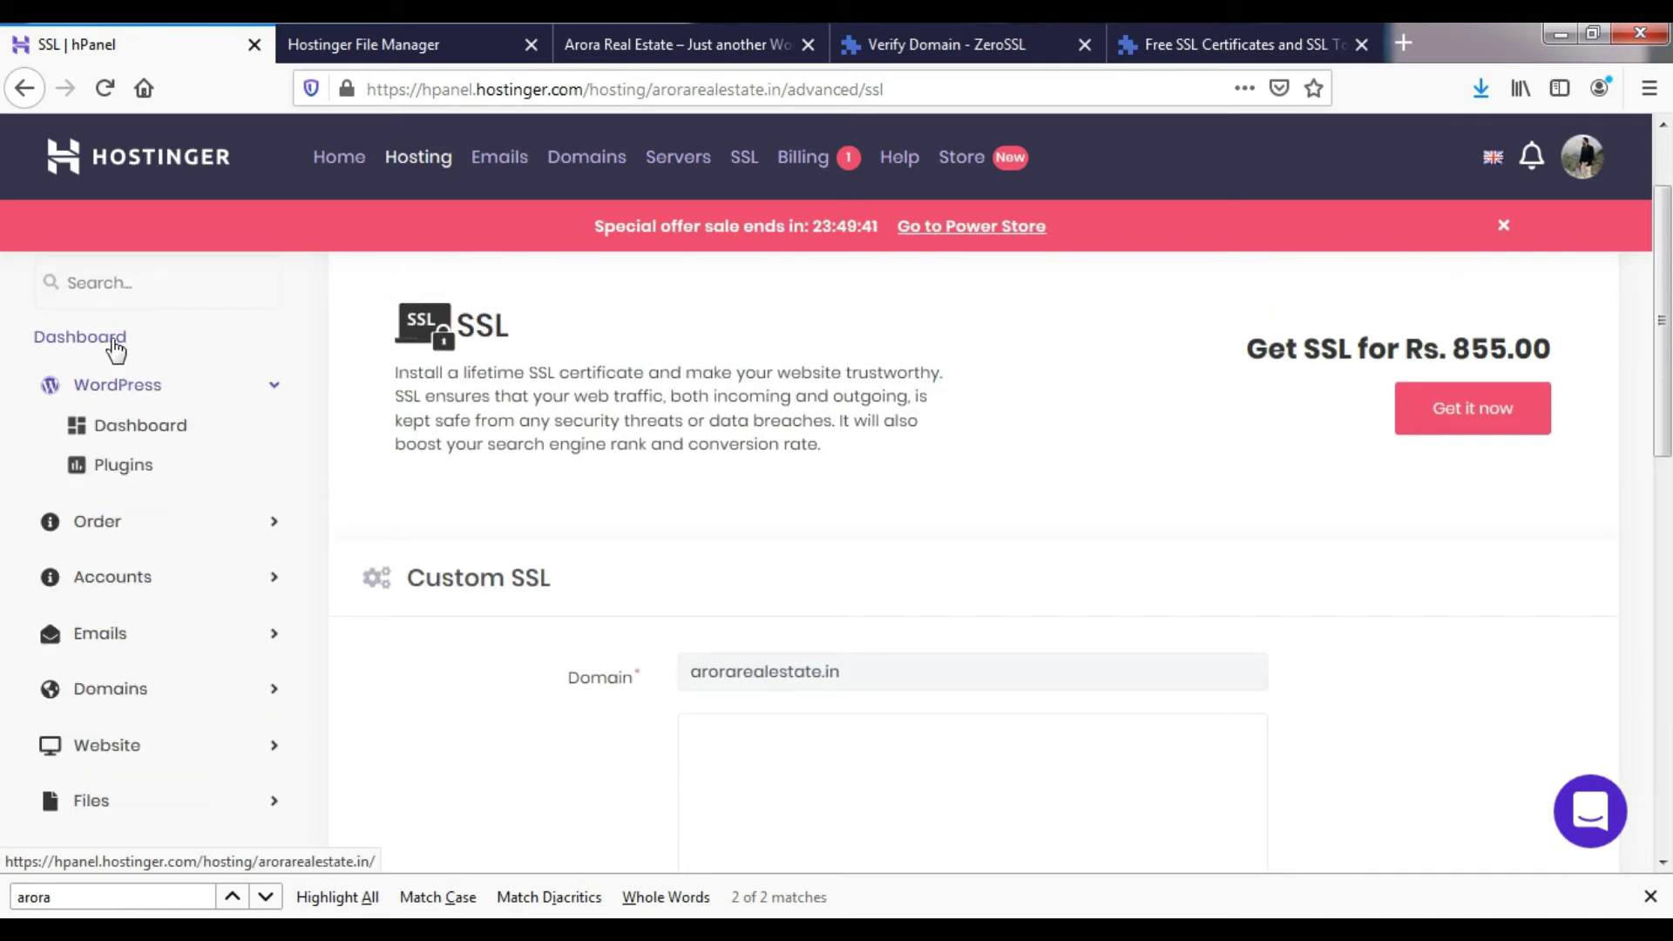
{"action": "left_click", "coordinate": [112, 346]}
{"action": "scroll", "coordinate": [828, 665], "scroll_direction": "down", "scroll_amount": 10}
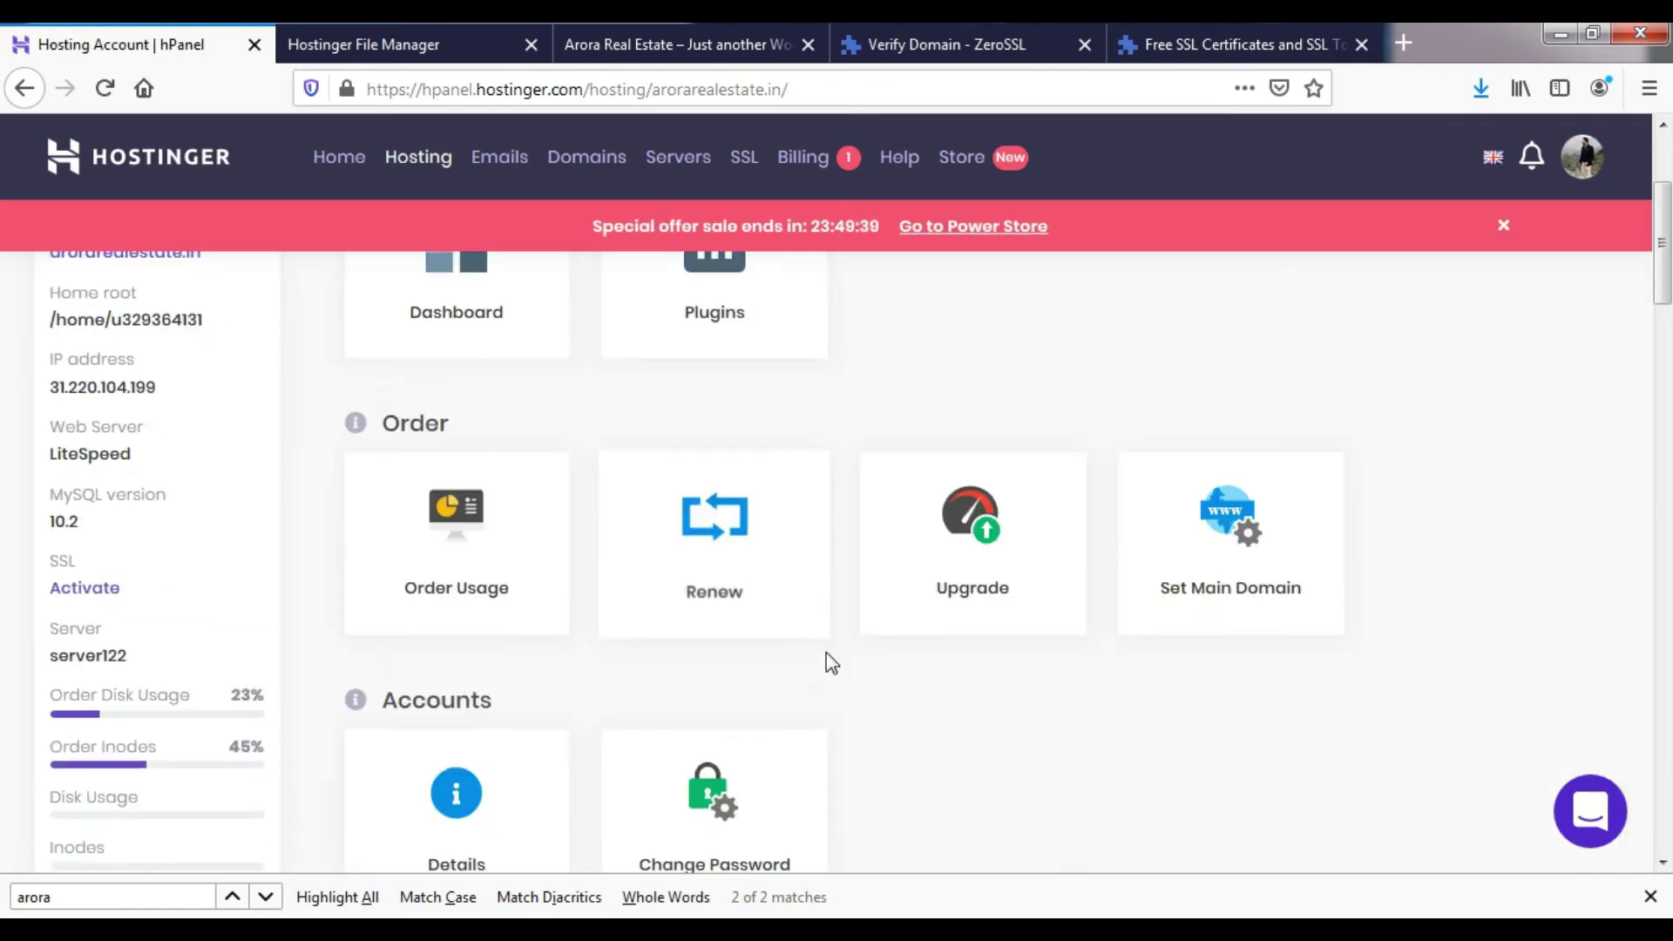
{"action": "scroll", "coordinate": [720, 668], "scroll_direction": "down", "scroll_amount": 8}
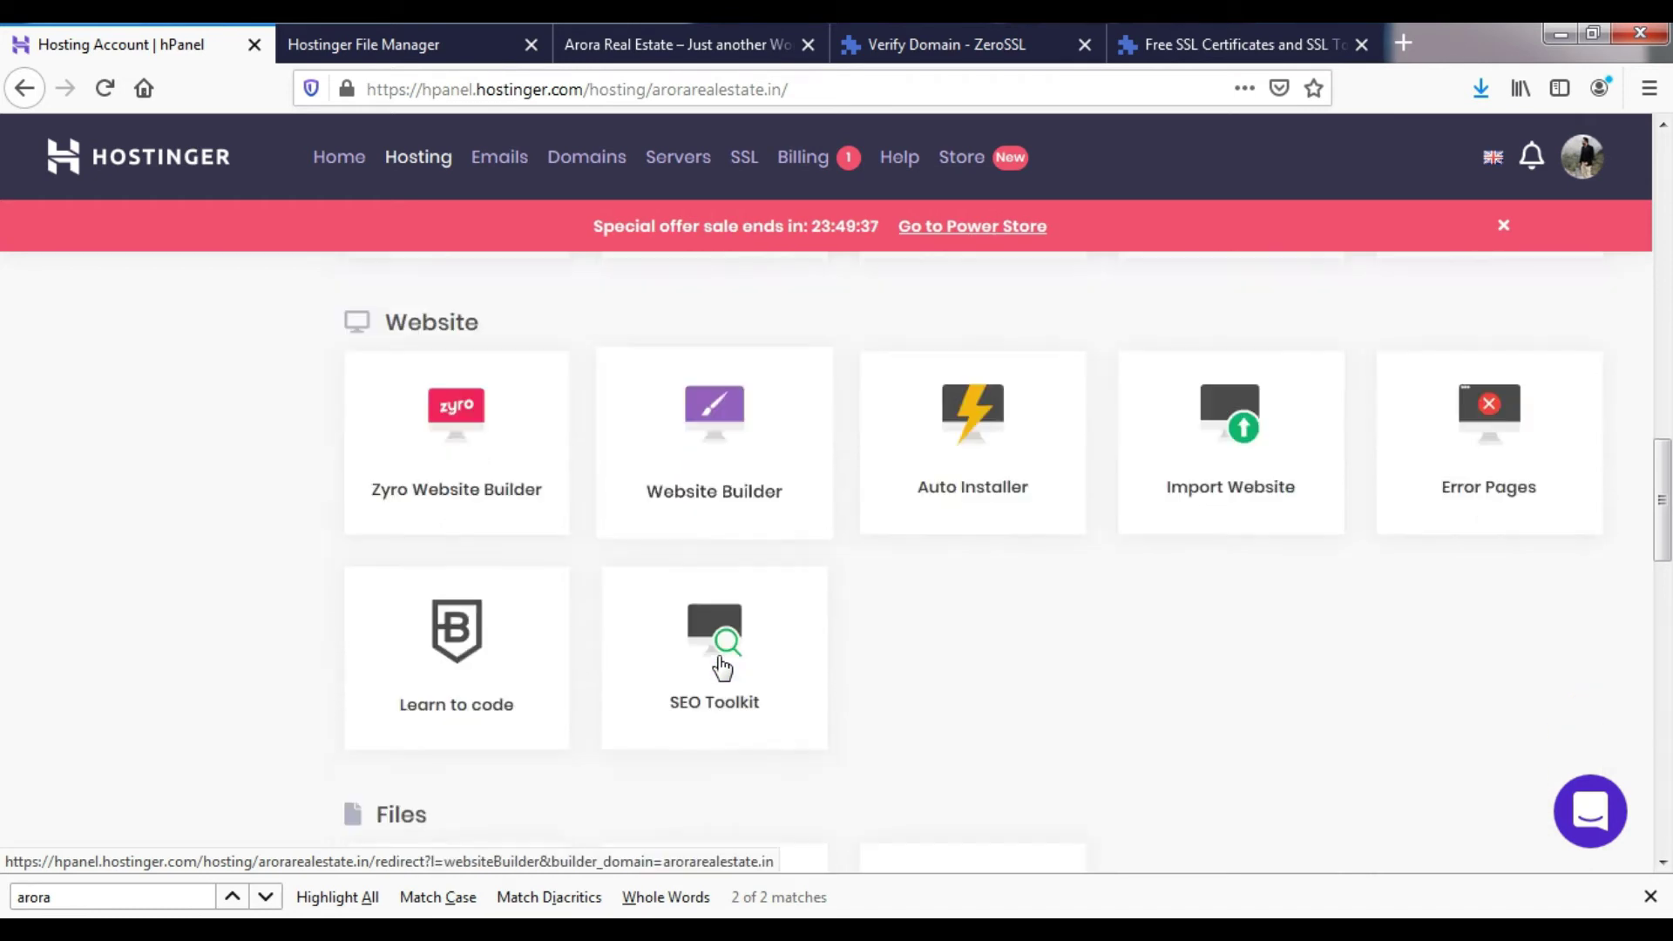
{"action": "scroll", "coordinate": [722, 668], "scroll_direction": "down", "scroll_amount": 6}
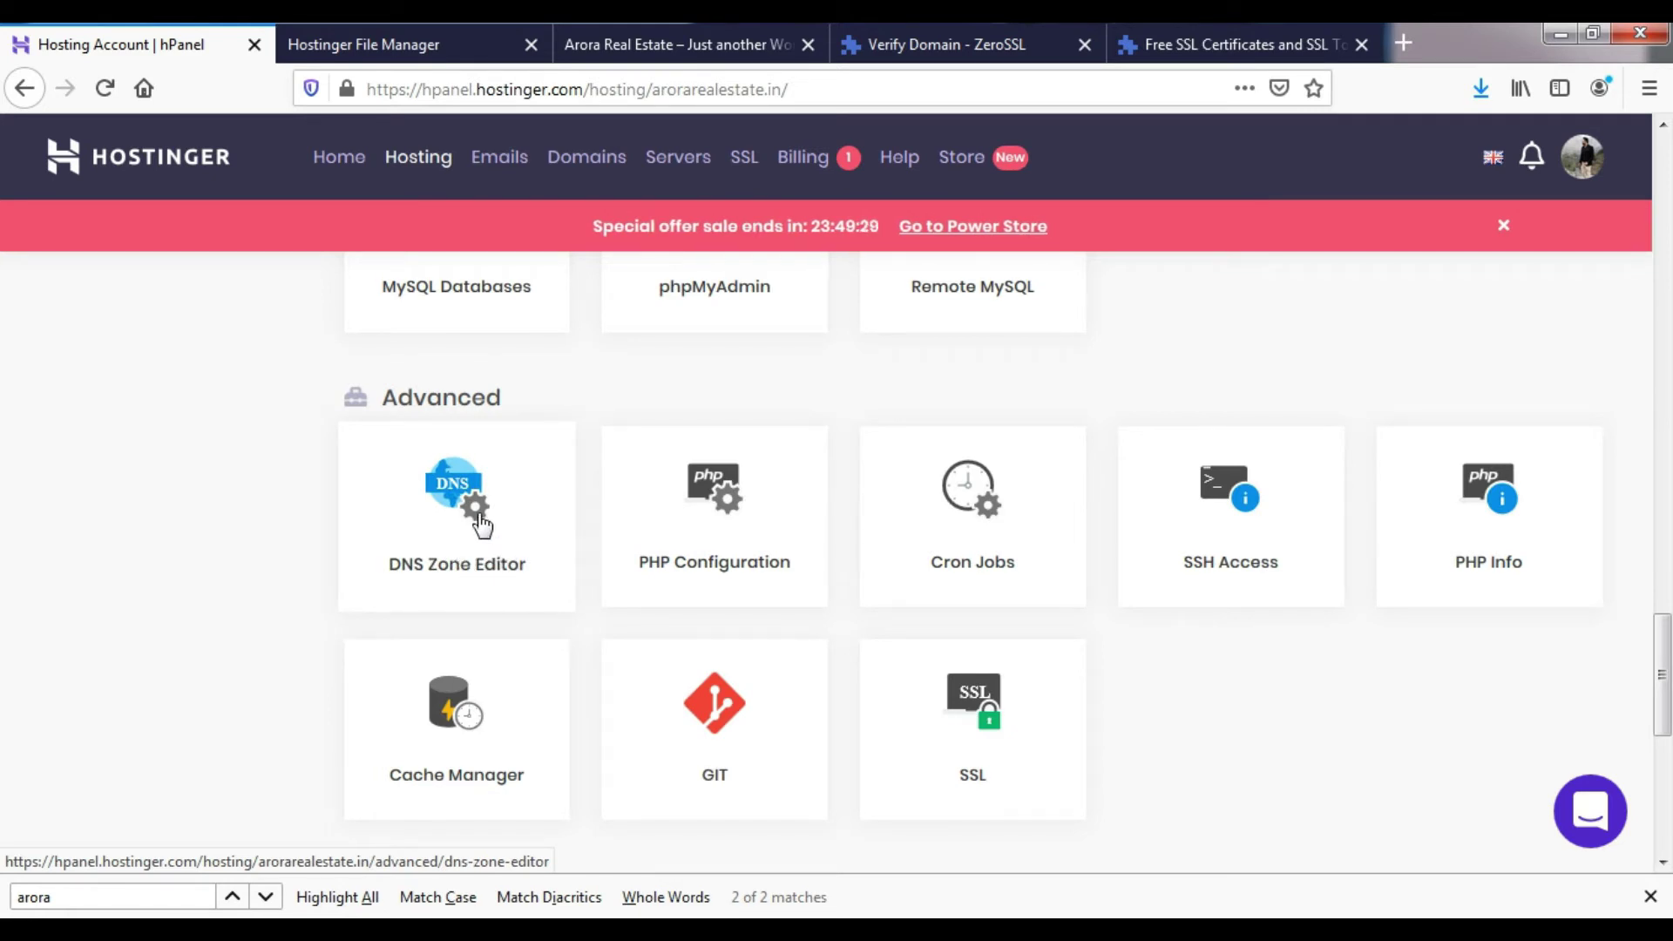
{"action": "left_click", "coordinate": [457, 493]}
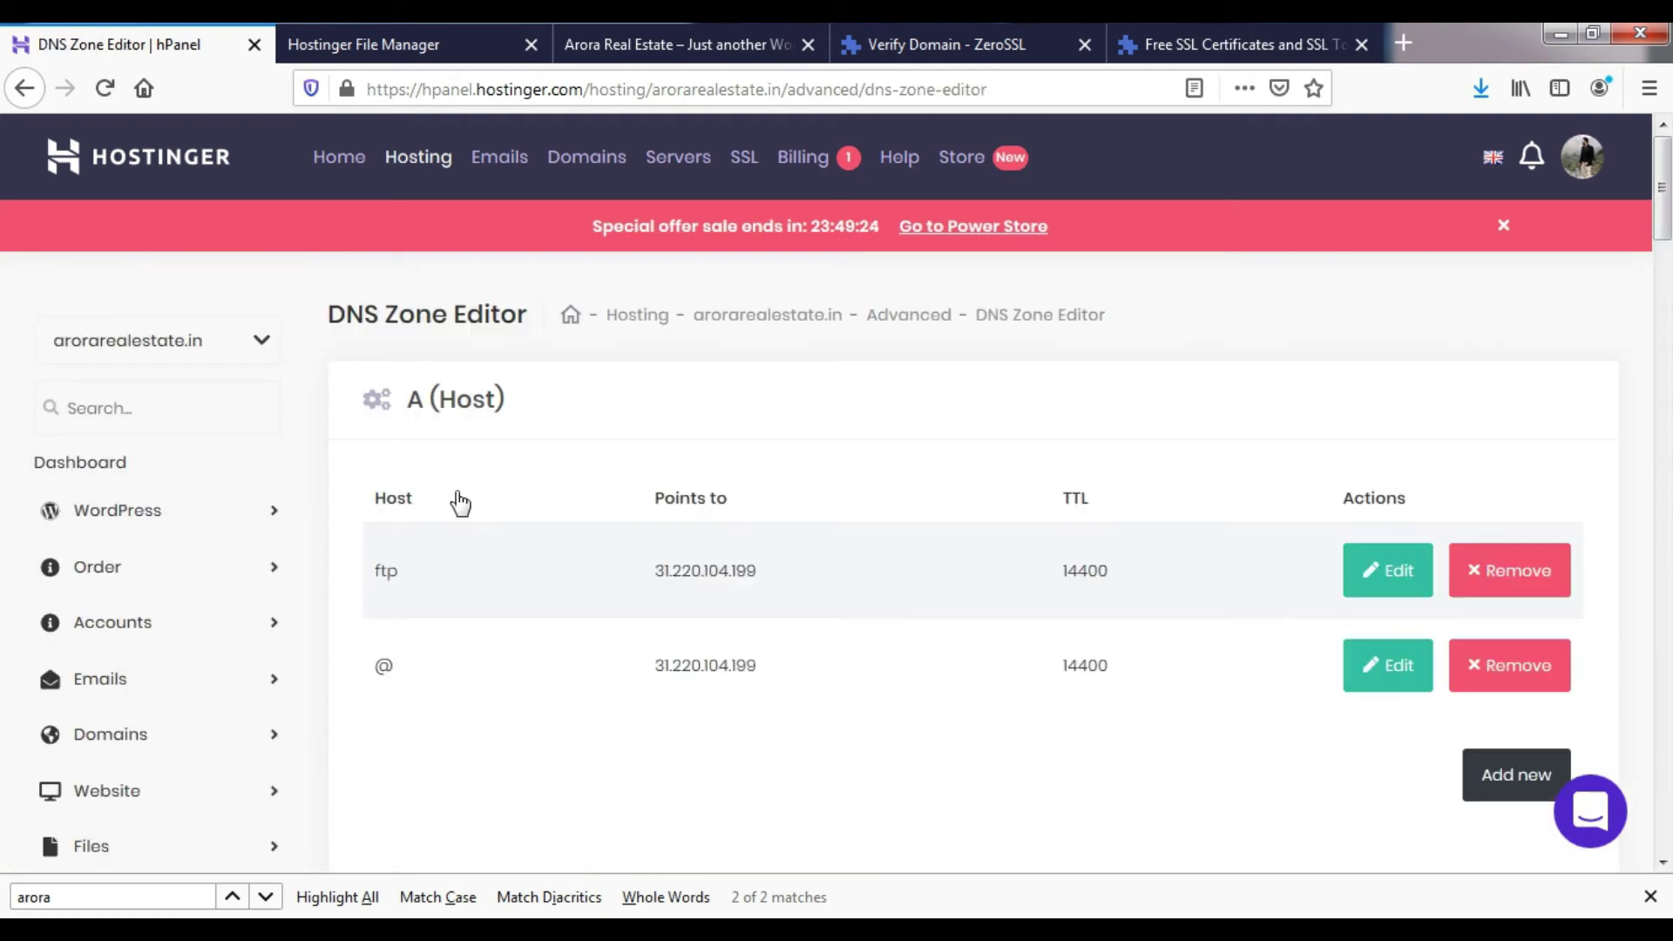
{"action": "scroll", "coordinate": [460, 503], "scroll_direction": "down", "scroll_amount": 7}
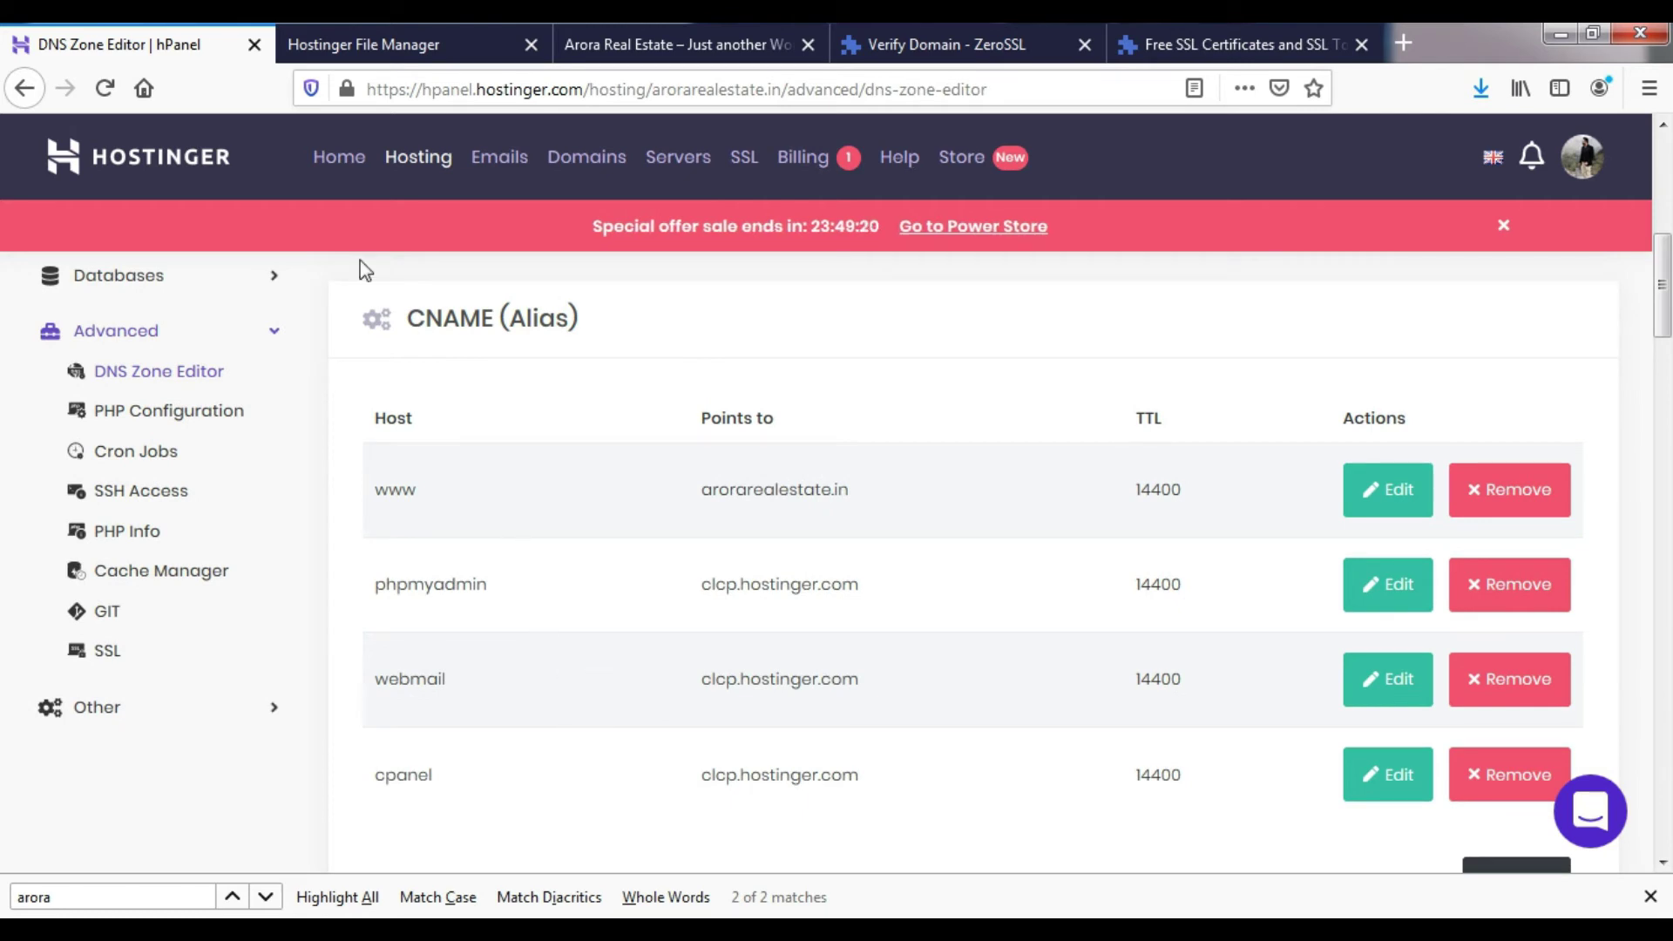
{"action": "left_click", "coordinate": [710, 28]}
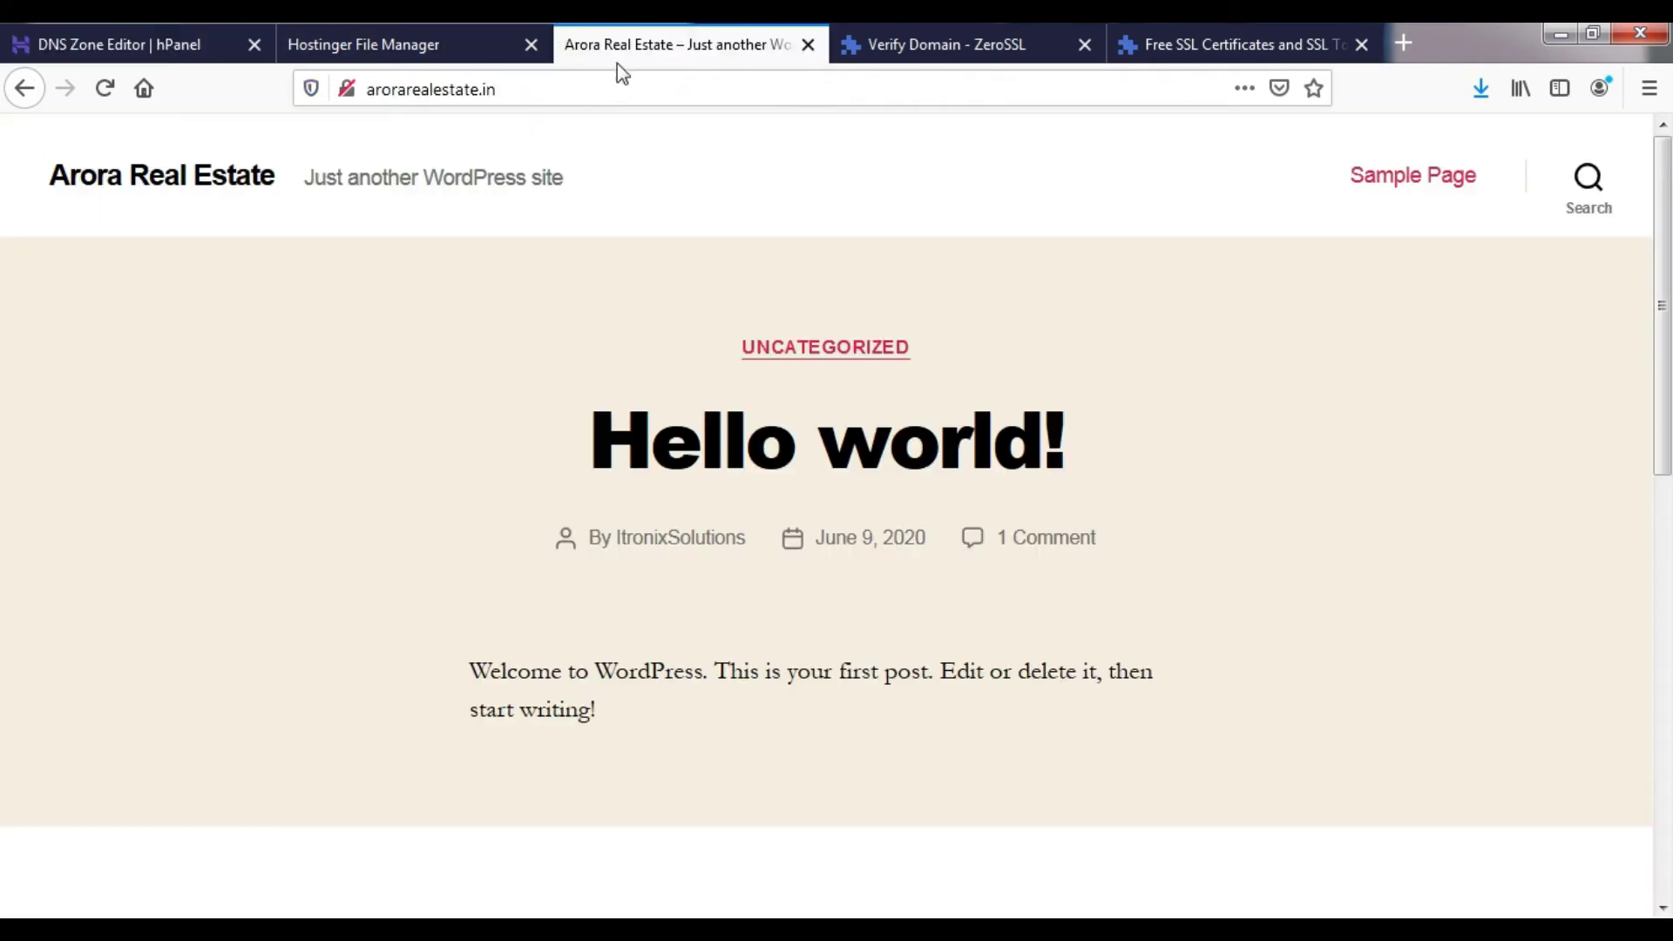
{"action": "left_click", "coordinate": [881, 39]}
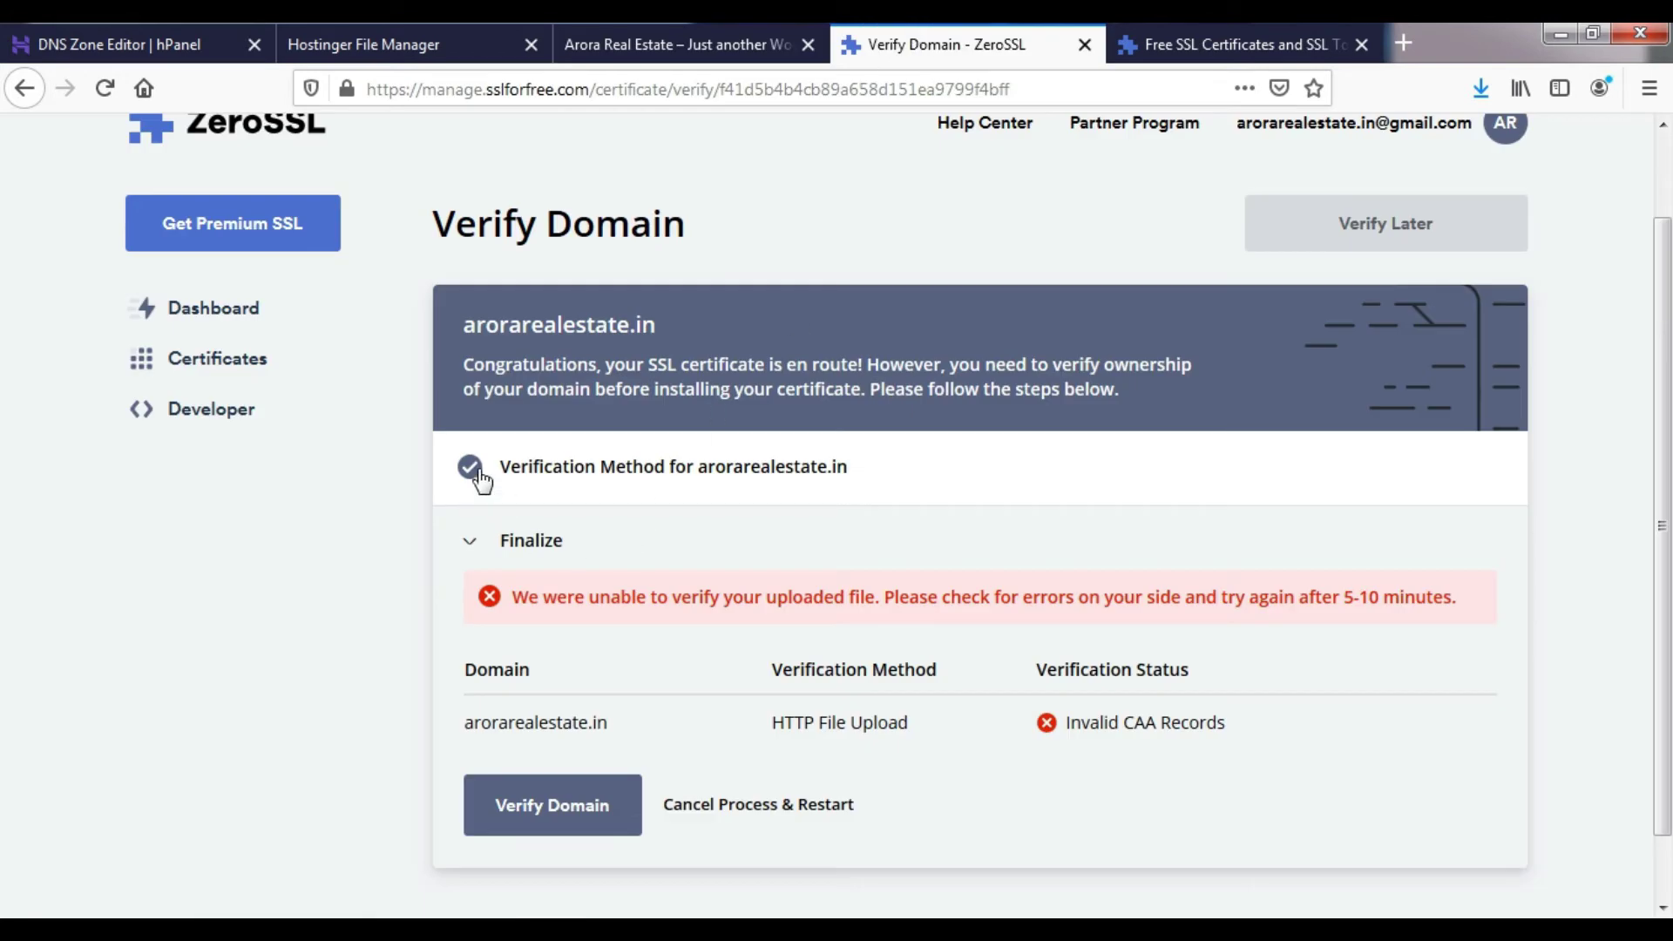
- Select DNS (CNAME) verification, copy the CNAME record name, and return to the DNS Zone Editor
{"action": "left_click", "coordinate": [481, 478]}
{"action": "left_click", "coordinate": [475, 638]}
{"action": "scroll", "coordinate": [612, 660], "scroll_direction": "down", "scroll_amount": 3}
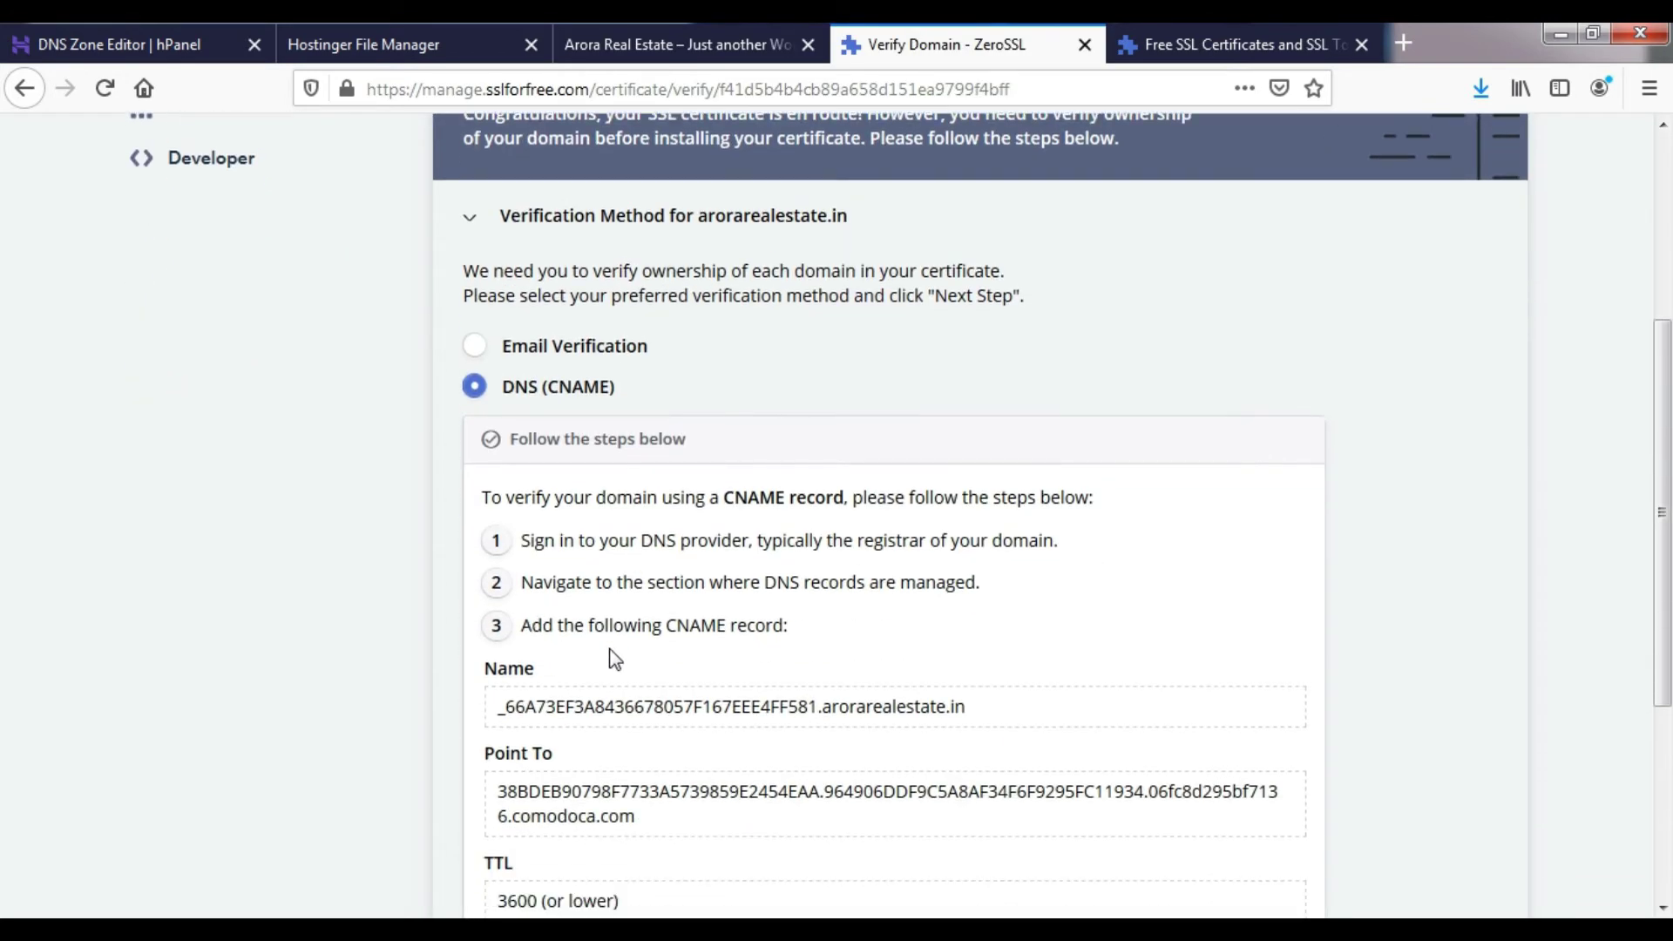
{"action": "scroll", "coordinate": [615, 659], "scroll_direction": "down", "scroll_amount": 3}
{"action": "triple_click", "coordinate": [666, 582]}
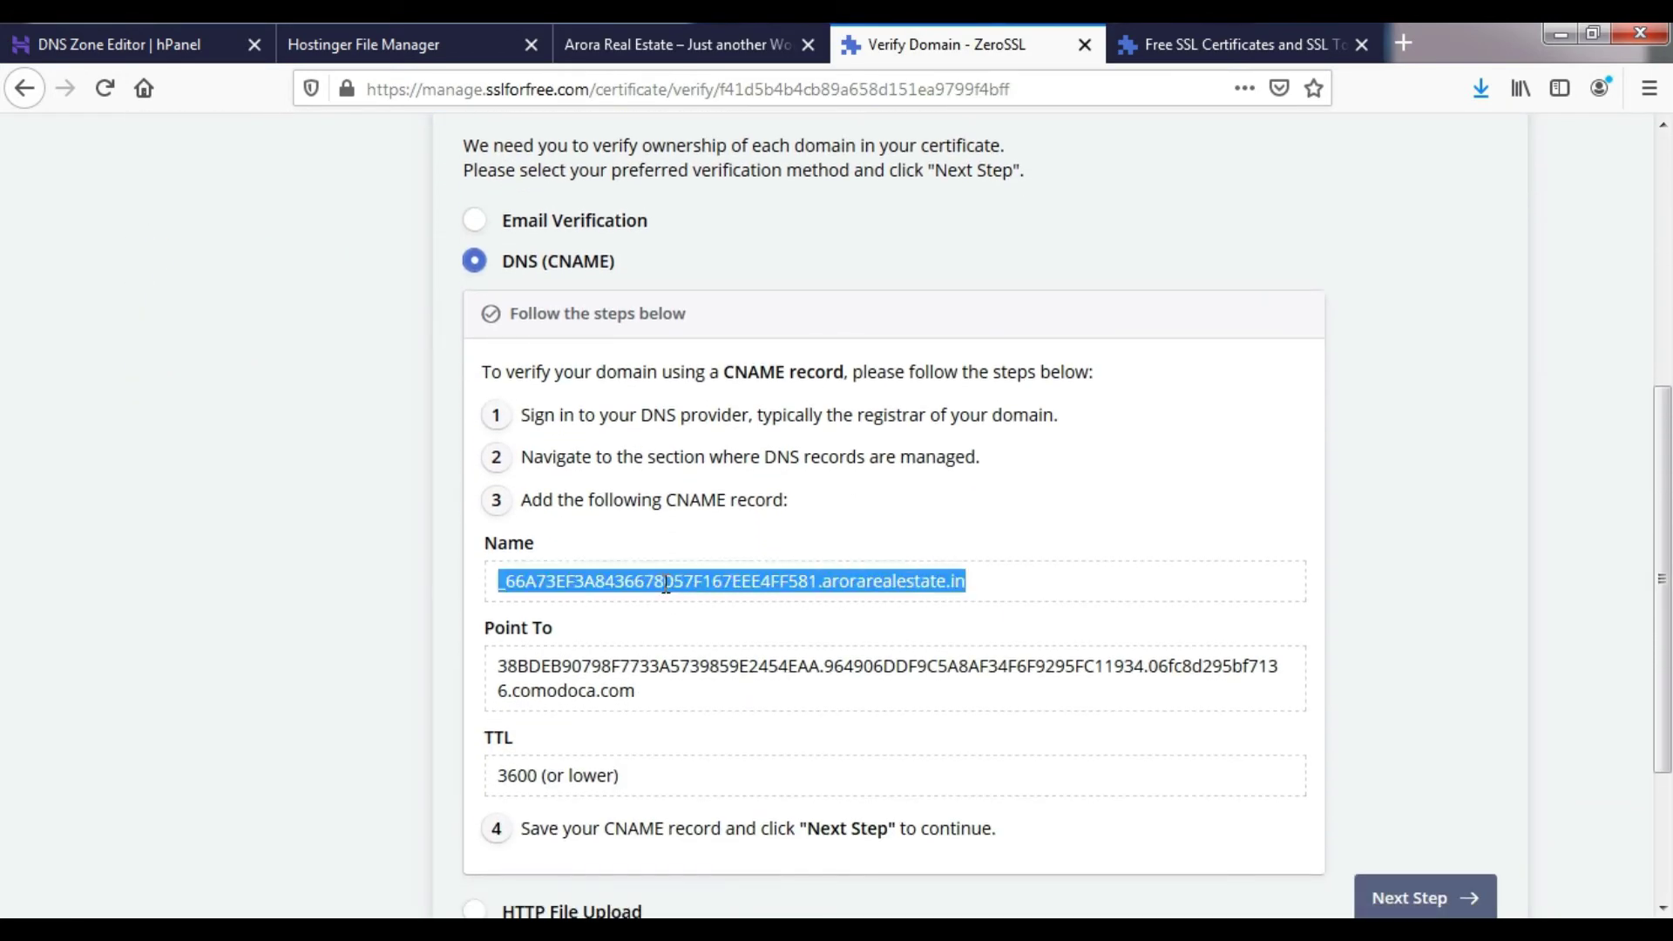
{"action": "left_click", "coordinate": [416, 39]}
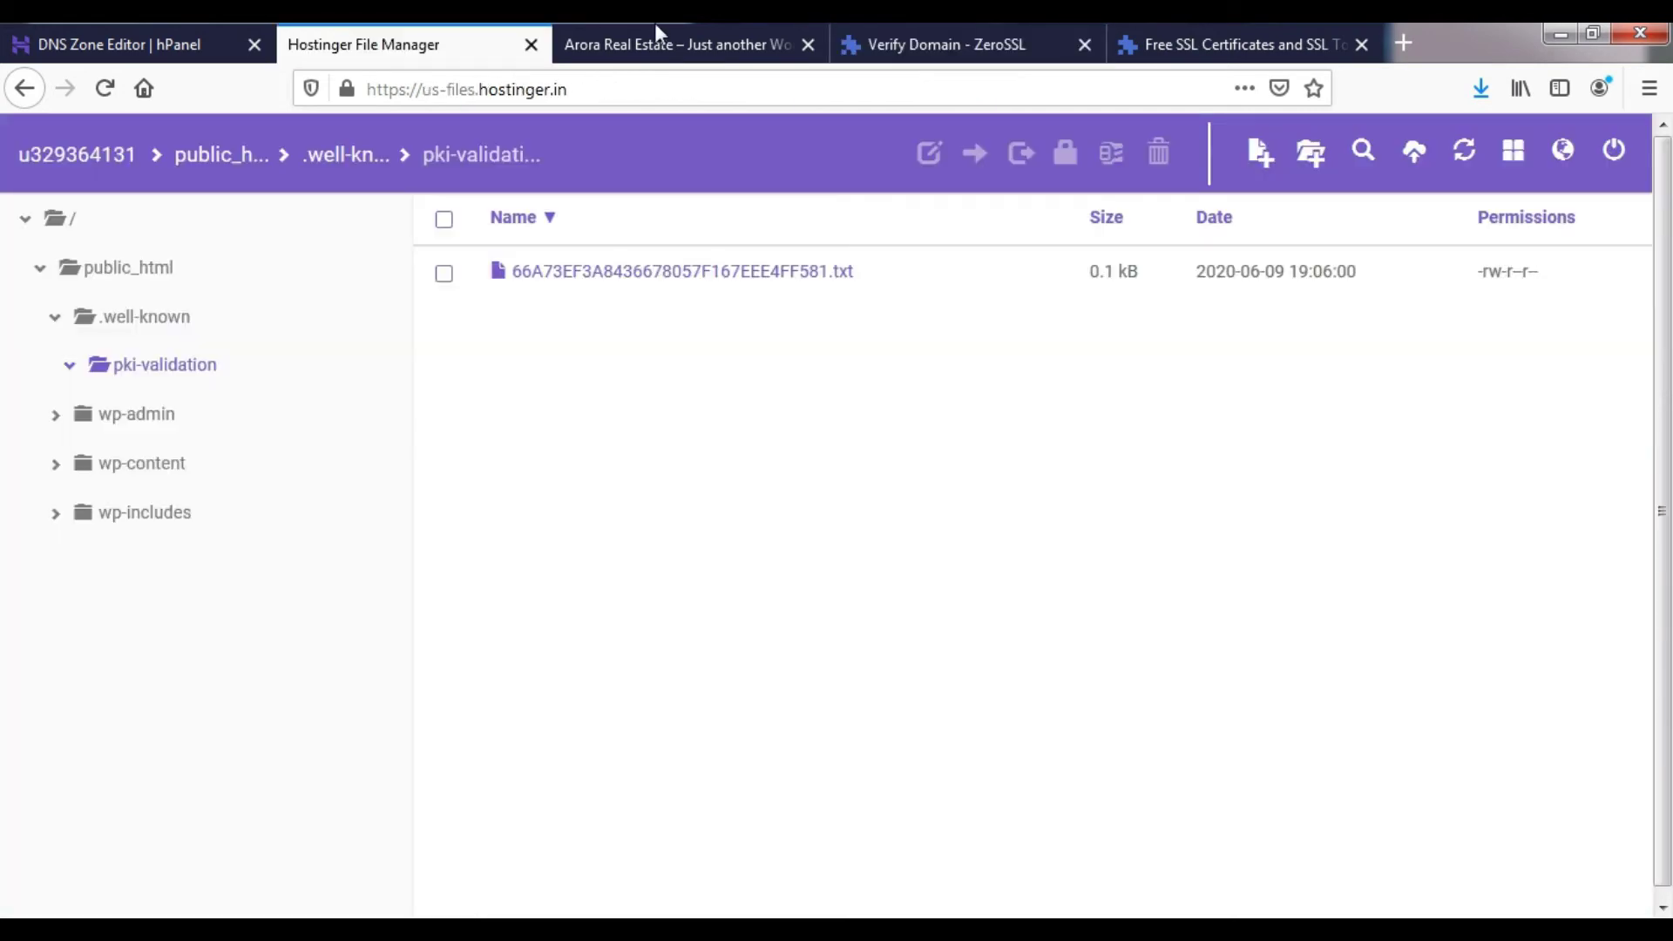
{"action": "left_click", "coordinate": [655, 26]}
{"action": "left_click", "coordinate": [89, 28]}
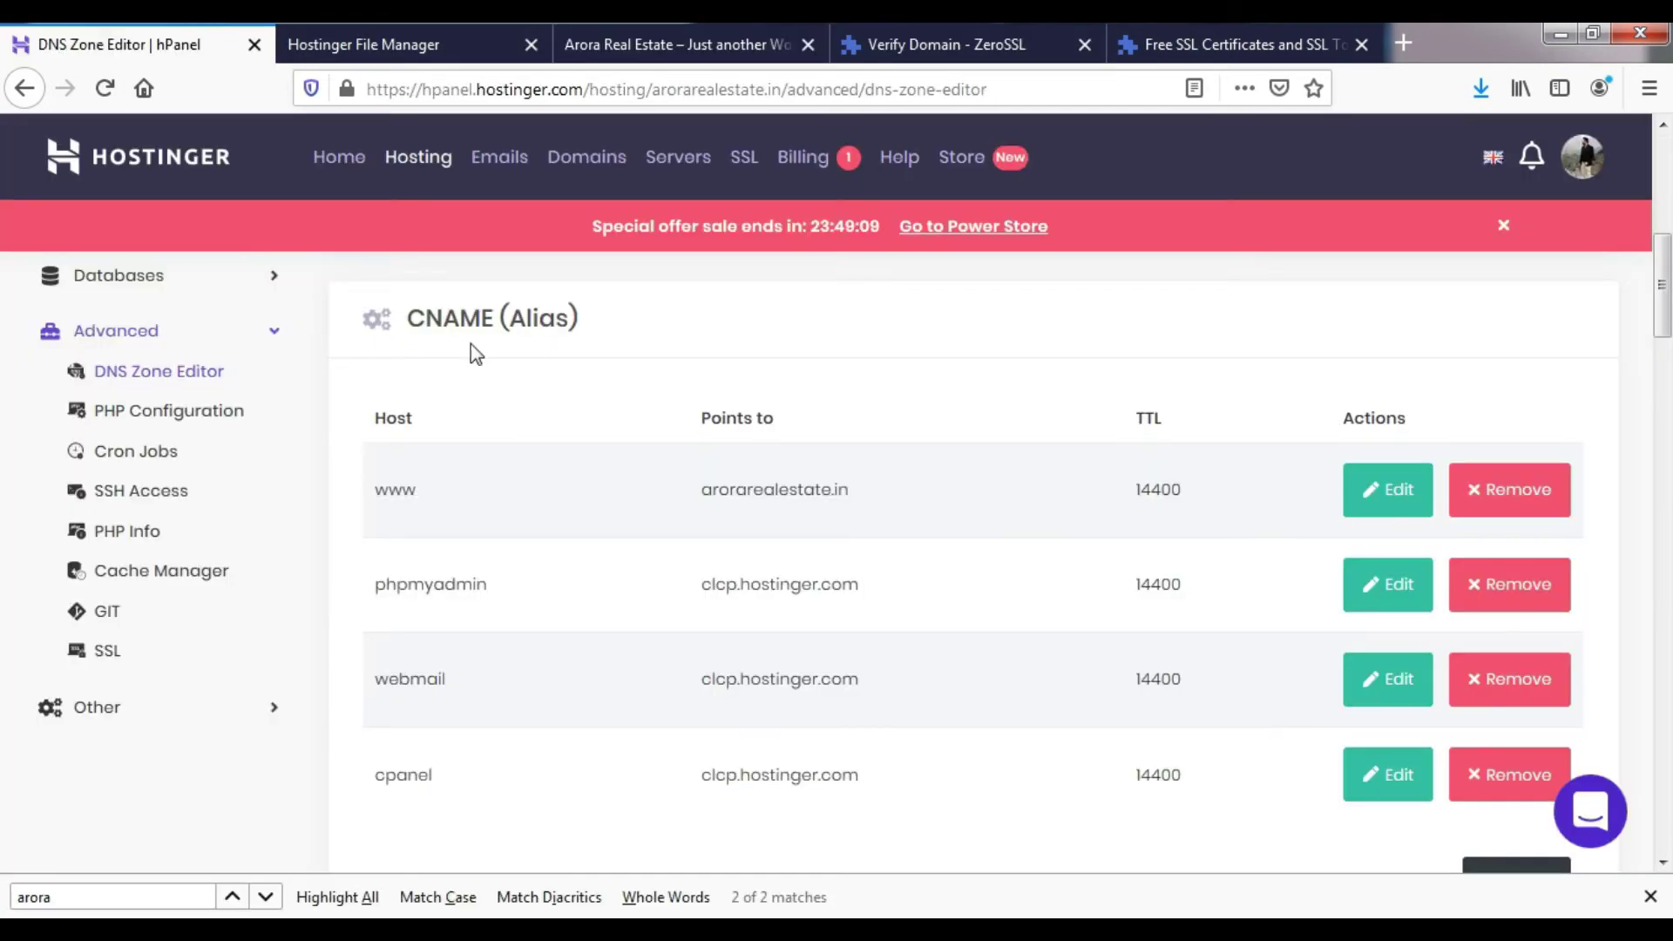
{"action": "scroll", "coordinate": [784, 532], "scroll_direction": "down", "scroll_amount": 4}
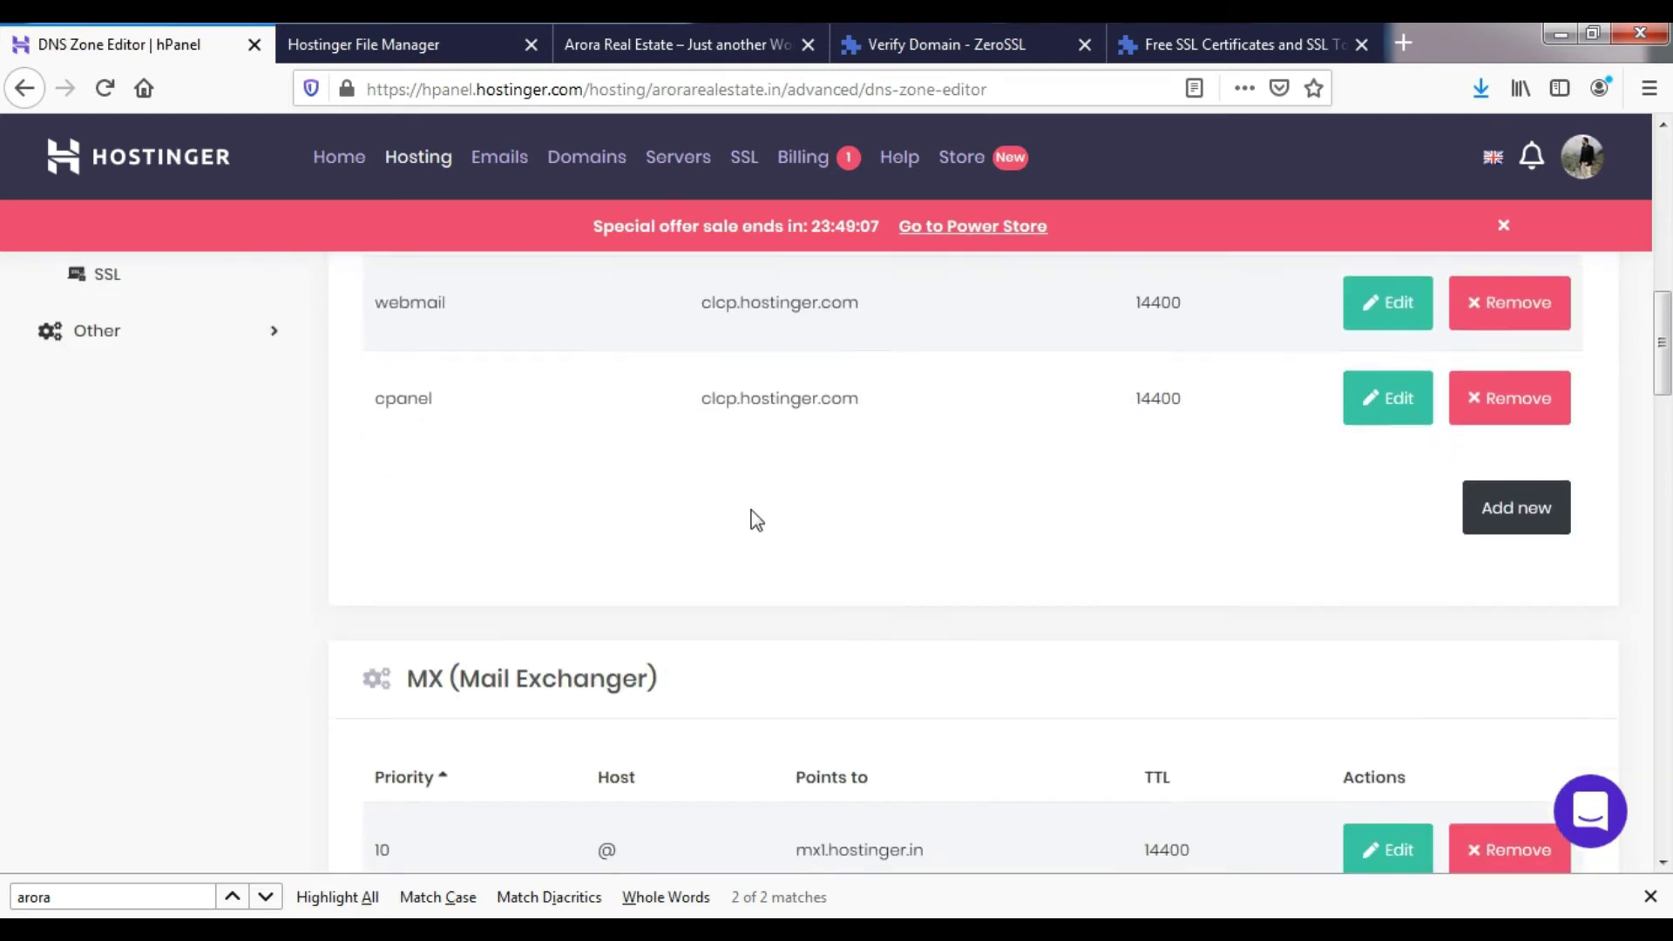
{"action": "scroll", "coordinate": [756, 520], "scroll_direction": "up", "scroll_amount": 1}
- Start a new DNS record with ZeroSSL's CNAME name as host and comodoca.com target as Points to
{"action": "left_click", "coordinate": [1486, 635]}
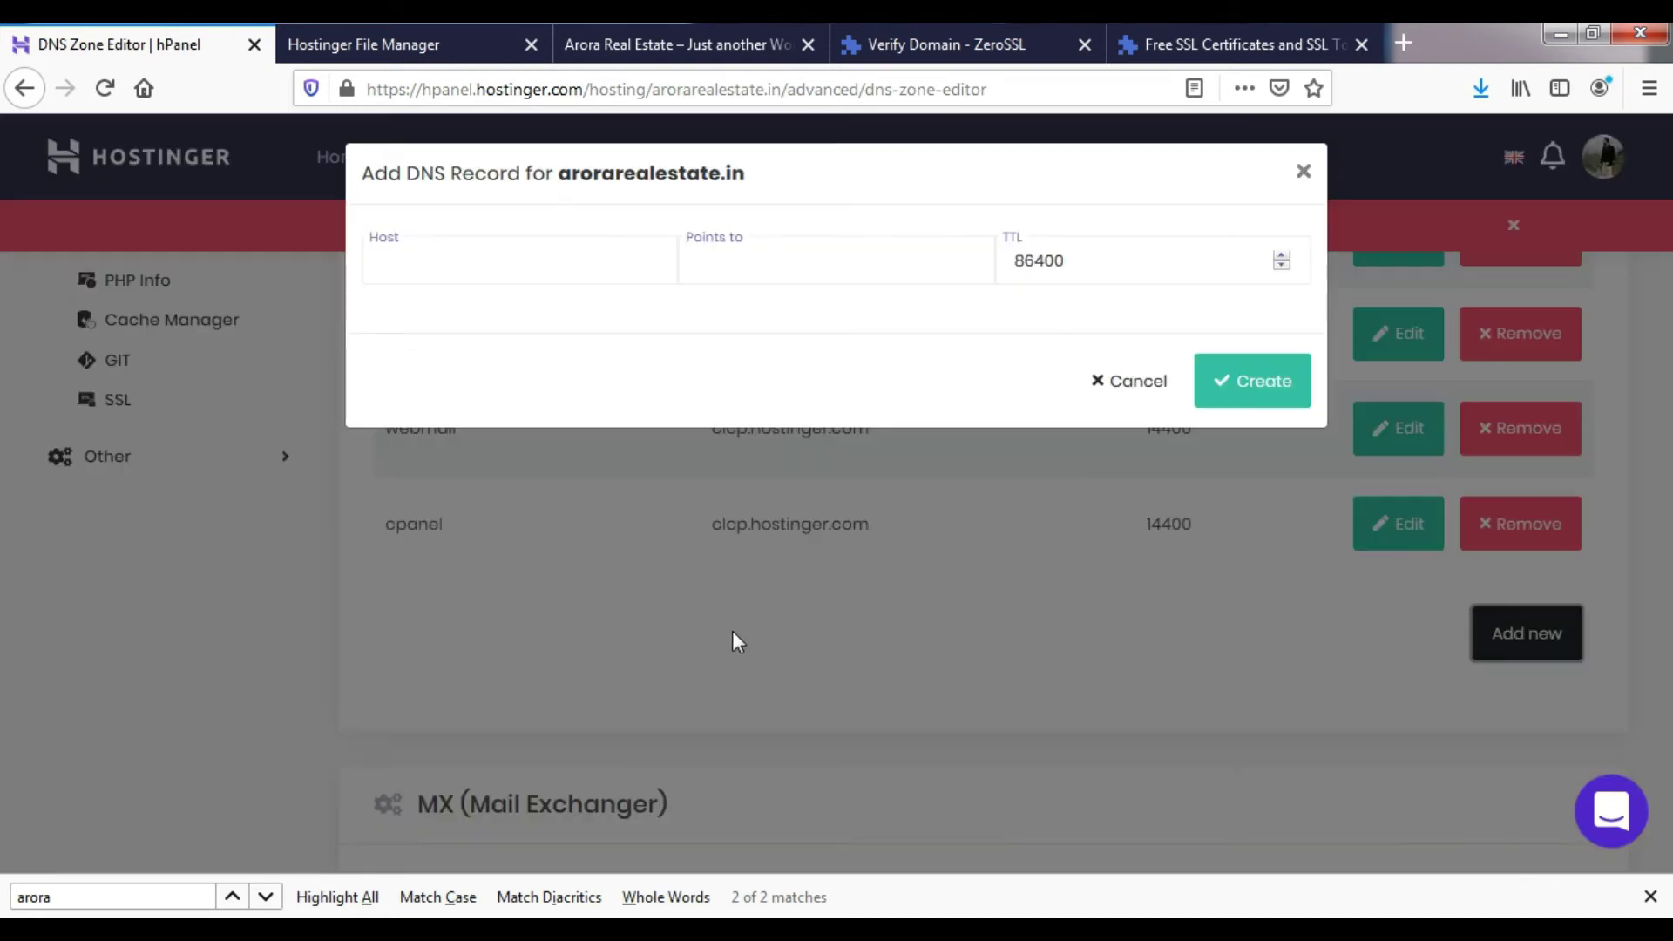
{"action": "left_click", "coordinate": [537, 265]}
{"action": "key", "text": "ctrl+v"}
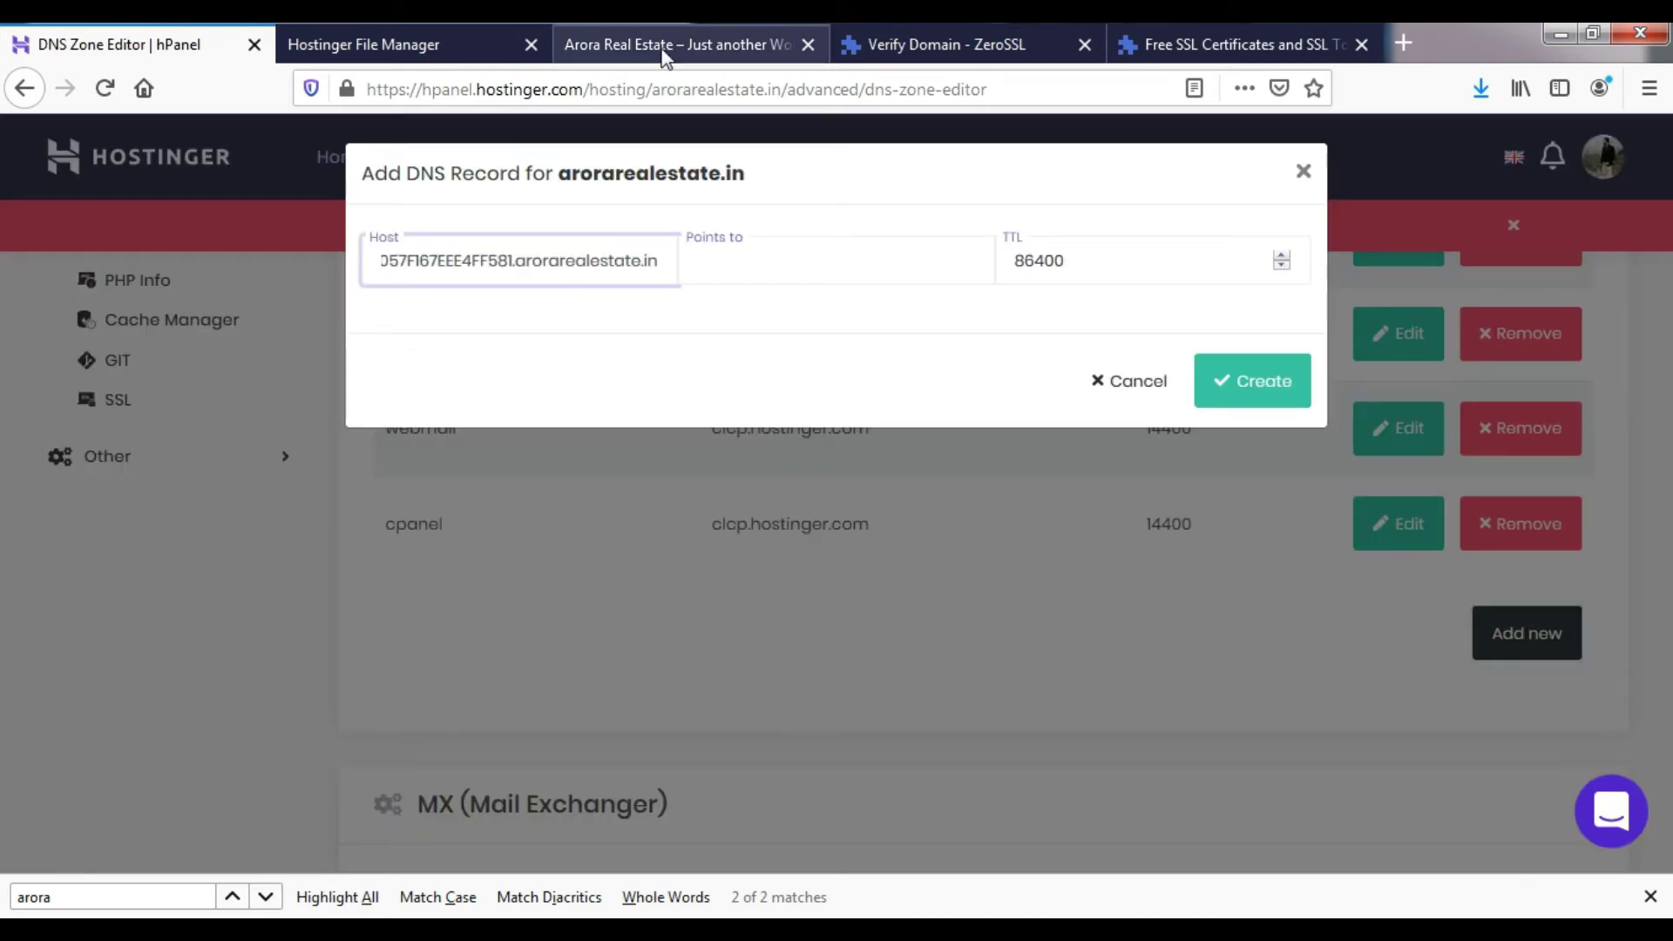
{"action": "left_click", "coordinate": [680, 44]}
{"action": "left_click", "coordinate": [860, 27]}
{"action": "scroll", "coordinate": [658, 584], "scroll_direction": "down", "scroll_amount": 3}
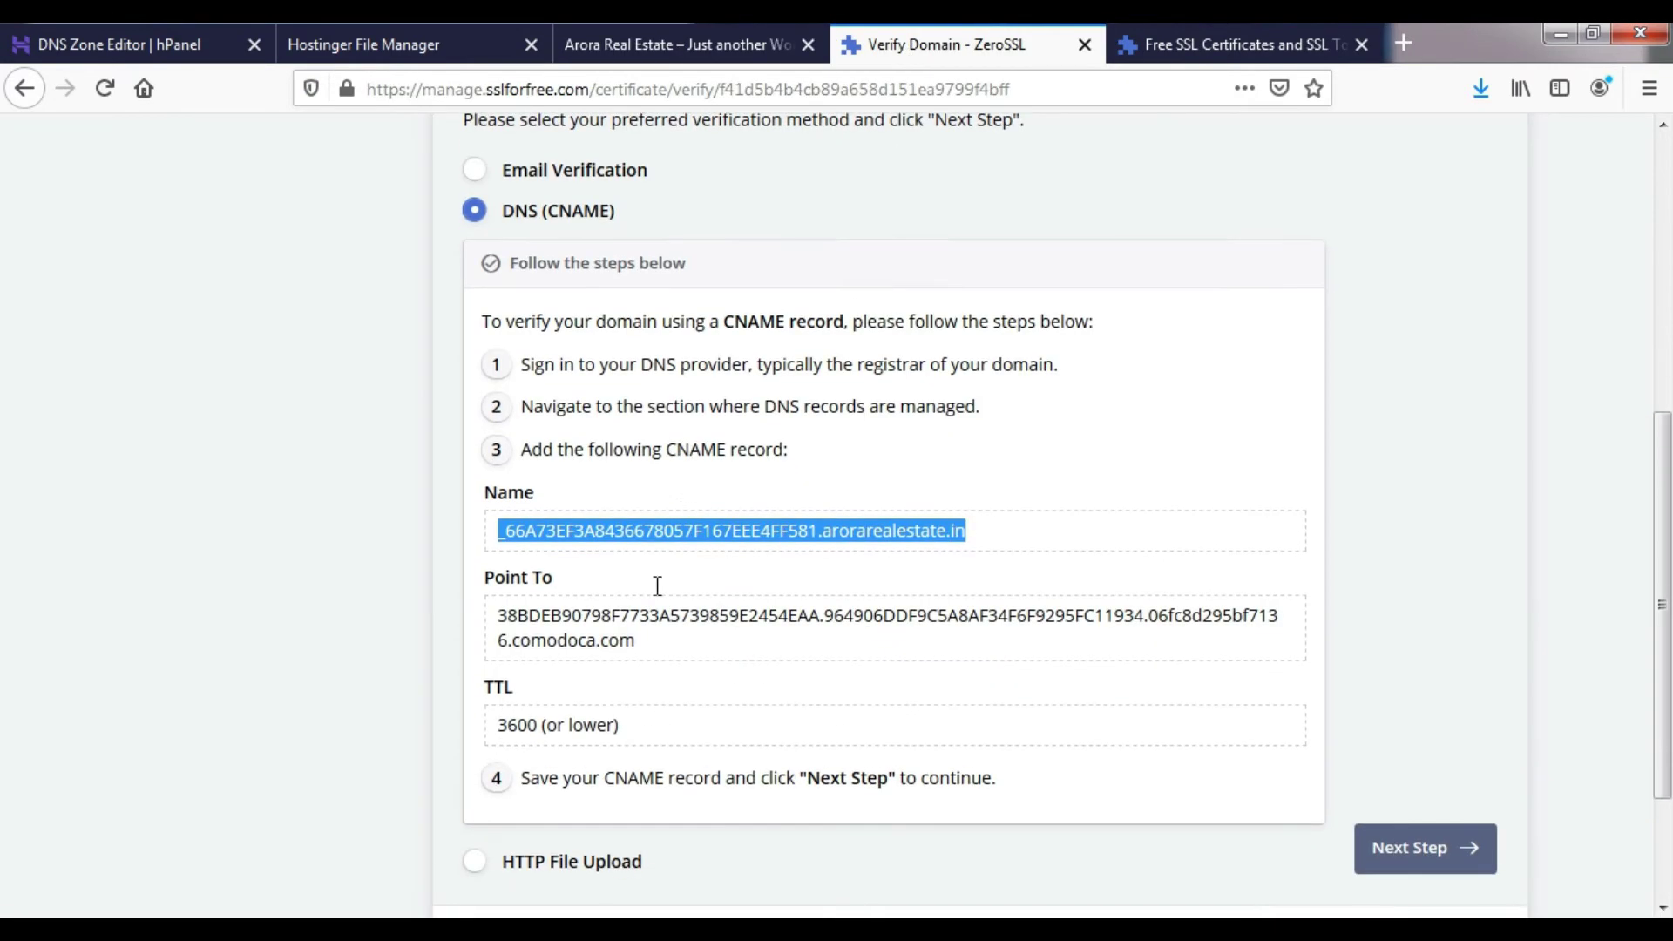
{"action": "left_click_drag", "start_coordinate": [649, 571], "coordinate": [514, 544]}
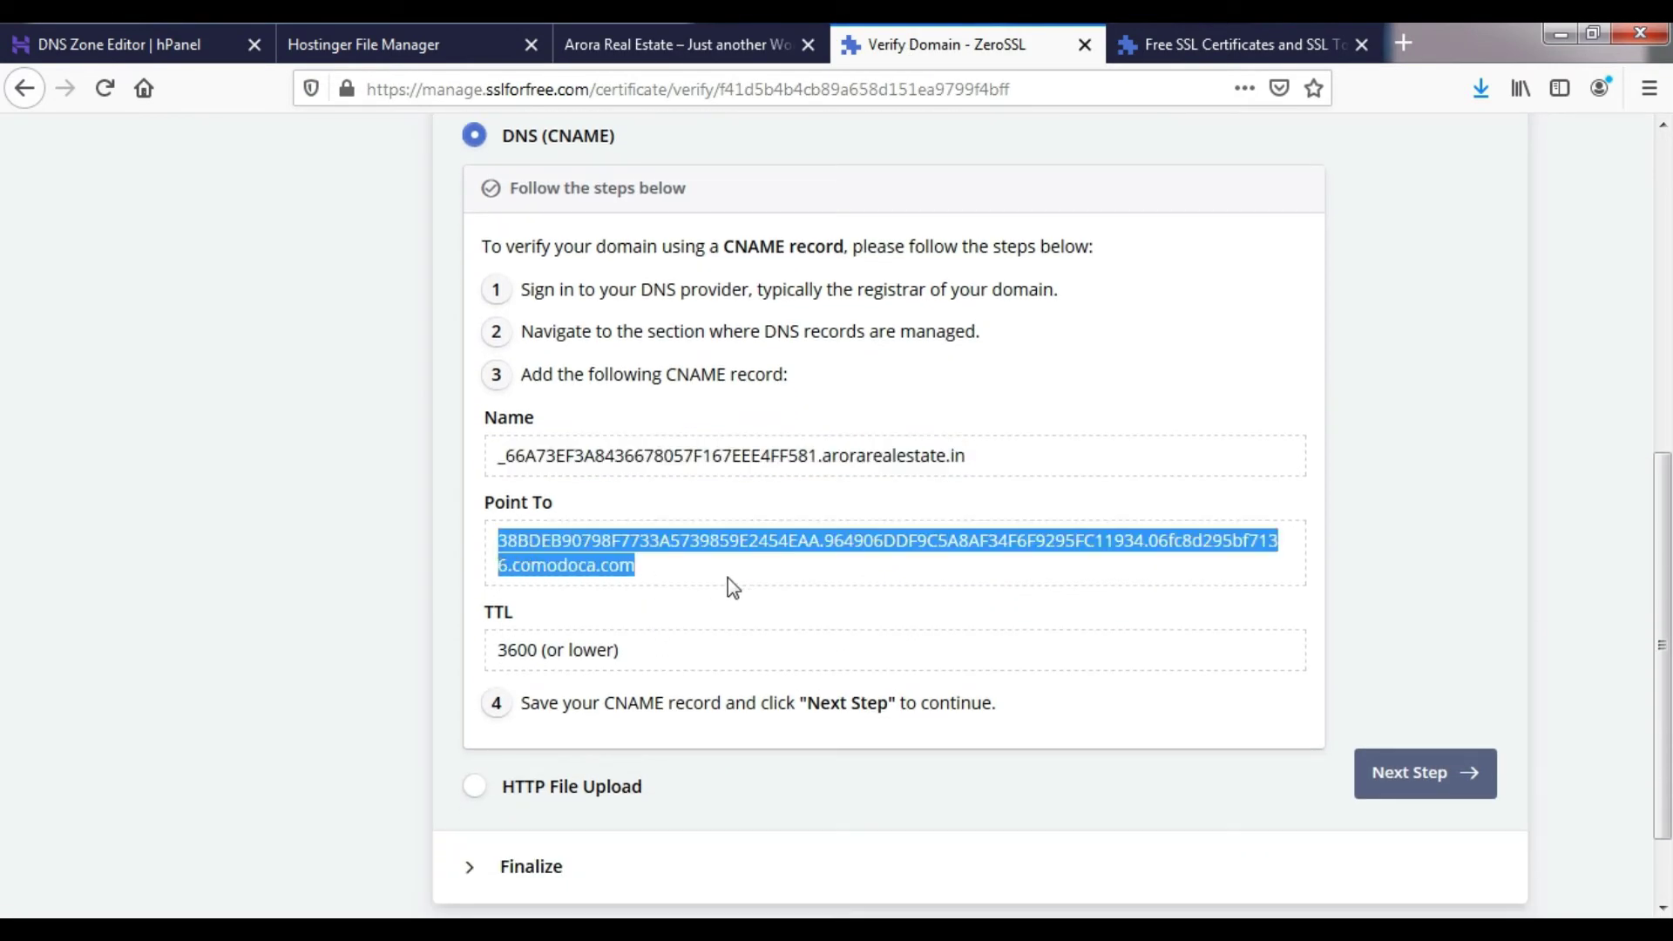
{"action": "left_click", "coordinate": [435, 37]}
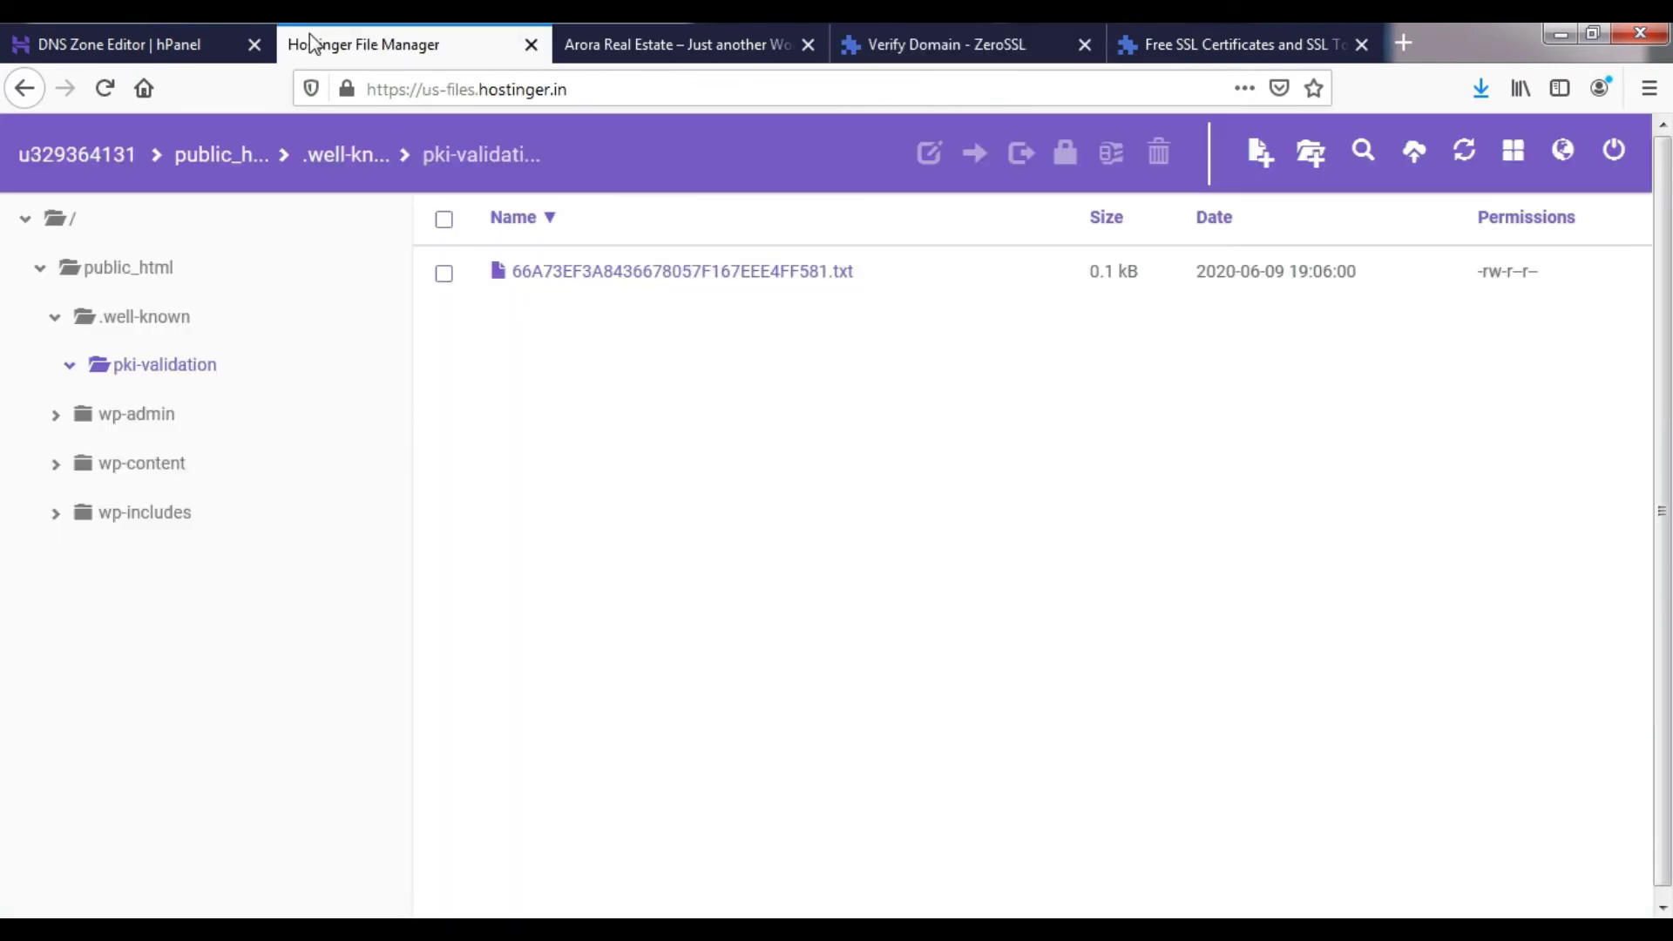
{"action": "left_click", "coordinate": [207, 35]}
{"action": "left_click", "coordinate": [746, 272]}
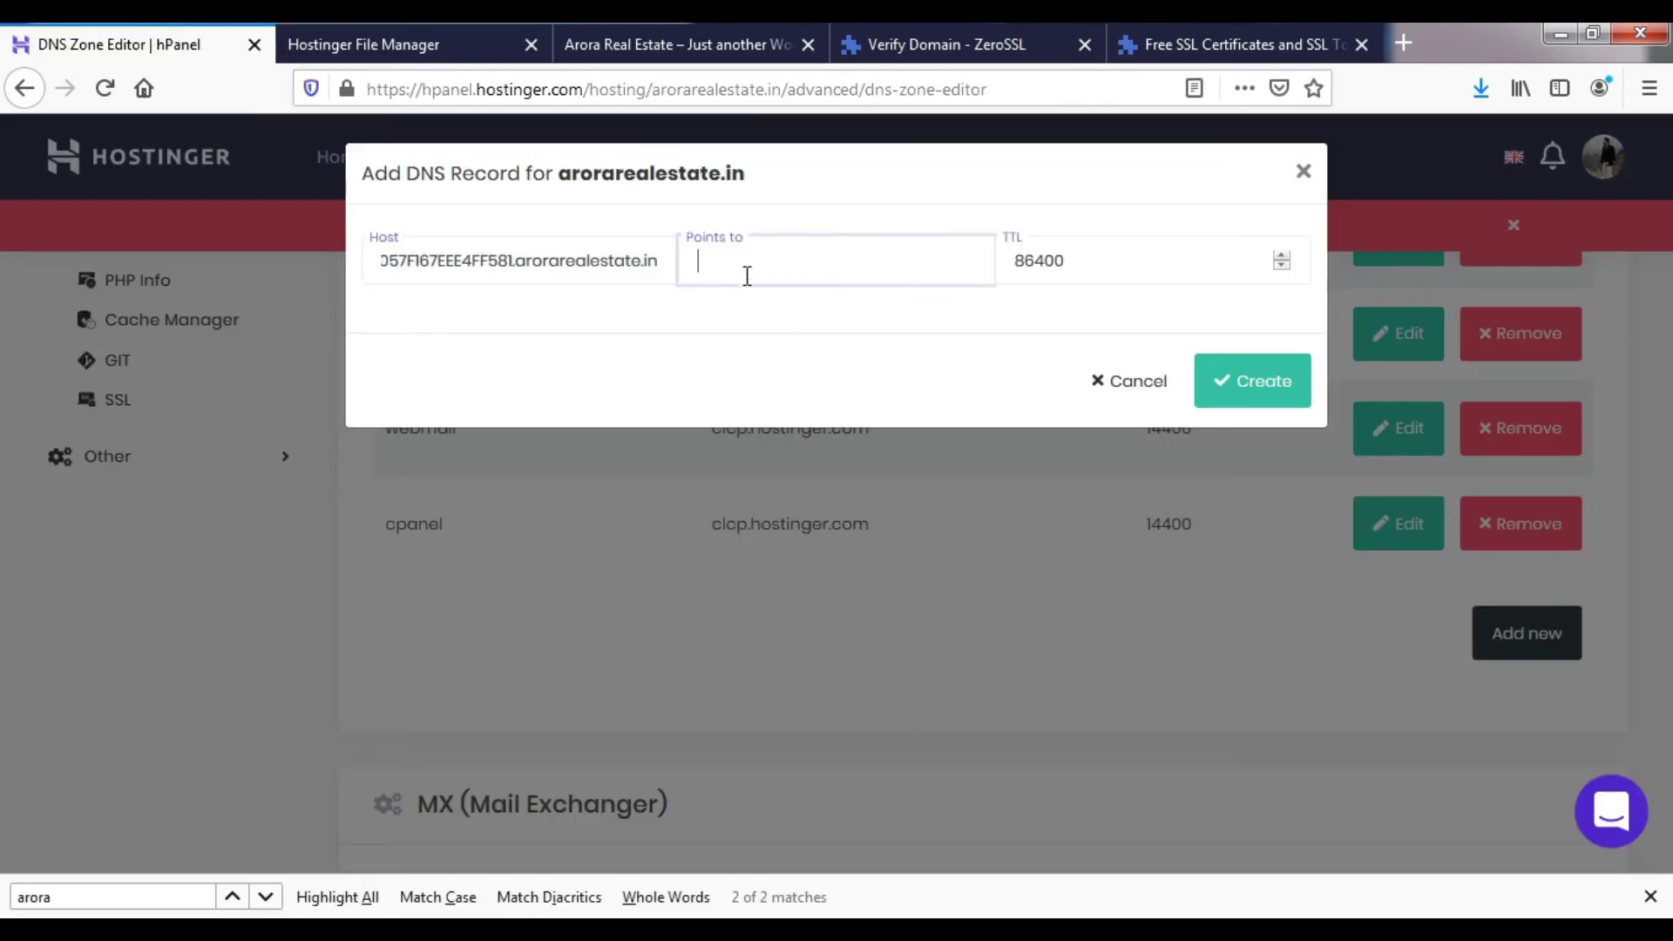
{"action": "key", "text": "ctrl+v"}
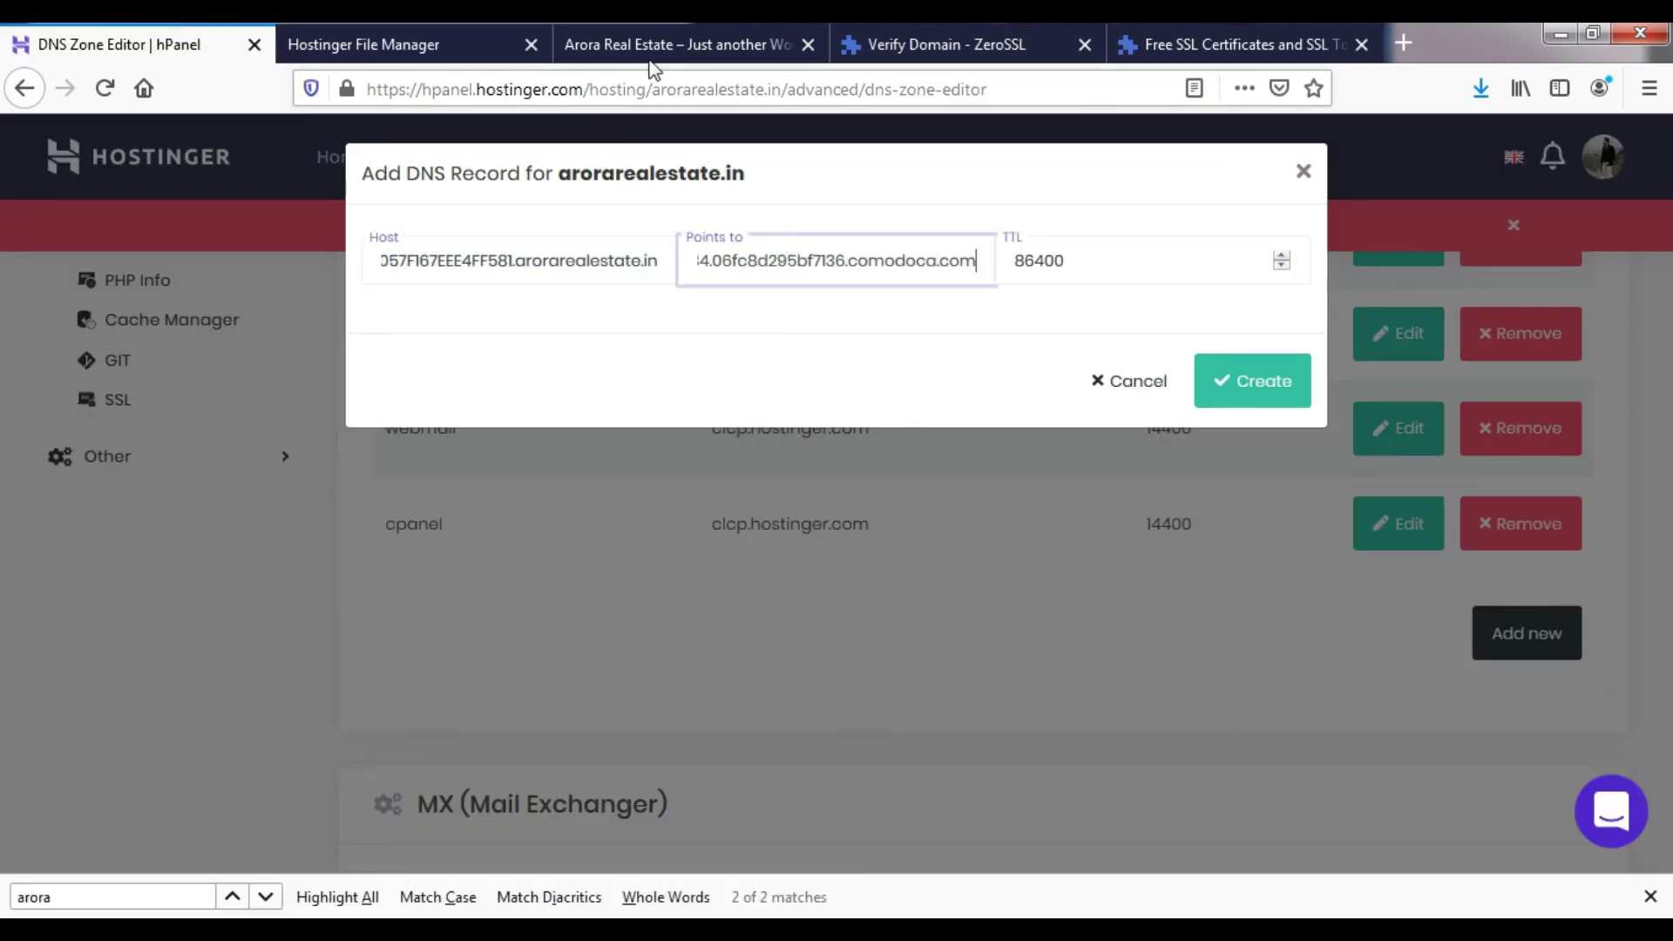
- Set the record's TTL to 3600 as ZeroSSL recommends and create it
{"action": "left_click", "coordinate": [672, 37]}
{"action": "left_click", "coordinate": [1061, 35]}
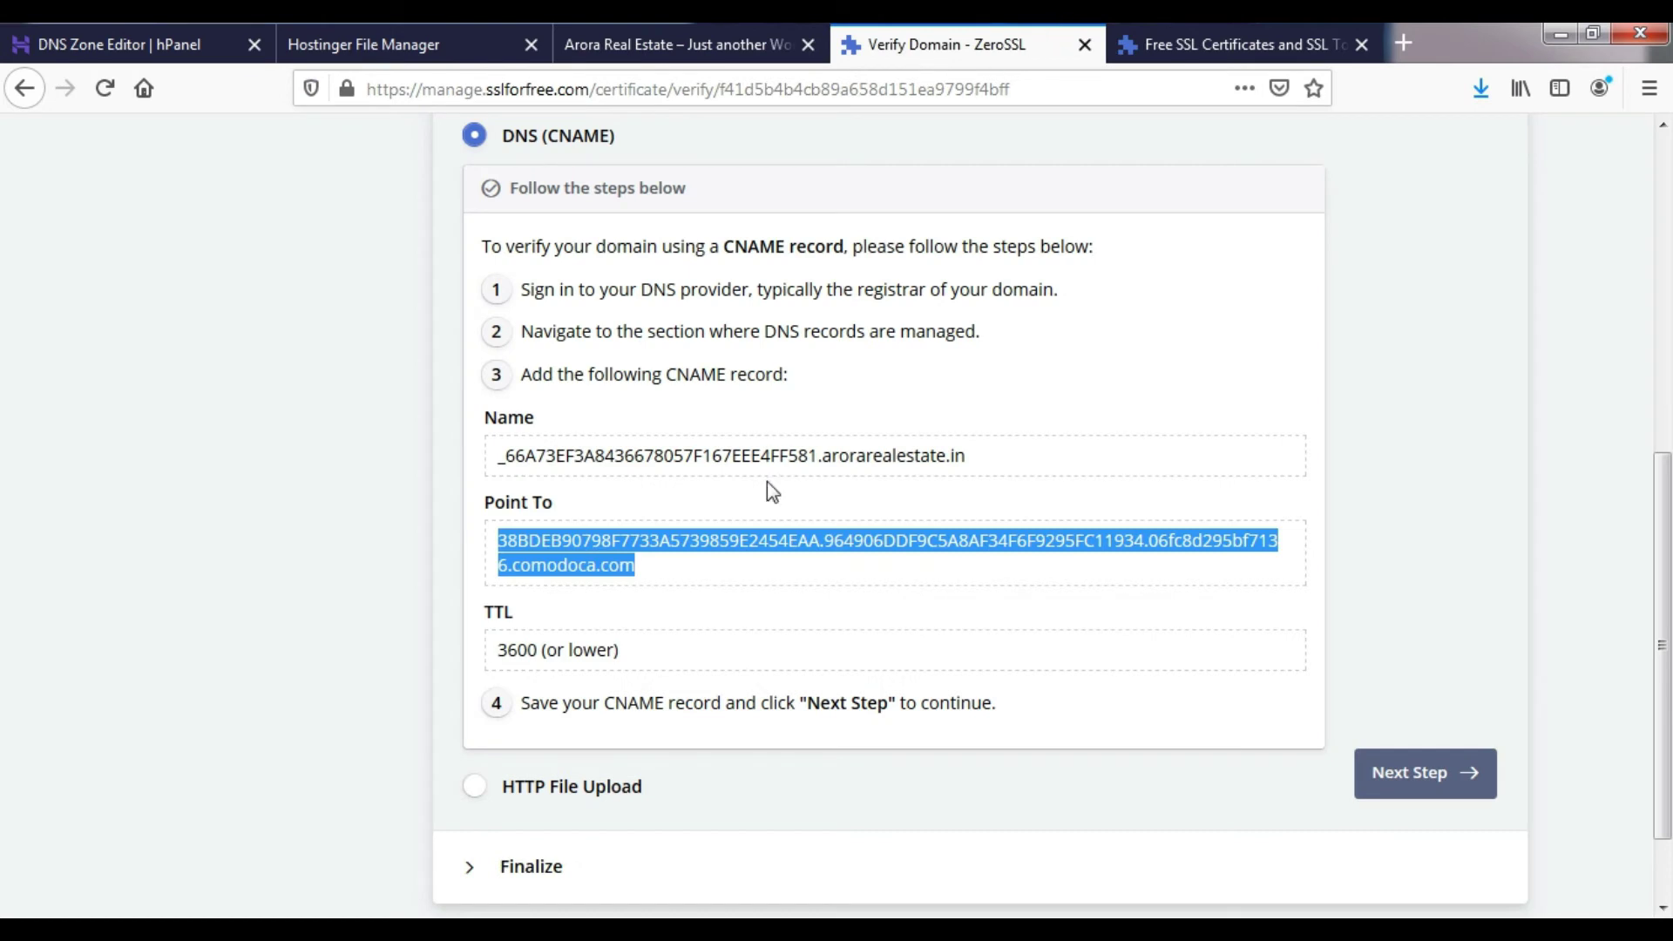
{"action": "double_click", "coordinate": [503, 650]}
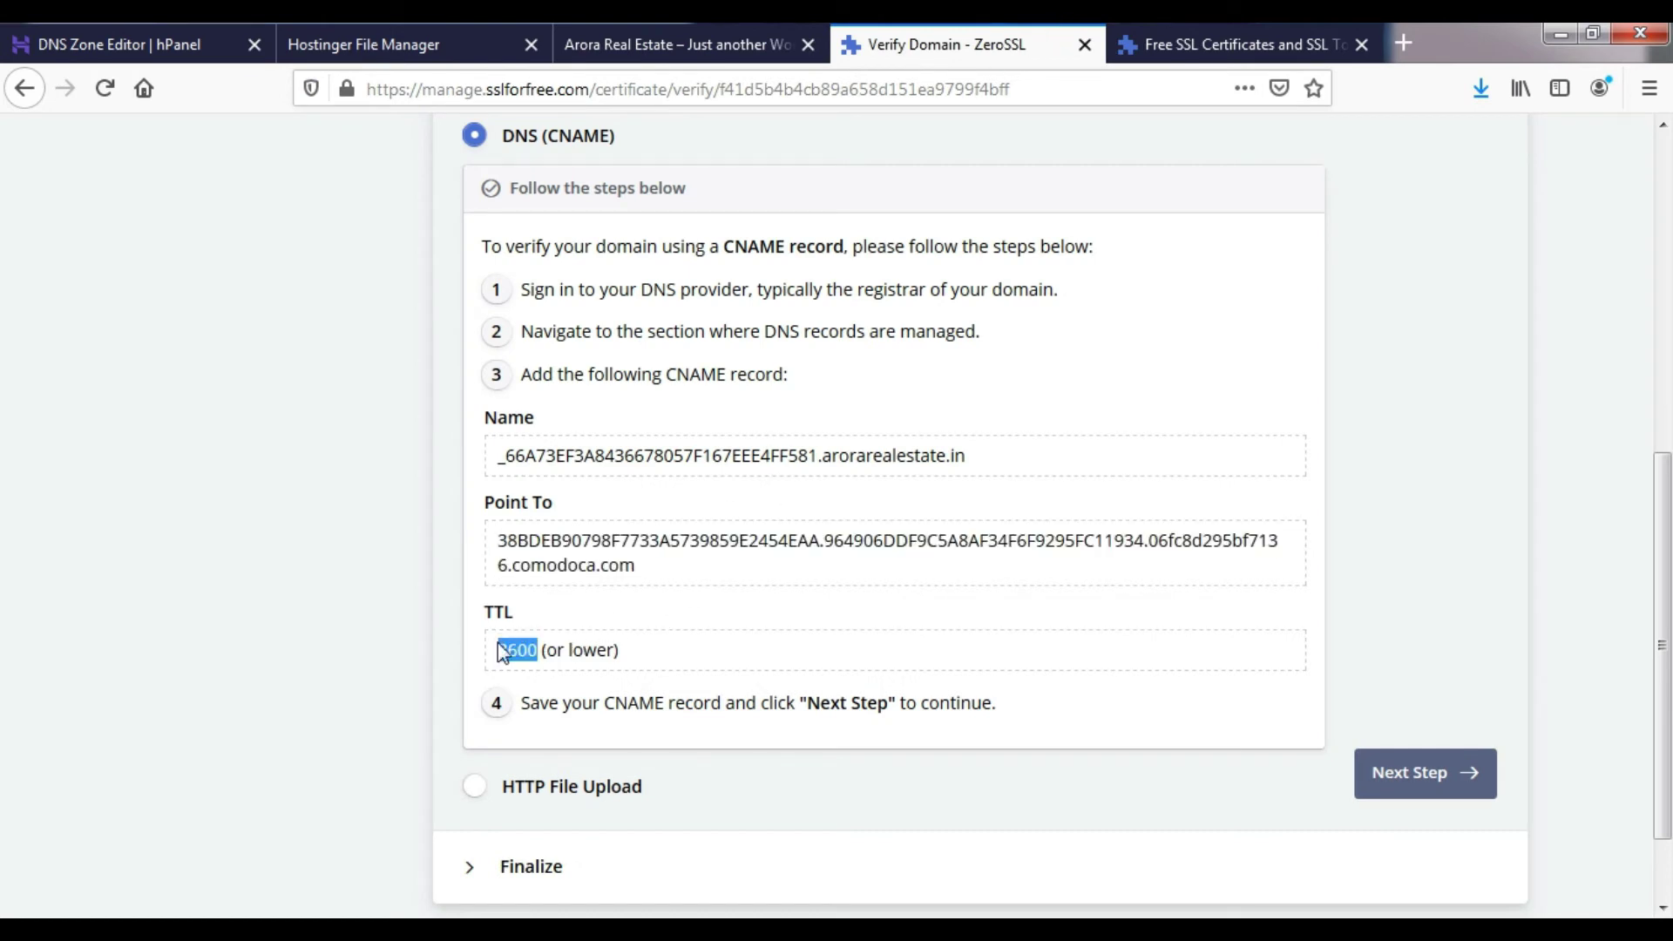
{"action": "left_click", "coordinate": [143, 23]}
{"action": "key", "text": "Tab"}
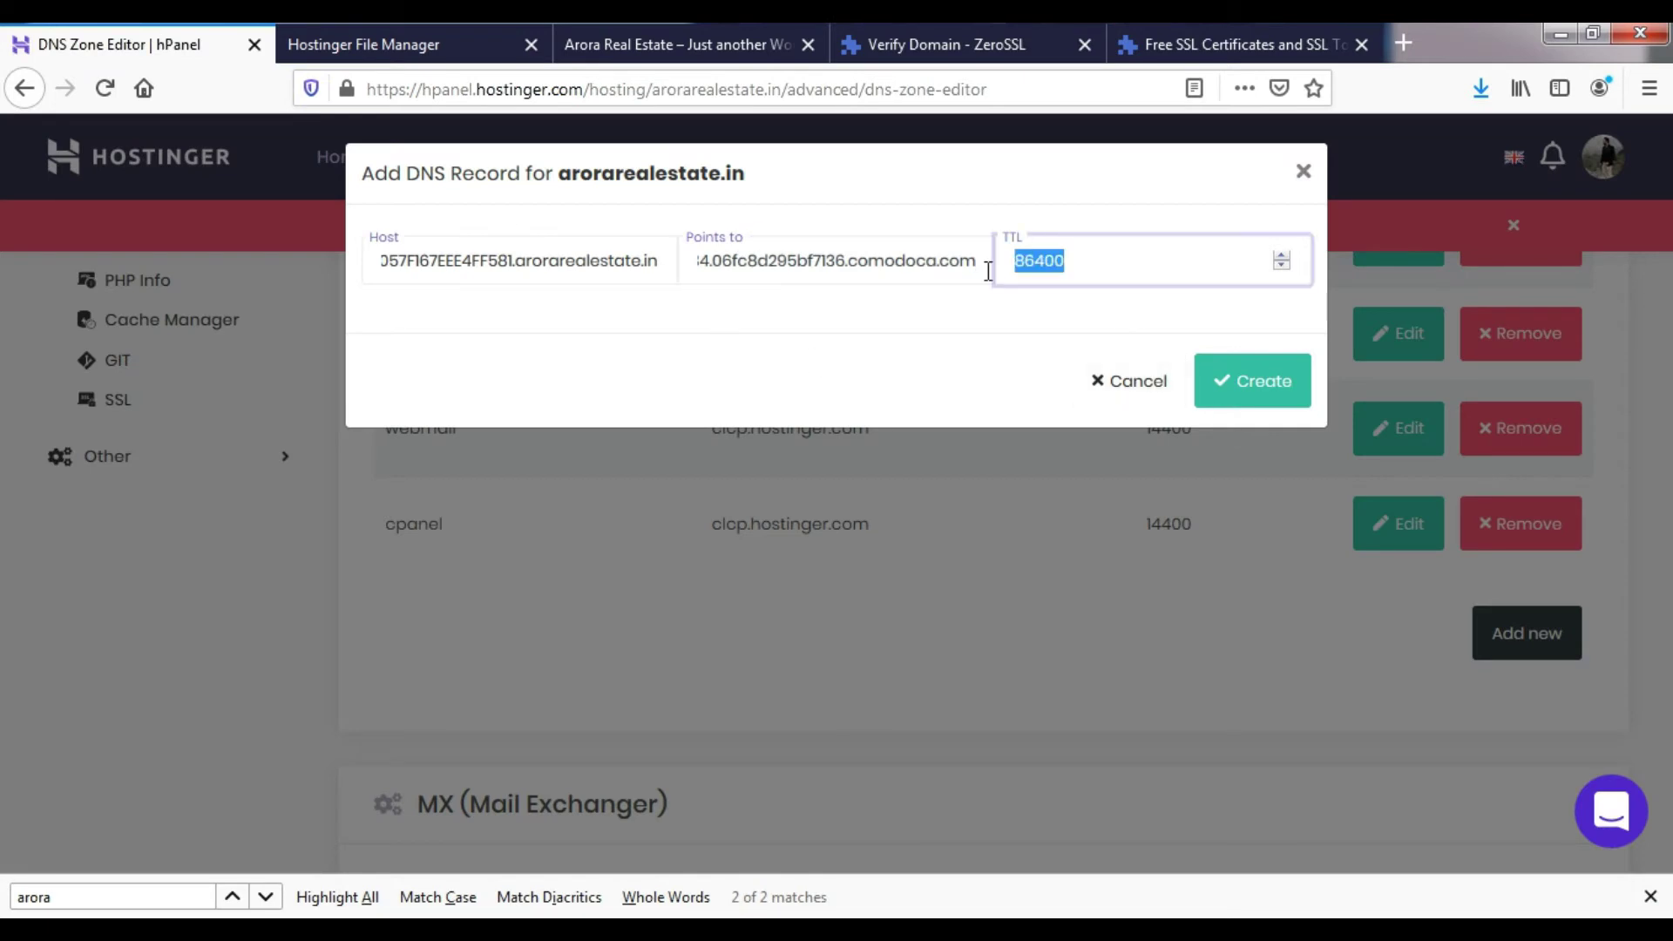
{"action": "type", "text": "3"}
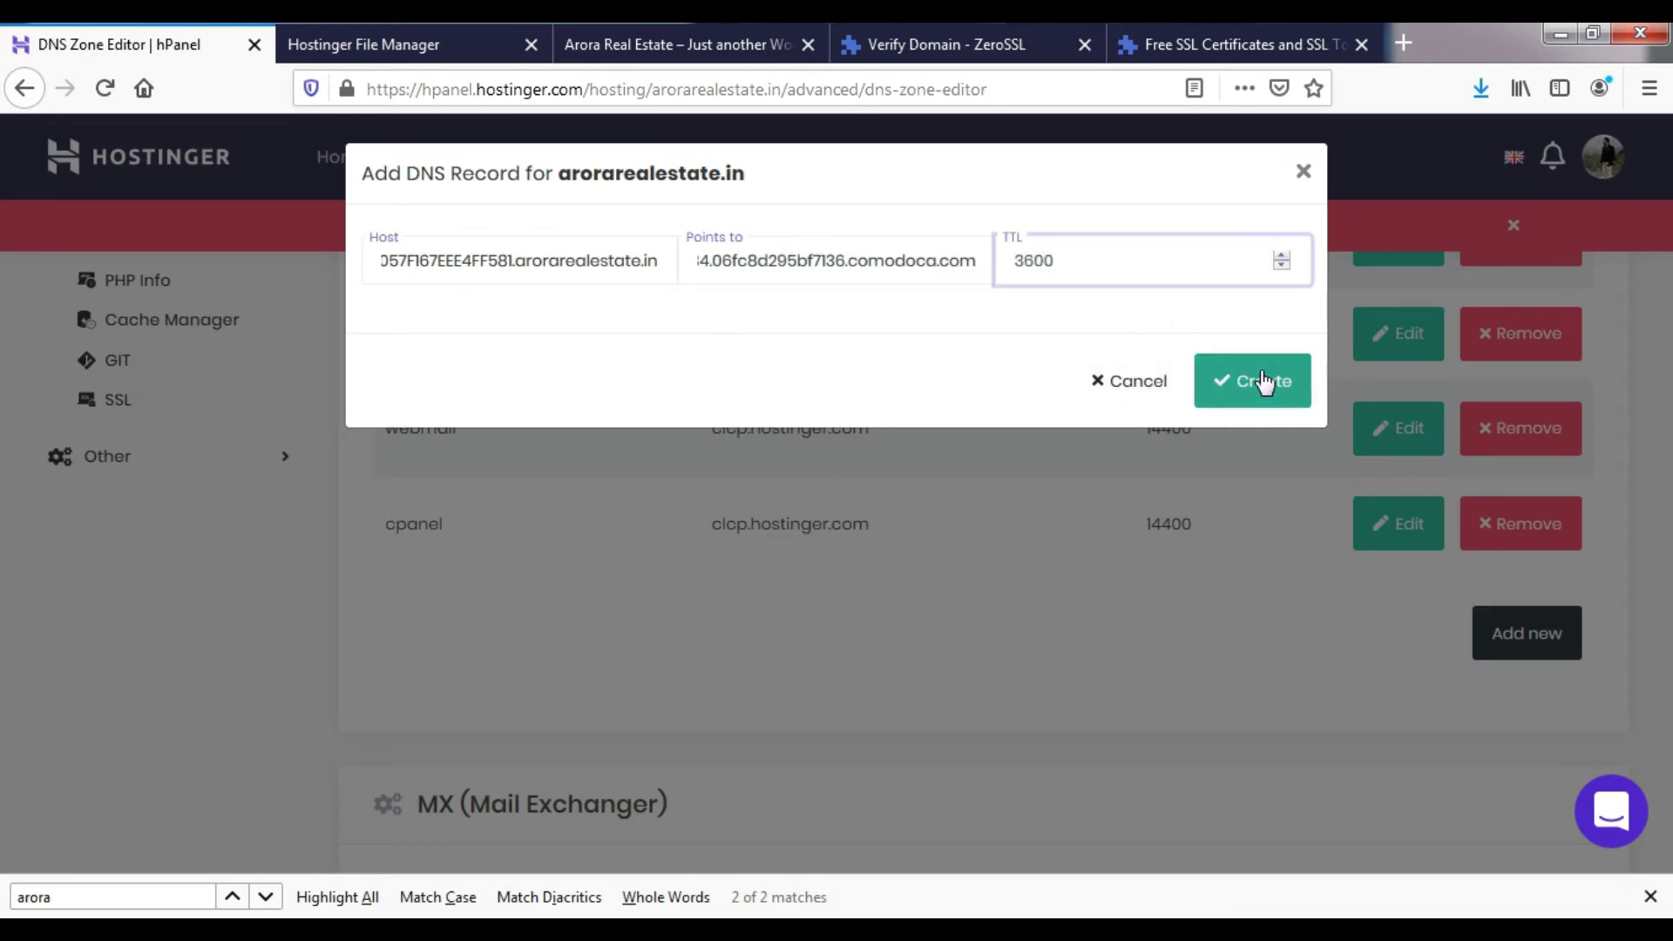
{"action": "left_click", "coordinate": [1260, 375]}
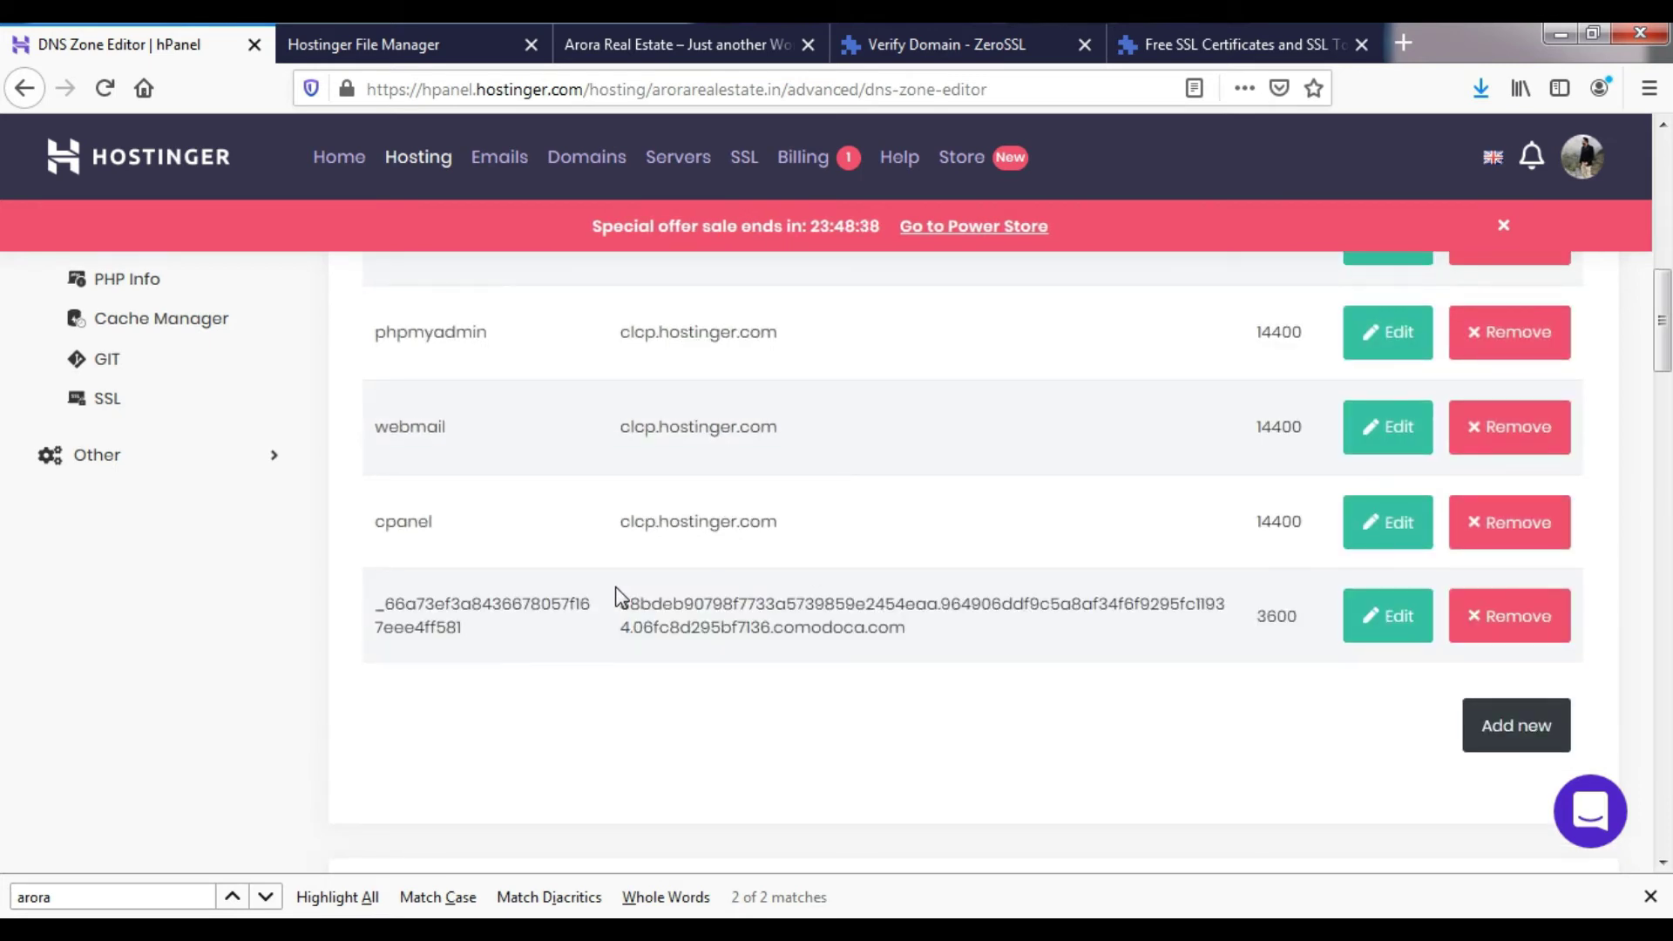
- Close the find bar and scroll down to the letsencrypt.org and comodoca.com CAA records
{"action": "scroll", "coordinate": [616, 598], "scroll_direction": "down", "scroll_amount": 5}
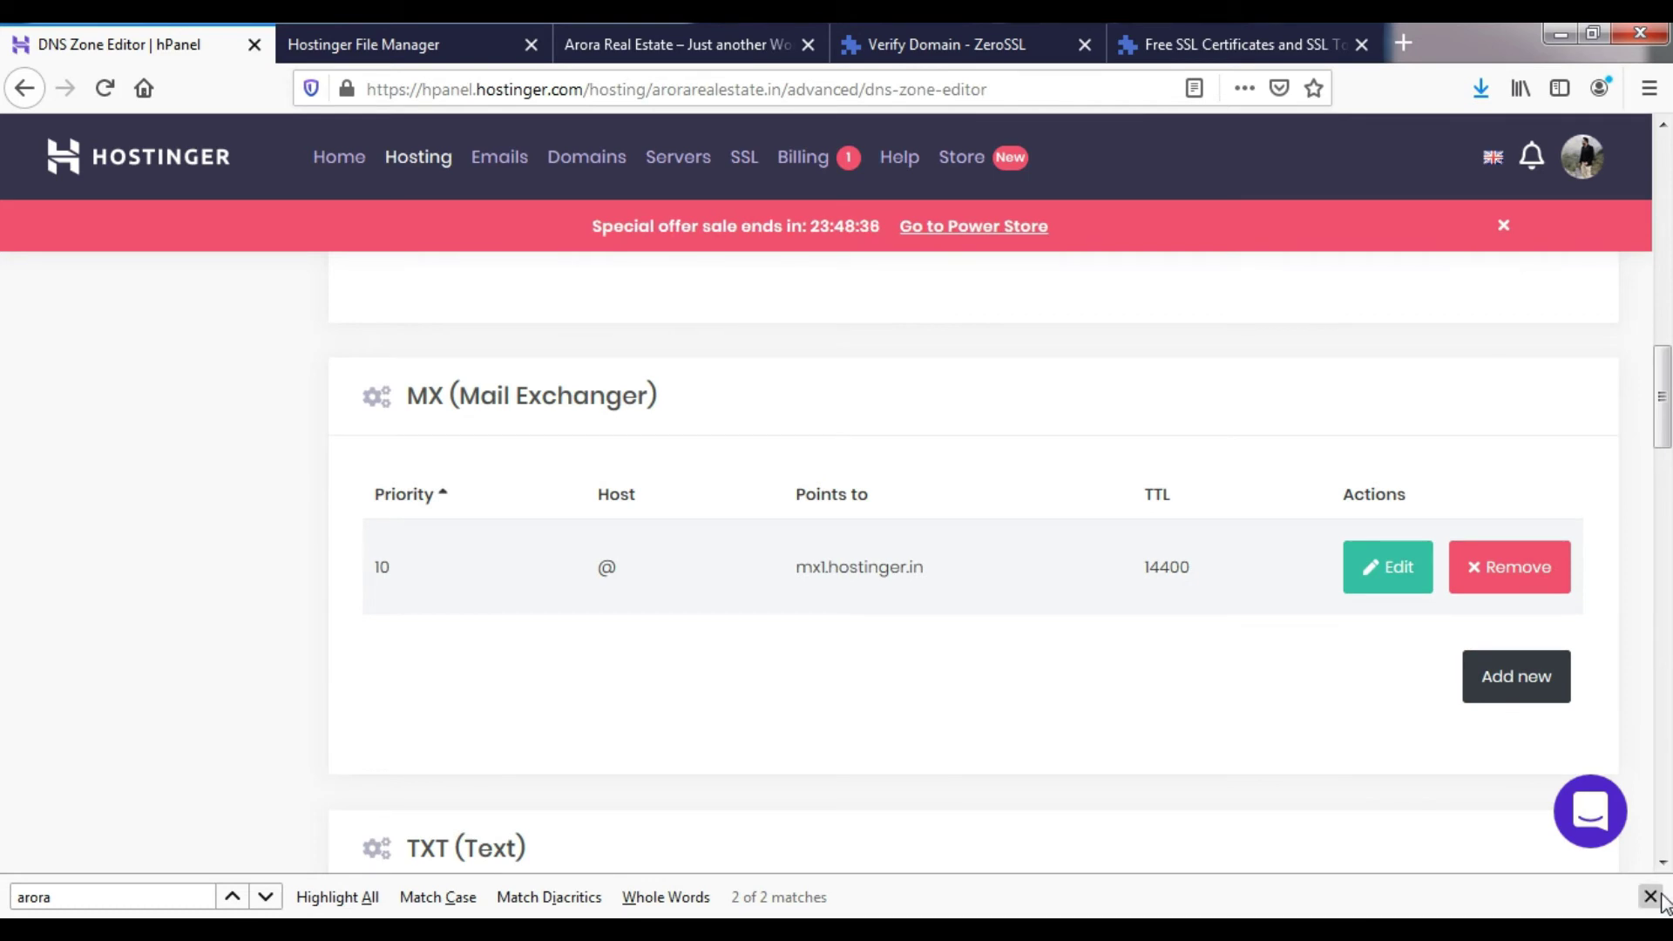
{"action": "left_click", "coordinate": [1650, 897]}
{"action": "scroll", "coordinate": [859, 732], "scroll_direction": "down", "scroll_amount": 6}
{"action": "scroll", "coordinate": [740, 680], "scroll_direction": "down", "scroll_amount": 10}
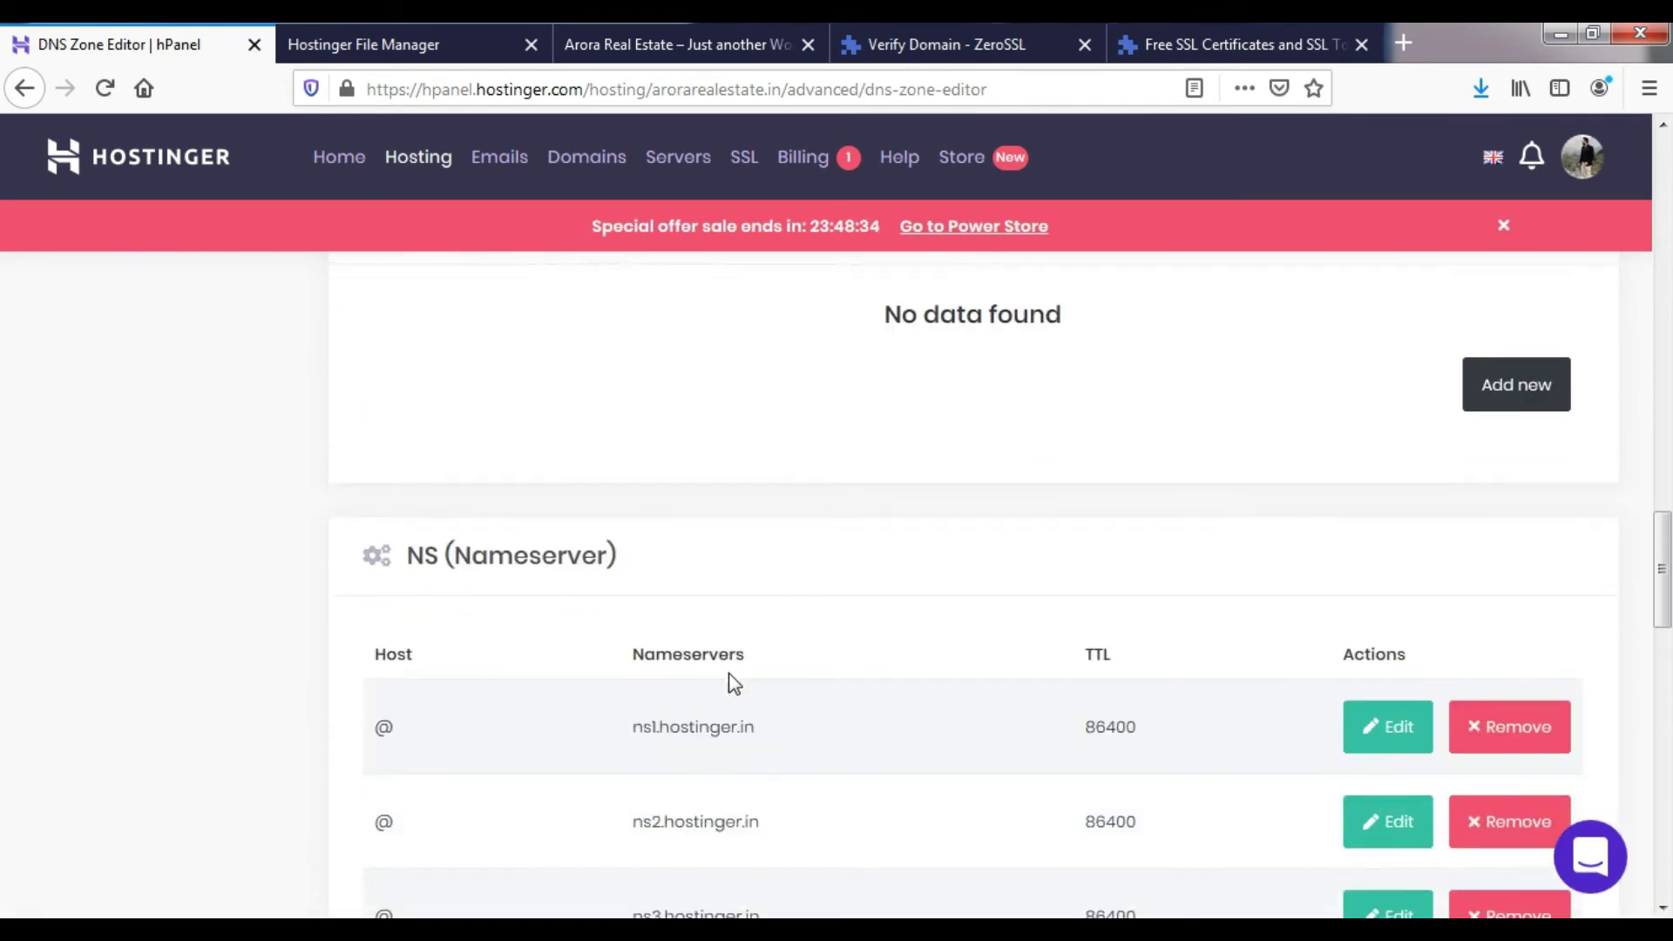
{"action": "scroll", "coordinate": [735, 684], "scroll_direction": "down", "scroll_amount": 3}
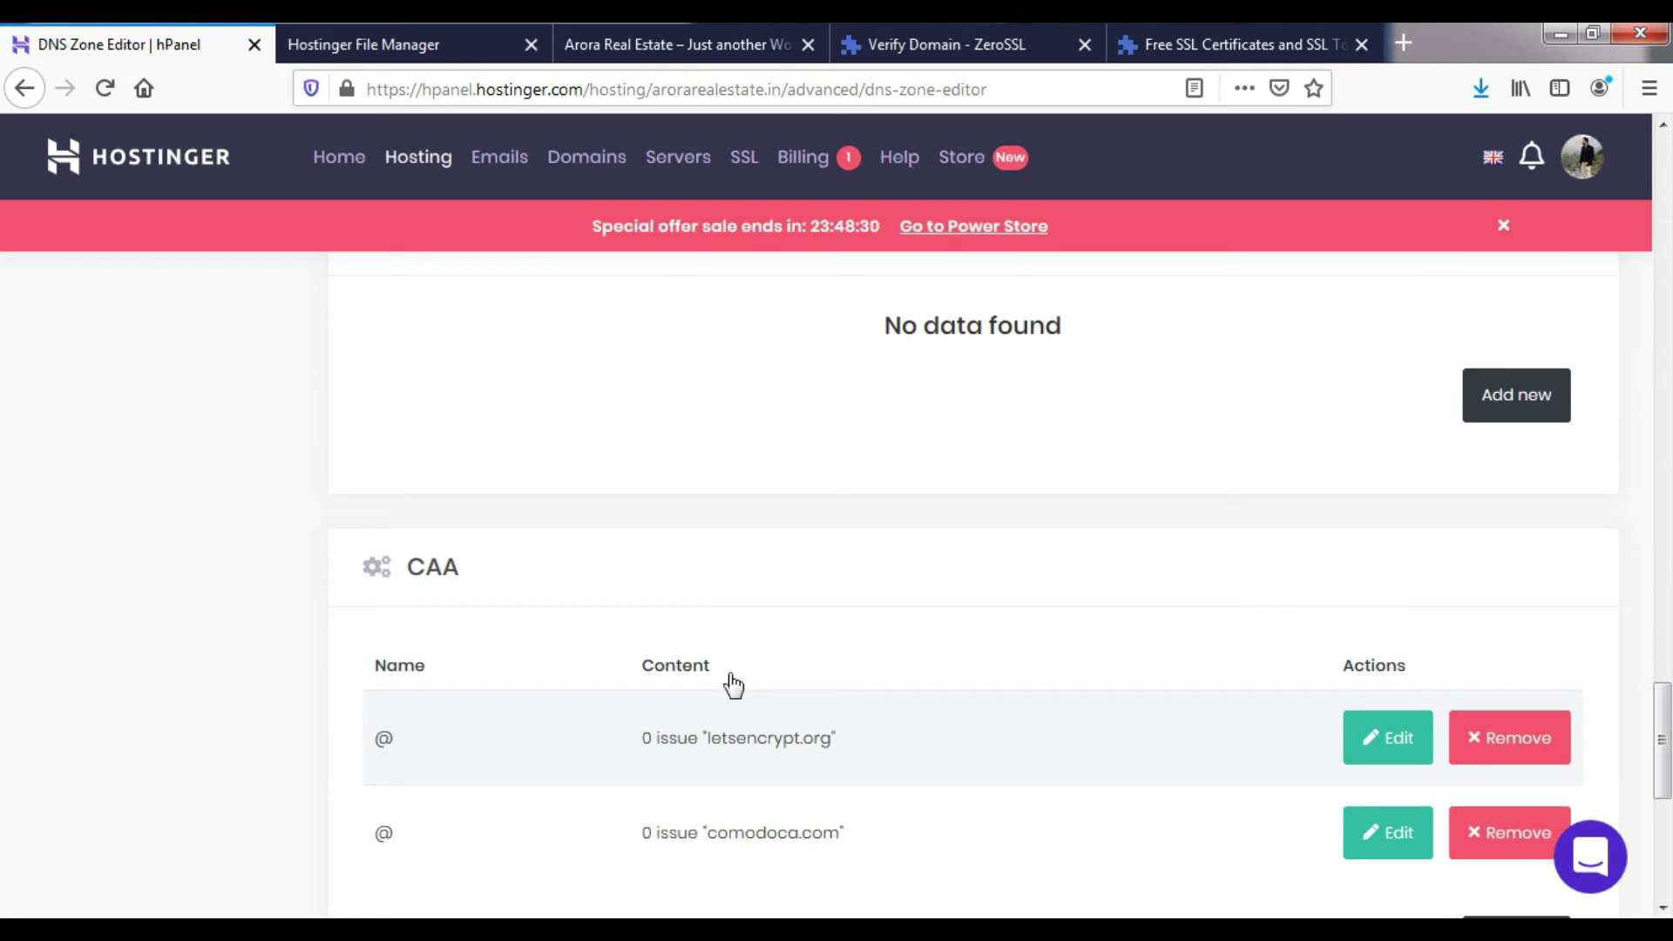
{"action": "scroll", "coordinate": [730, 684], "scroll_direction": "down", "scroll_amount": 1}
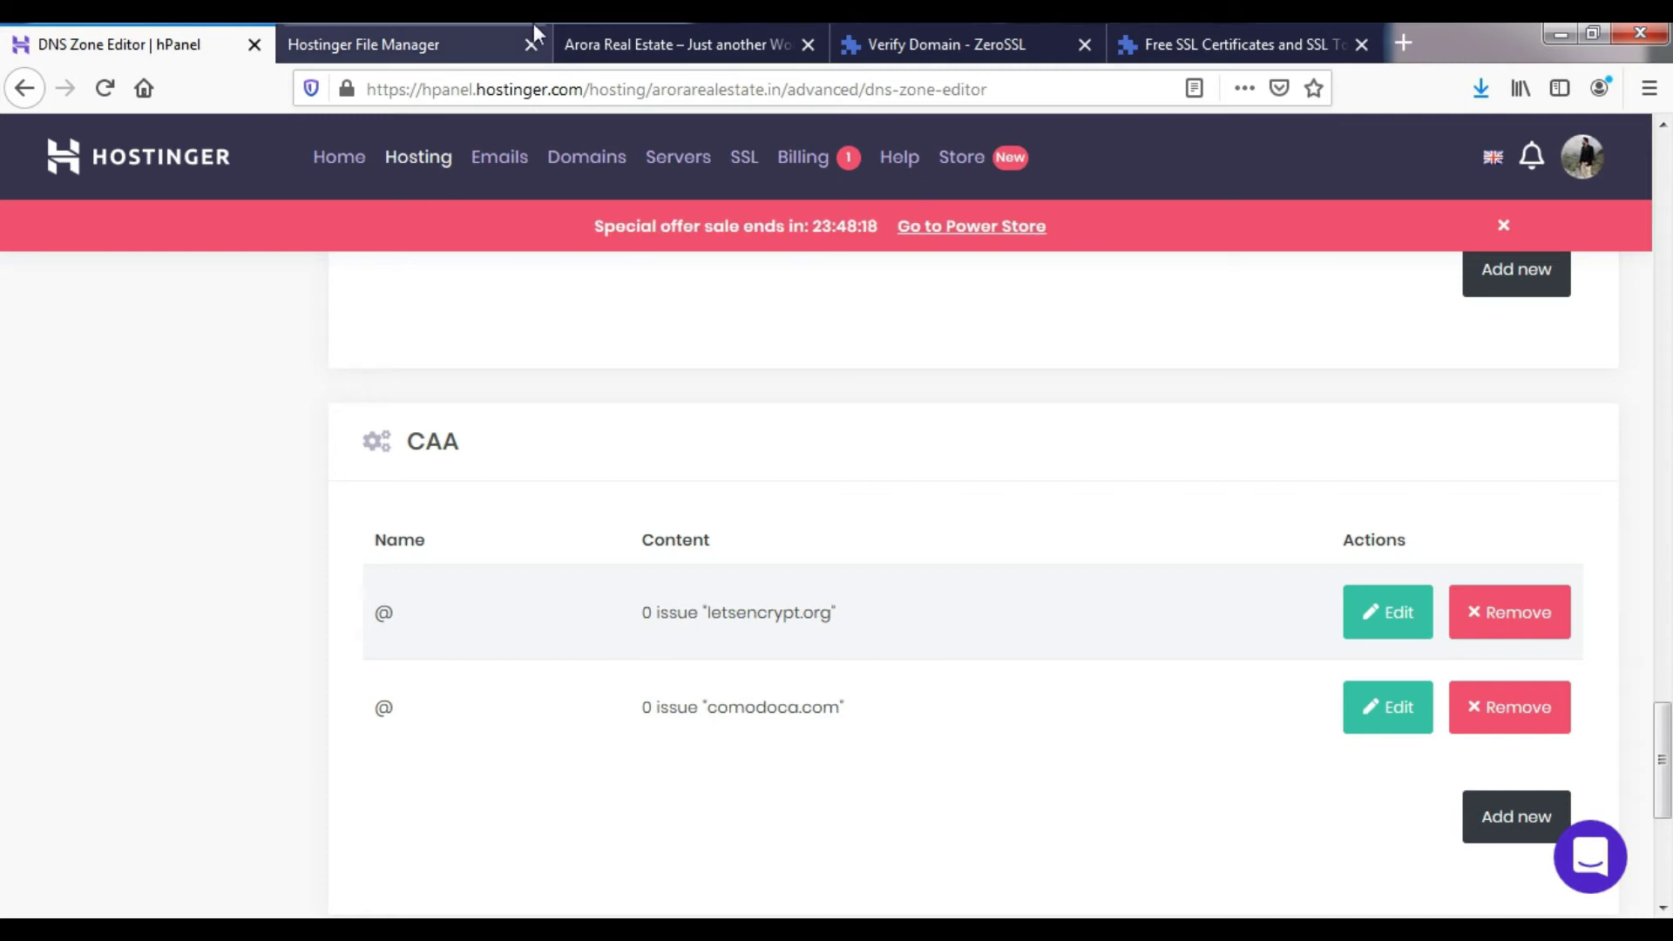
- Choose Email Verification for arorarealestate.in and run Verify Domain, which reports Invalid CAA Records
{"action": "left_click", "coordinate": [920, 32]}
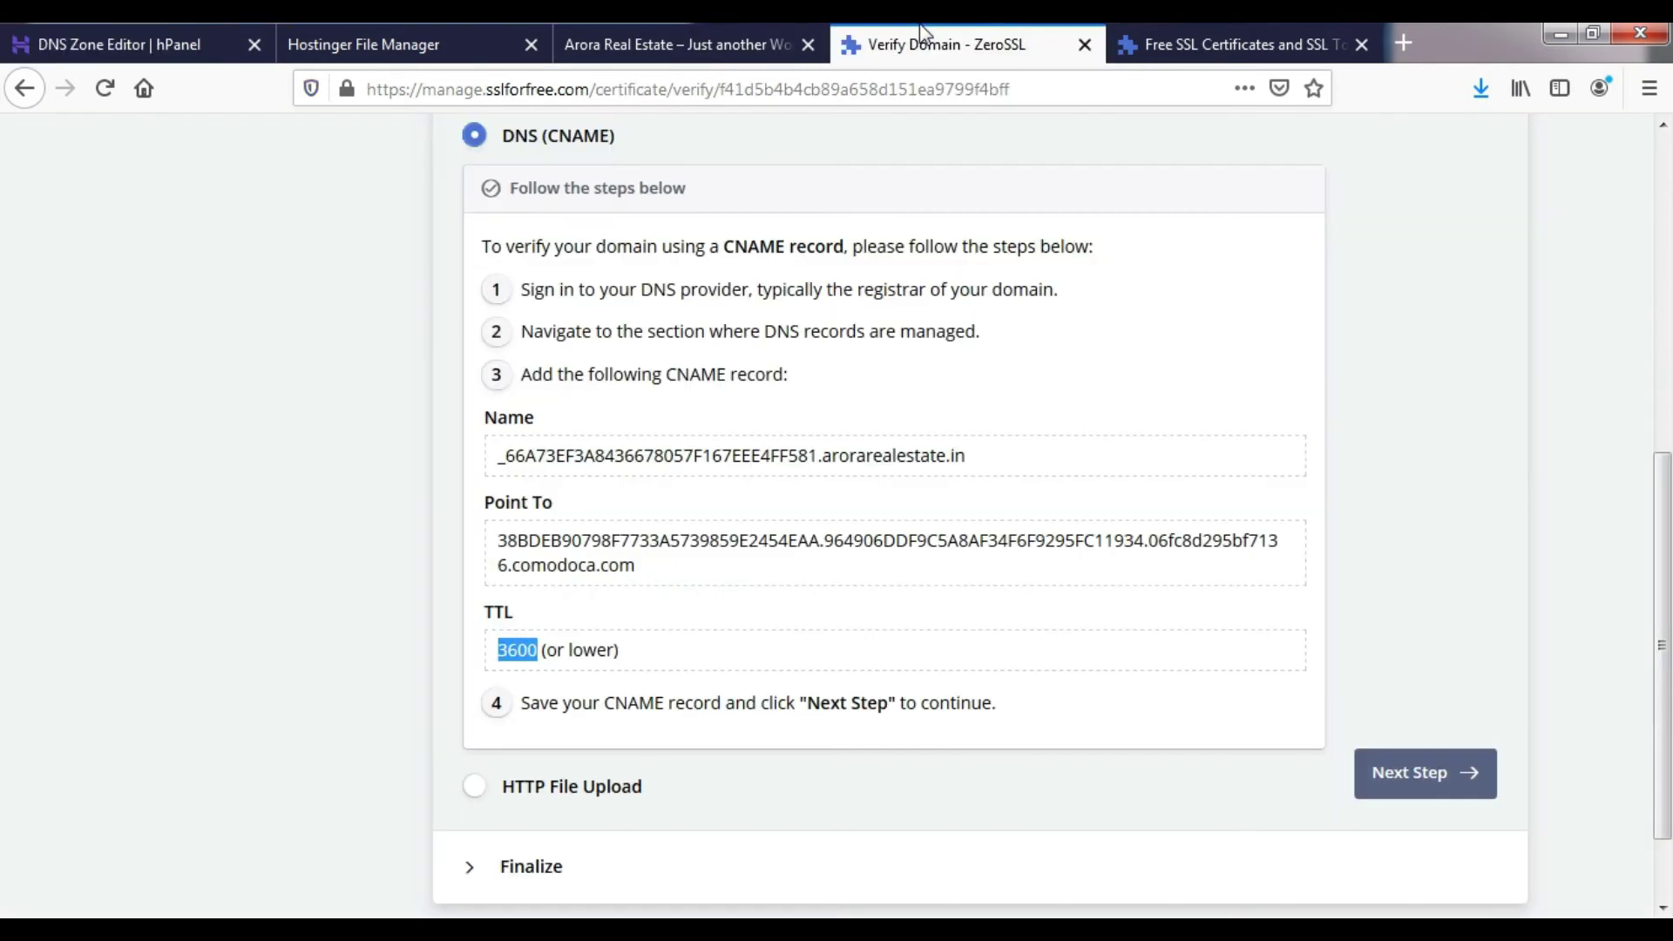
{"action": "scroll", "coordinate": [778, 436], "scroll_direction": "up", "scroll_amount": 5}
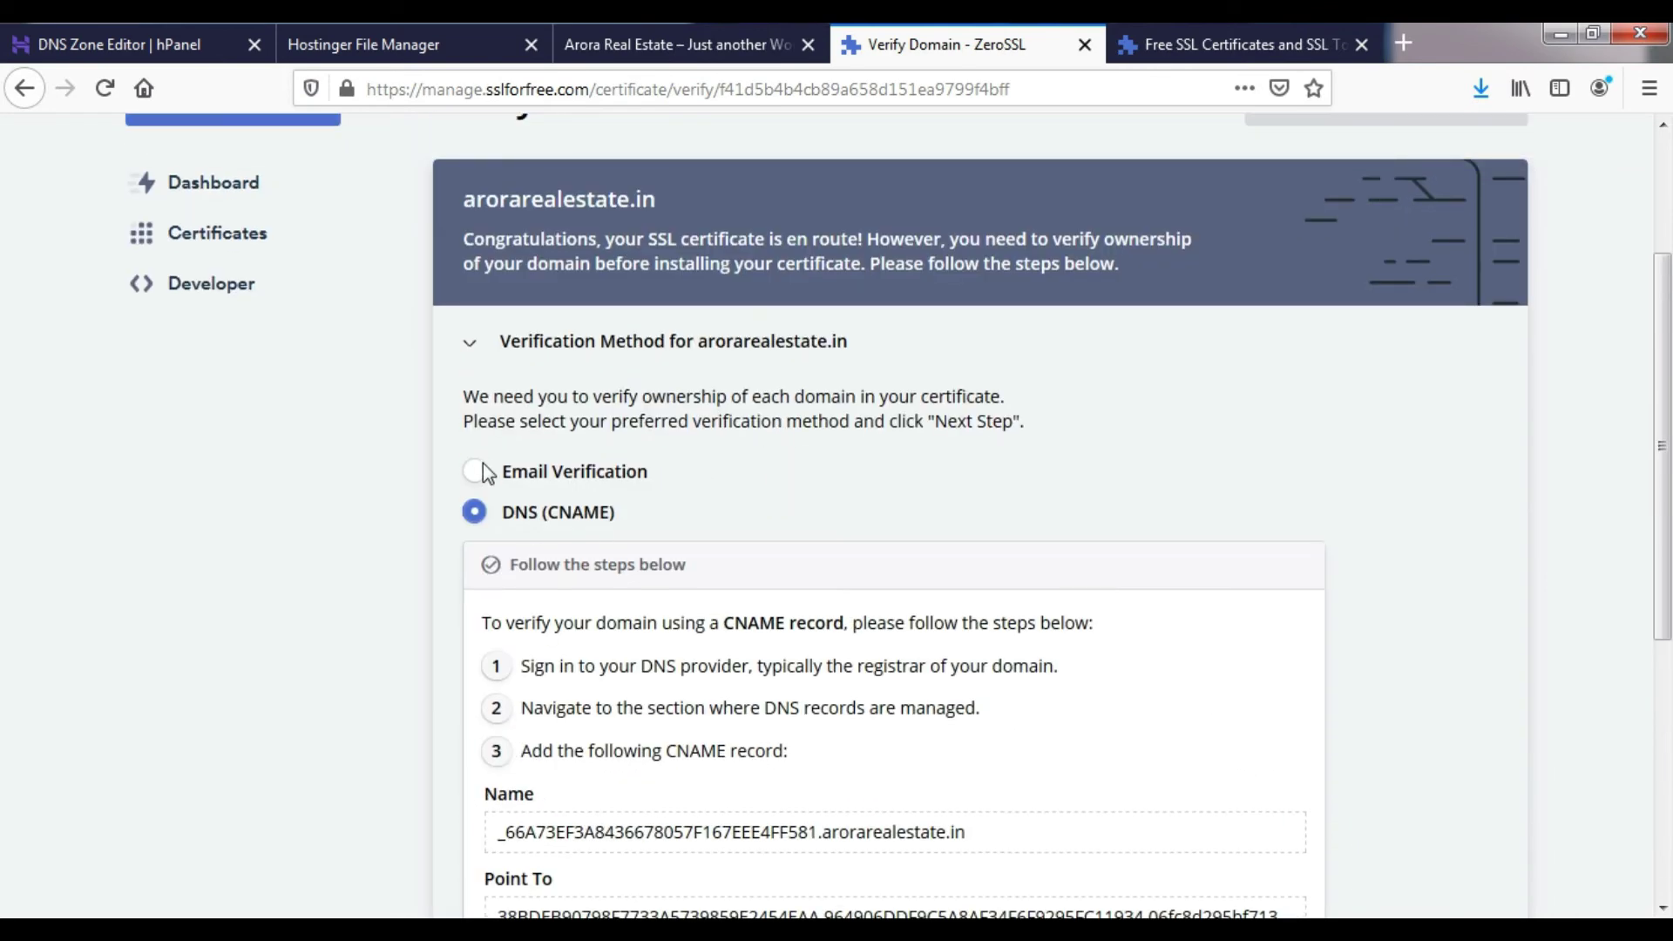
{"action": "left_click", "coordinate": [475, 471]}
{"action": "scroll", "coordinate": [785, 532], "scroll_direction": "down", "scroll_amount": 1}
{"action": "left_click", "coordinate": [1432, 660]}
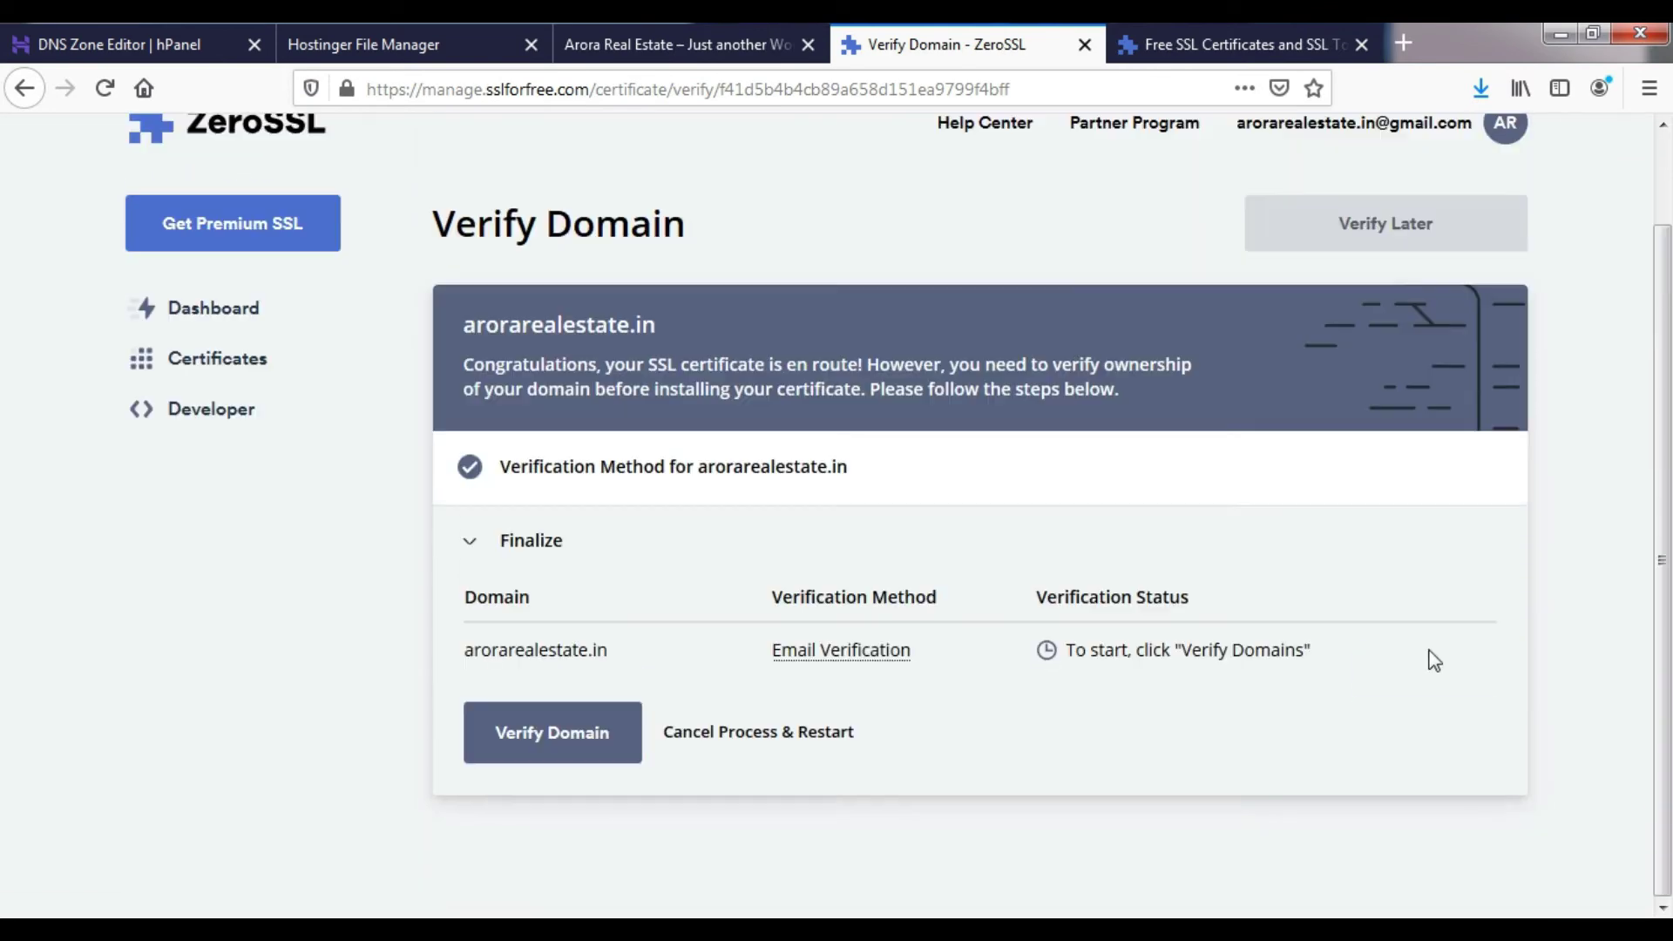
{"action": "left_click", "coordinate": [575, 732]}
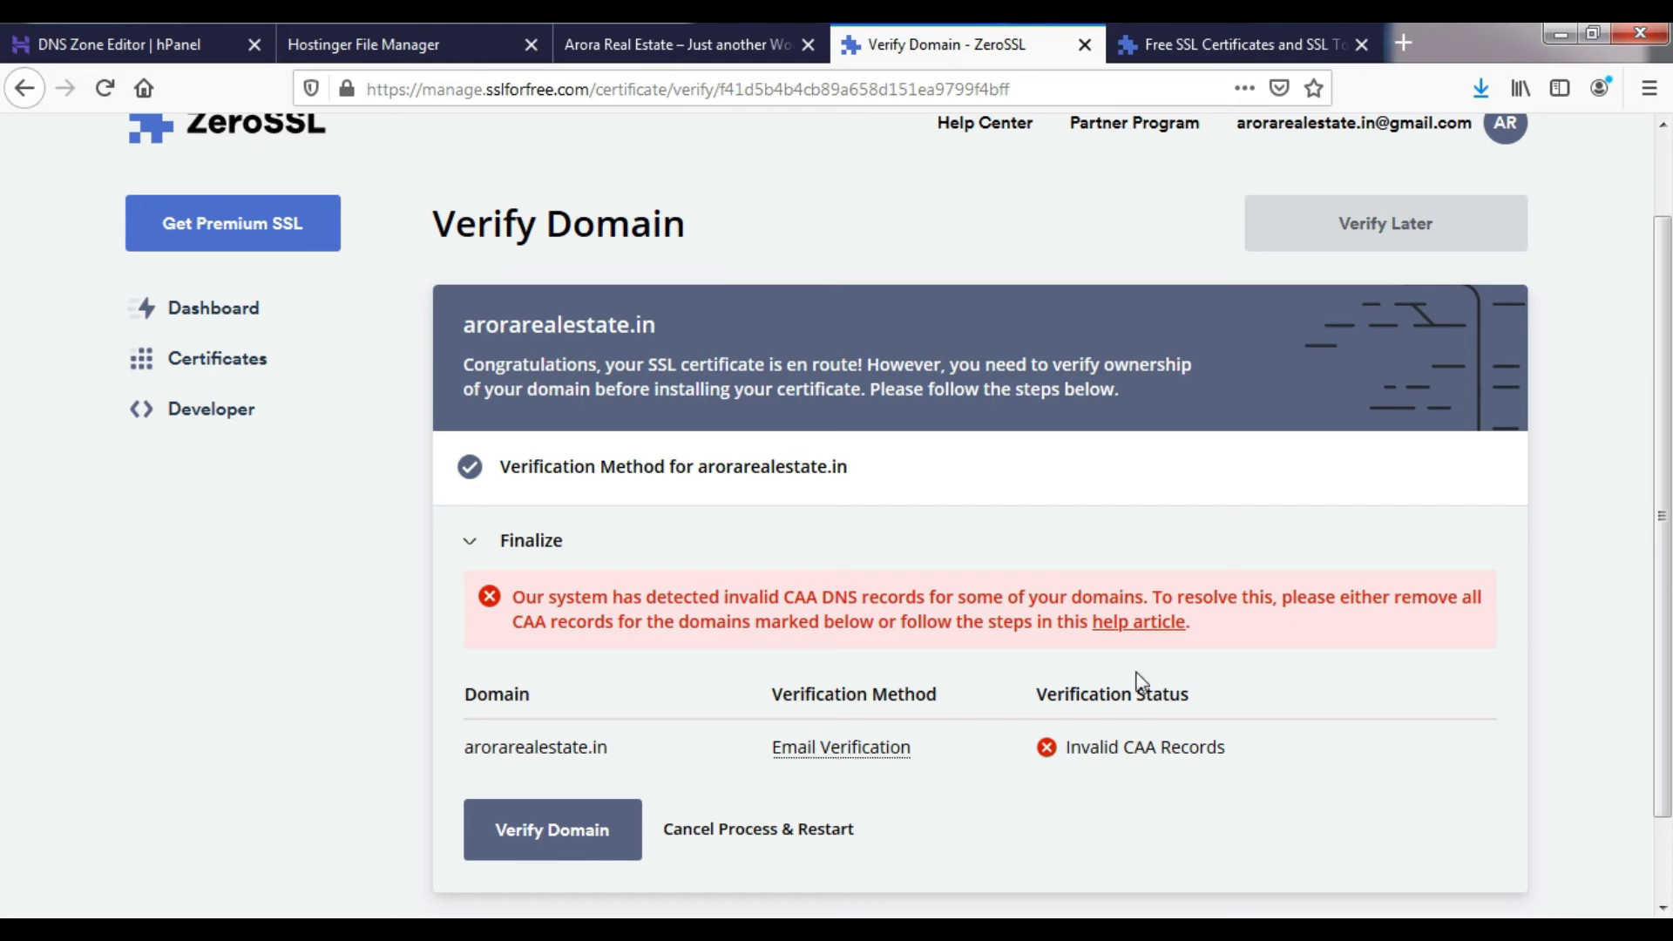
- Open ZeroSSL's Invalid CAA Records article and select its recommended sectigo.com CAA value
{"action": "left_click", "coordinate": [1133, 634]}
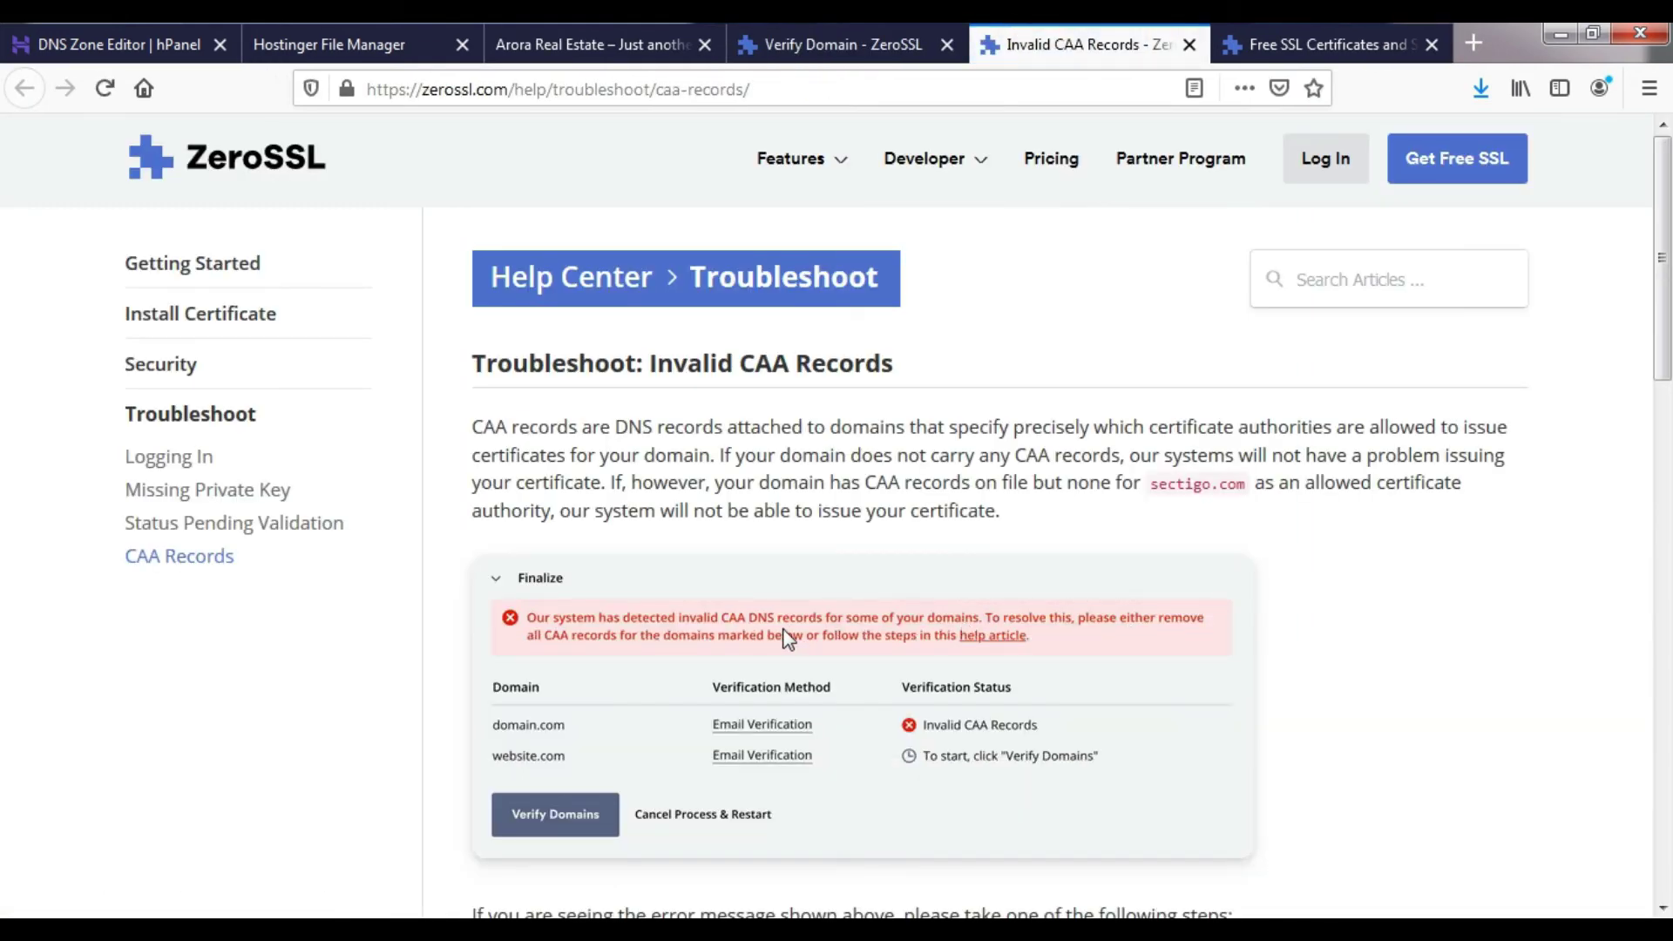
{"action": "scroll", "coordinate": [789, 639], "scroll_direction": "down", "scroll_amount": 4}
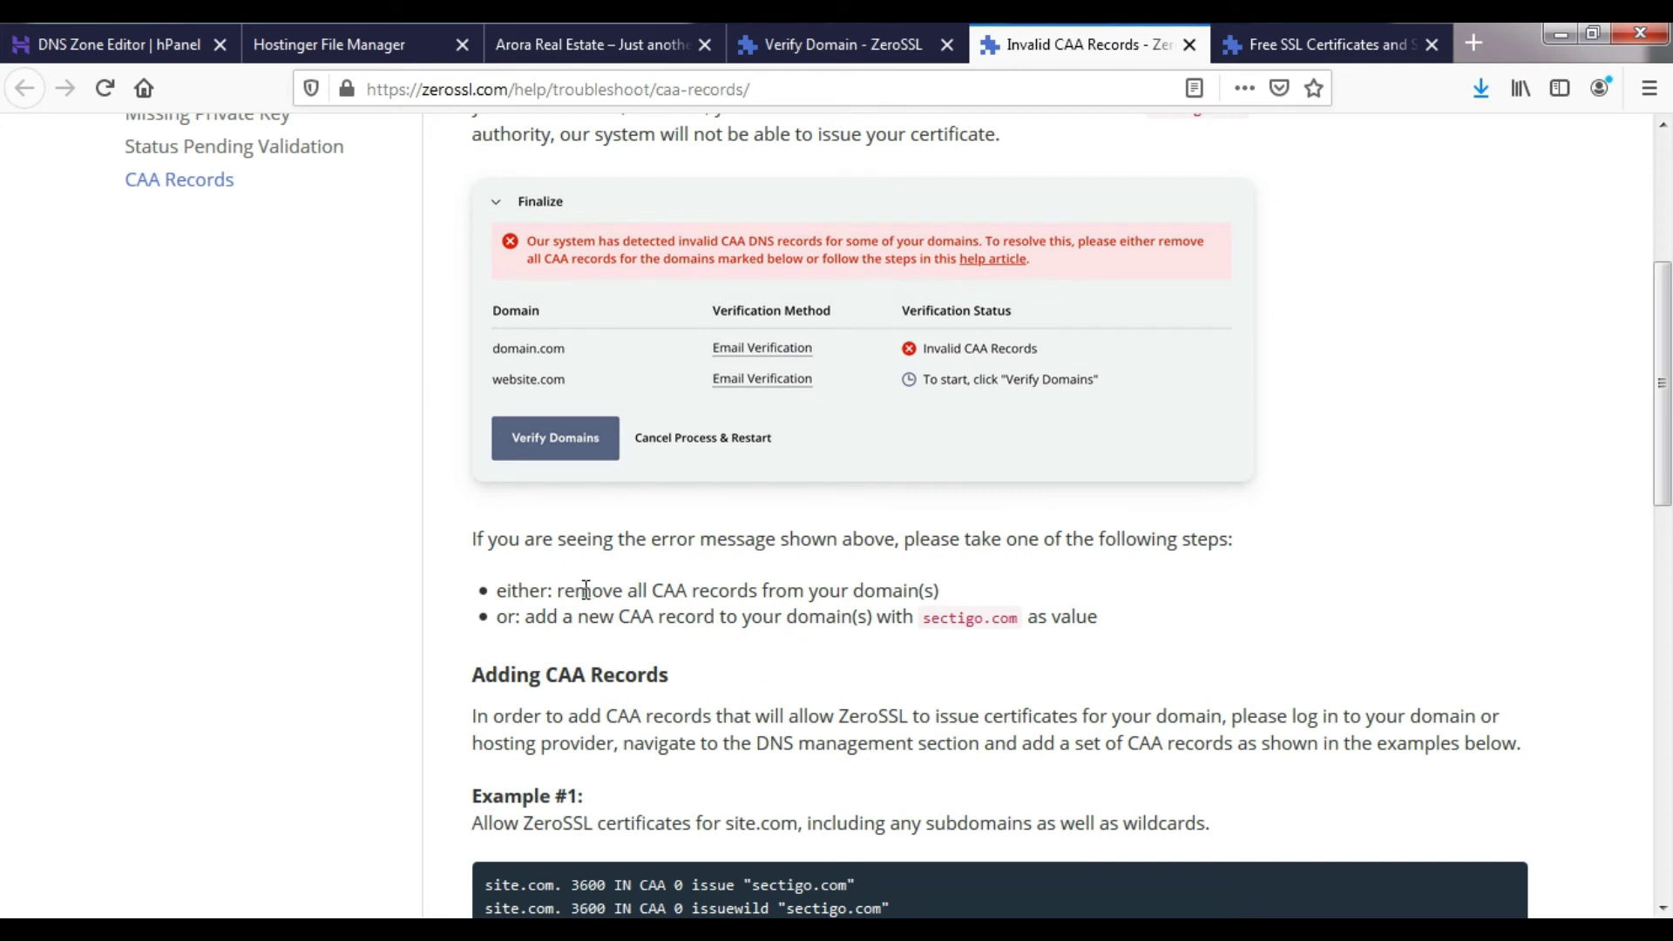
{"action": "left_click_drag", "start_coordinate": [564, 590], "coordinate": [941, 591]}
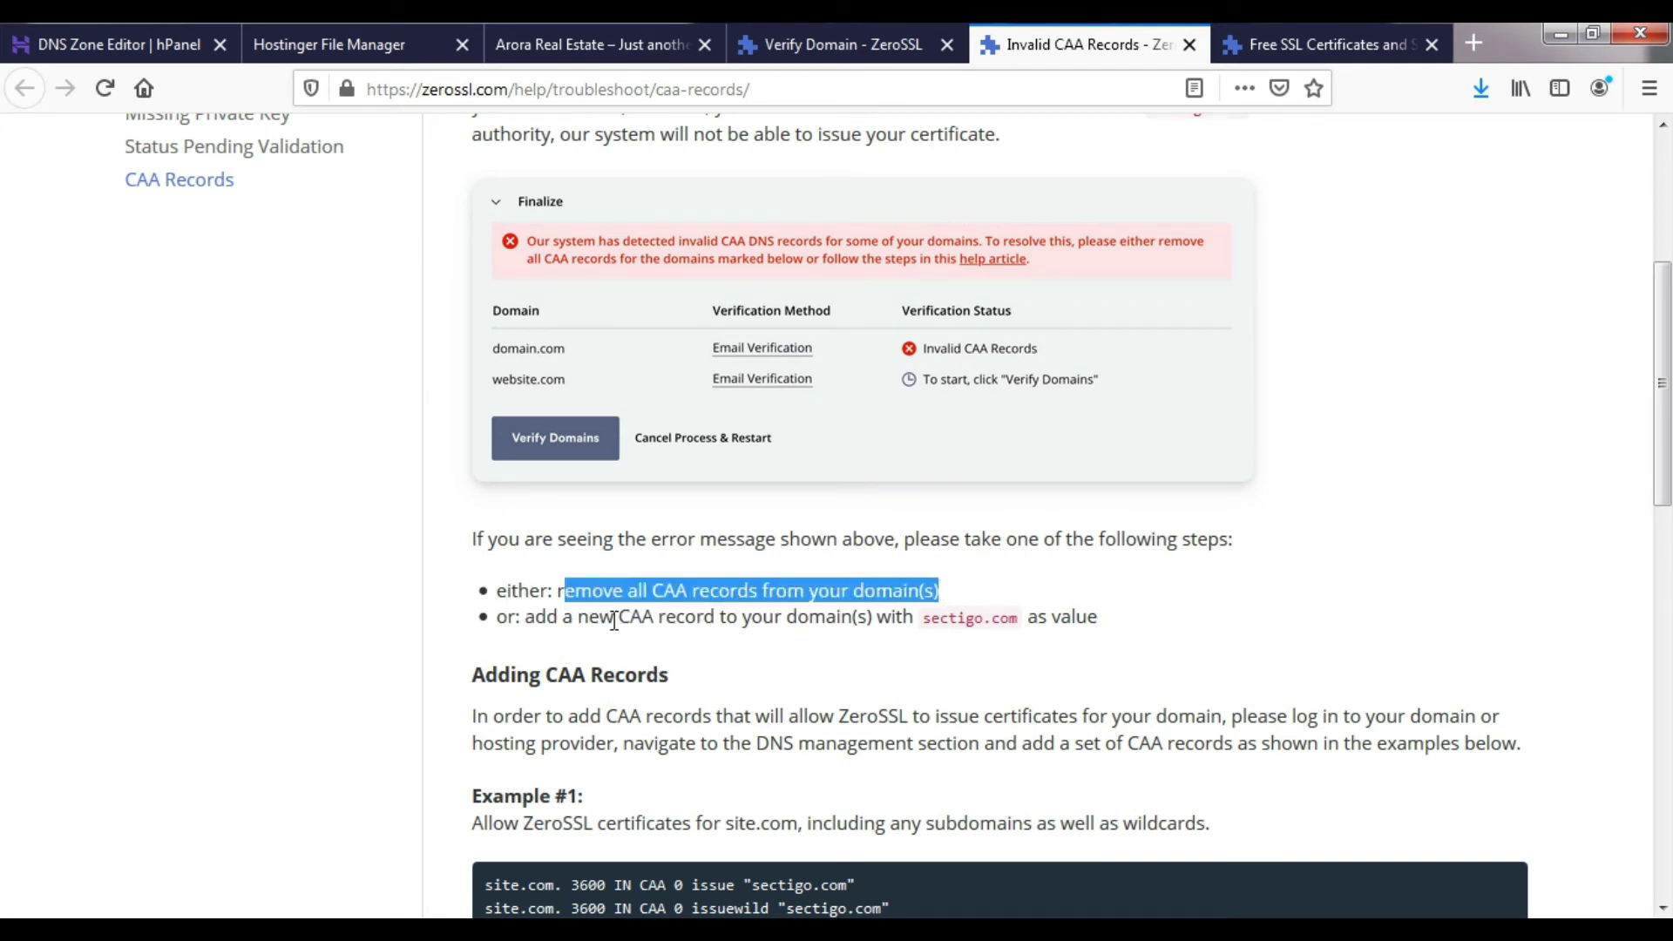
{"action": "left_click_drag", "start_coordinate": [614, 619], "coordinate": [1018, 627]}
{"action": "key", "text": "ctrl+c"}
{"action": "left_click", "coordinate": [922, 621]}
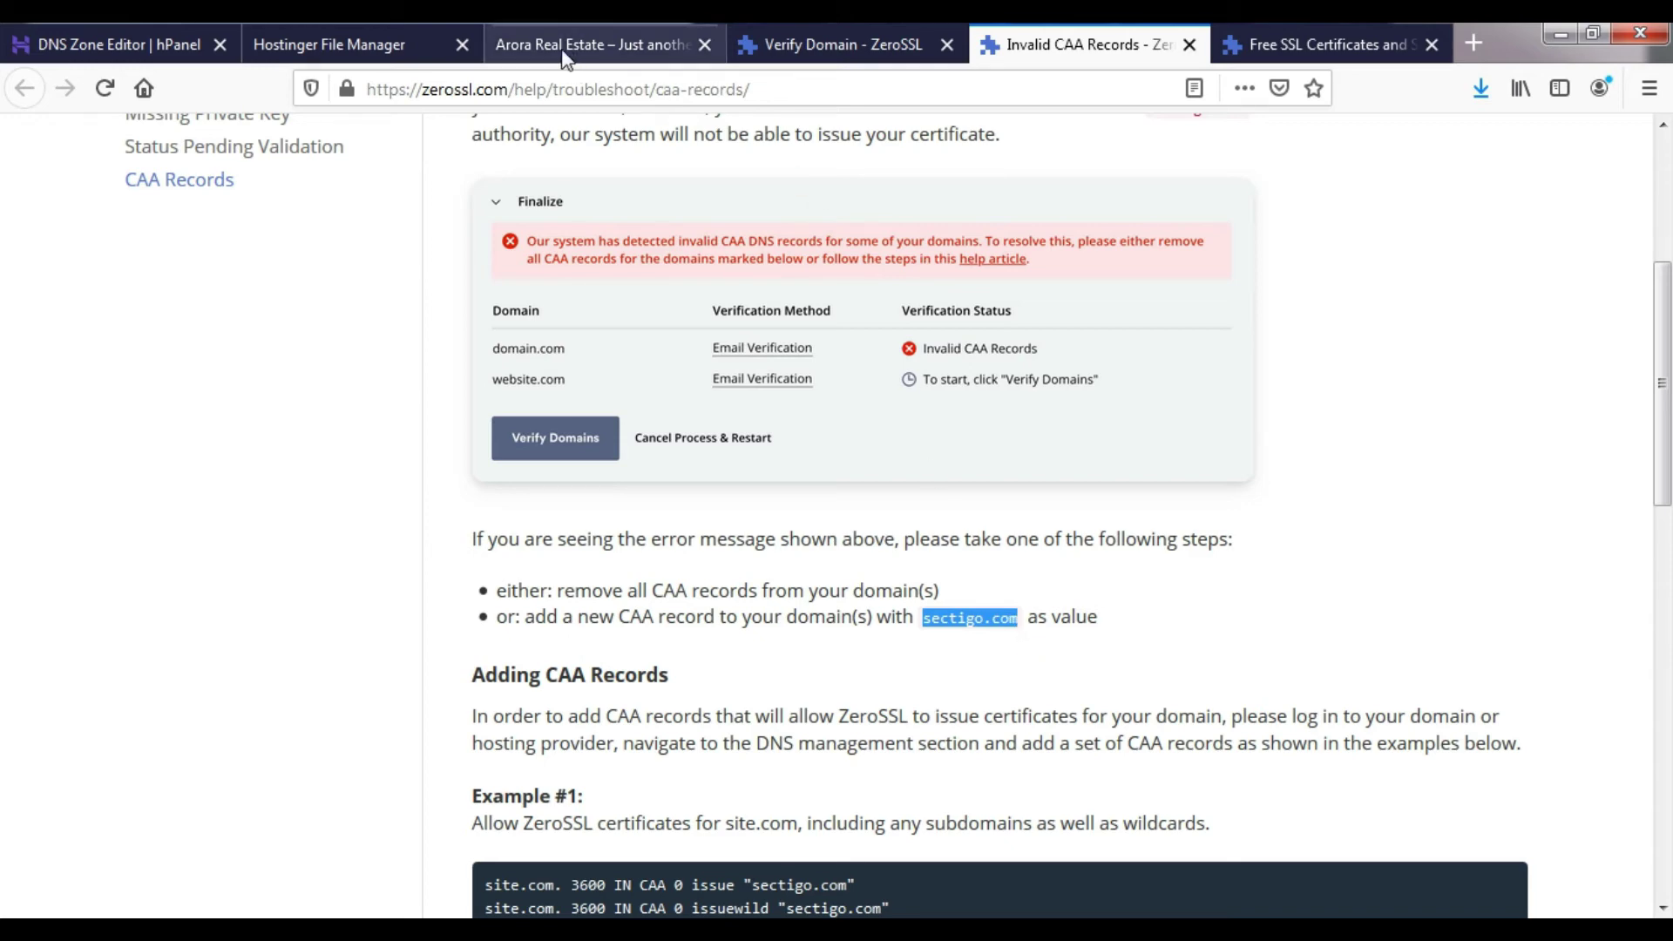
{"action": "left_click", "coordinate": [584, 39]}
- Start a new CAA record with Name @ and pasted sectigo.com content, then abandon it
{"action": "left_click", "coordinate": [395, 28]}
{"action": "left_click", "coordinate": [14, 34]}
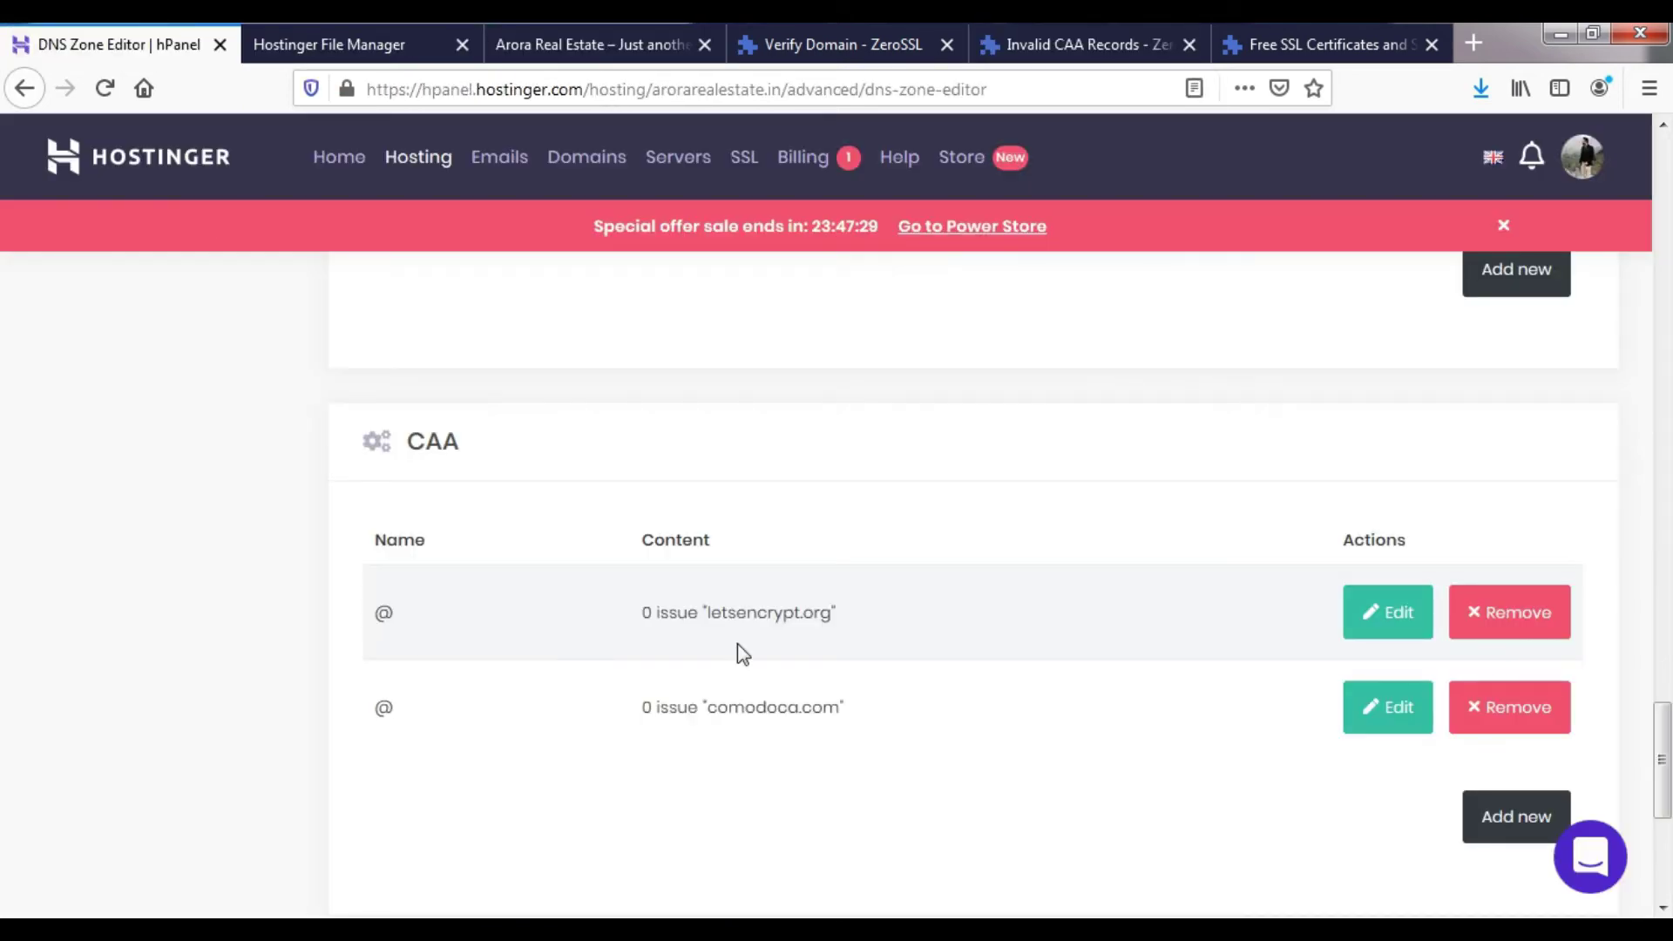
{"action": "scroll", "coordinate": [1220, 776], "scroll_direction": "down", "scroll_amount": 2}
{"action": "left_click", "coordinate": [1495, 694]}
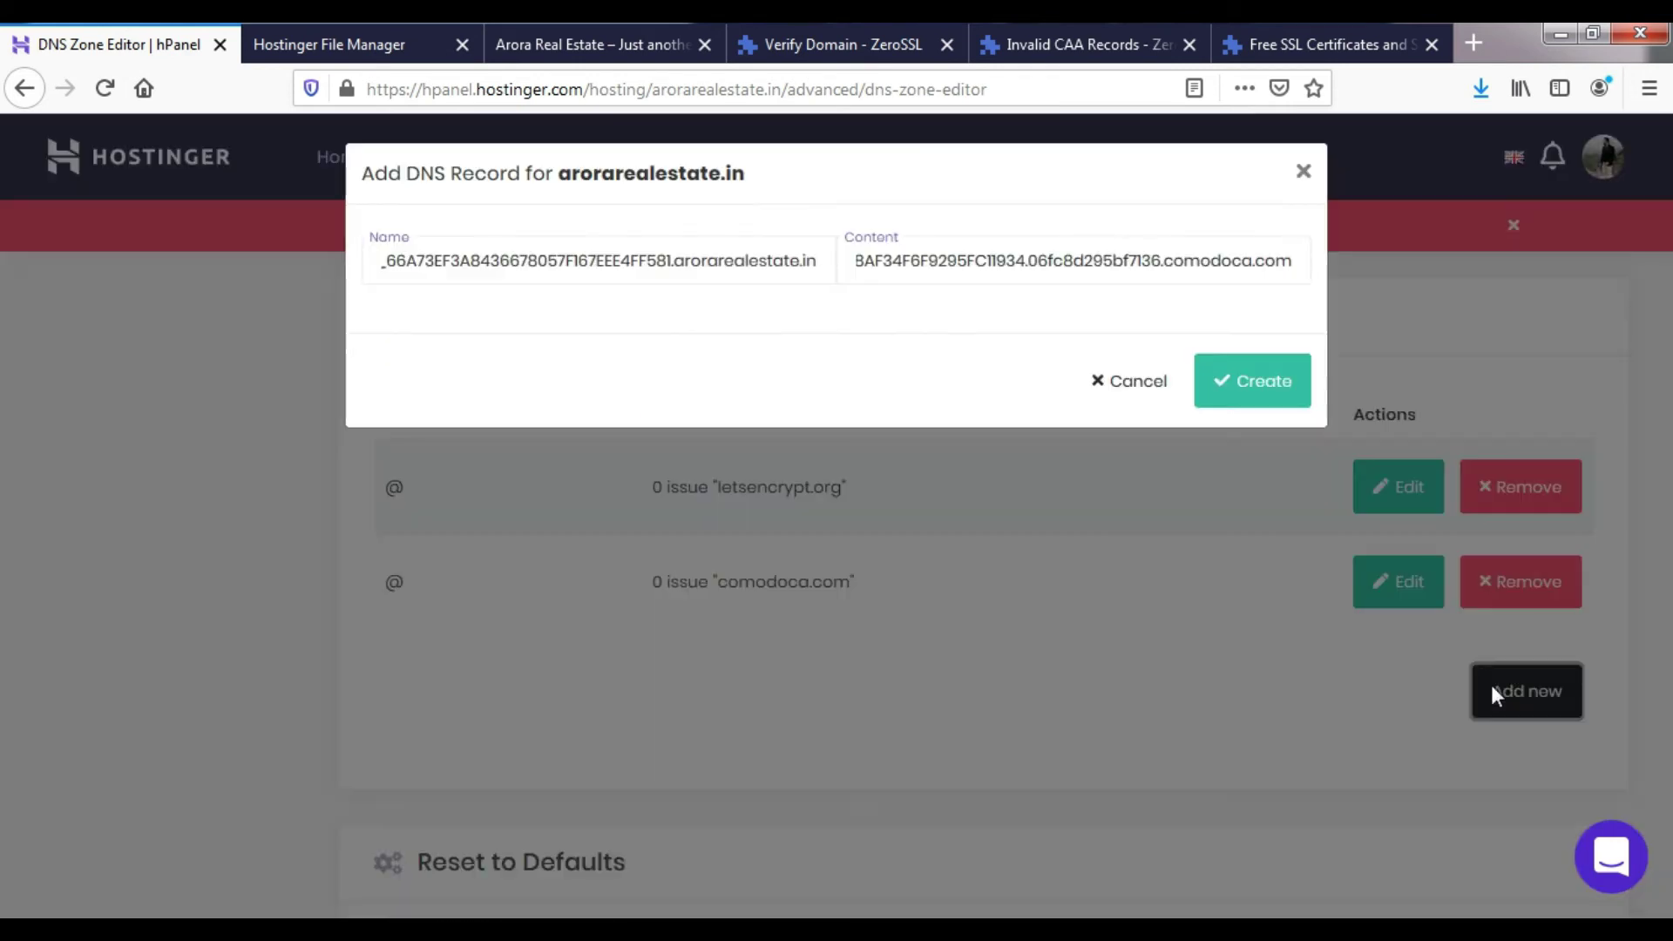
{"action": "triple_click", "coordinate": [595, 264]}
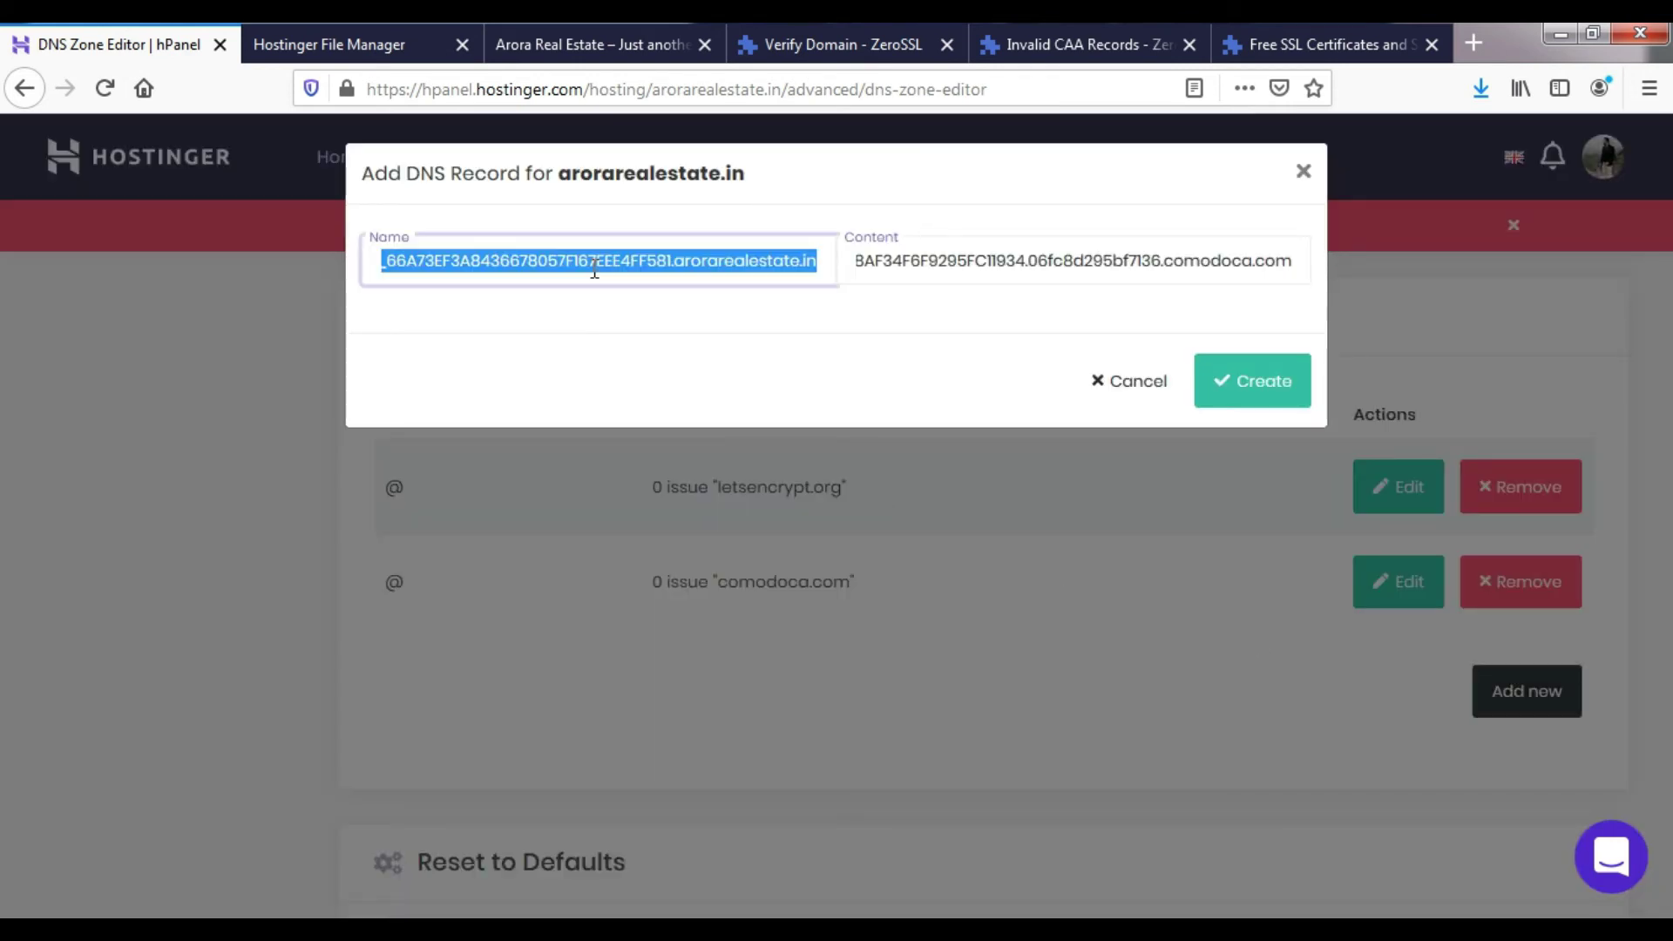
{"action": "type", "text": "@"}
{"action": "key", "text": "Tab"}
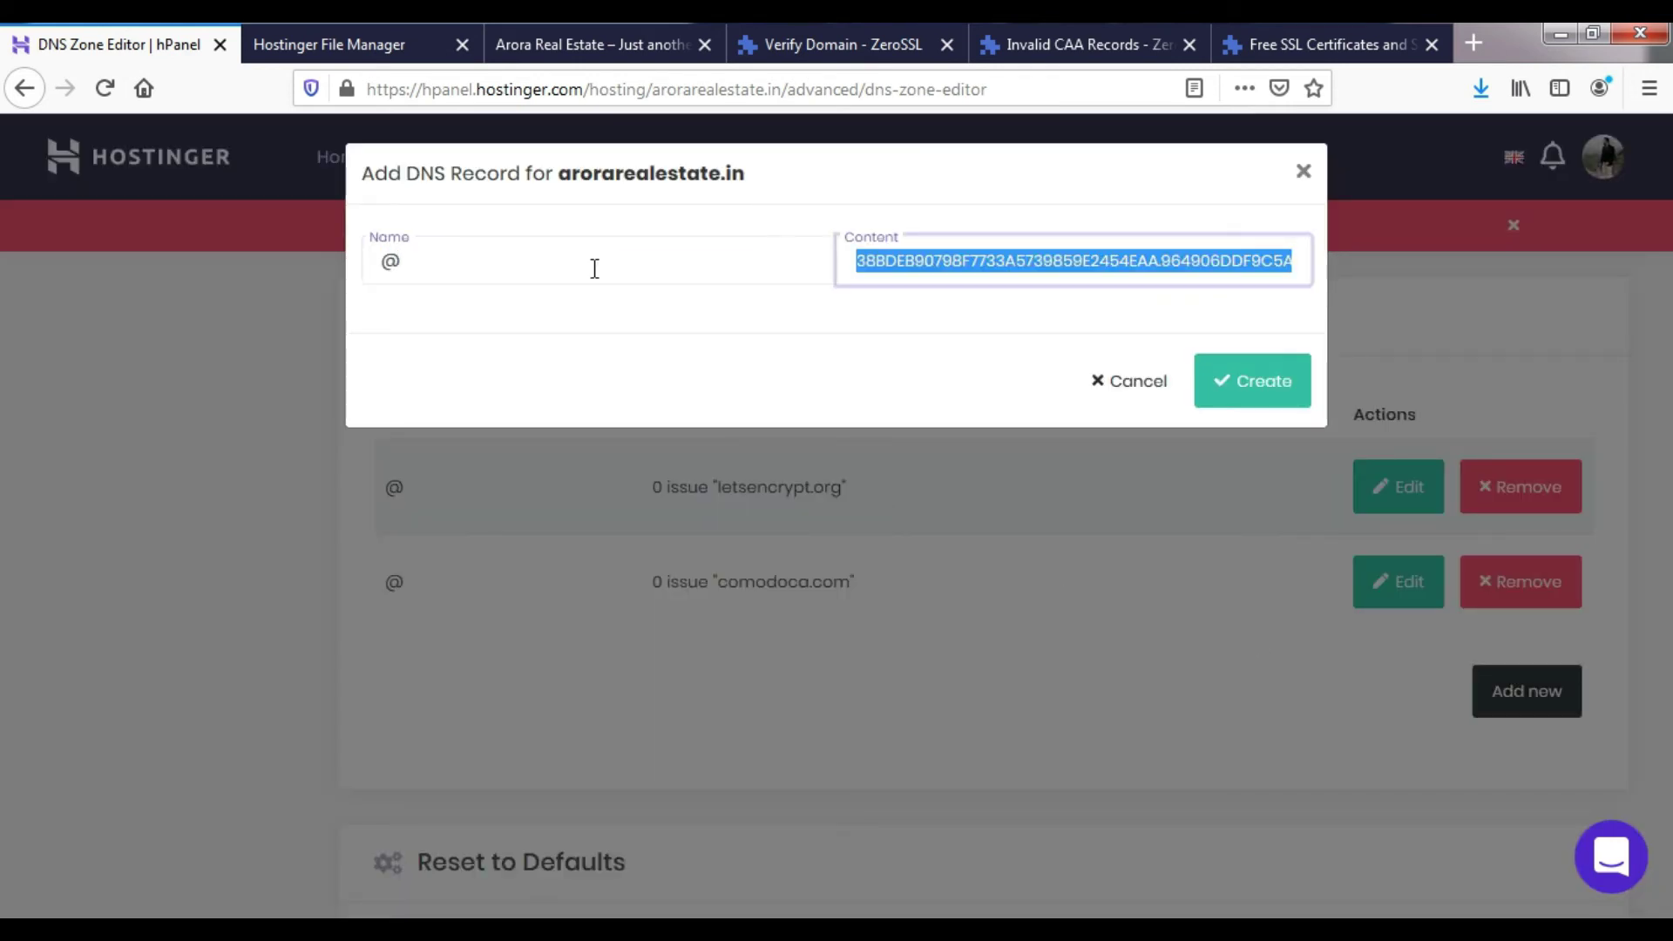
{"action": "key", "text": "ctrl+v"}
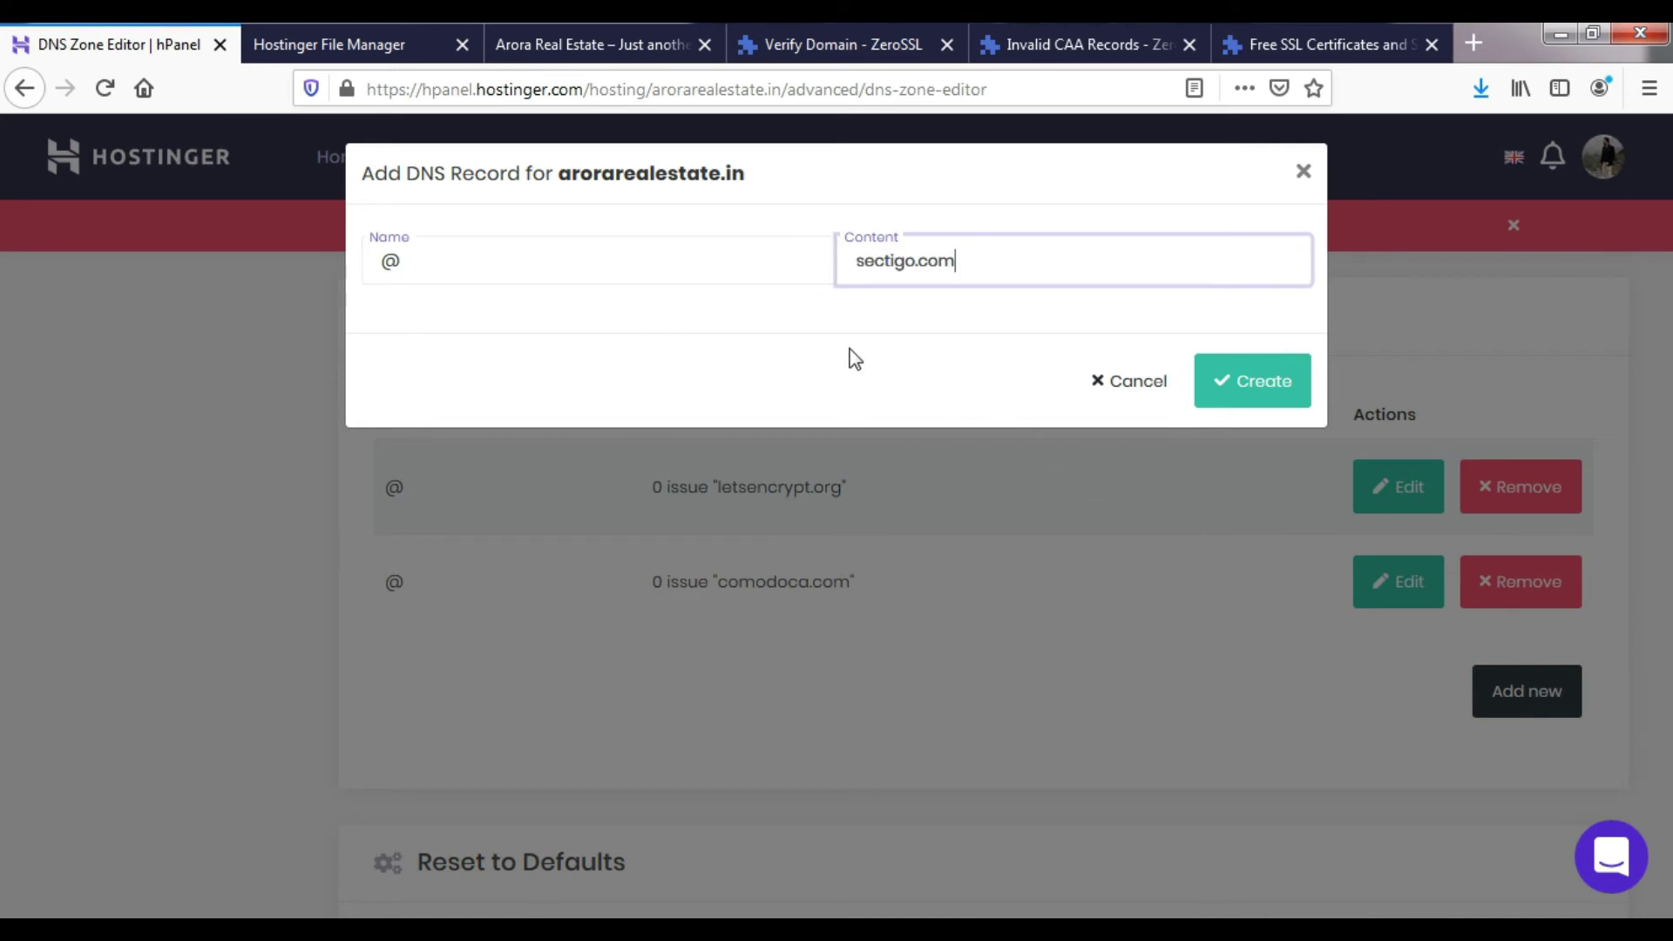
{"action": "left_click", "coordinate": [1133, 393]}
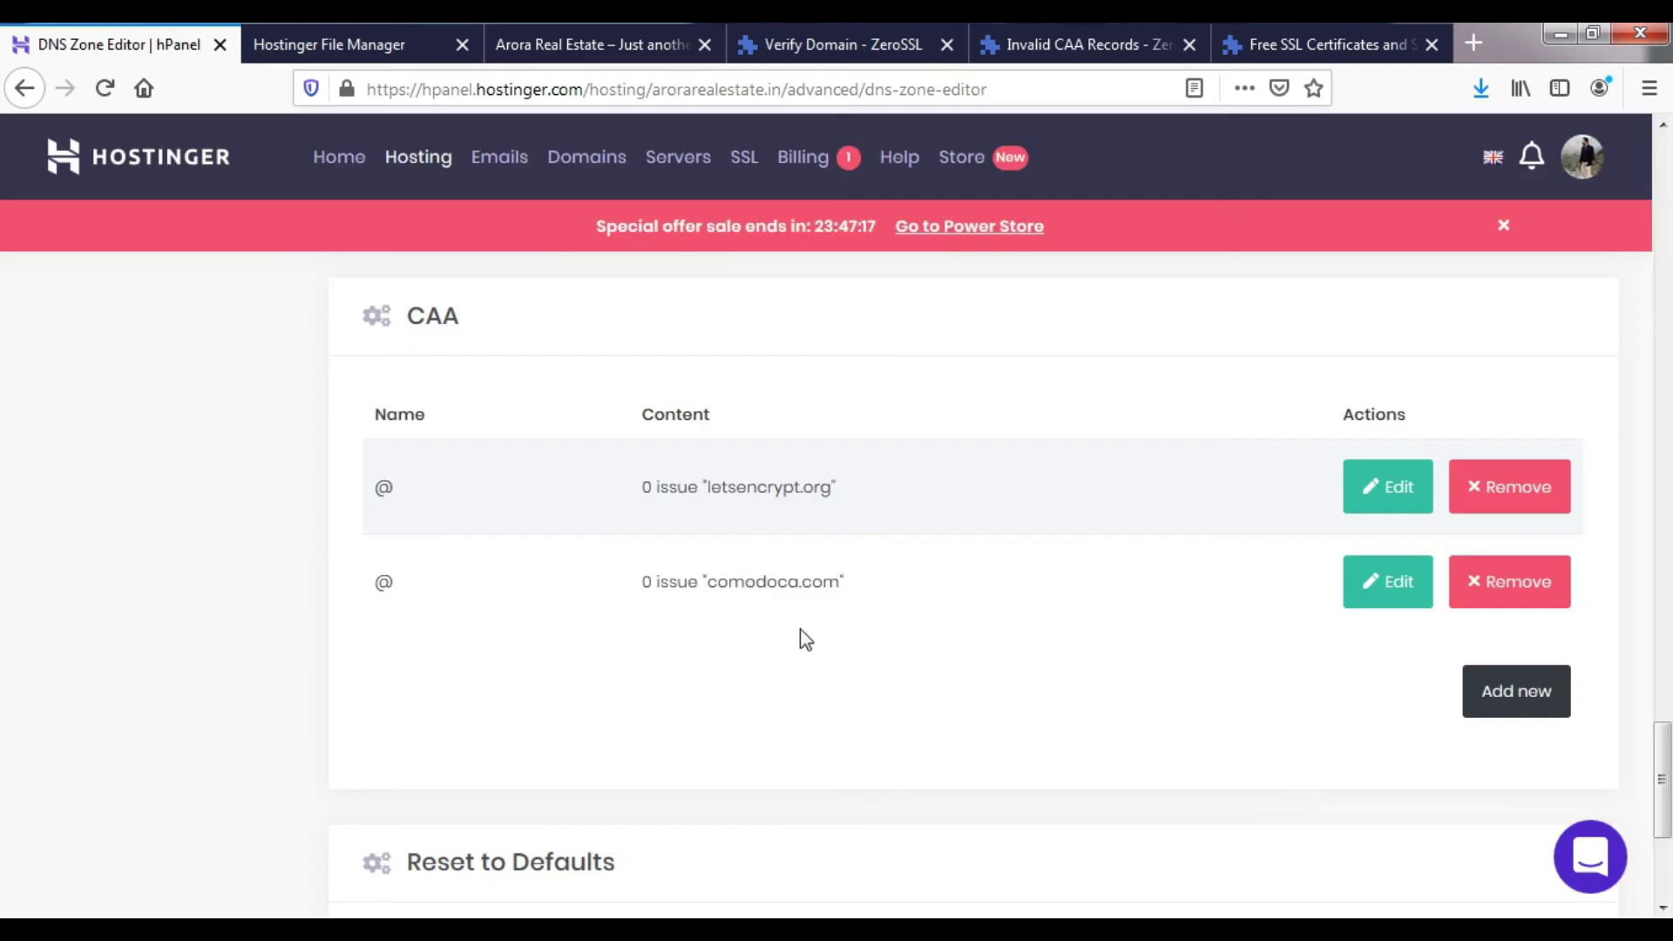
- Create the CAA record 0 issue "sectigo.com" using the existing comodoca.com entry as a template
{"action": "left_click_drag", "start_coordinate": [847, 583], "coordinate": [645, 580]}
{"action": "key", "text": "ctrl+c"}
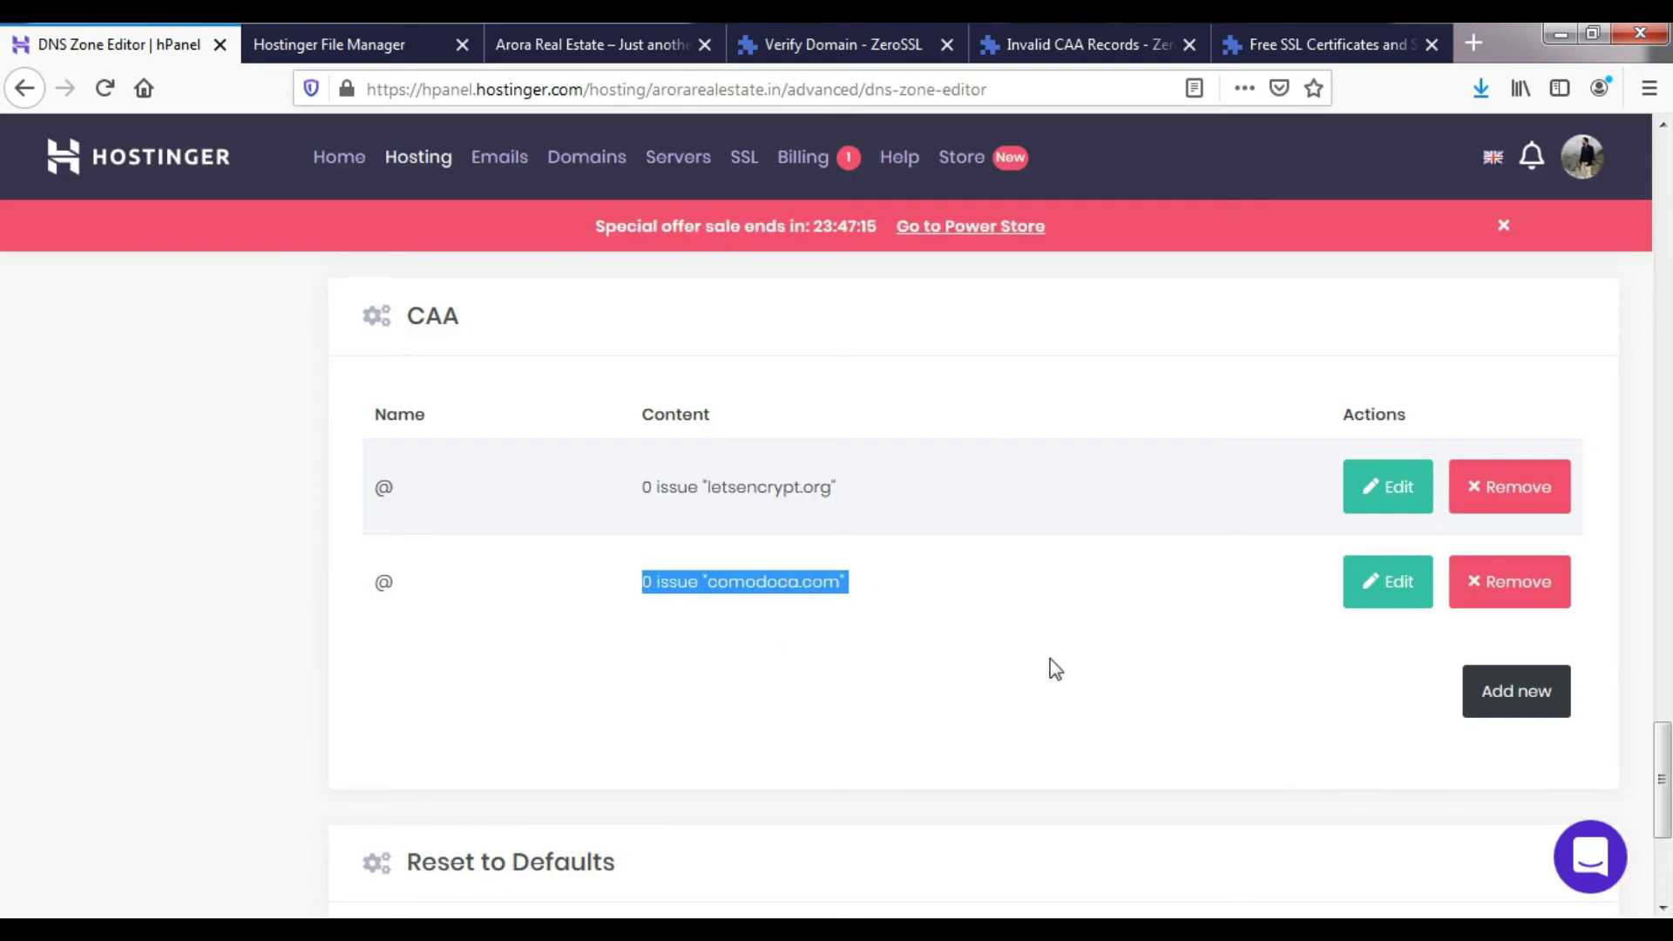
{"action": "left_click", "coordinate": [1492, 711]}
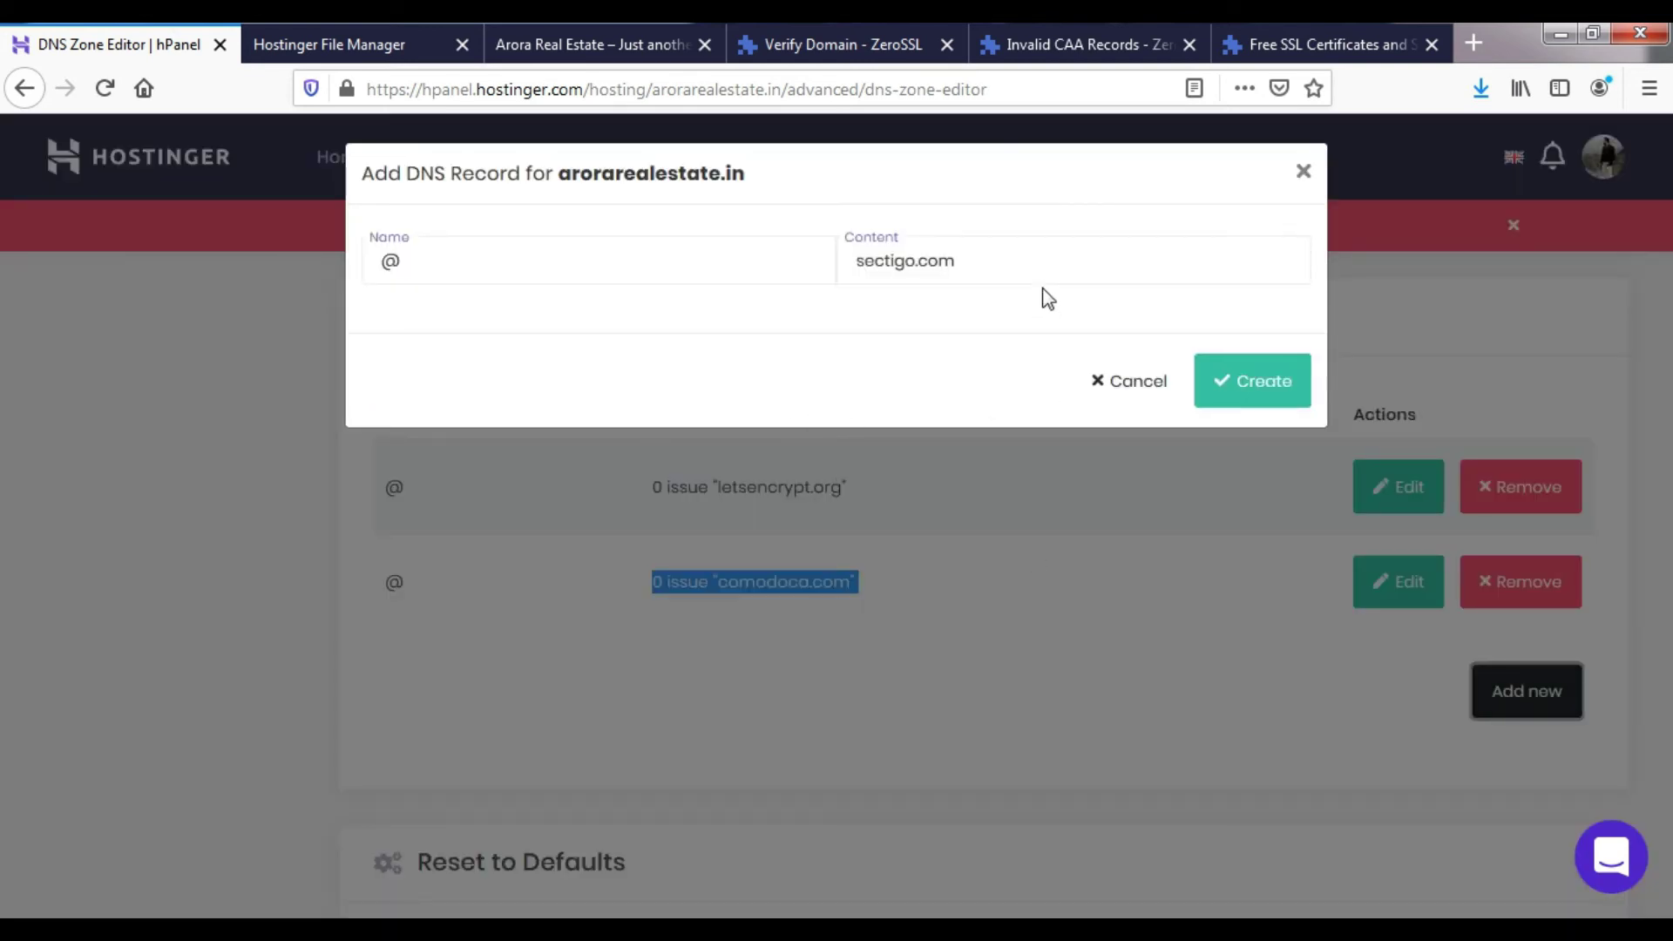
{"action": "left_click", "coordinate": [851, 261]}
{"action": "key", "text": "ctrl+v"}
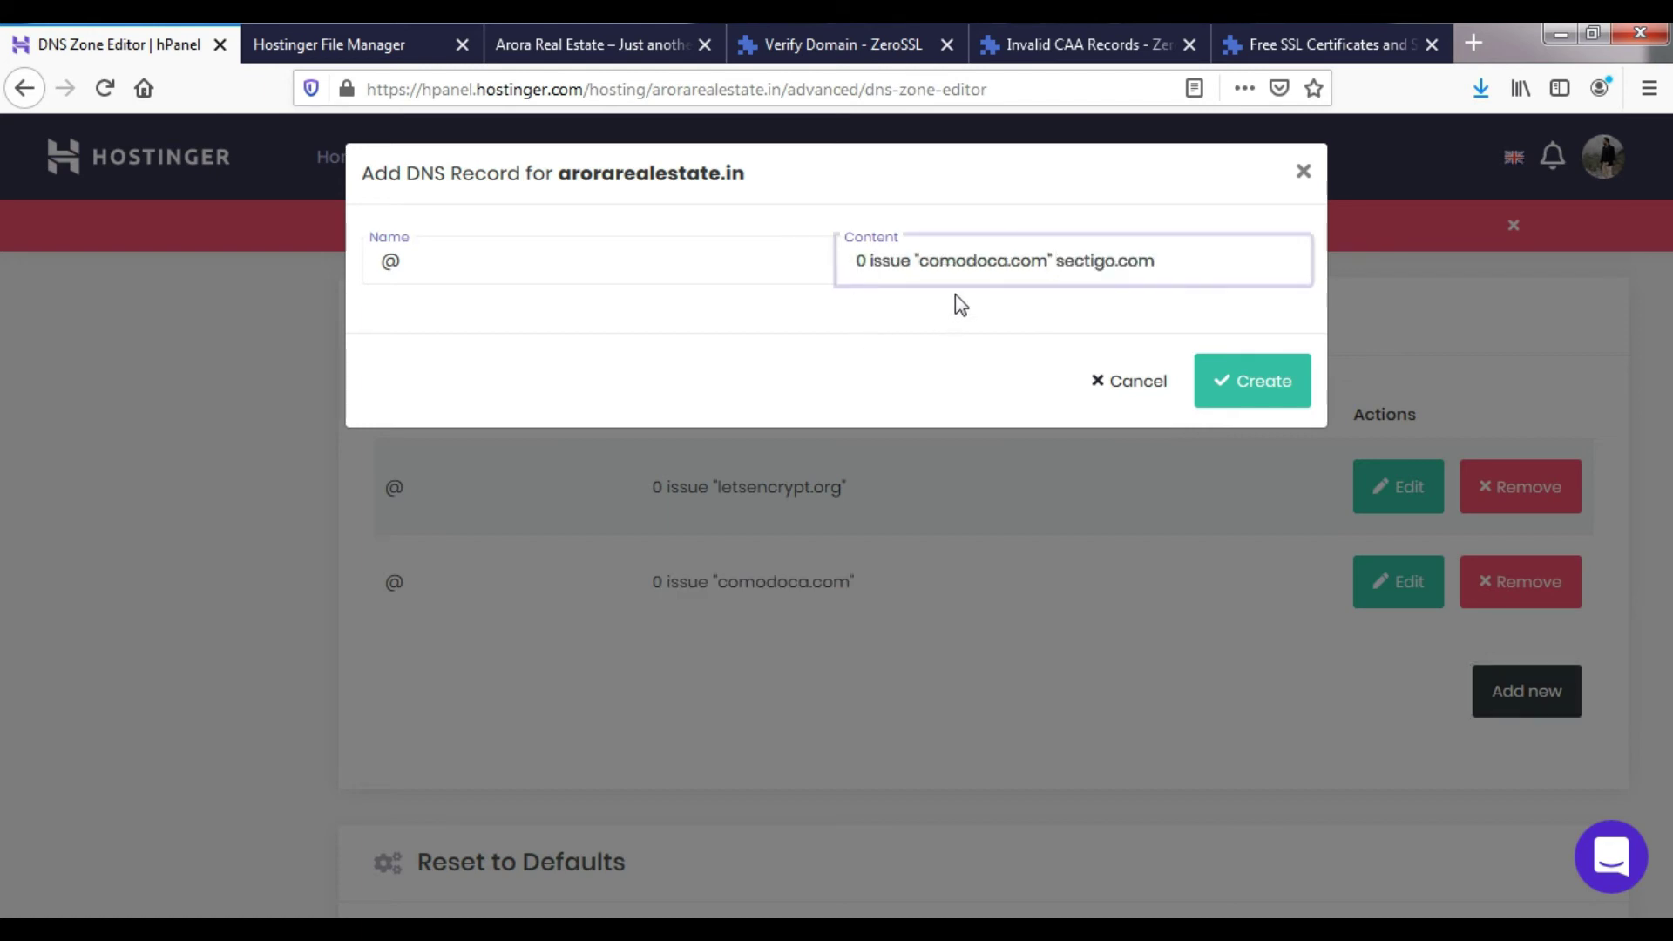
{"action": "left_click_drag", "start_coordinate": [915, 261], "coordinate": [1059, 262]}
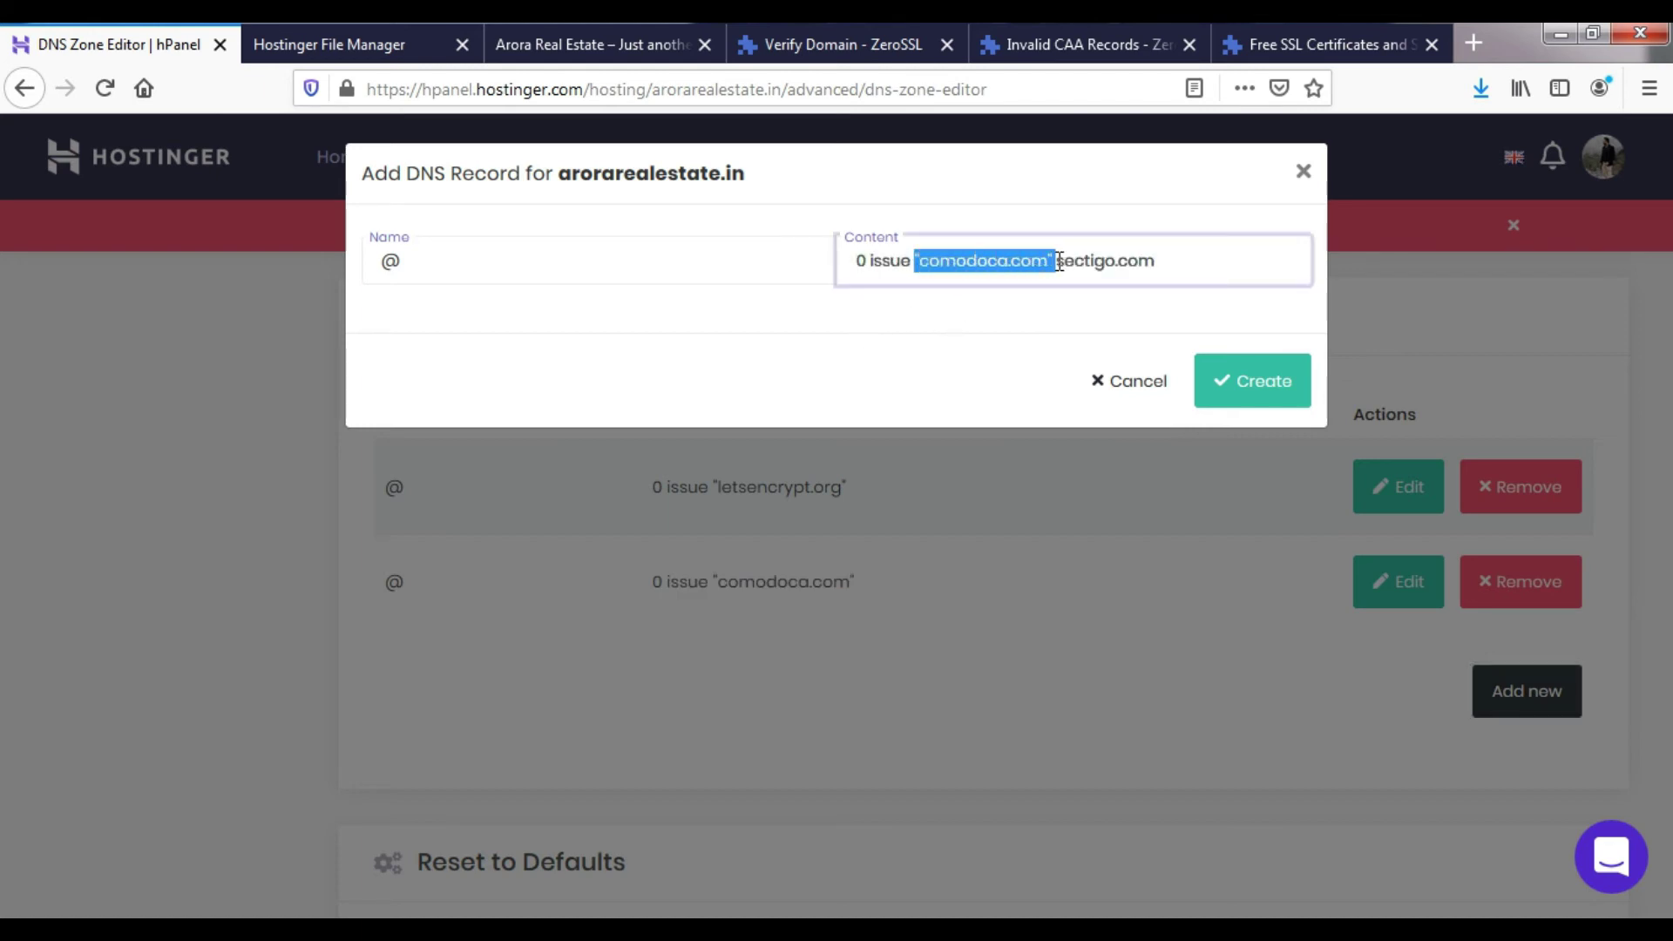
{"action": "type", "text": "\""}
{"action": "left_click", "coordinate": [1127, 261]}
{"action": "type", "text": "\""}
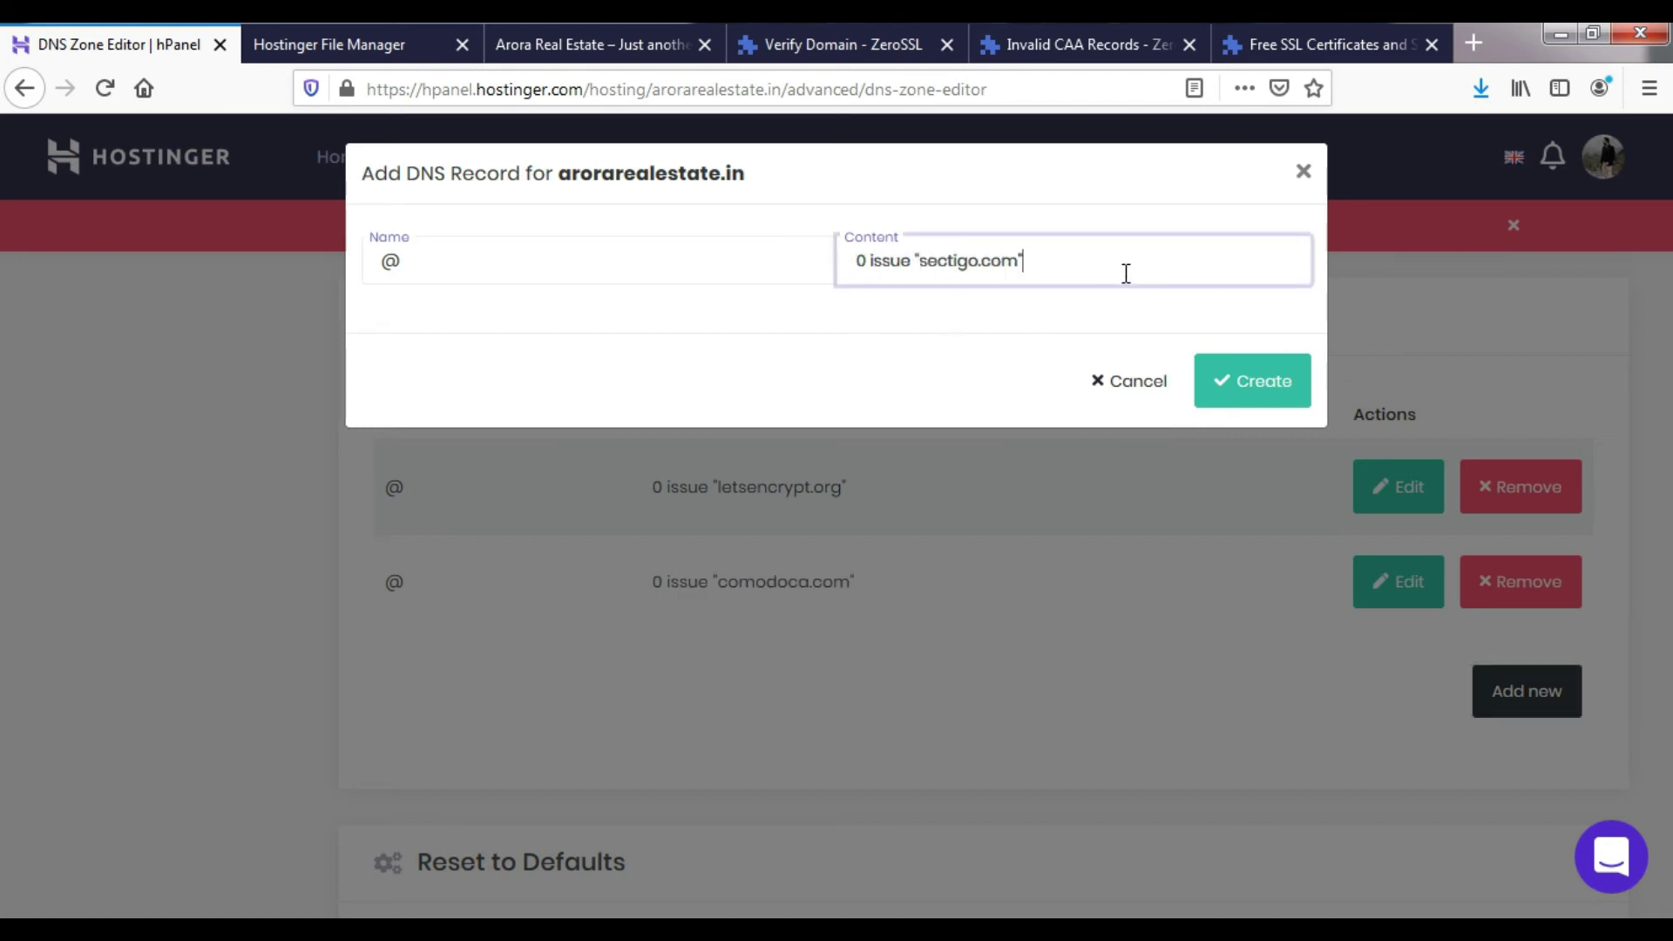
{"action": "left_click", "coordinate": [1235, 385]}
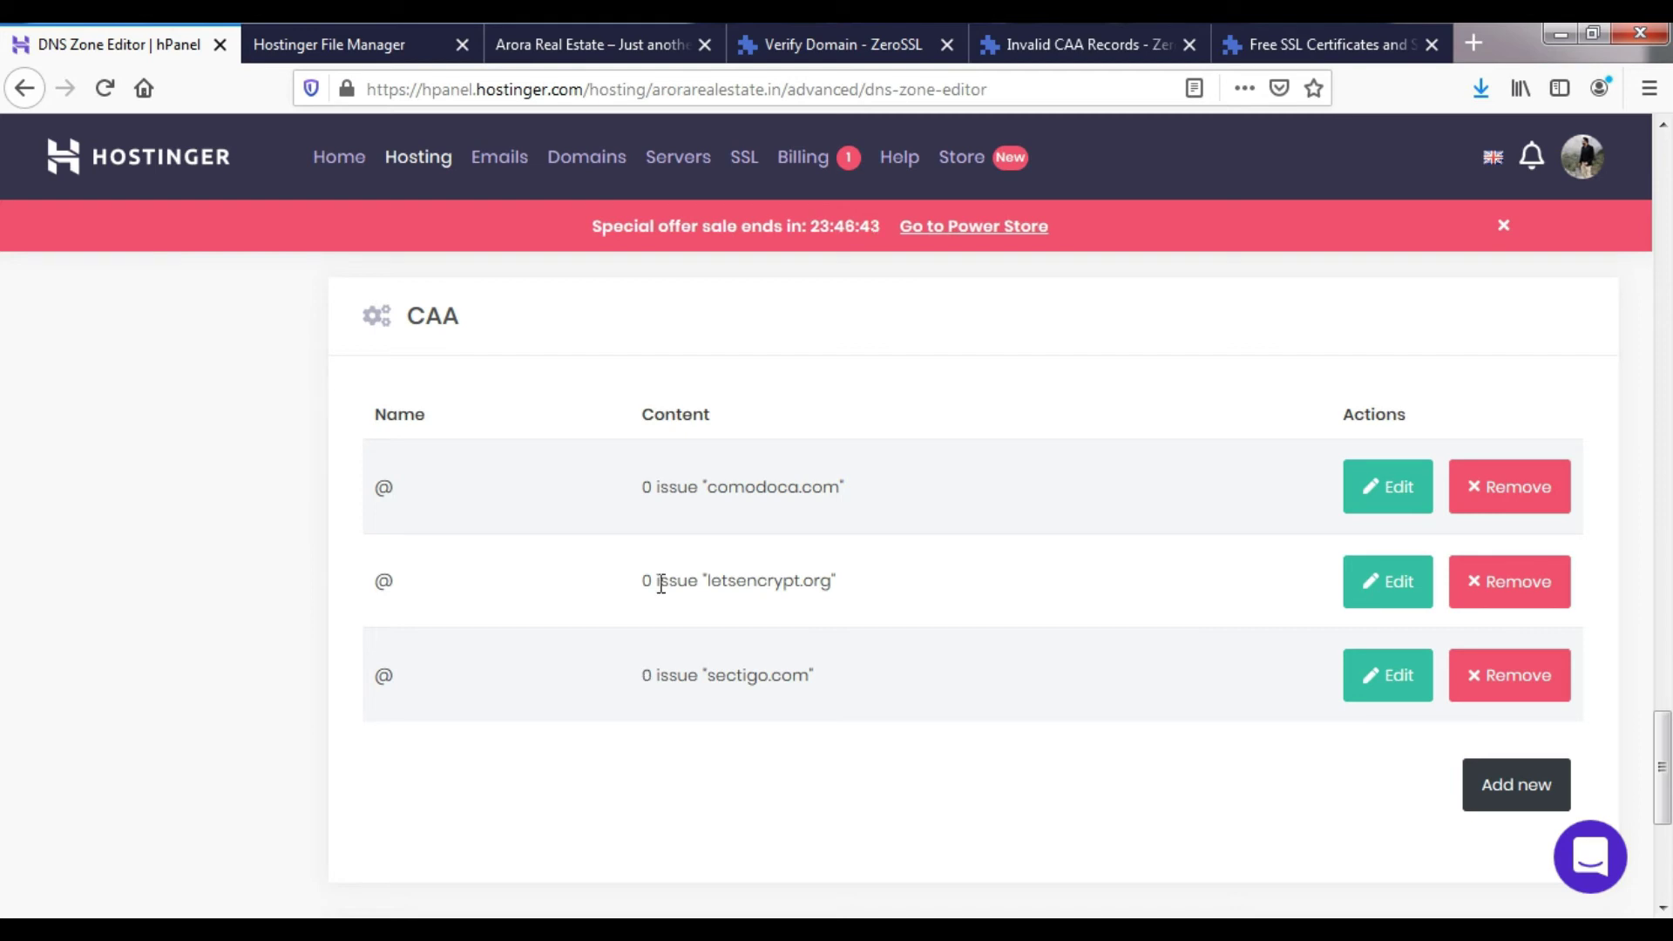
{"action": "left_click", "coordinate": [861, 35]}
- Reload the ZeroSSL Verify Domain page for arorarealestate.in
{"action": "scroll", "coordinate": [600, 440], "scroll_direction": "down", "scroll_amount": 2}
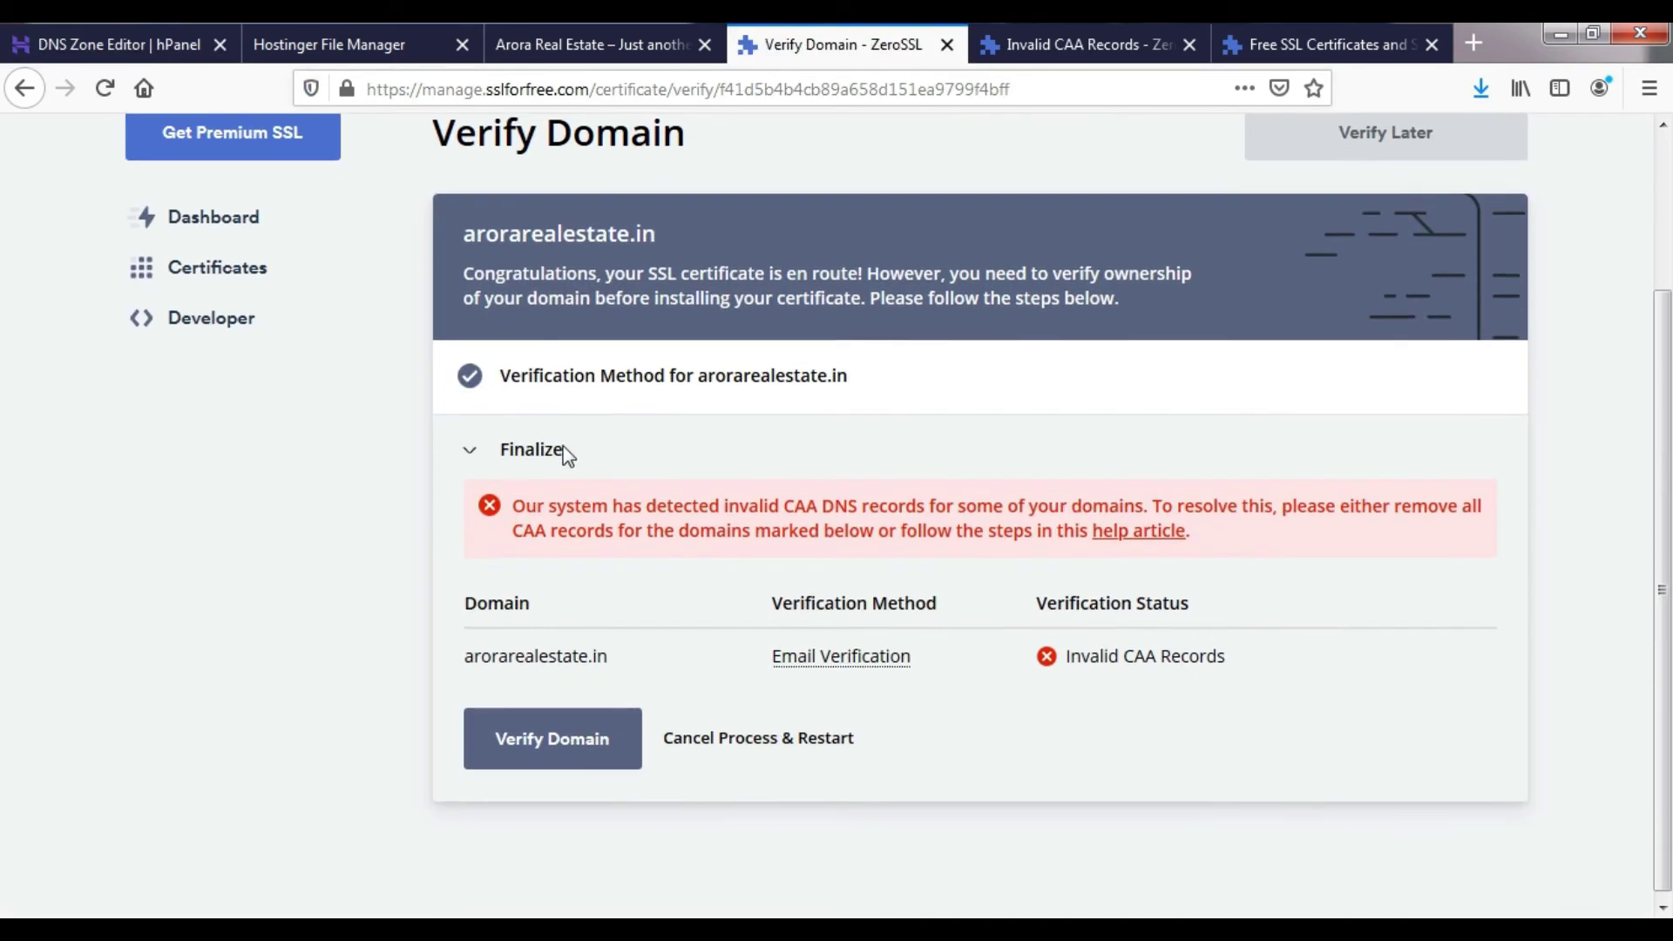
{"action": "right_click", "coordinate": [362, 358]}
{"action": "right_click", "coordinate": [818, 198]}
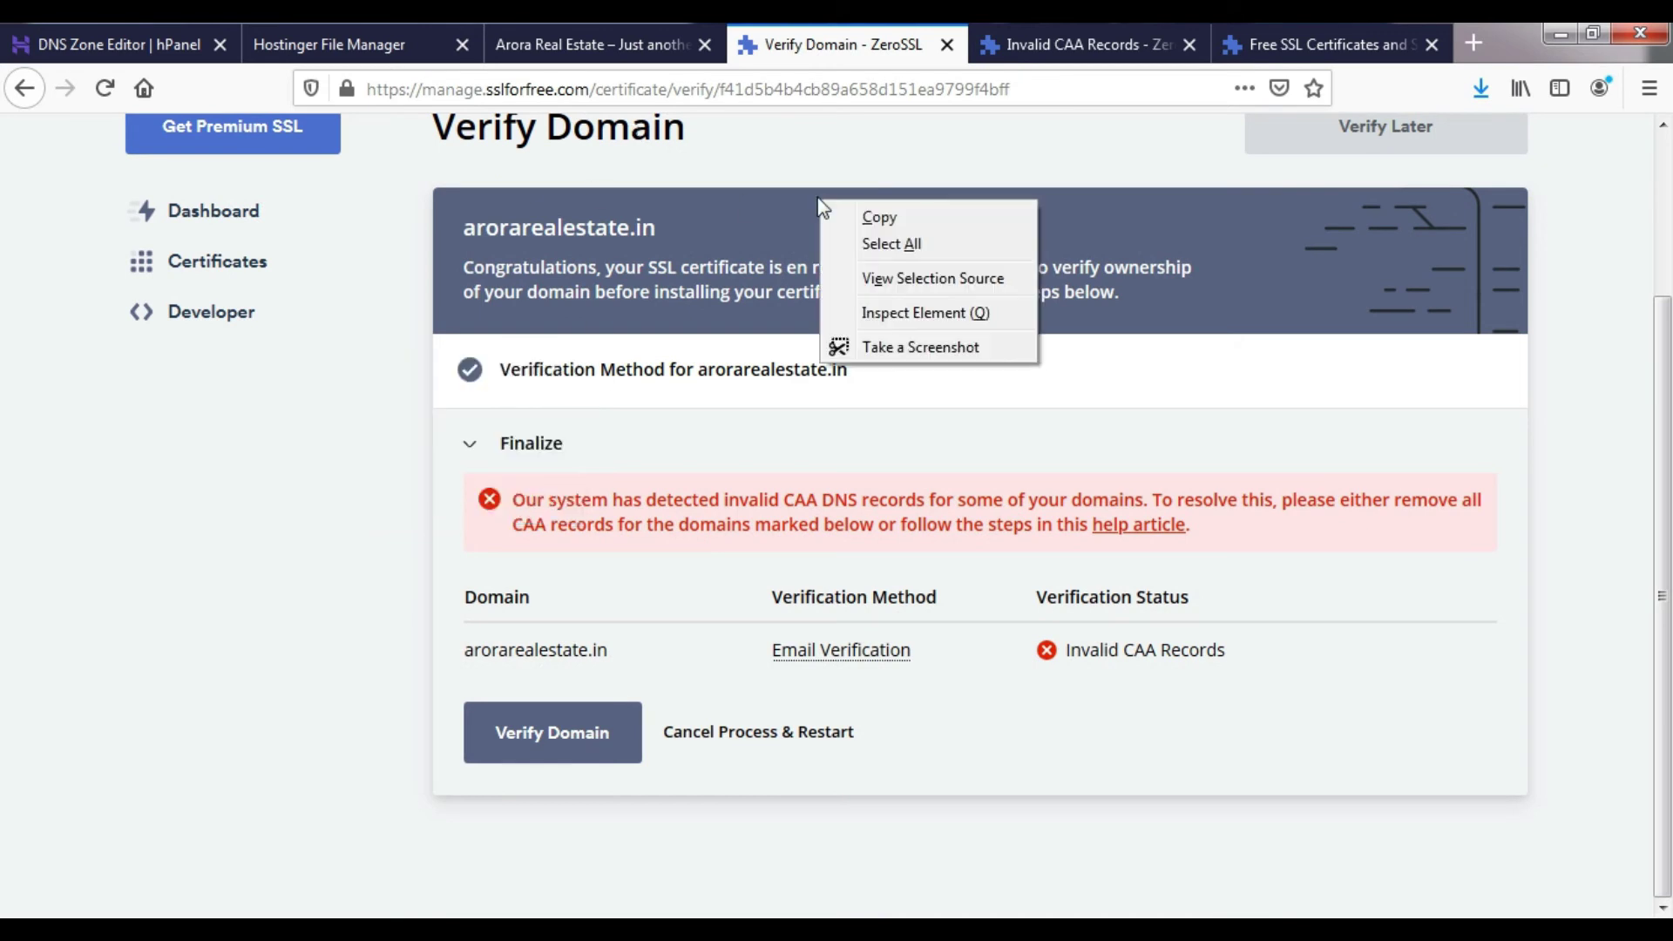
{"action": "left_click", "coordinate": [812, 175]}
{"action": "left_click", "coordinate": [523, 88]}
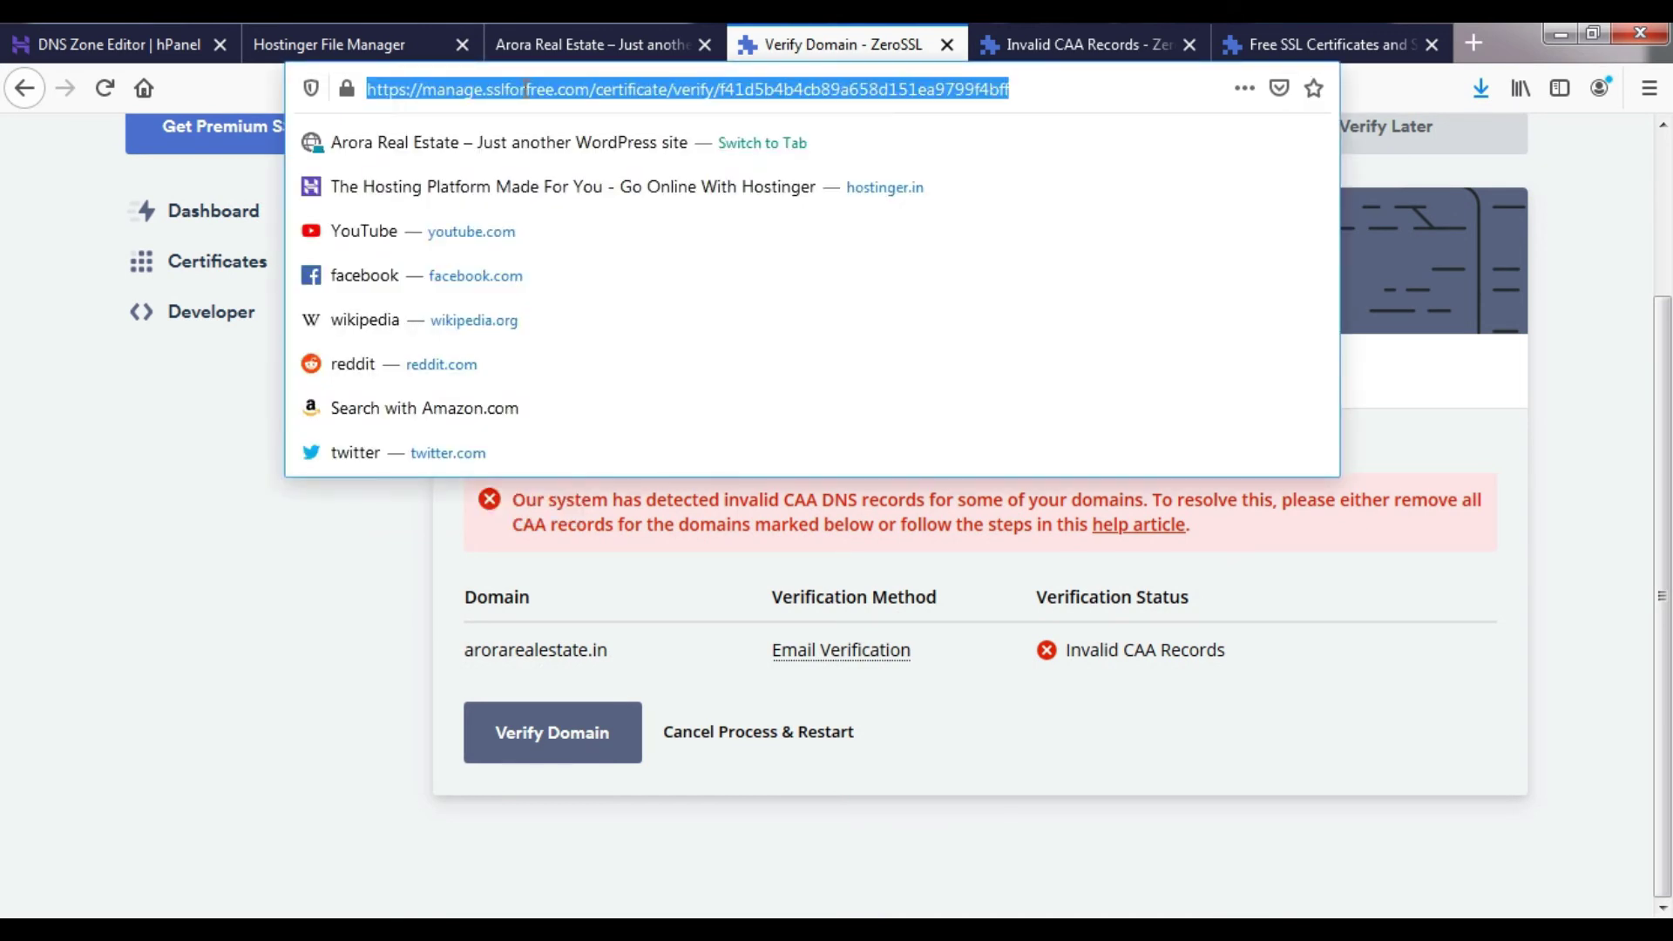
{"action": "key", "text": "Return"}
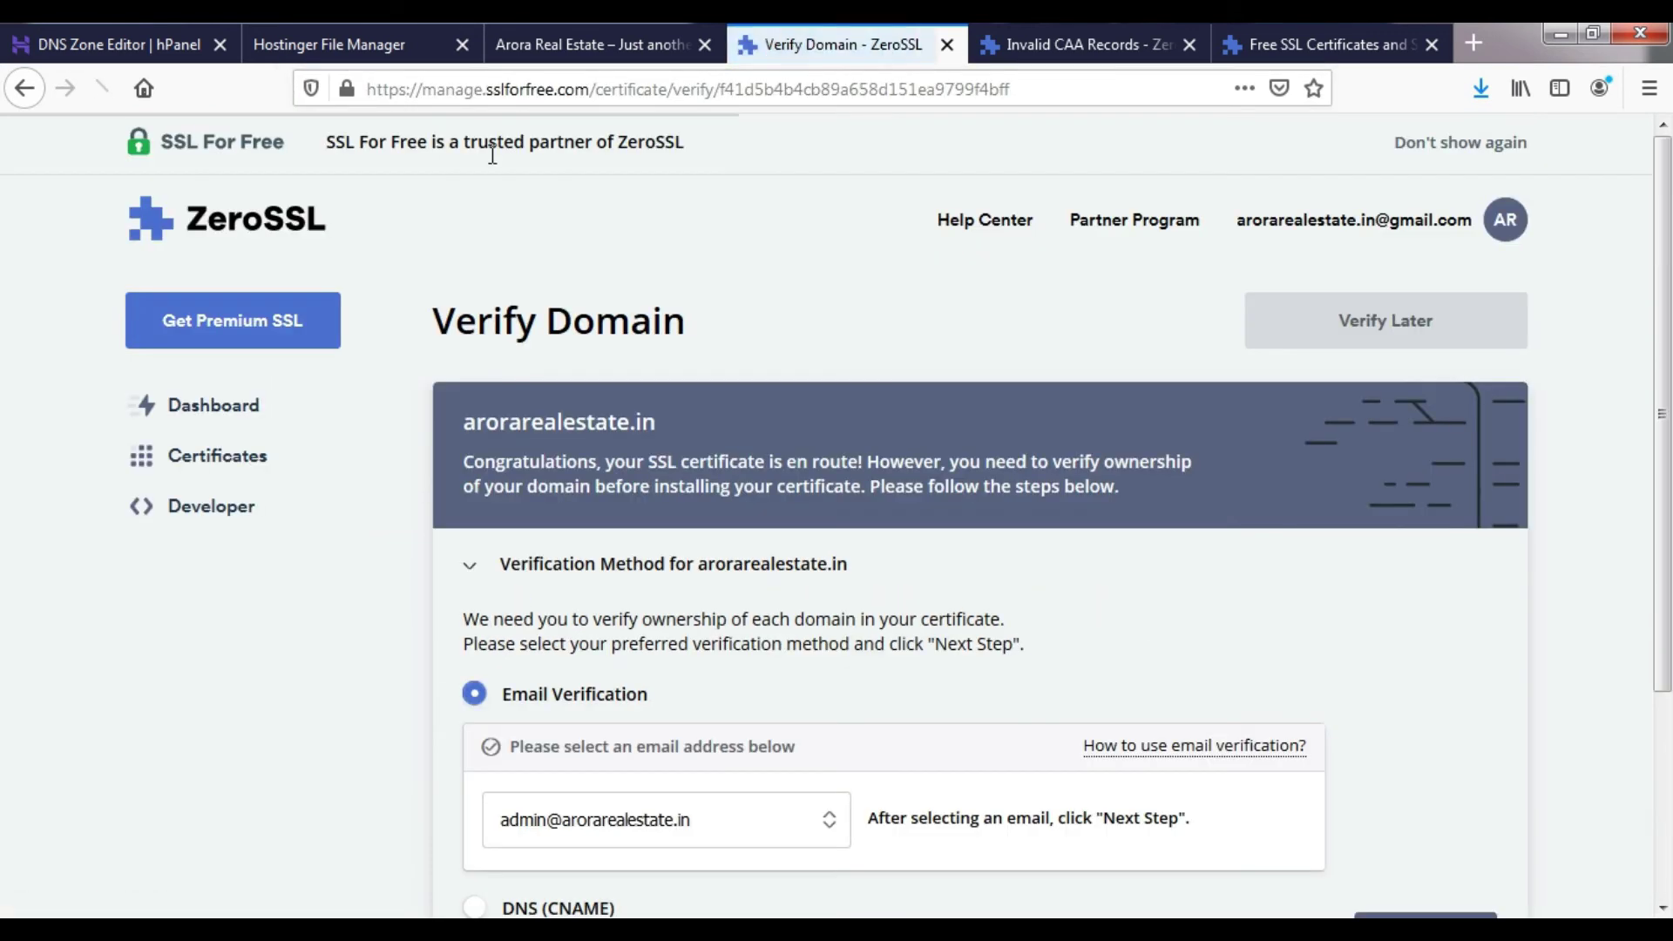
- Verify arorarealestate.in with the HTTP File Upload method
{"action": "scroll", "coordinate": [471, 348], "scroll_direction": "down", "scroll_amount": 5}
{"action": "left_click", "coordinate": [475, 678]}
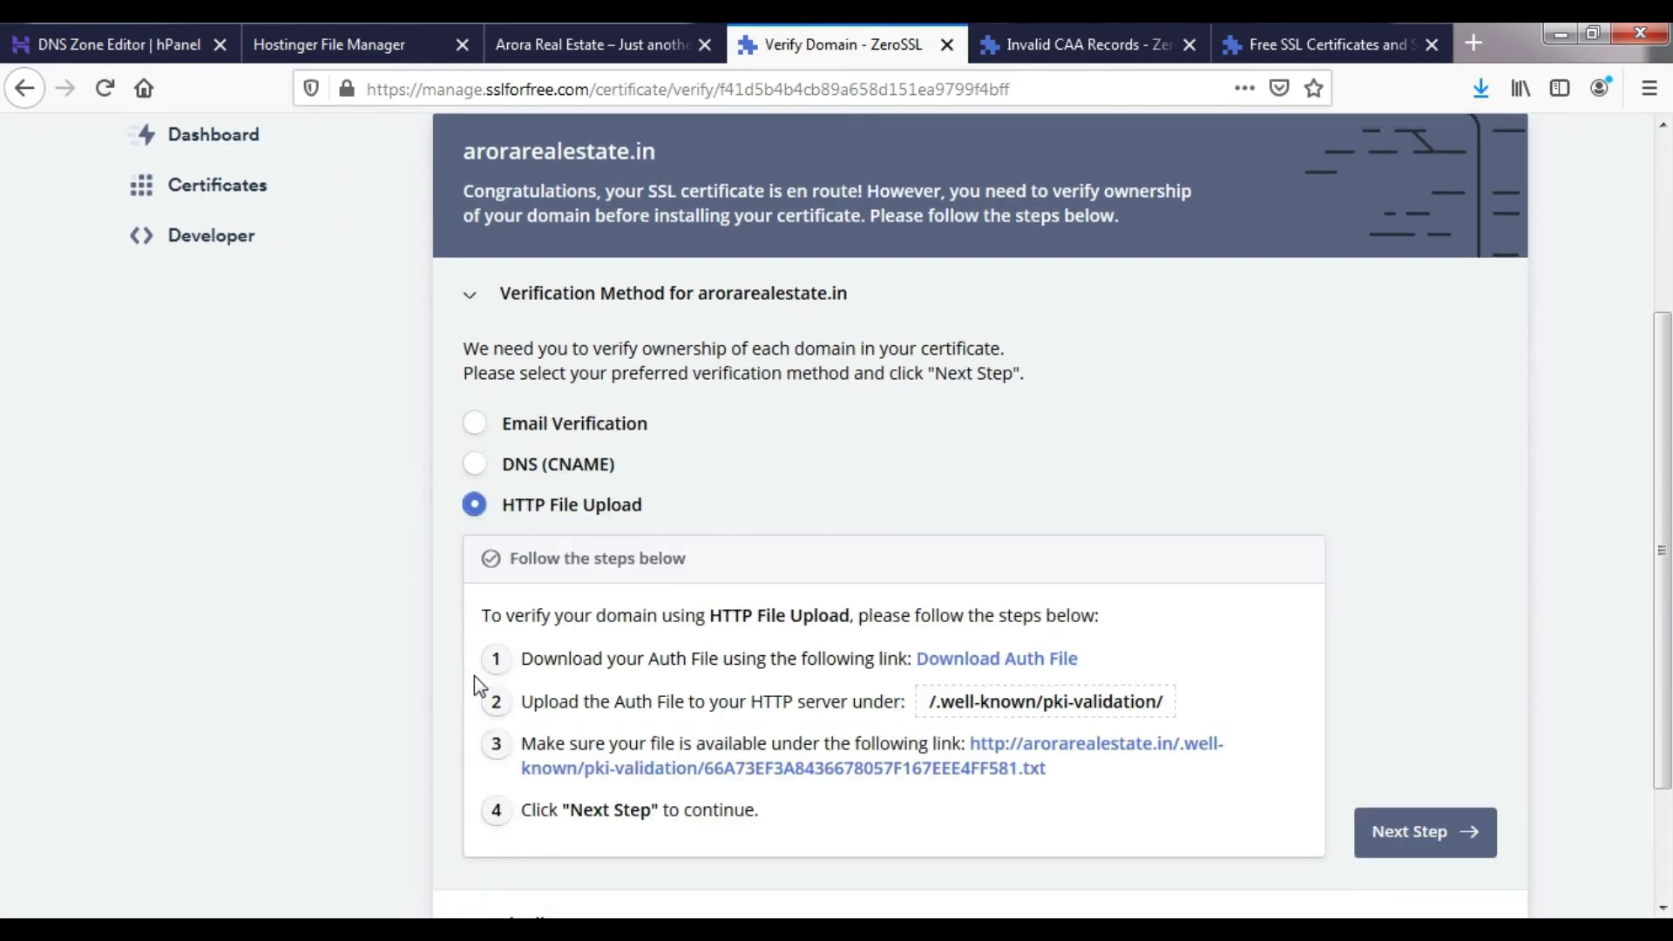
{"action": "scroll", "coordinate": [475, 676], "scroll_direction": "down", "scroll_amount": 2}
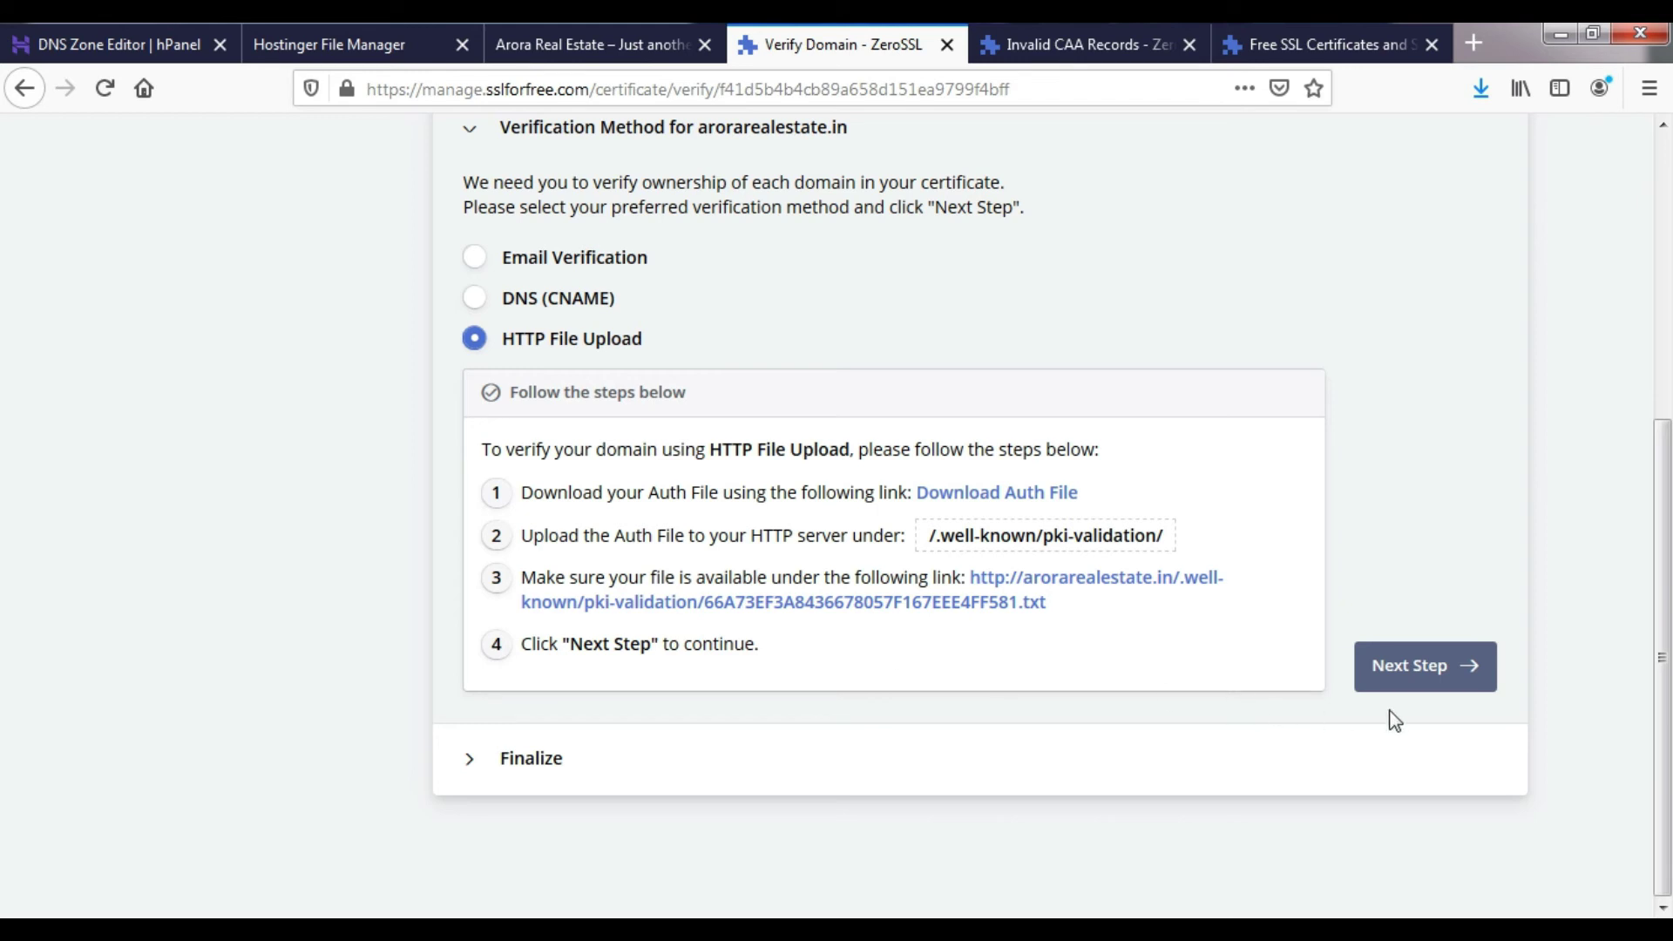
{"action": "left_click", "coordinate": [1394, 667]}
{"action": "left_click", "coordinate": [587, 715]}
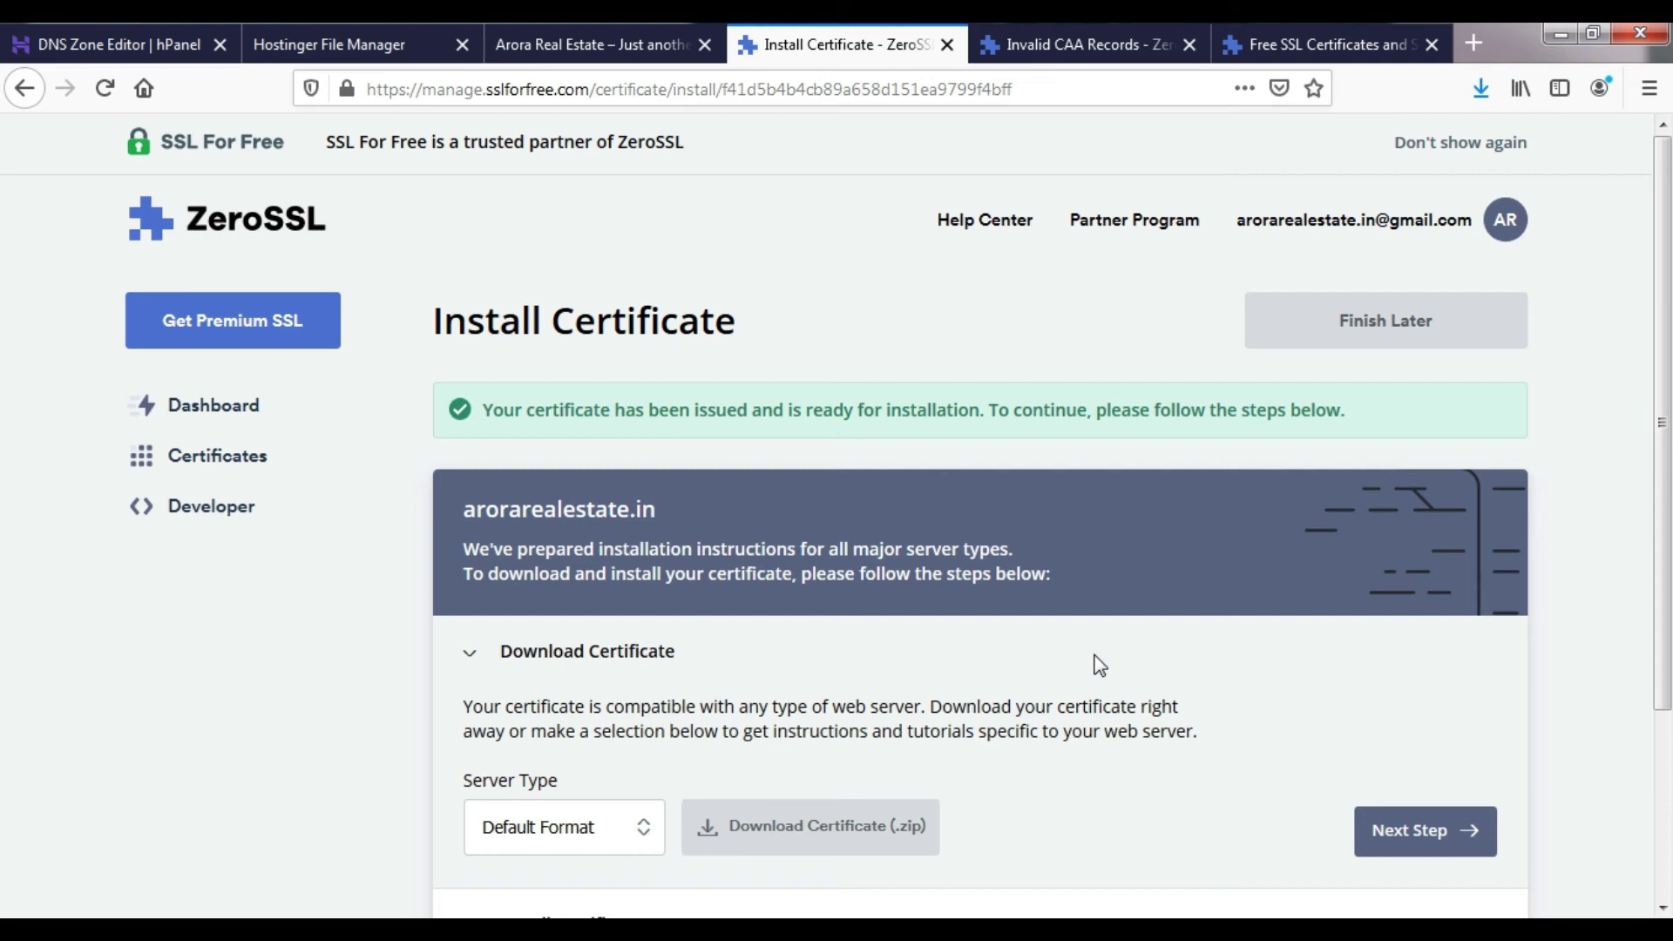
- Download the certificate as a .zip with Server Type left at Default Format
{"action": "scroll", "coordinate": [773, 665], "scroll_direction": "down", "scroll_amount": 3}
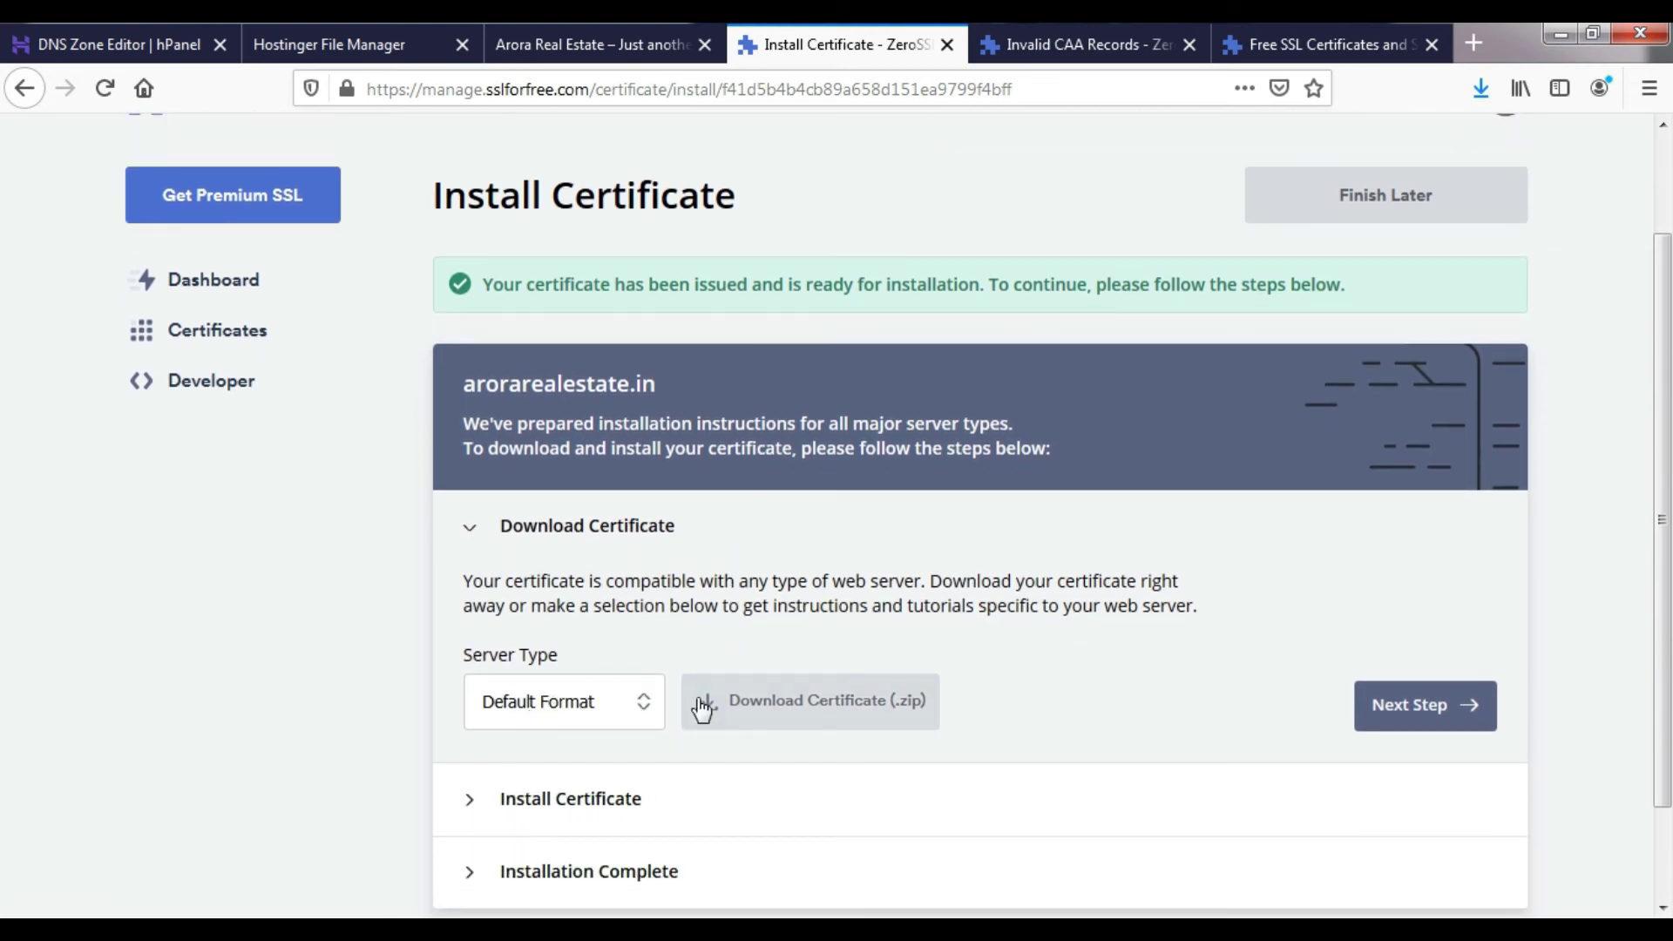
{"action": "left_click", "coordinate": [643, 703]}
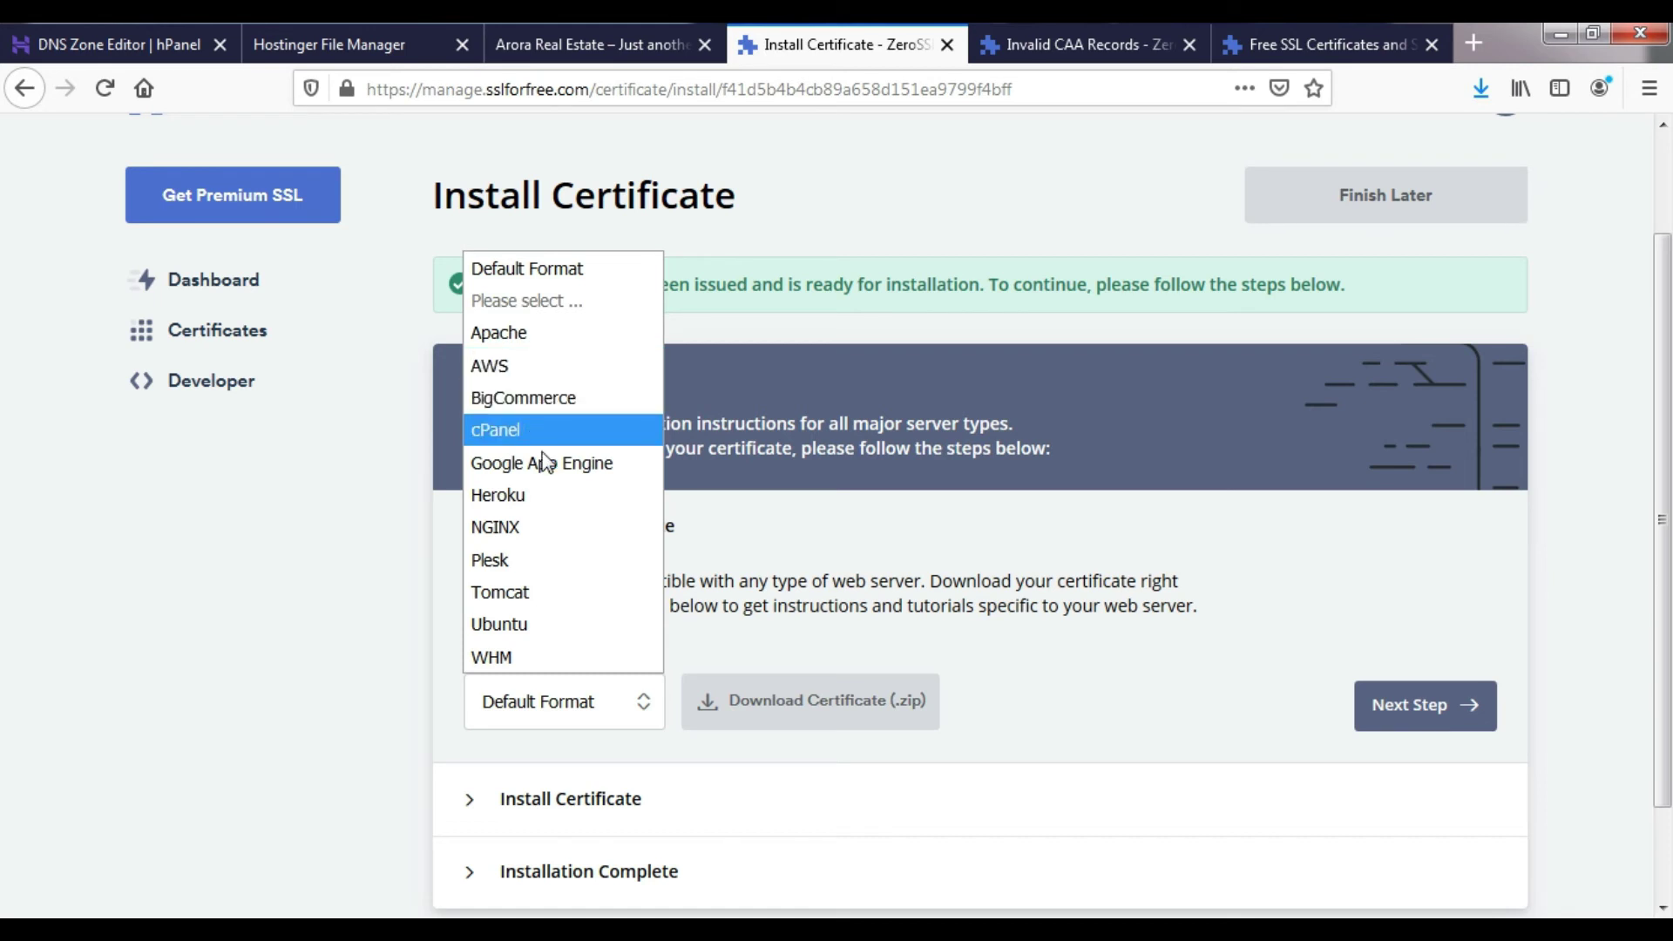
{"action": "left_click", "coordinate": [888, 593]}
{"action": "scroll", "coordinate": [911, 730], "scroll_direction": "down", "scroll_amount": 2}
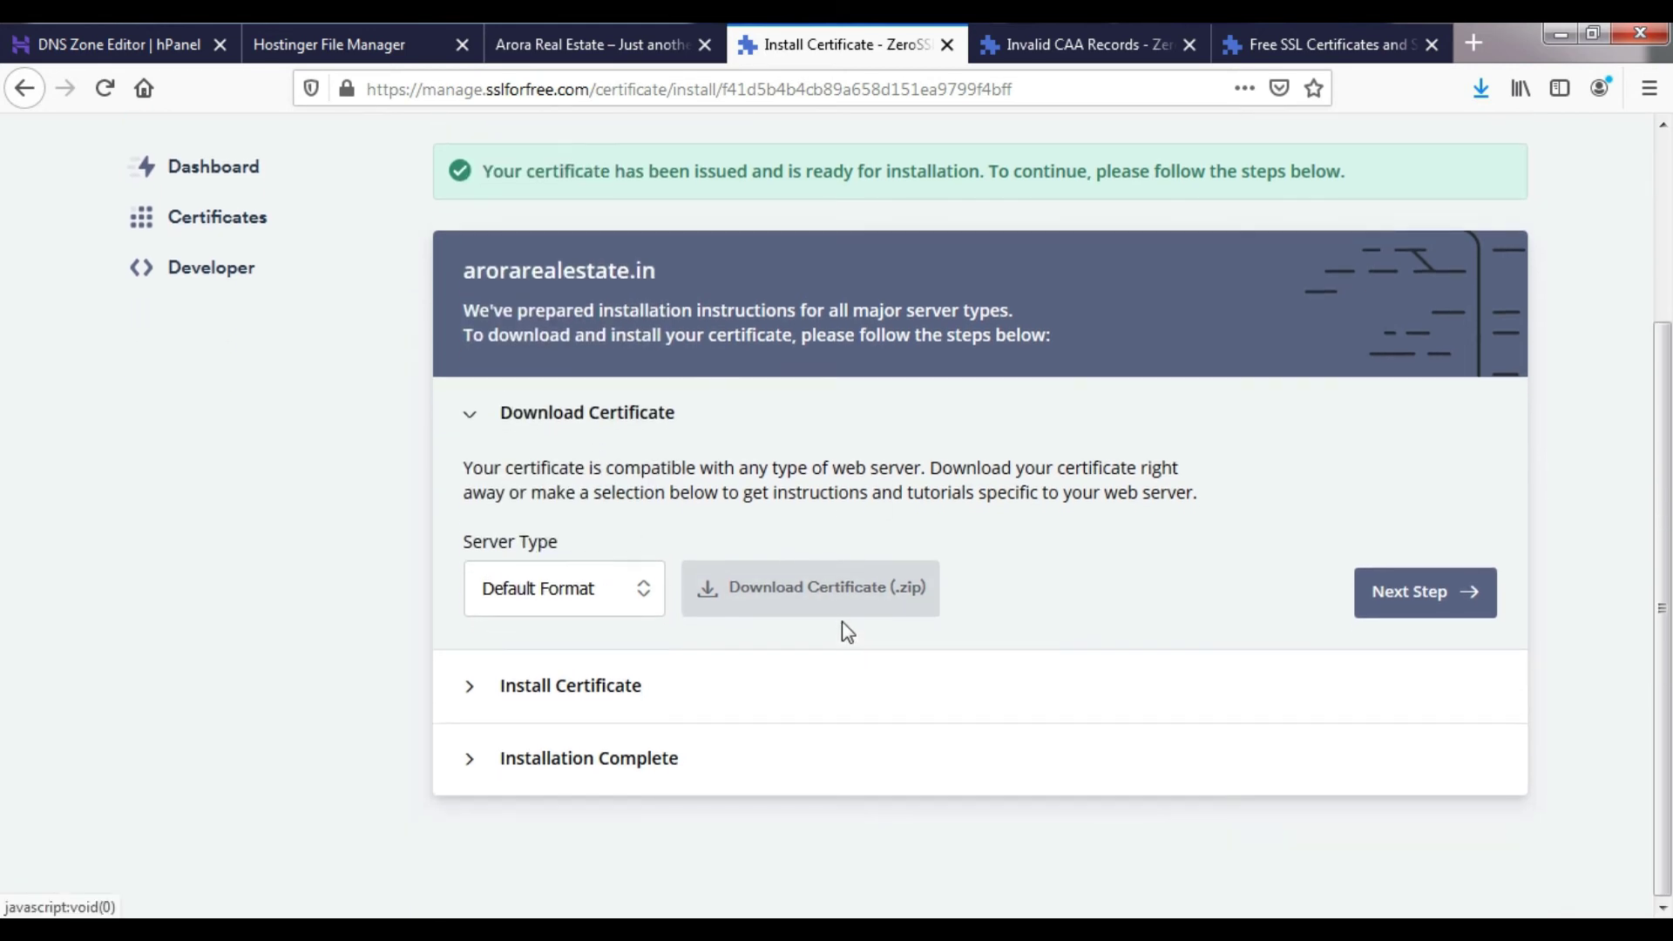
{"action": "left_click", "coordinate": [828, 590]}
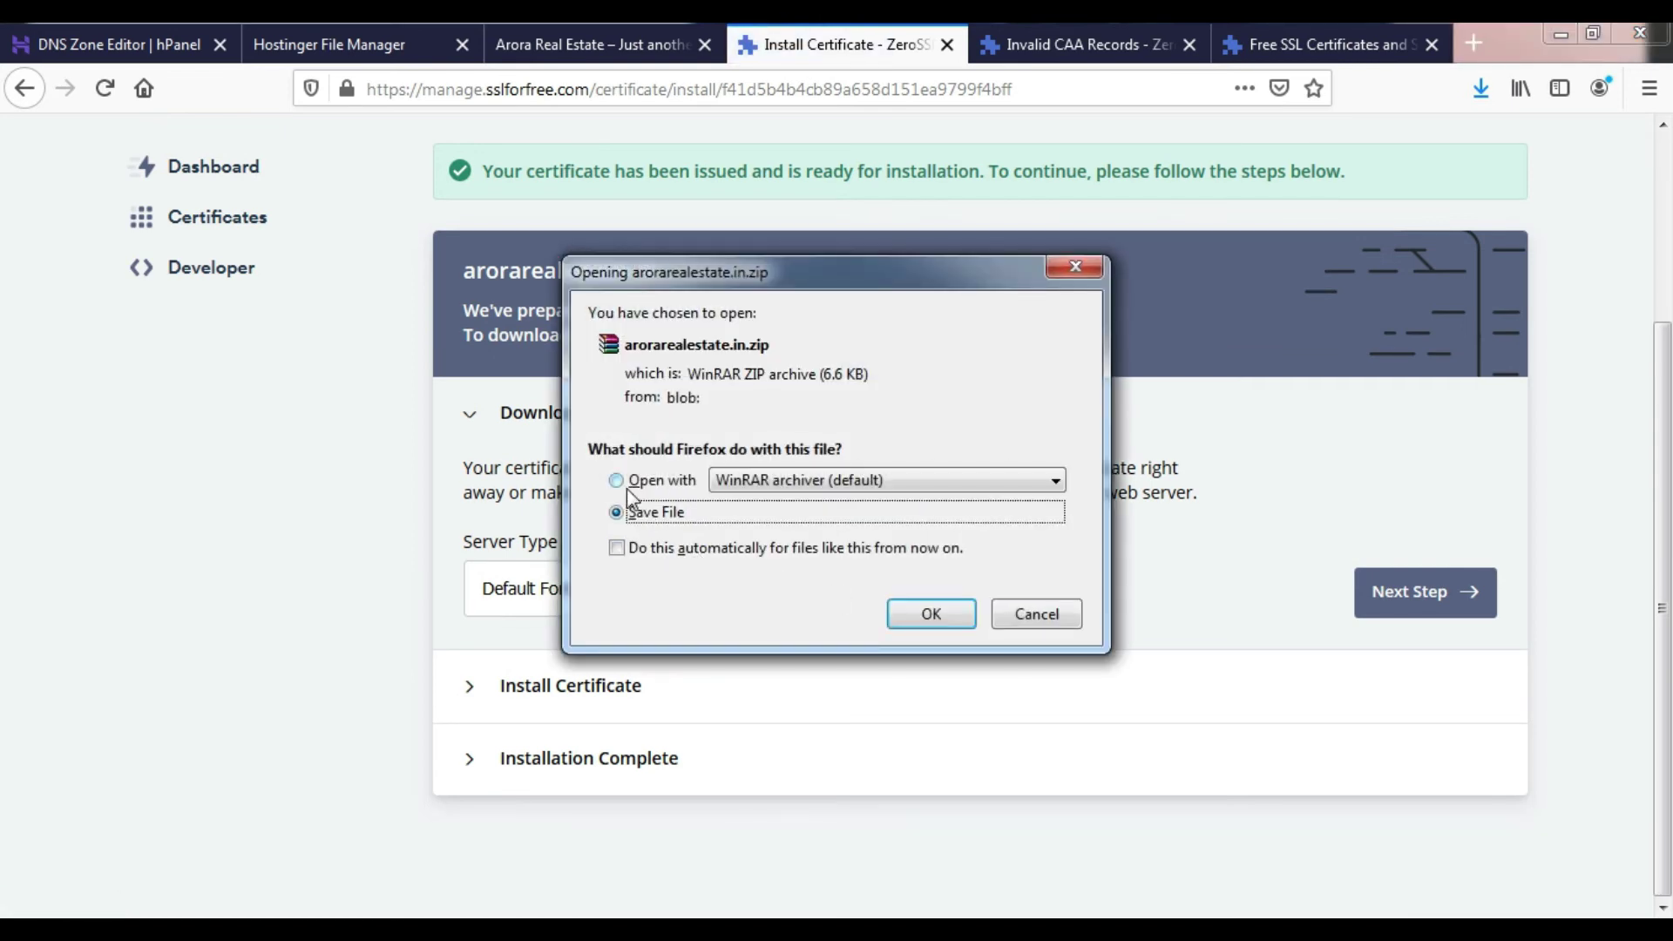
- Open arorarealestate.in.zip in WinRAR to view its three files, then continue to installation
{"action": "left_click", "coordinate": [623, 481]}
{"action": "left_click", "coordinate": [930, 614]}
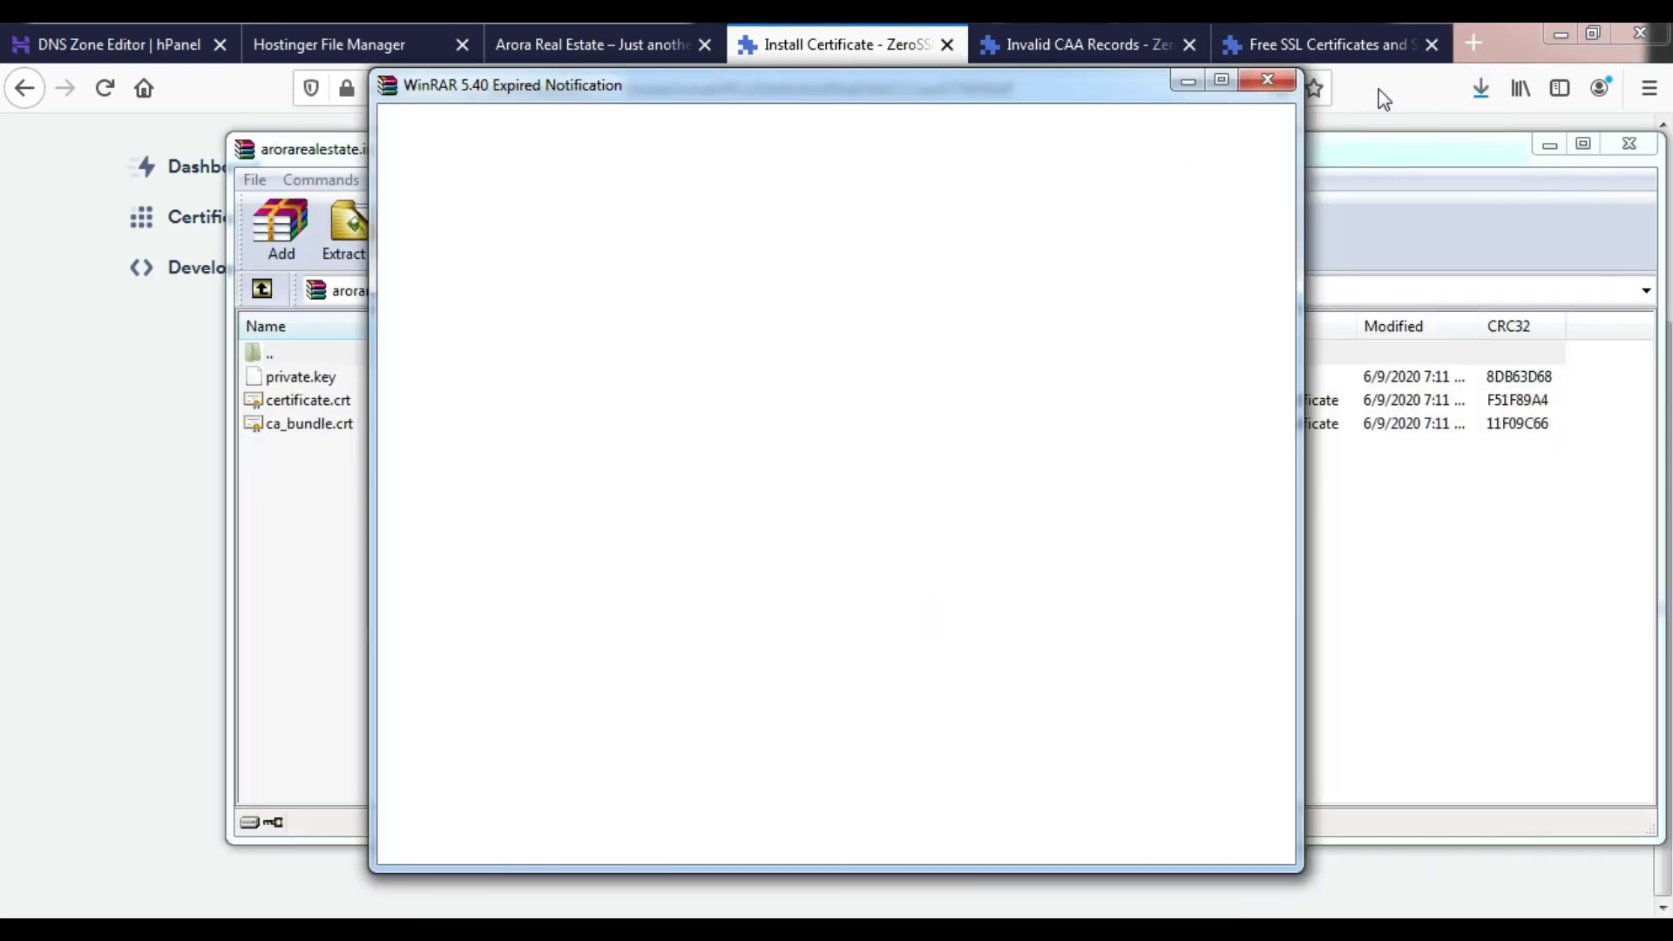
{"action": "left_click", "coordinate": [1269, 86]}
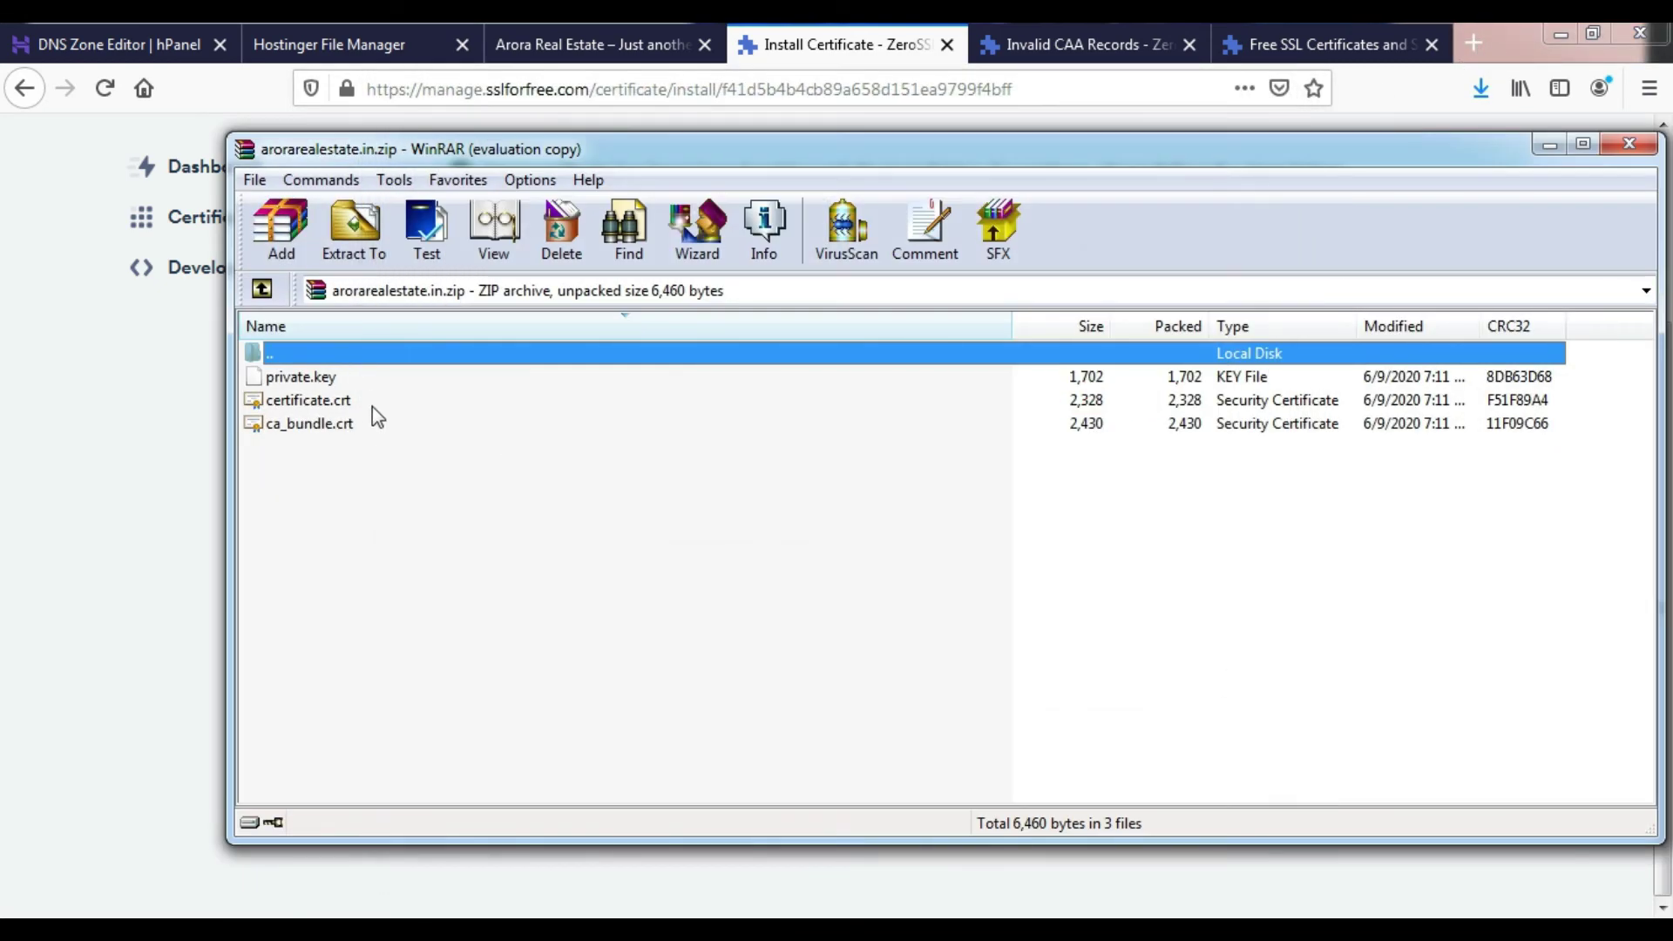
{"action": "left_click", "coordinate": [170, 427]}
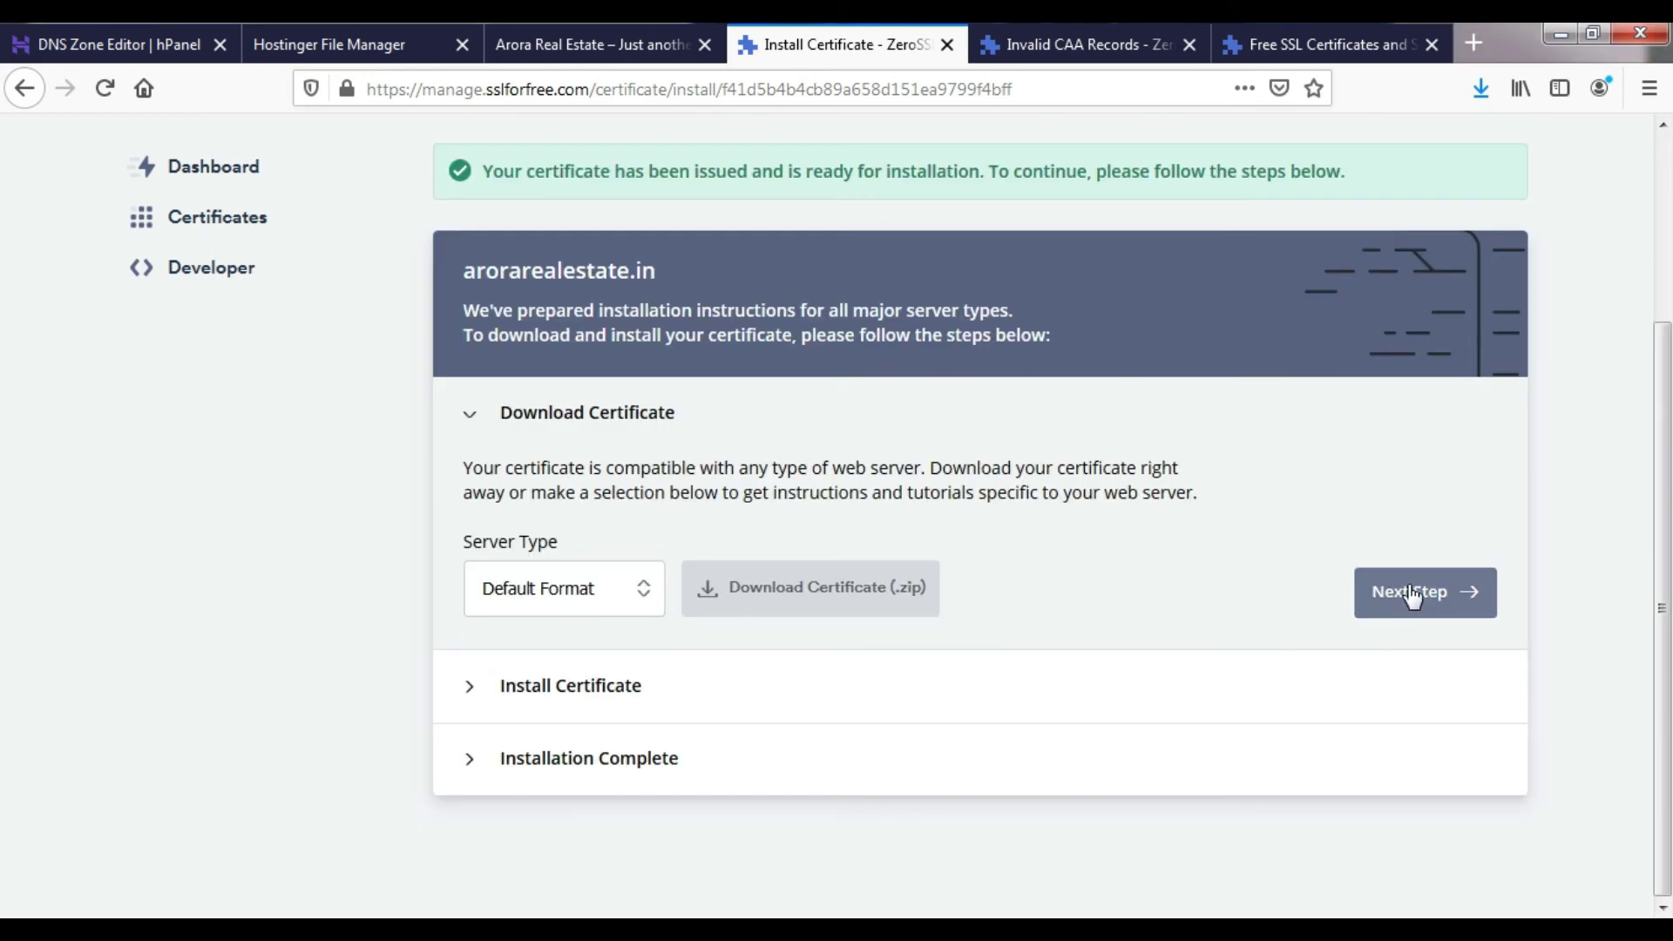
{"action": "left_click", "coordinate": [1412, 591]}
- Open the hosting account's SSL settings and locate the empty Custom SSL Certificate (CRT) field
{"action": "scroll", "coordinate": [934, 610], "scroll_direction": "down", "scroll_amount": 3}
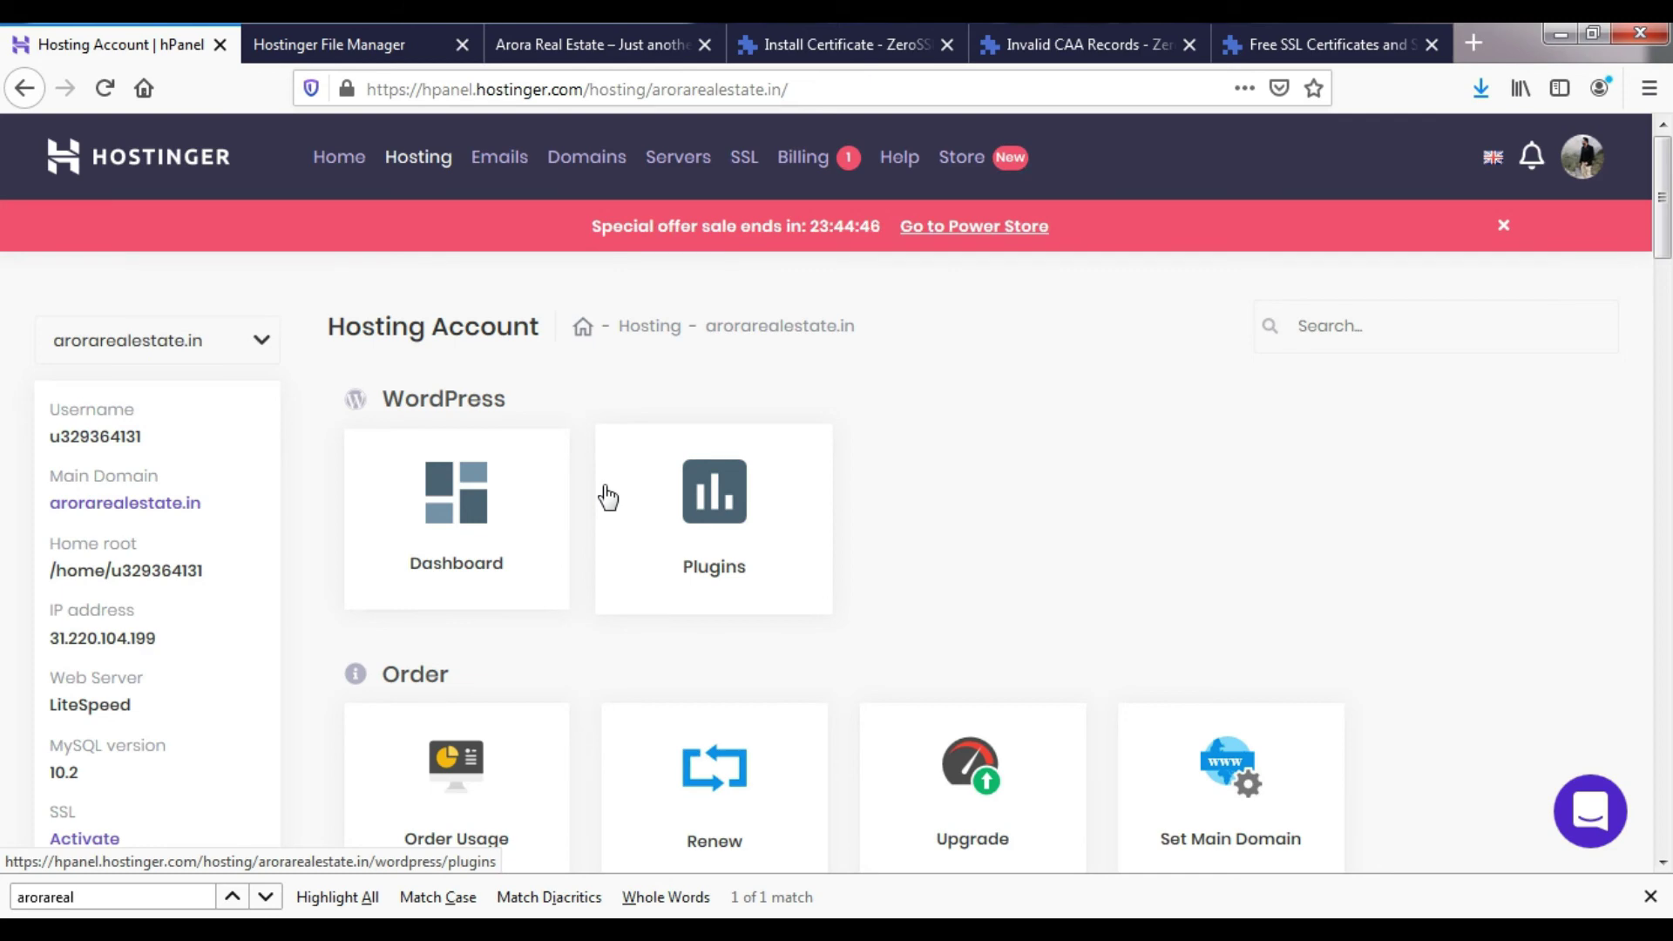
{"action": "scroll", "coordinate": [607, 497], "scroll_direction": "down", "scroll_amount": 15}
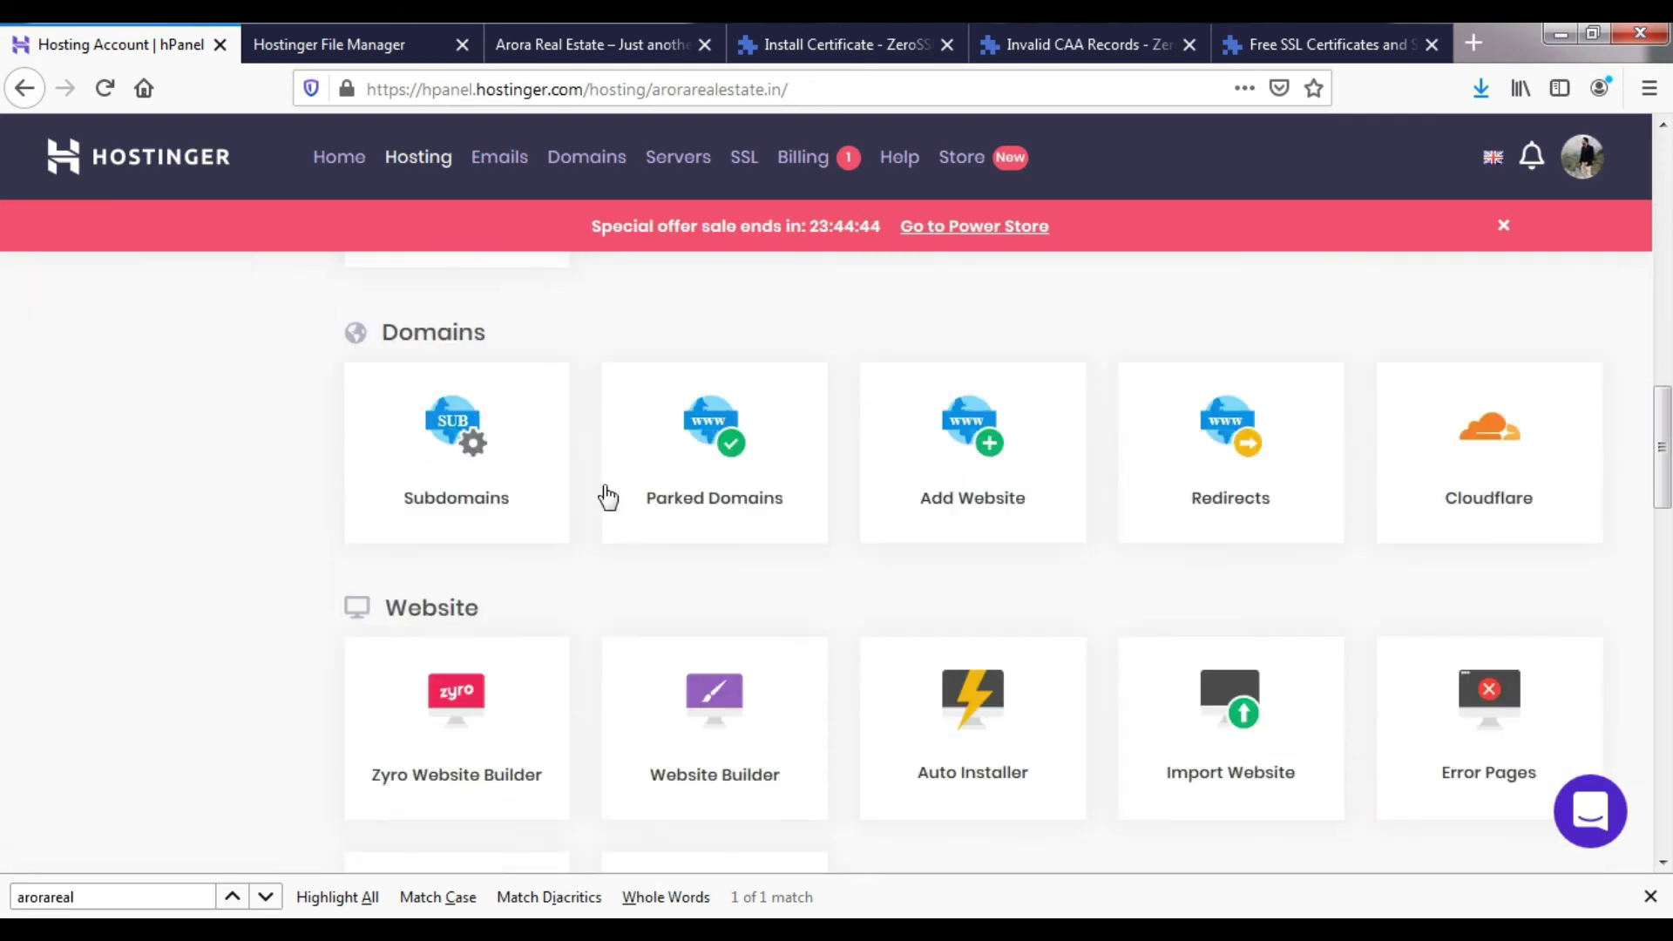
{"action": "scroll", "coordinate": [587, 516], "scroll_direction": "down", "scroll_amount": 13}
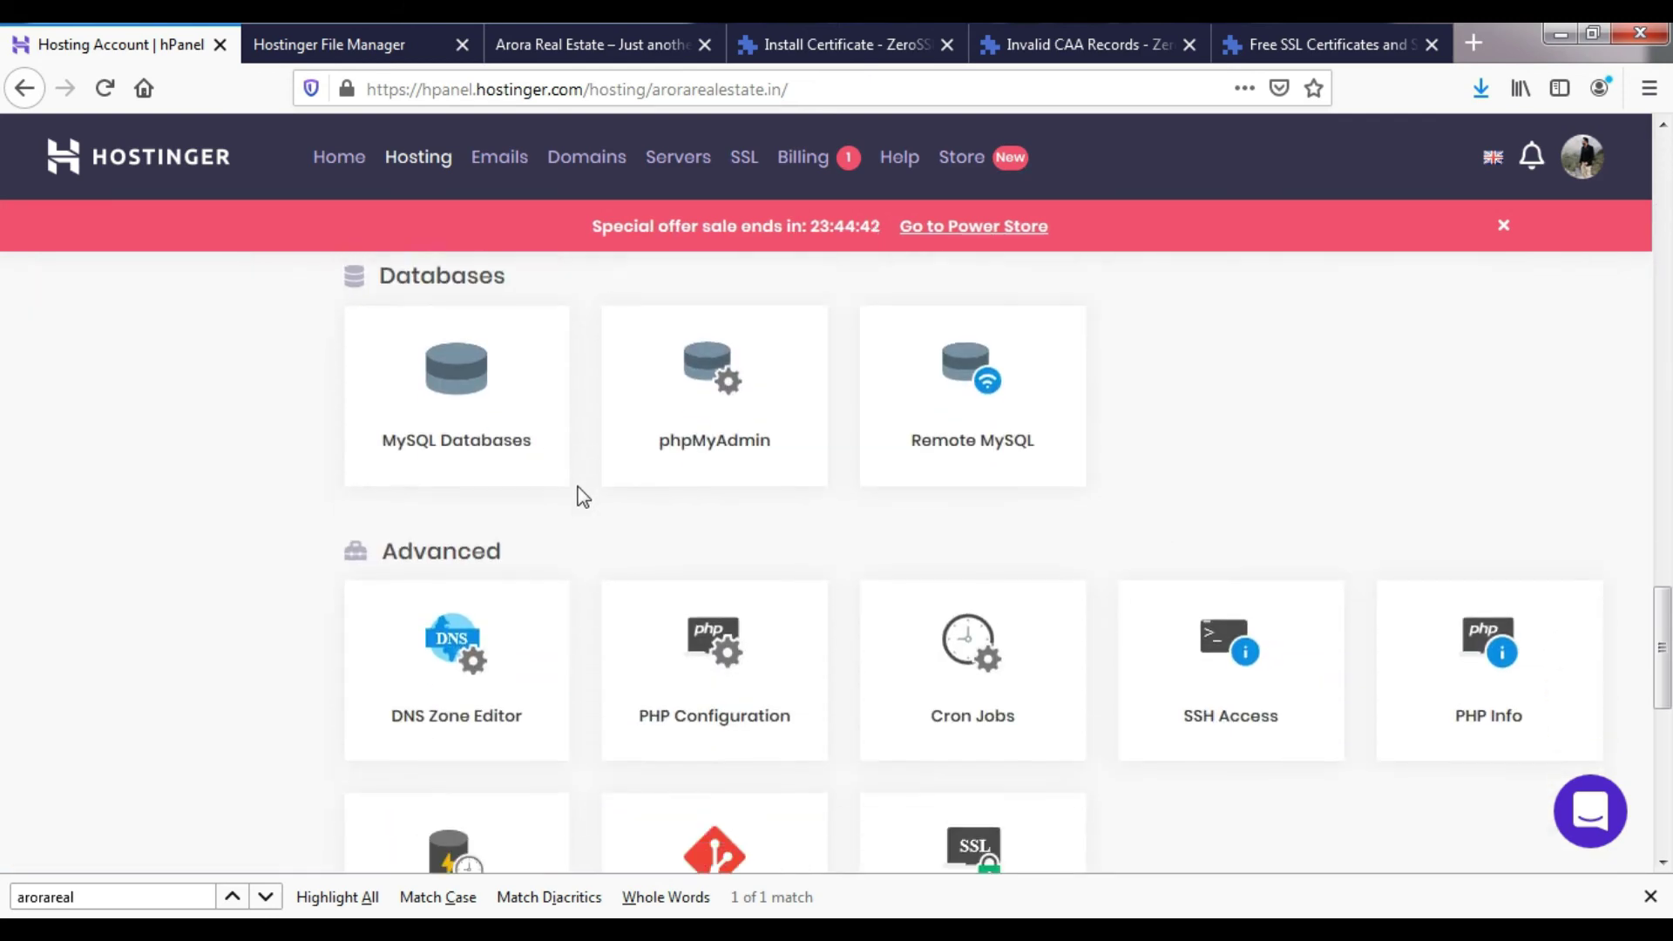
{"action": "scroll", "coordinate": [583, 498], "scroll_direction": "down", "scroll_amount": 1}
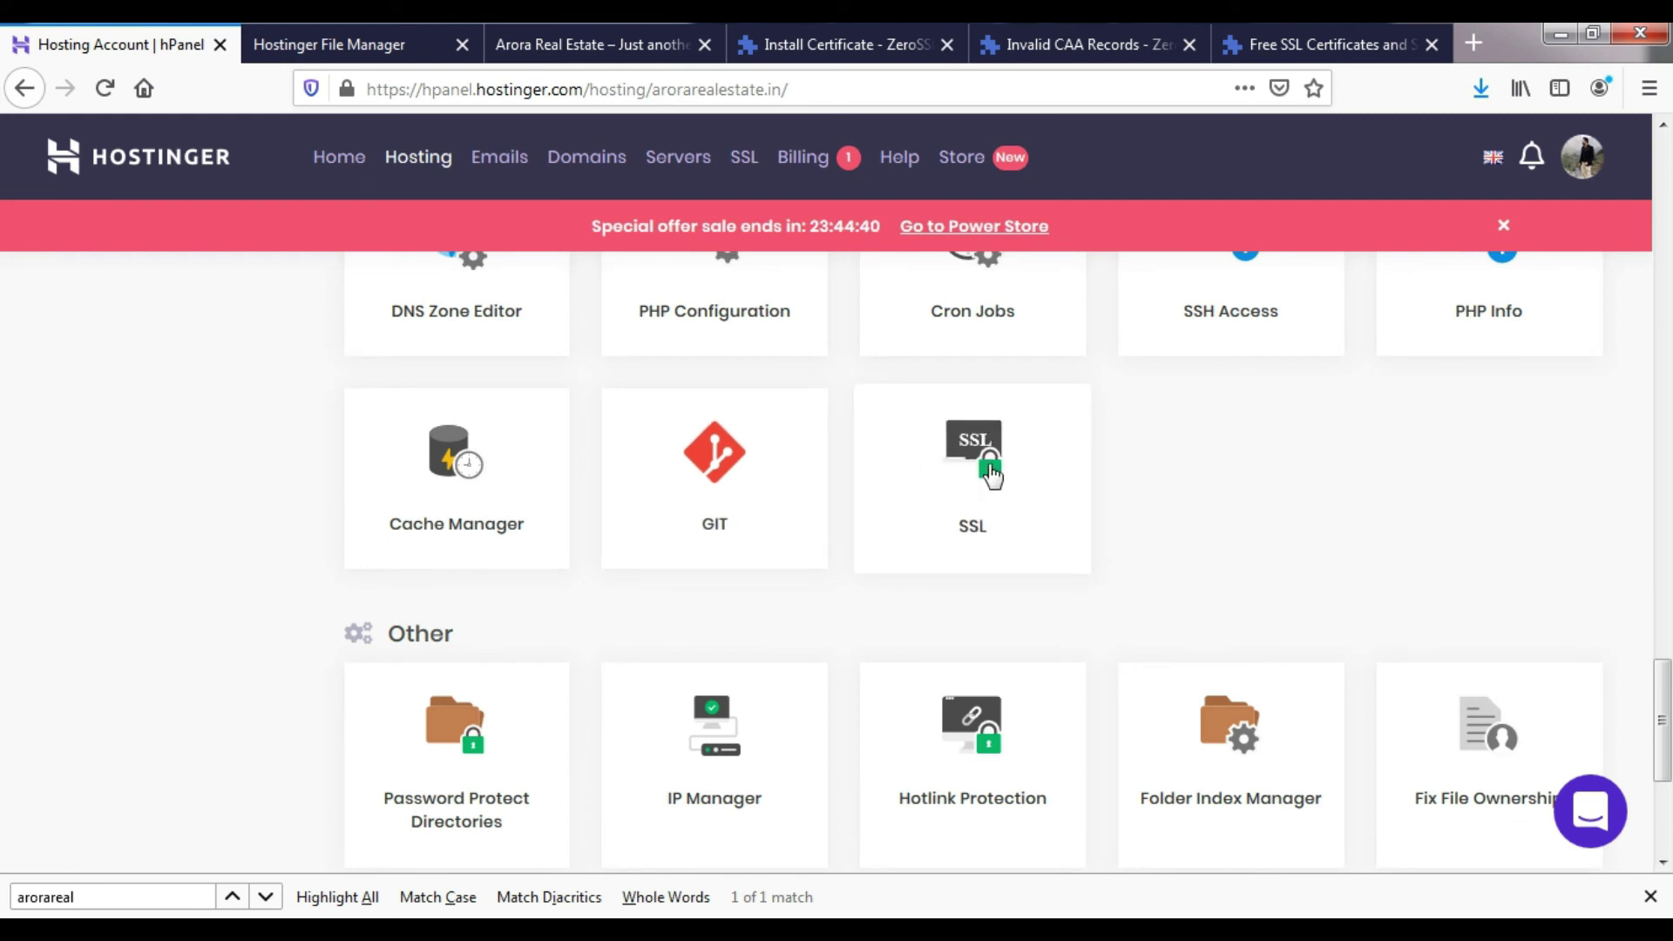
{"action": "left_click", "coordinate": [991, 475]}
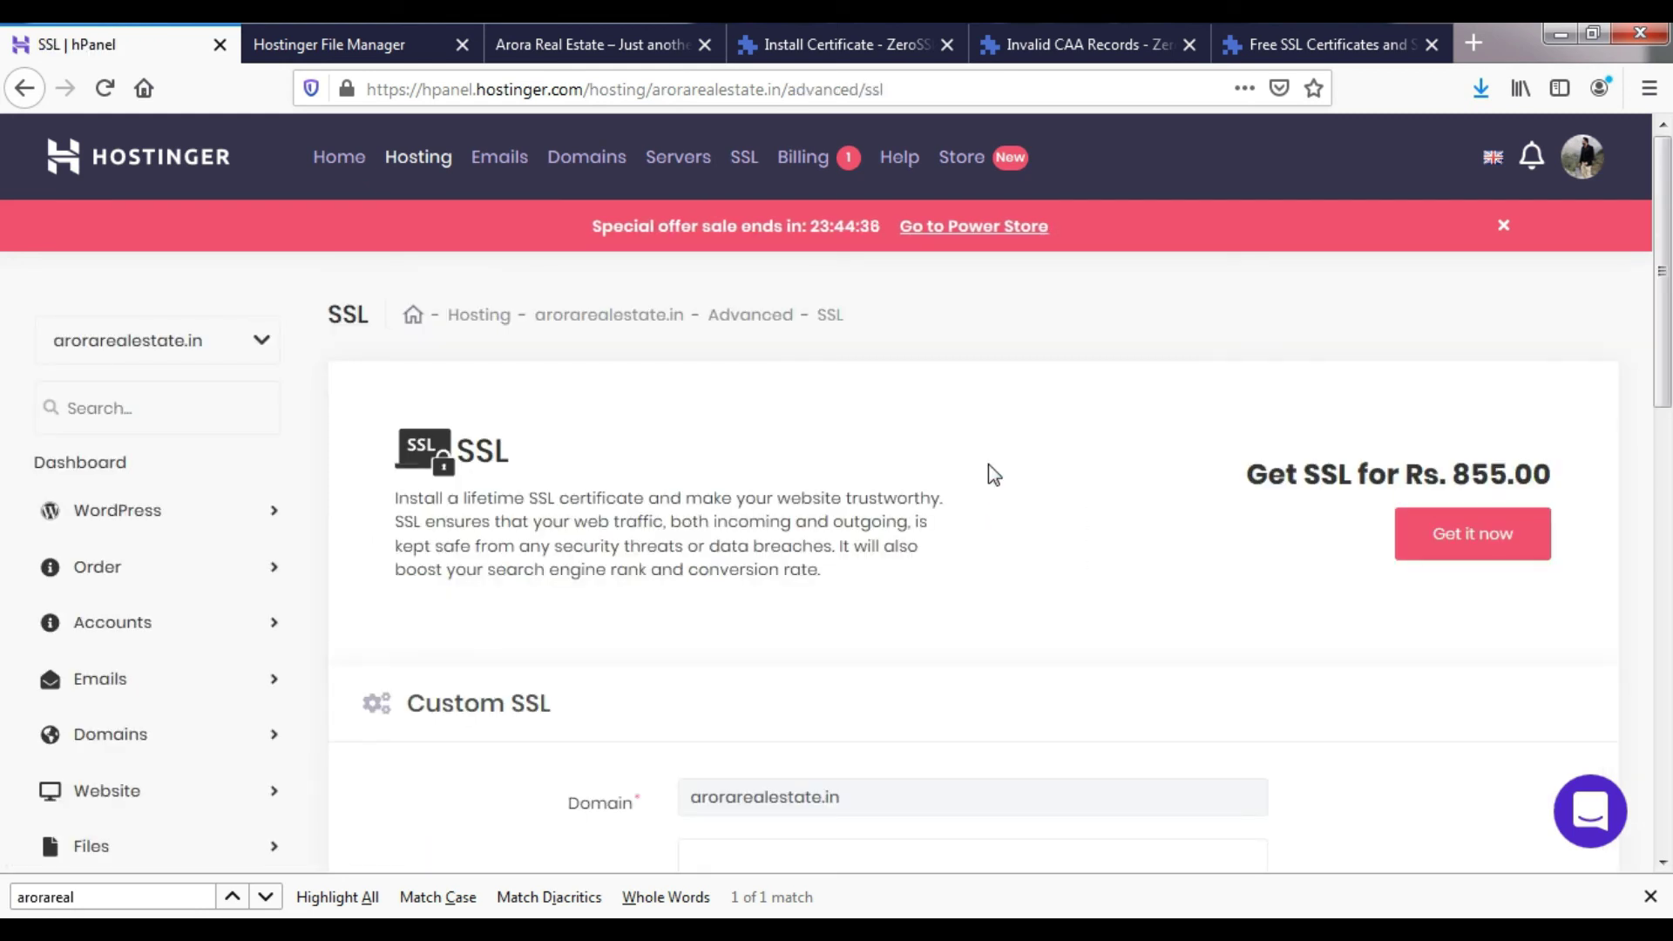
{"action": "scroll", "coordinate": [872, 523], "scroll_direction": "down", "scroll_amount": 3}
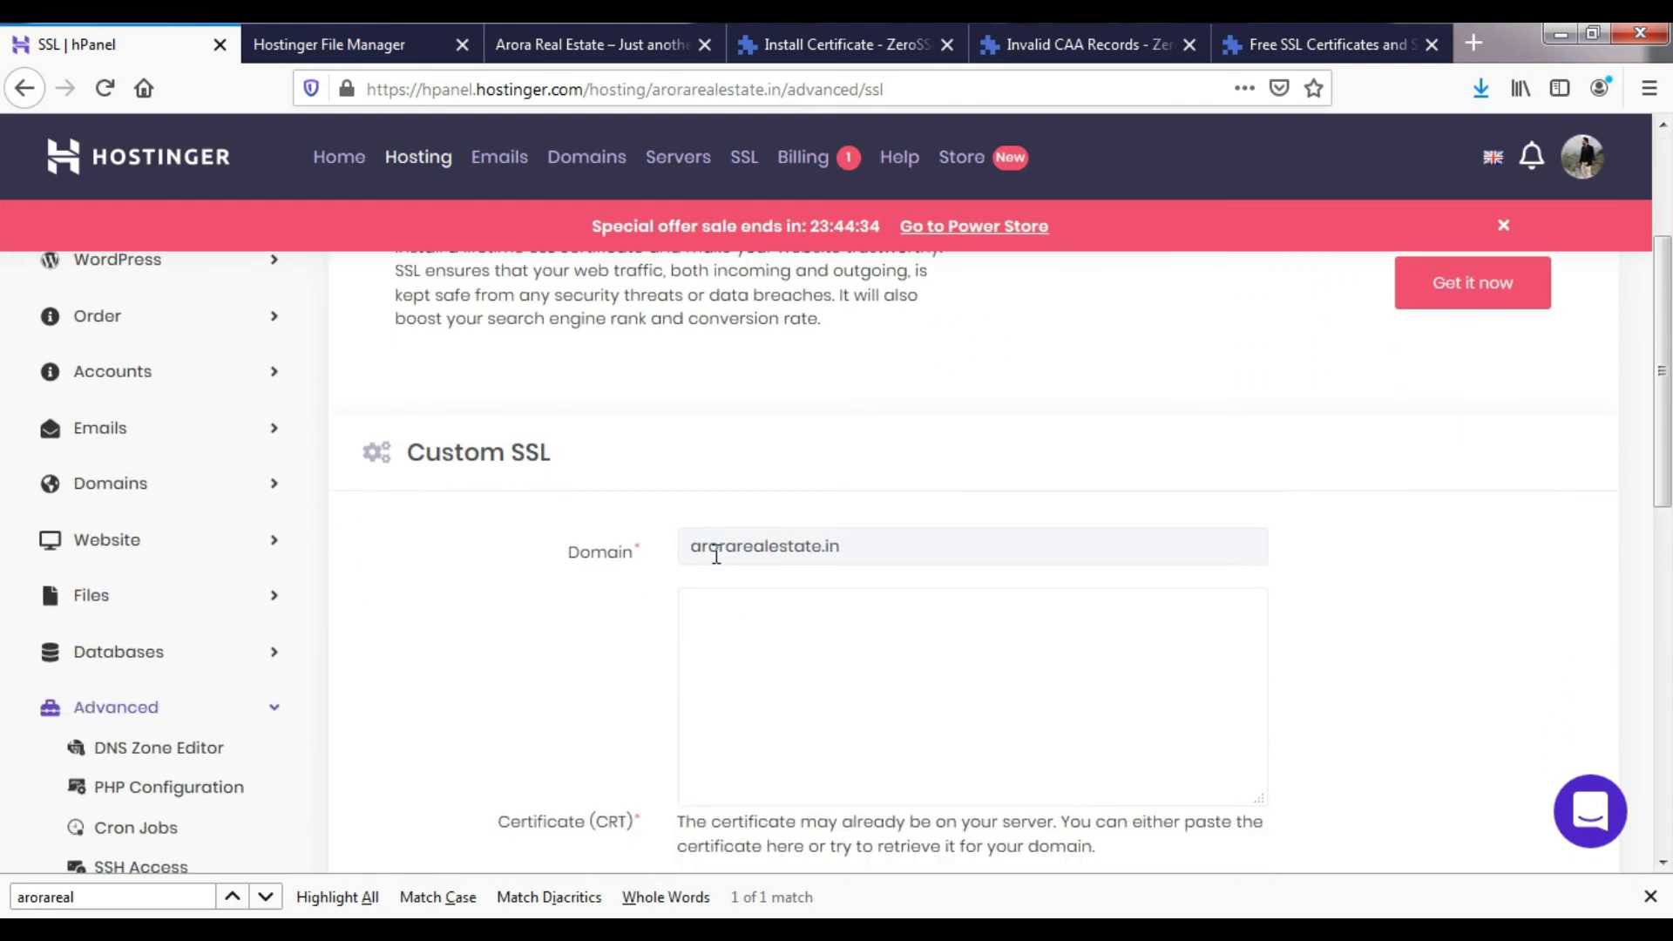
{"action": "left_click_drag", "start_coordinate": [709, 549], "coordinate": [880, 569]}
{"action": "left_click", "coordinate": [878, 567]}
{"action": "scroll", "coordinate": [844, 631], "scroll_direction": "down", "scroll_amount": 3}
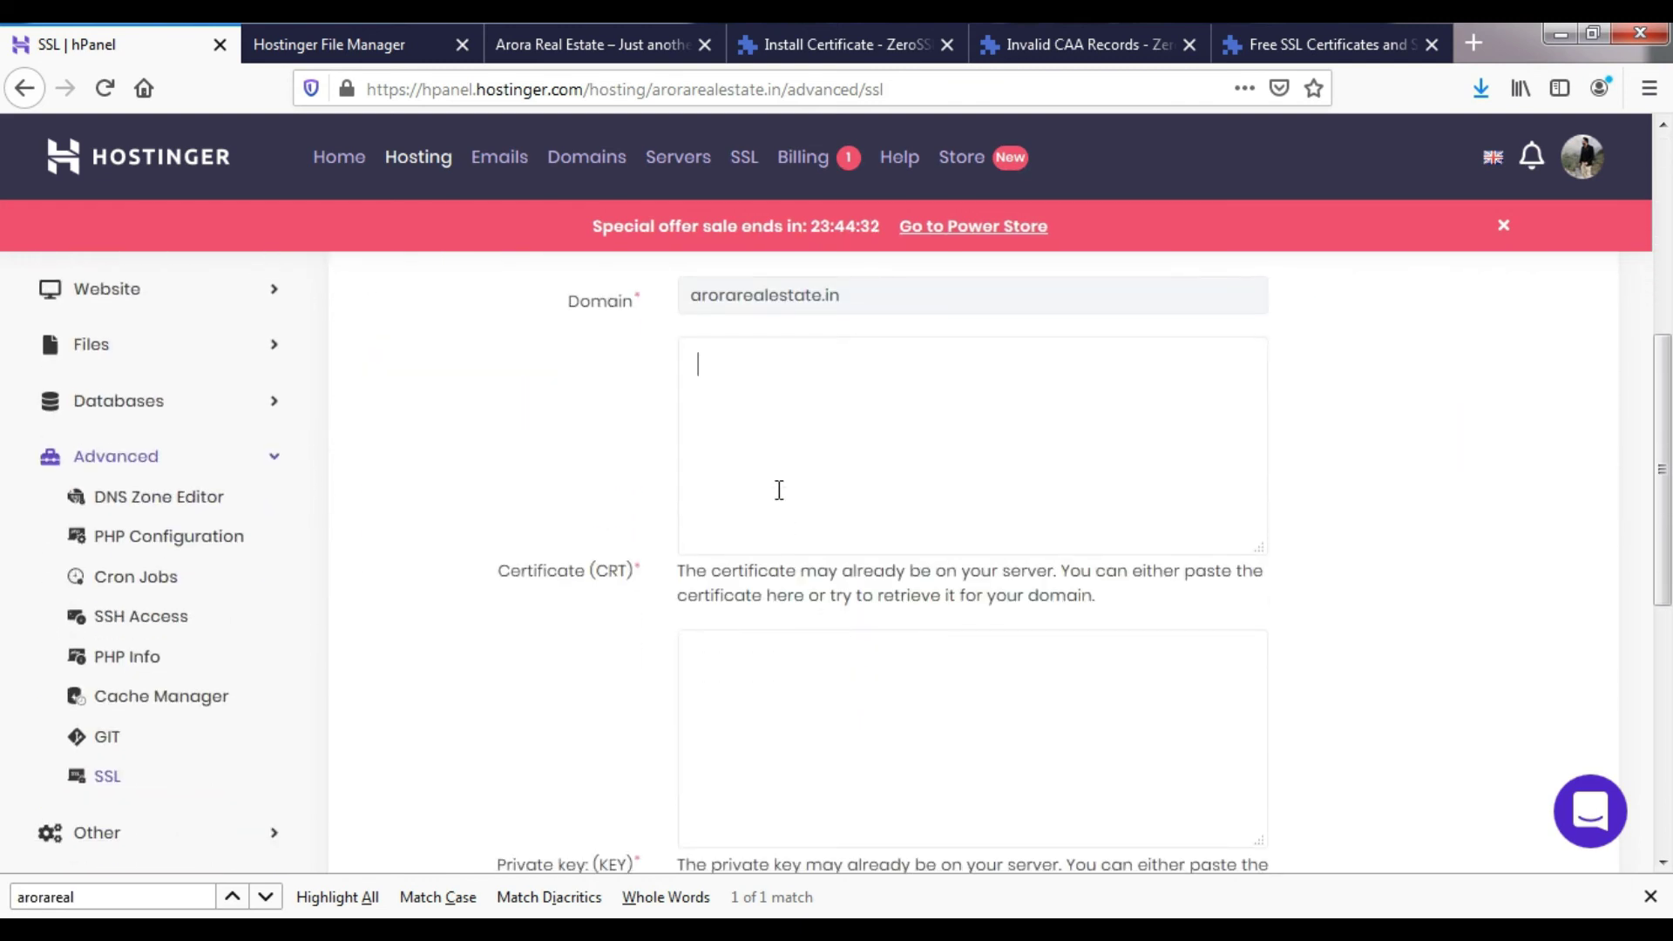
{"action": "left_click", "coordinate": [723, 499]}
{"action": "left_click_drag", "start_coordinate": [493, 571], "coordinate": [632, 575]}
{"action": "key", "text": "alt+Tab"}
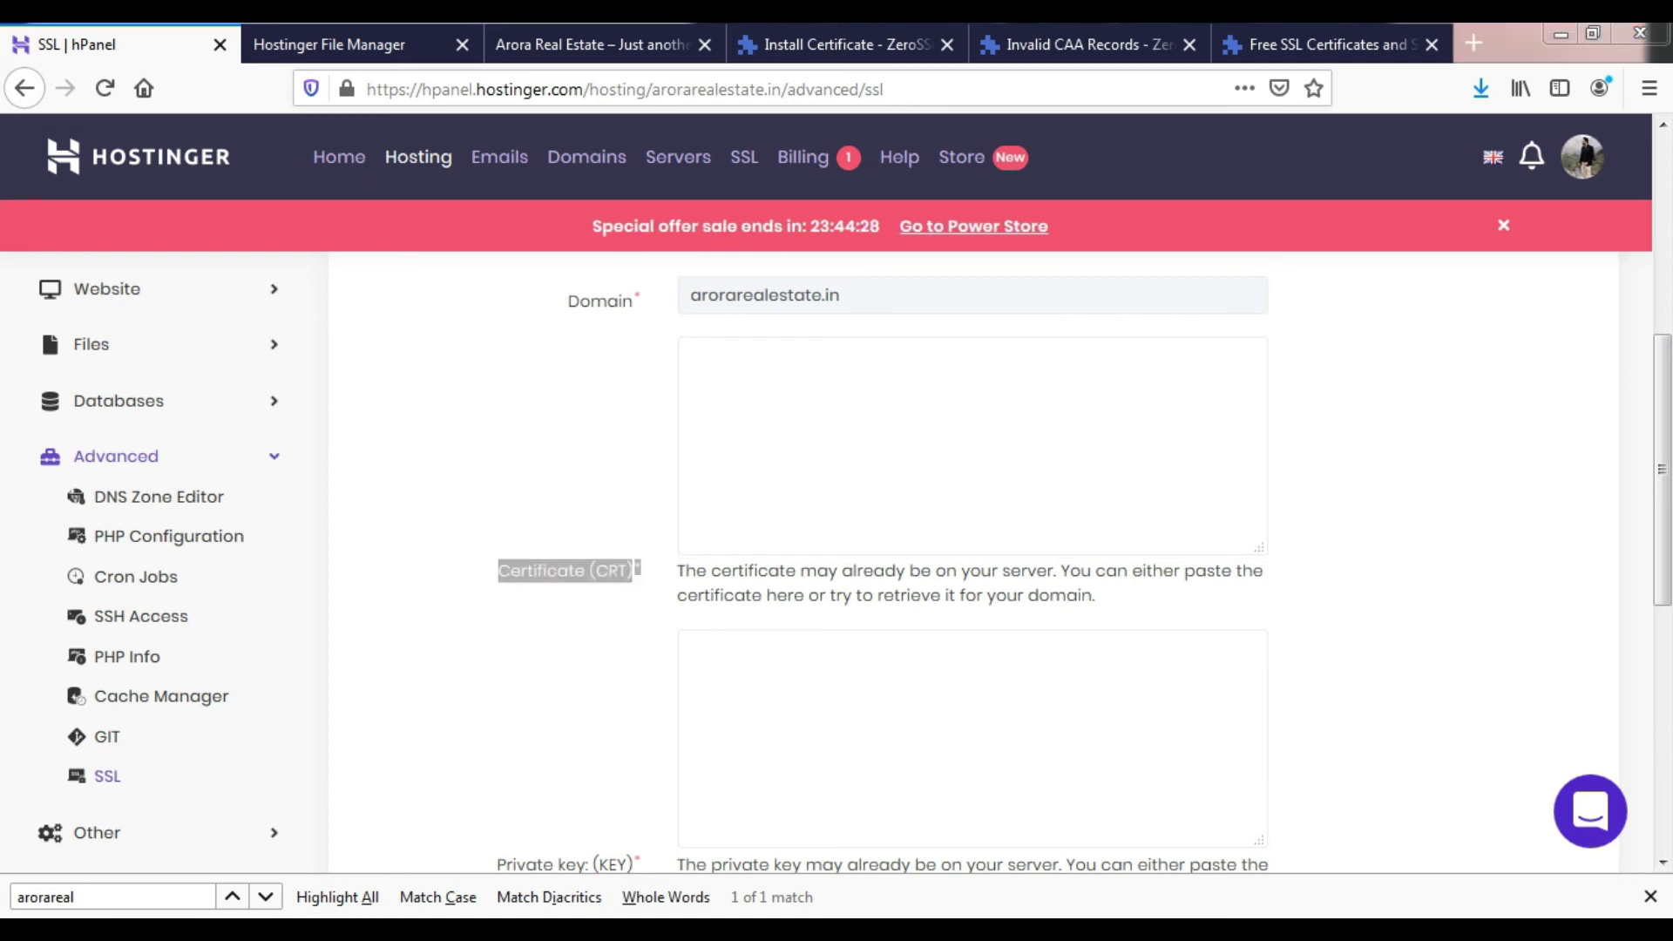
- Extract certificate.crt, ca_bundle.crt and private.key from the archive into the empty karan folder
{"action": "left_click", "coordinate": [353, 404]}
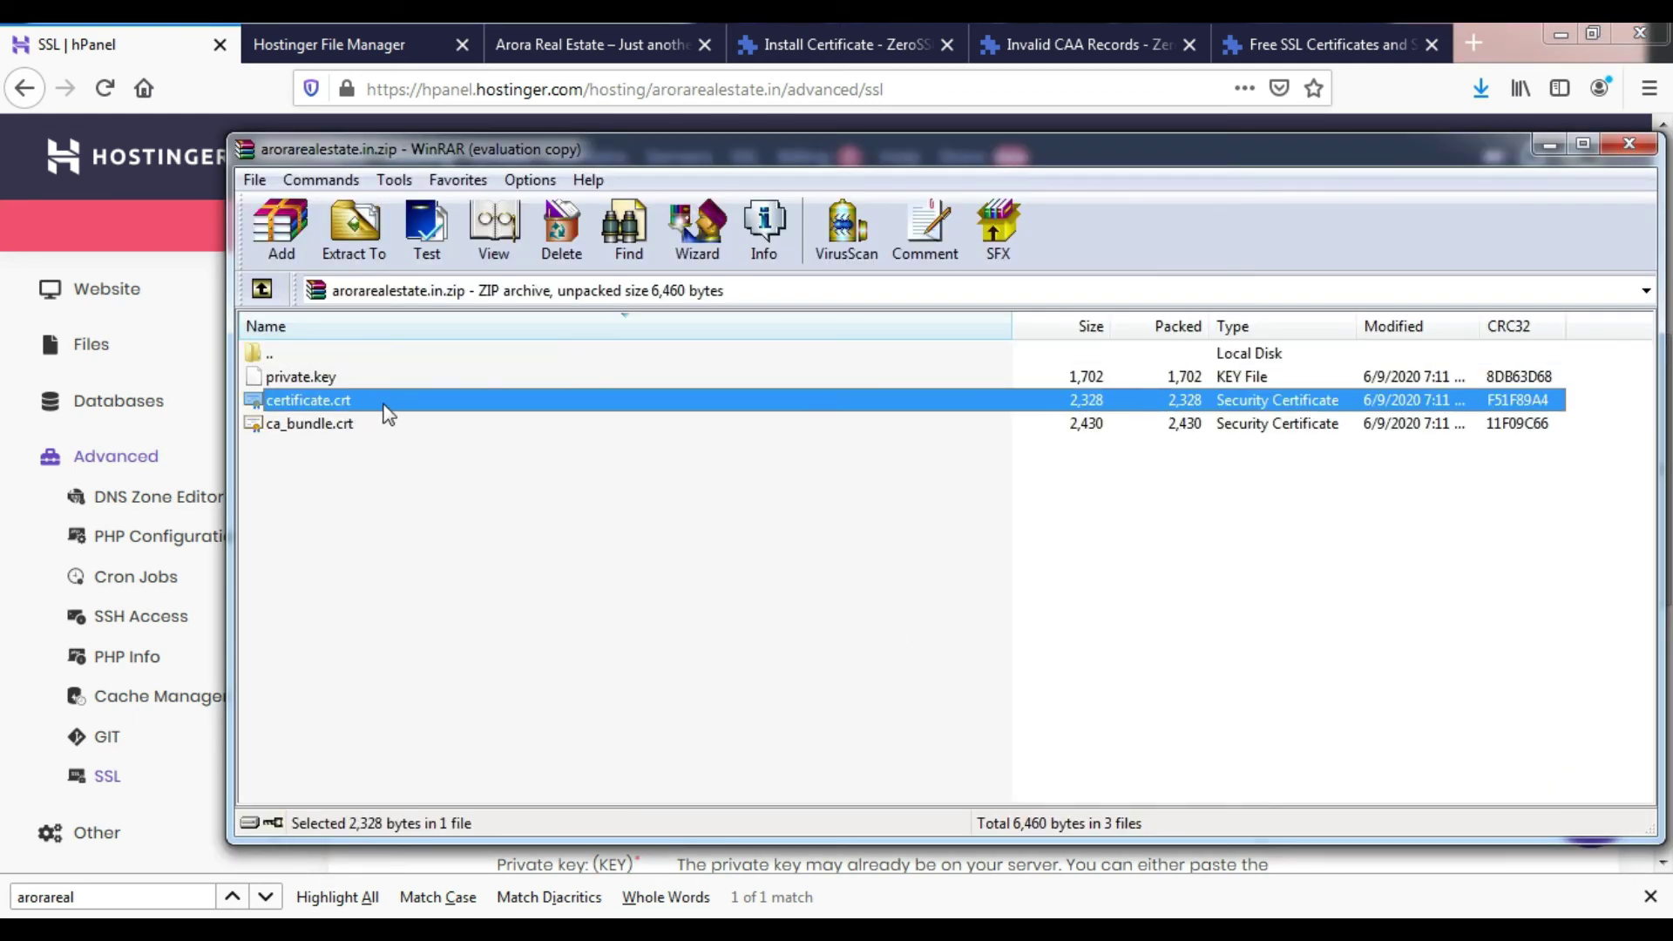
{"action": "right_click", "coordinate": [384, 405]}
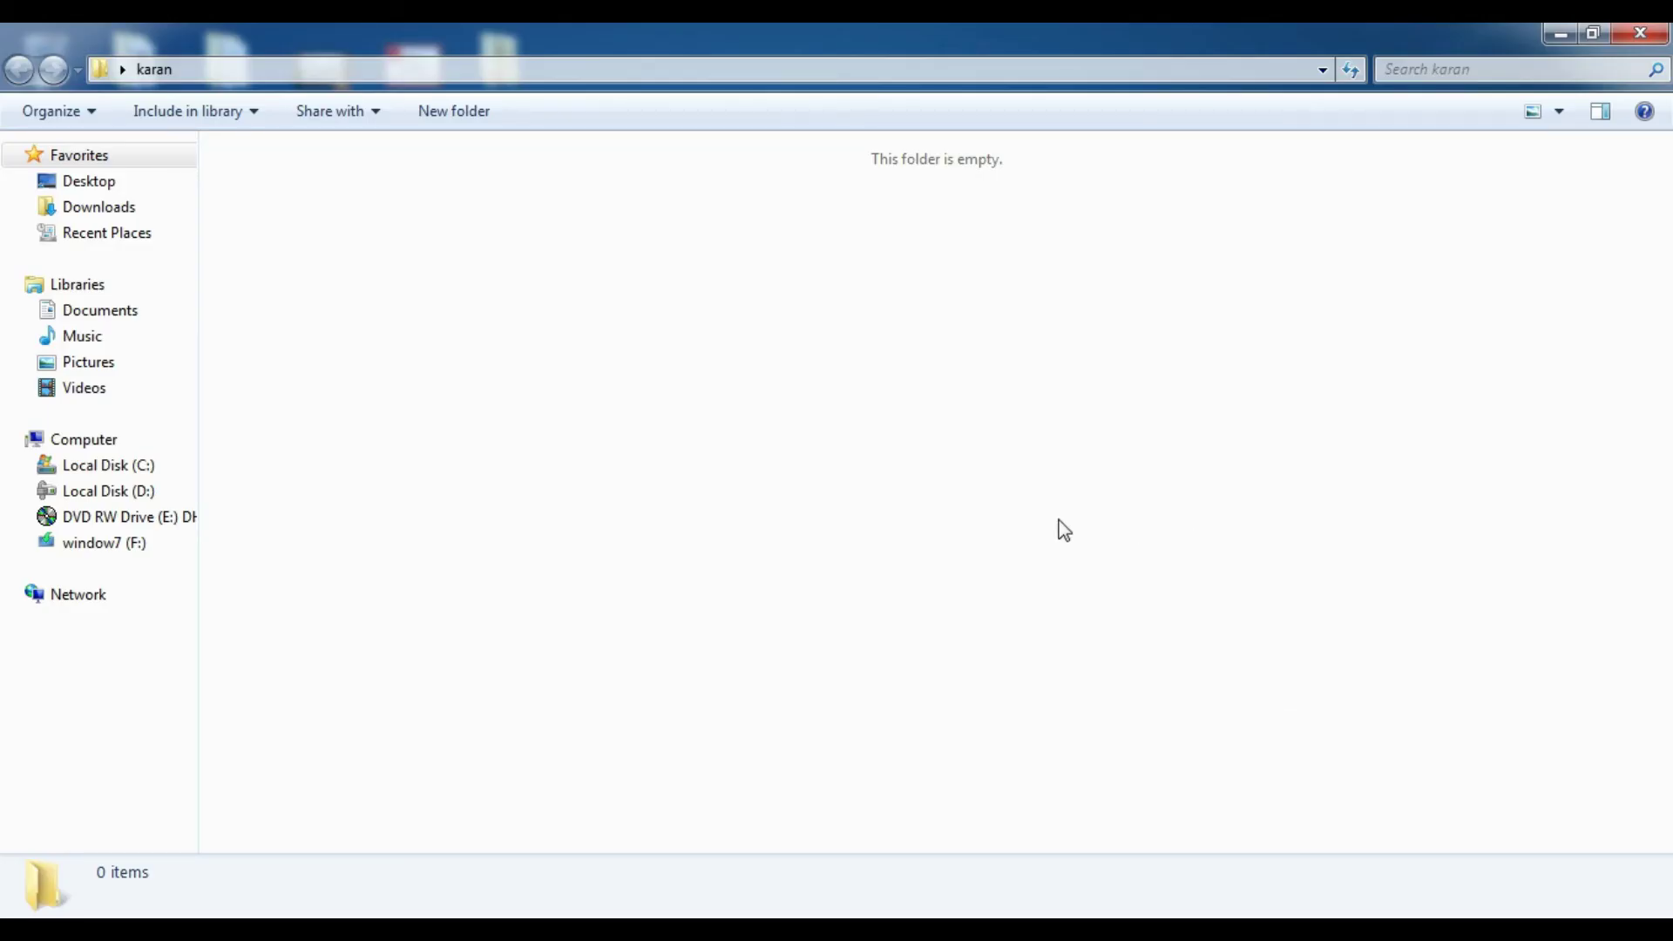
{"action": "left_click", "coordinate": [1263, 915]}
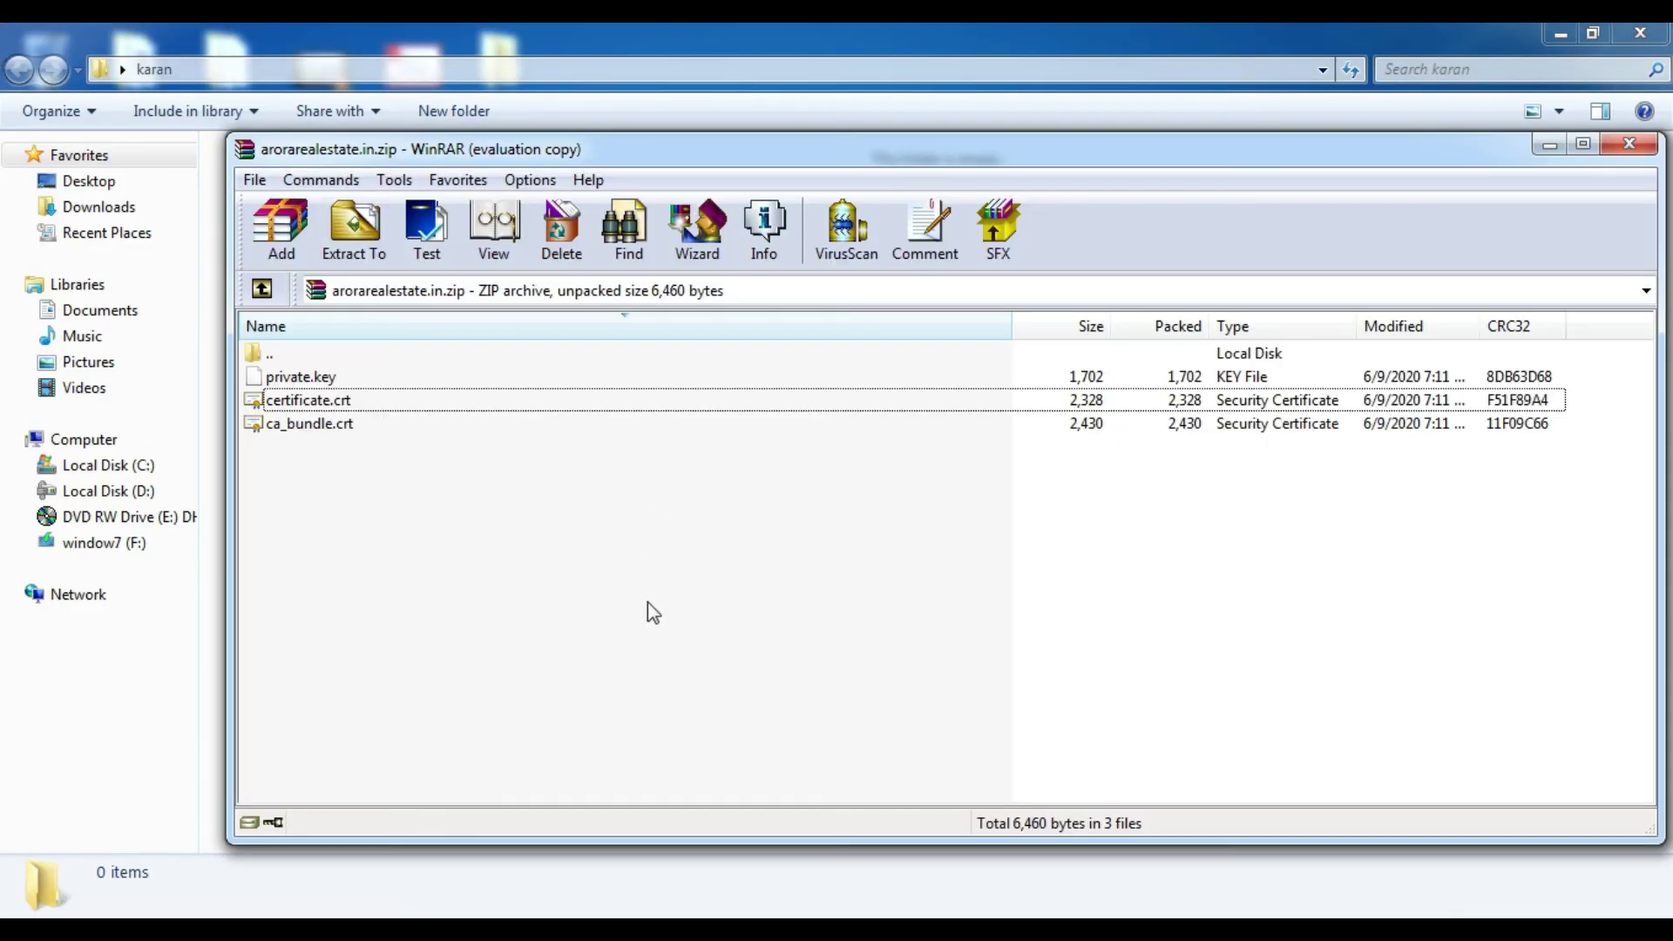
{"action": "left_click_drag", "start_coordinate": [475, 147], "coordinate": [894, 230]}
{"action": "left_click_drag", "start_coordinate": [803, 521], "coordinate": [765, 468]}
{"action": "left_click_drag", "start_coordinate": [364, 385], "coordinate": [365, 388]}
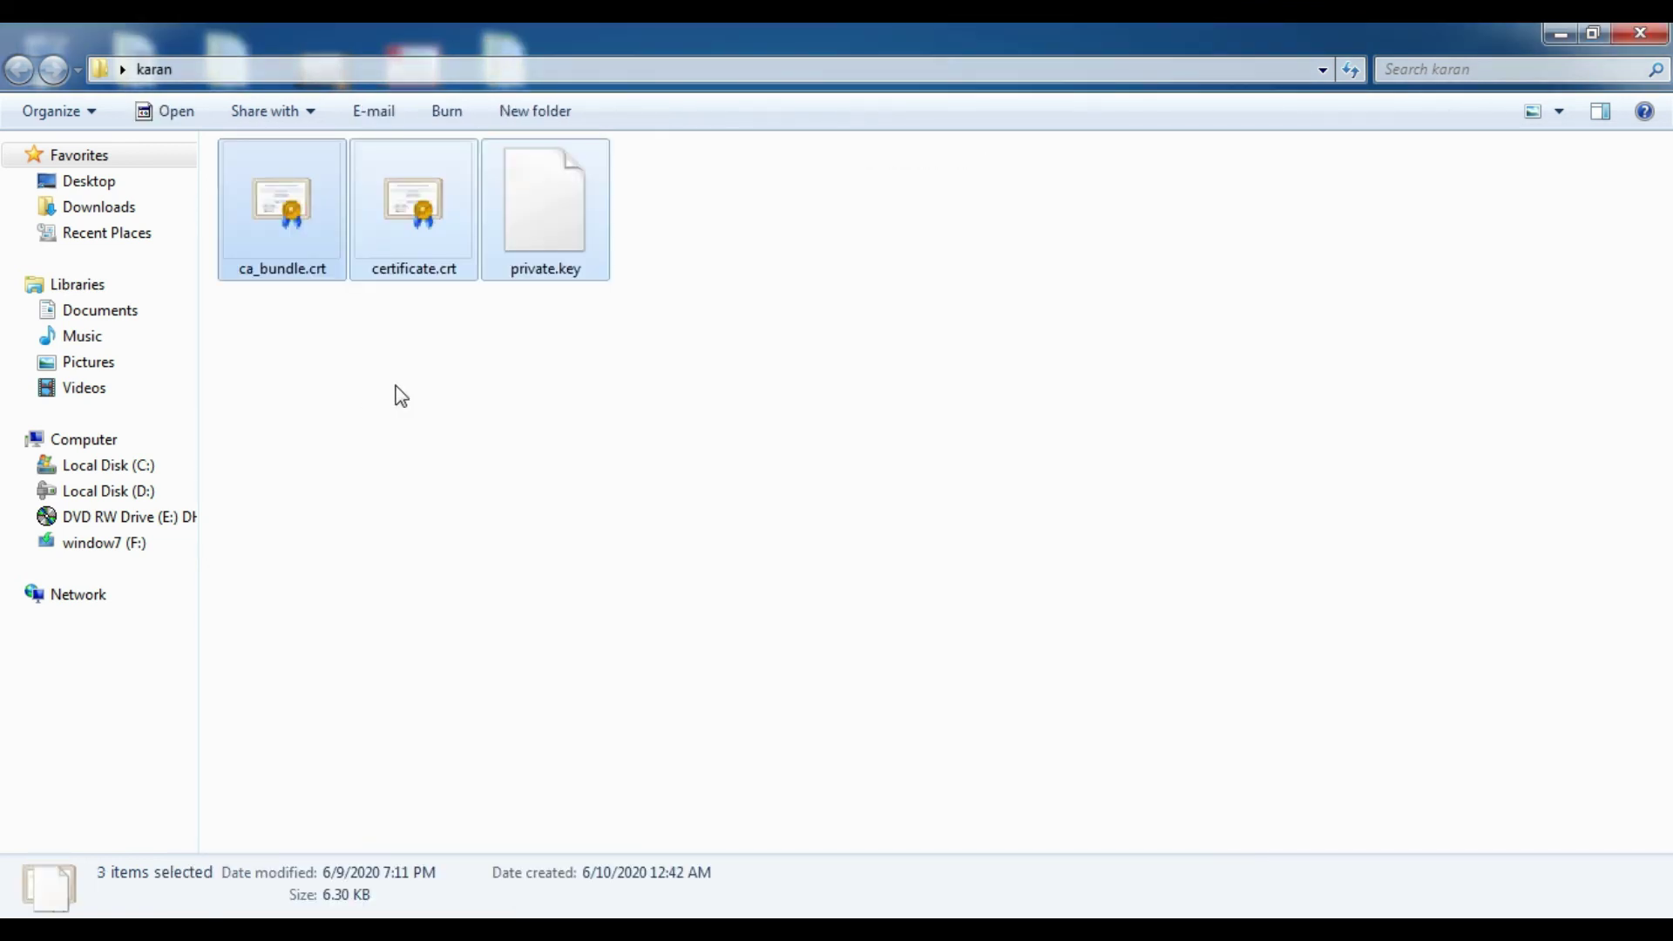
{"action": "left_click", "coordinate": [464, 348]}
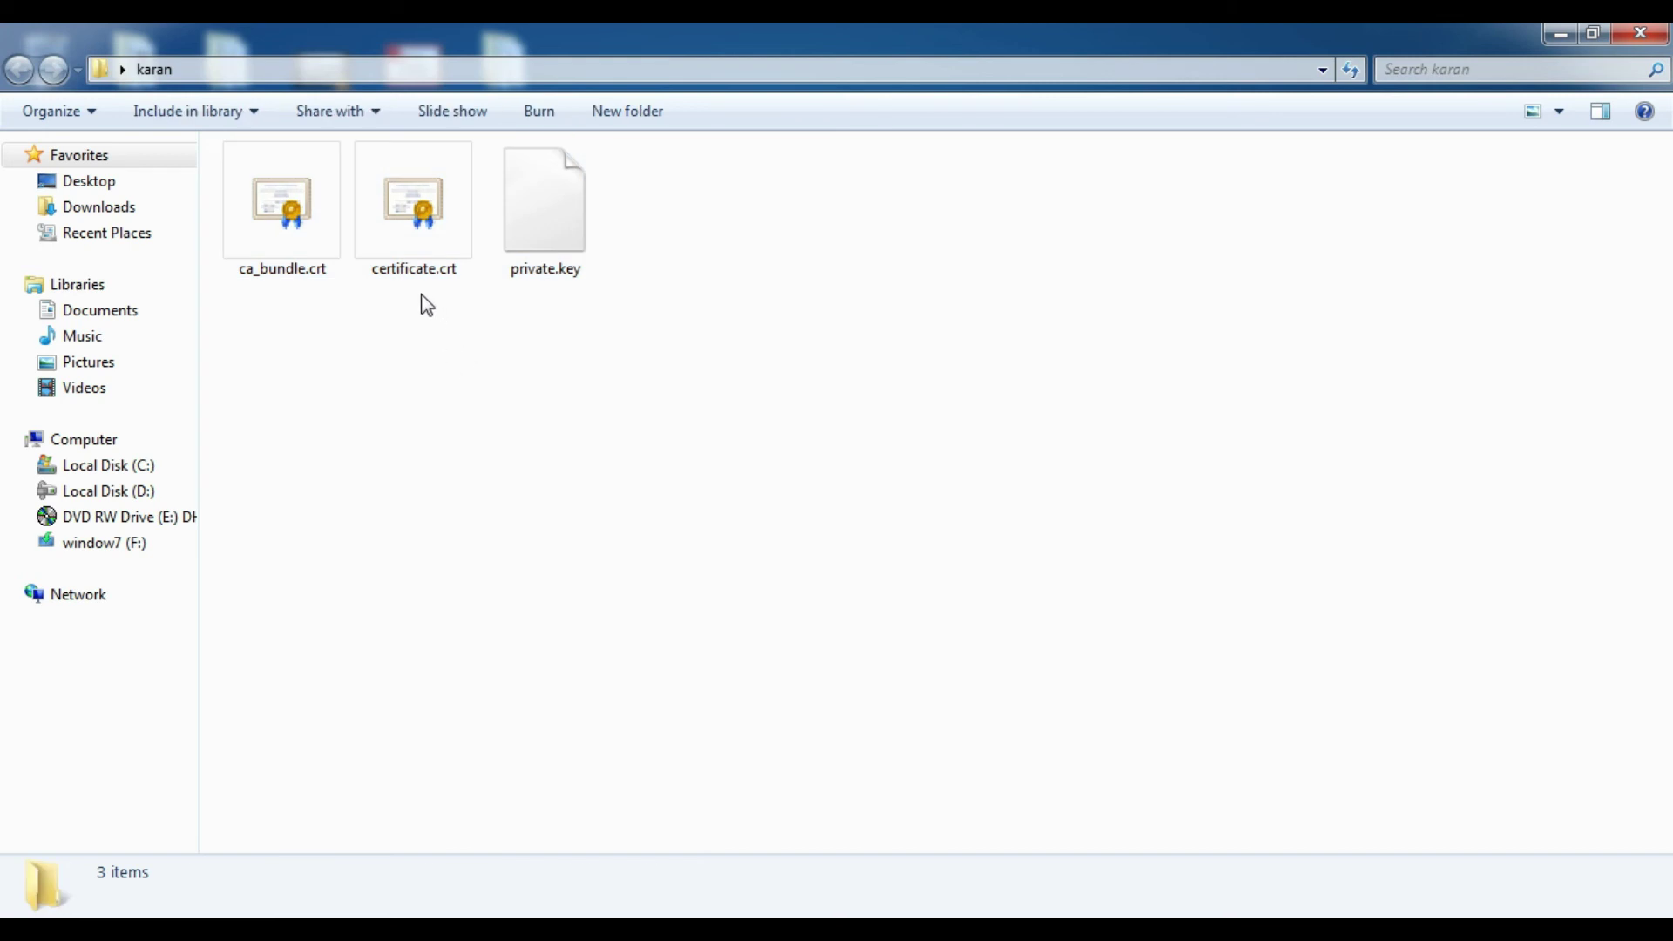
- Open certificate.crt in Notepad++ and select all its text
{"action": "right_click", "coordinate": [409, 256]}
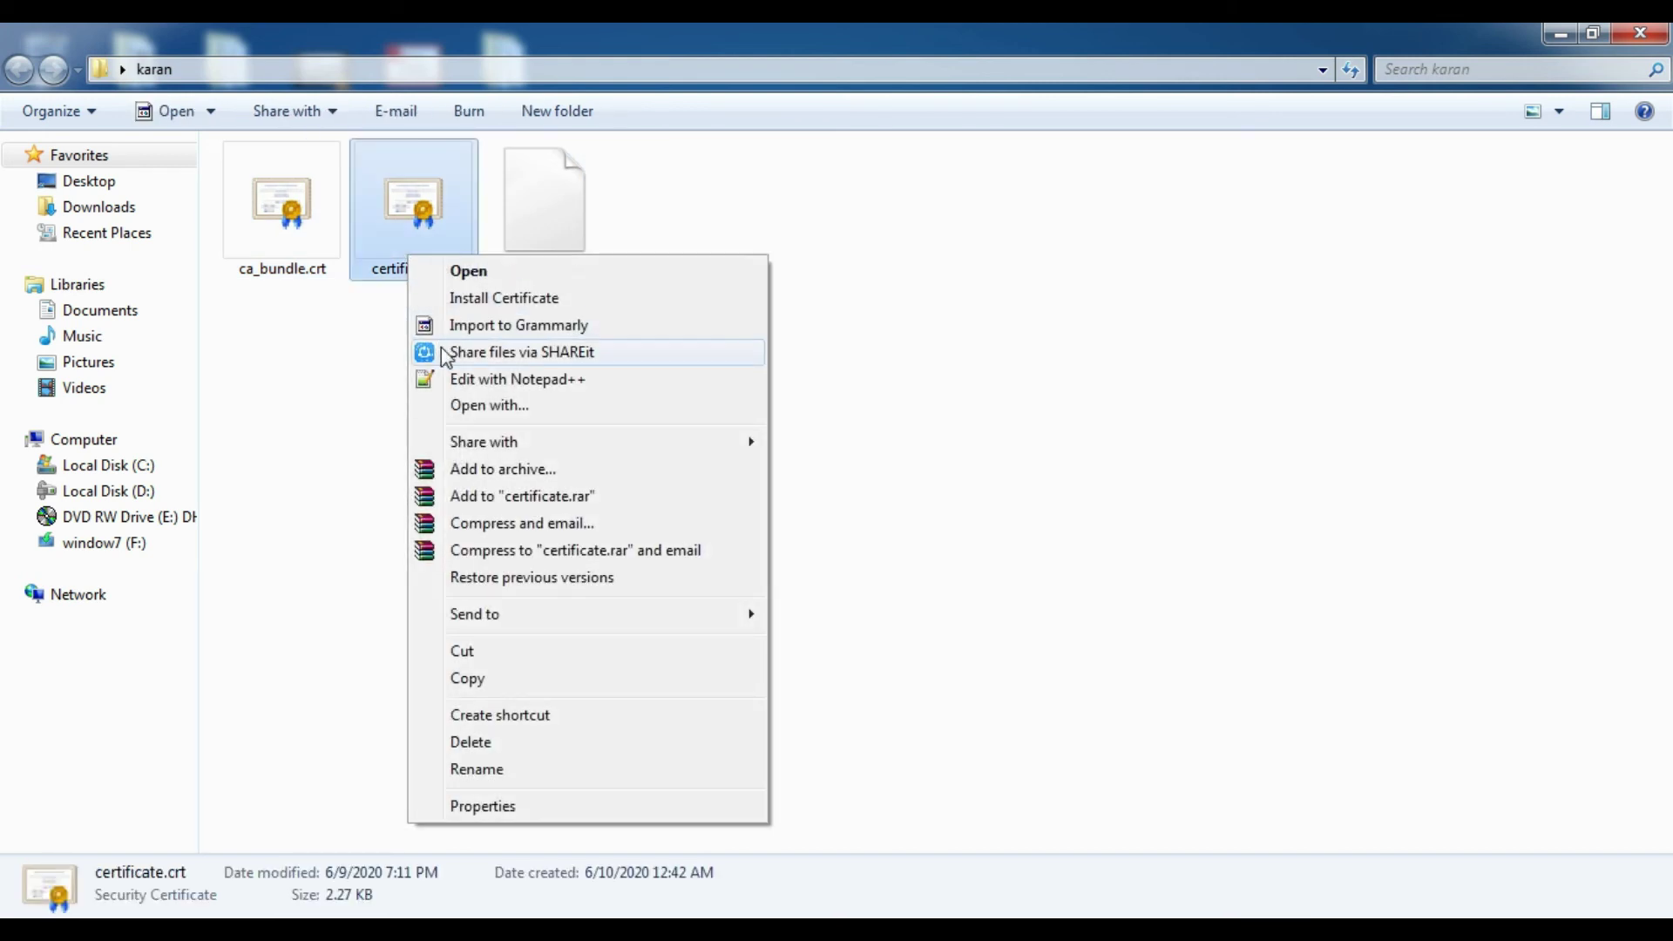
{"action": "left_click", "coordinate": [462, 380]}
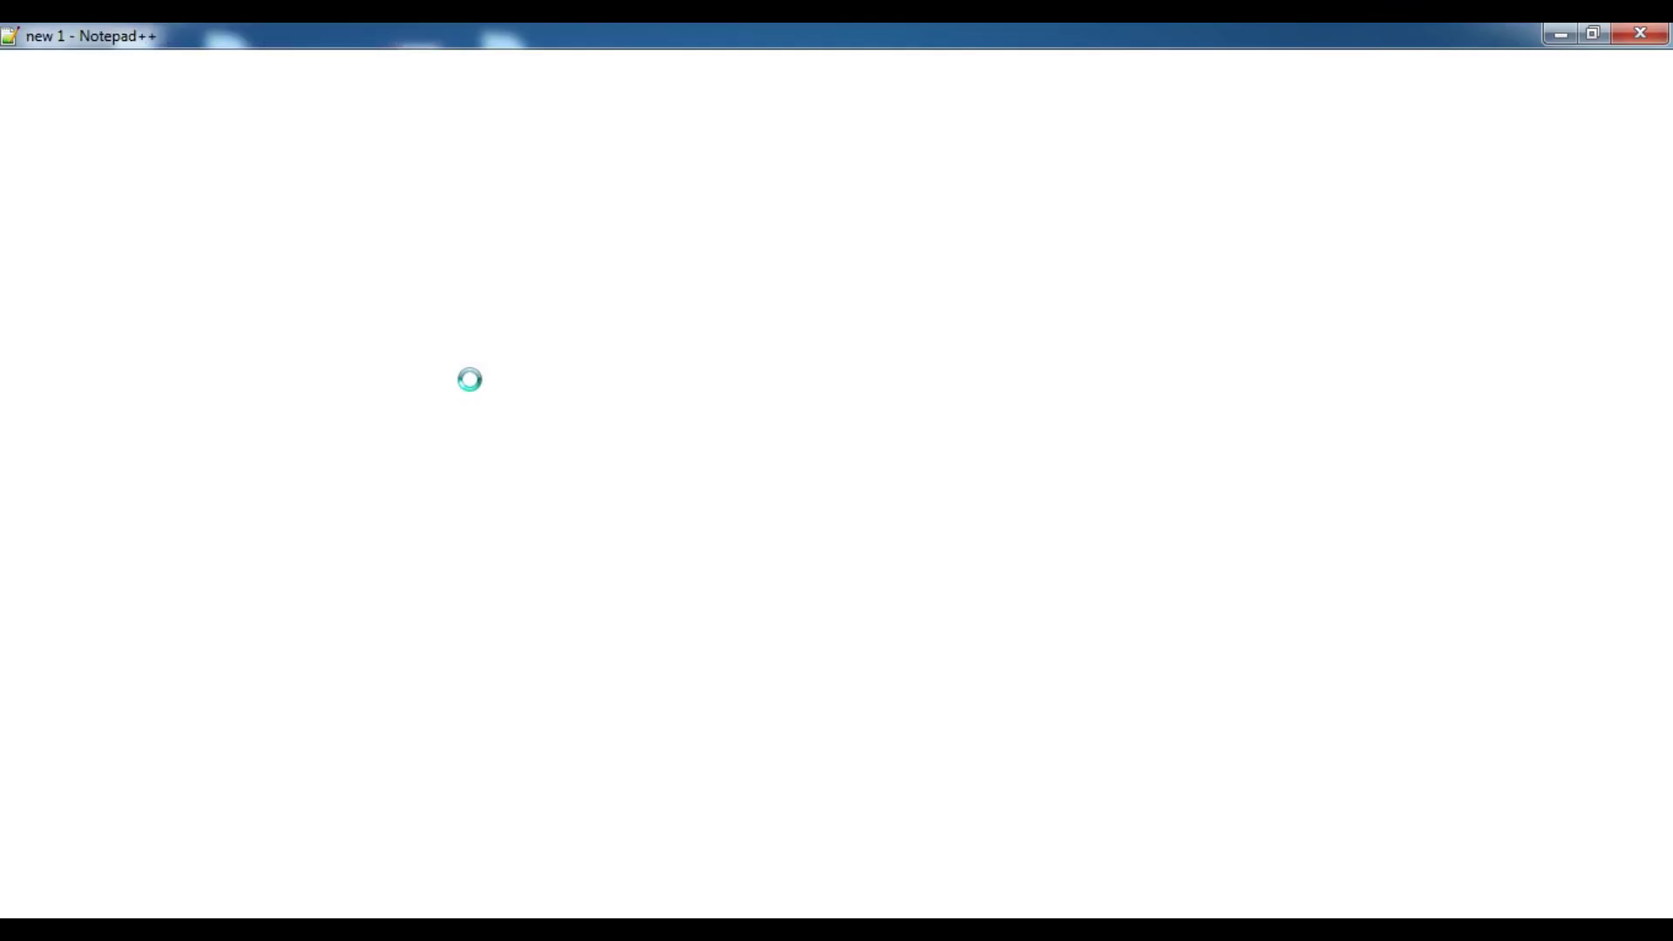
{"action": "key", "text": "ctrl+a"}
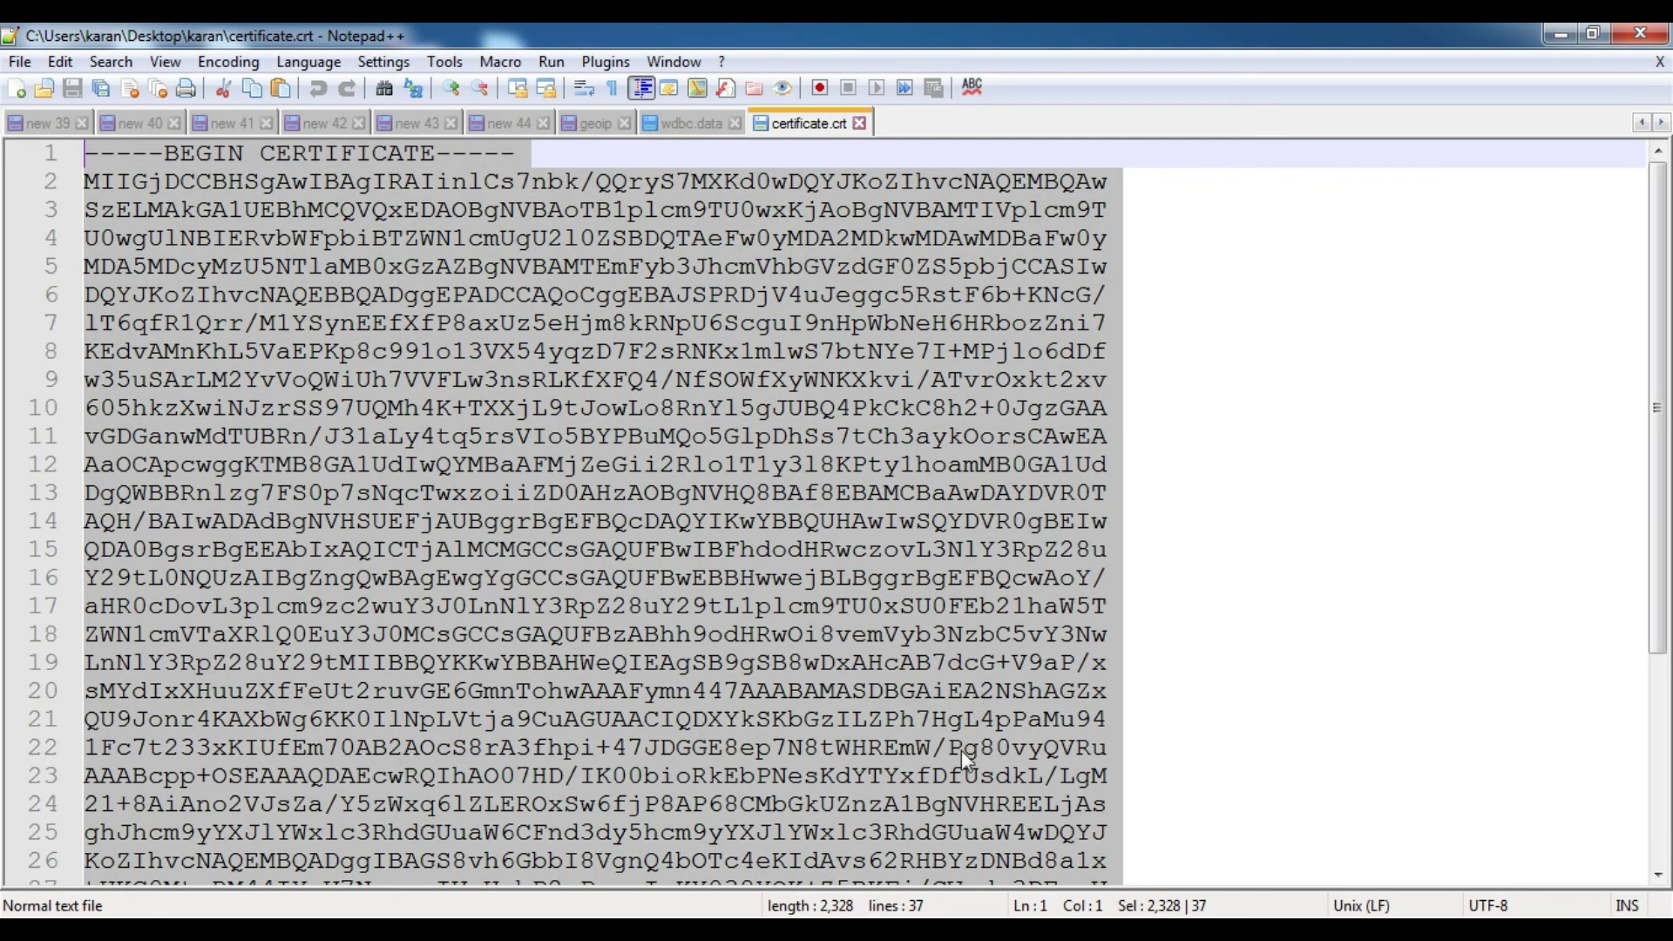
- Paste the certificate.crt text into the Custom SSL Certificate (CRT) field
{"action": "key", "text": "alt+Tab"}
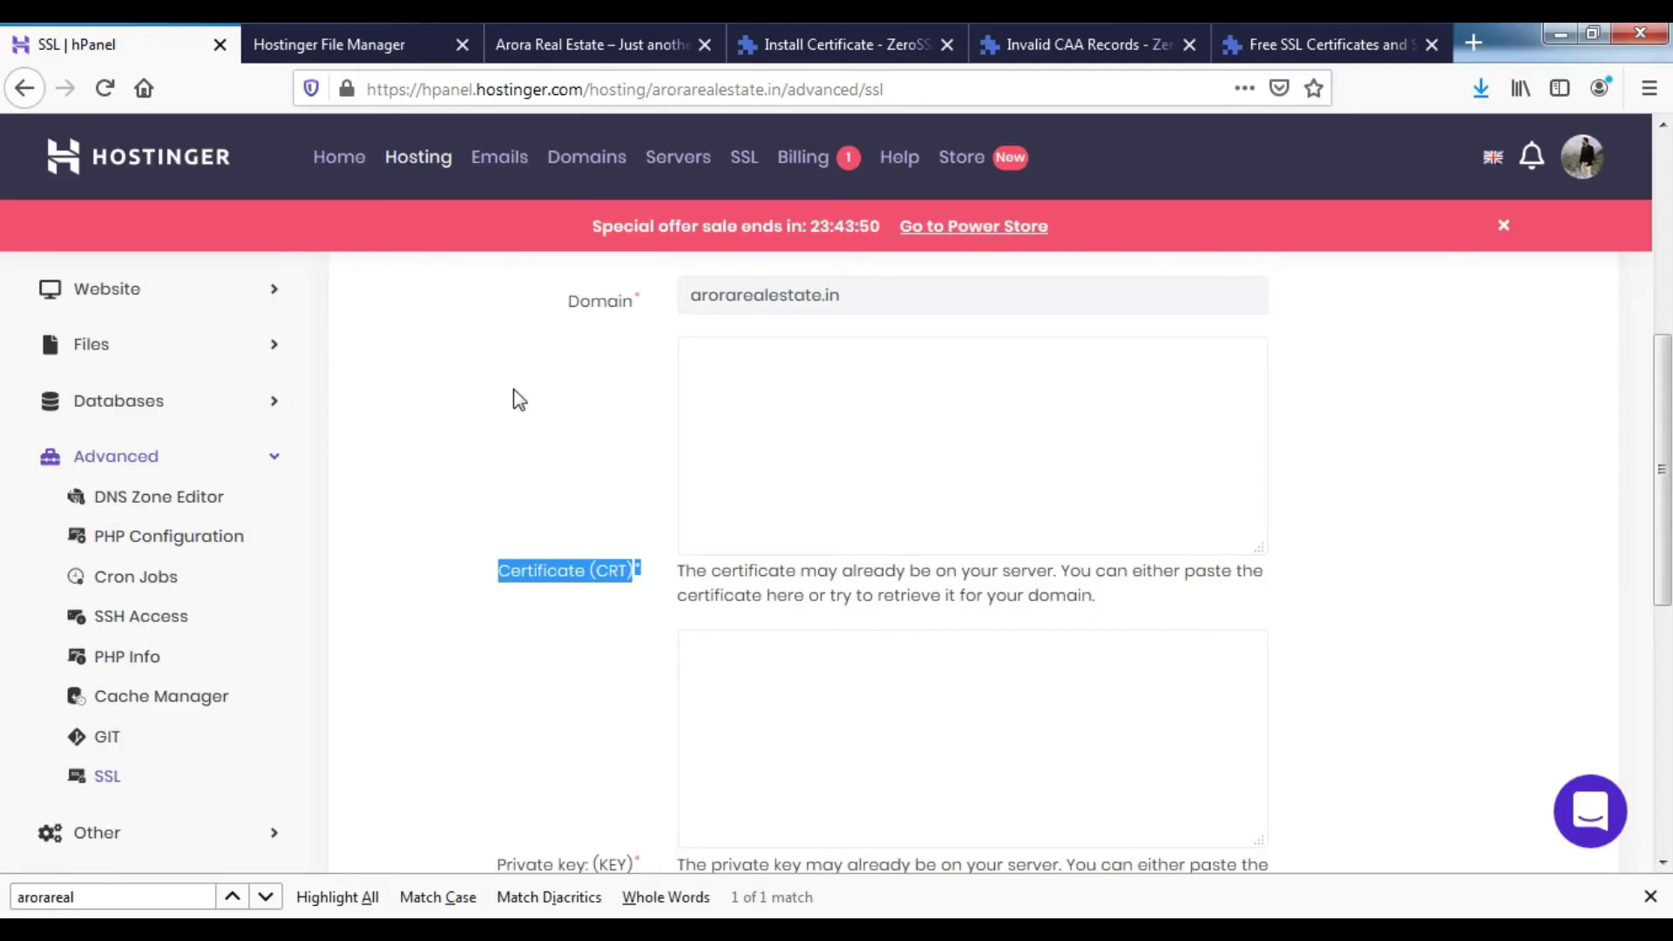
{"action": "left_click", "coordinate": [810, 459]}
{"action": "key", "text": "ctrl+v"}
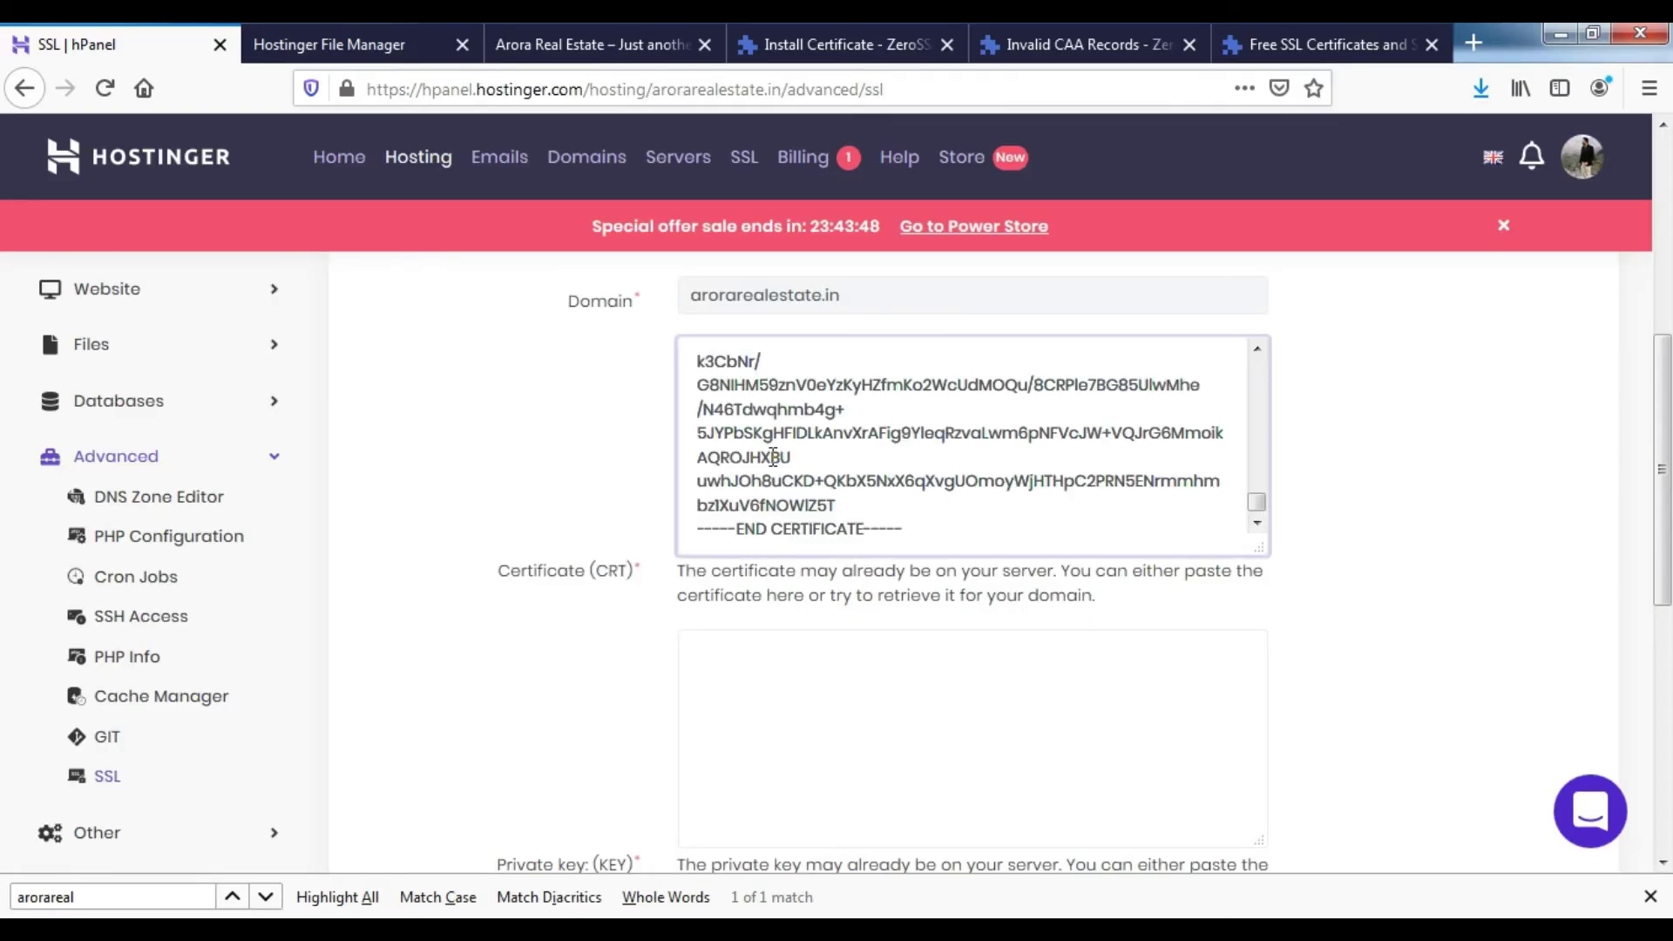
{"action": "scroll", "coordinate": [880, 719], "scroll_direction": "down", "scroll_amount": 3}
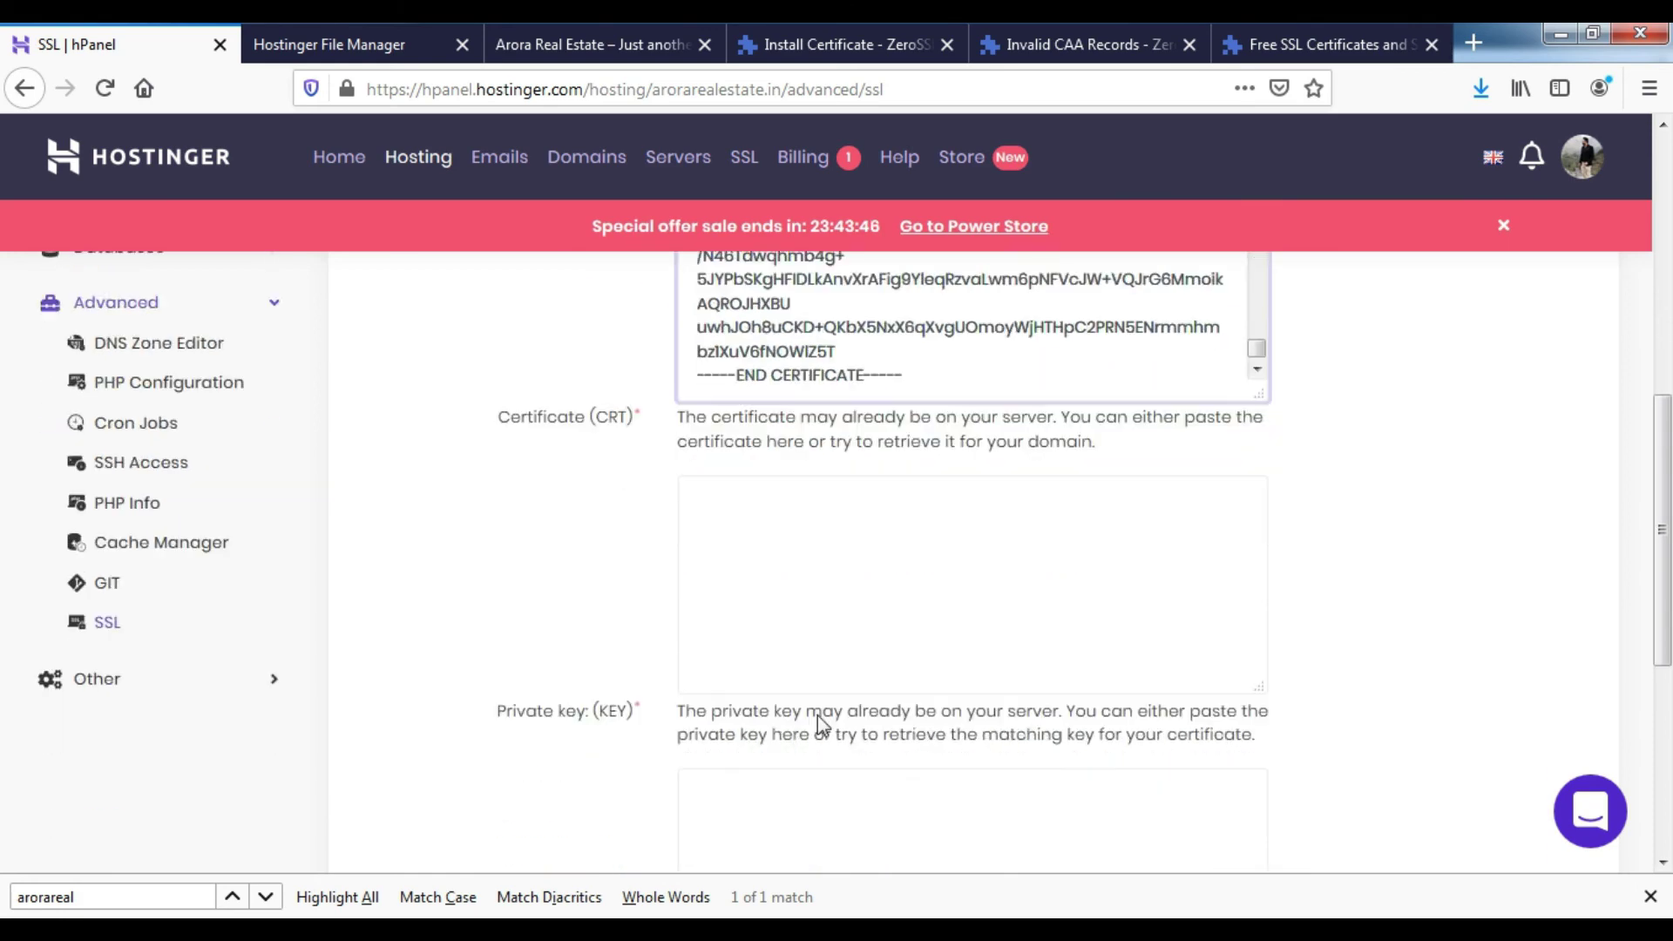
{"action": "left_click_drag", "start_coordinate": [514, 613], "coordinate": [606, 615]}
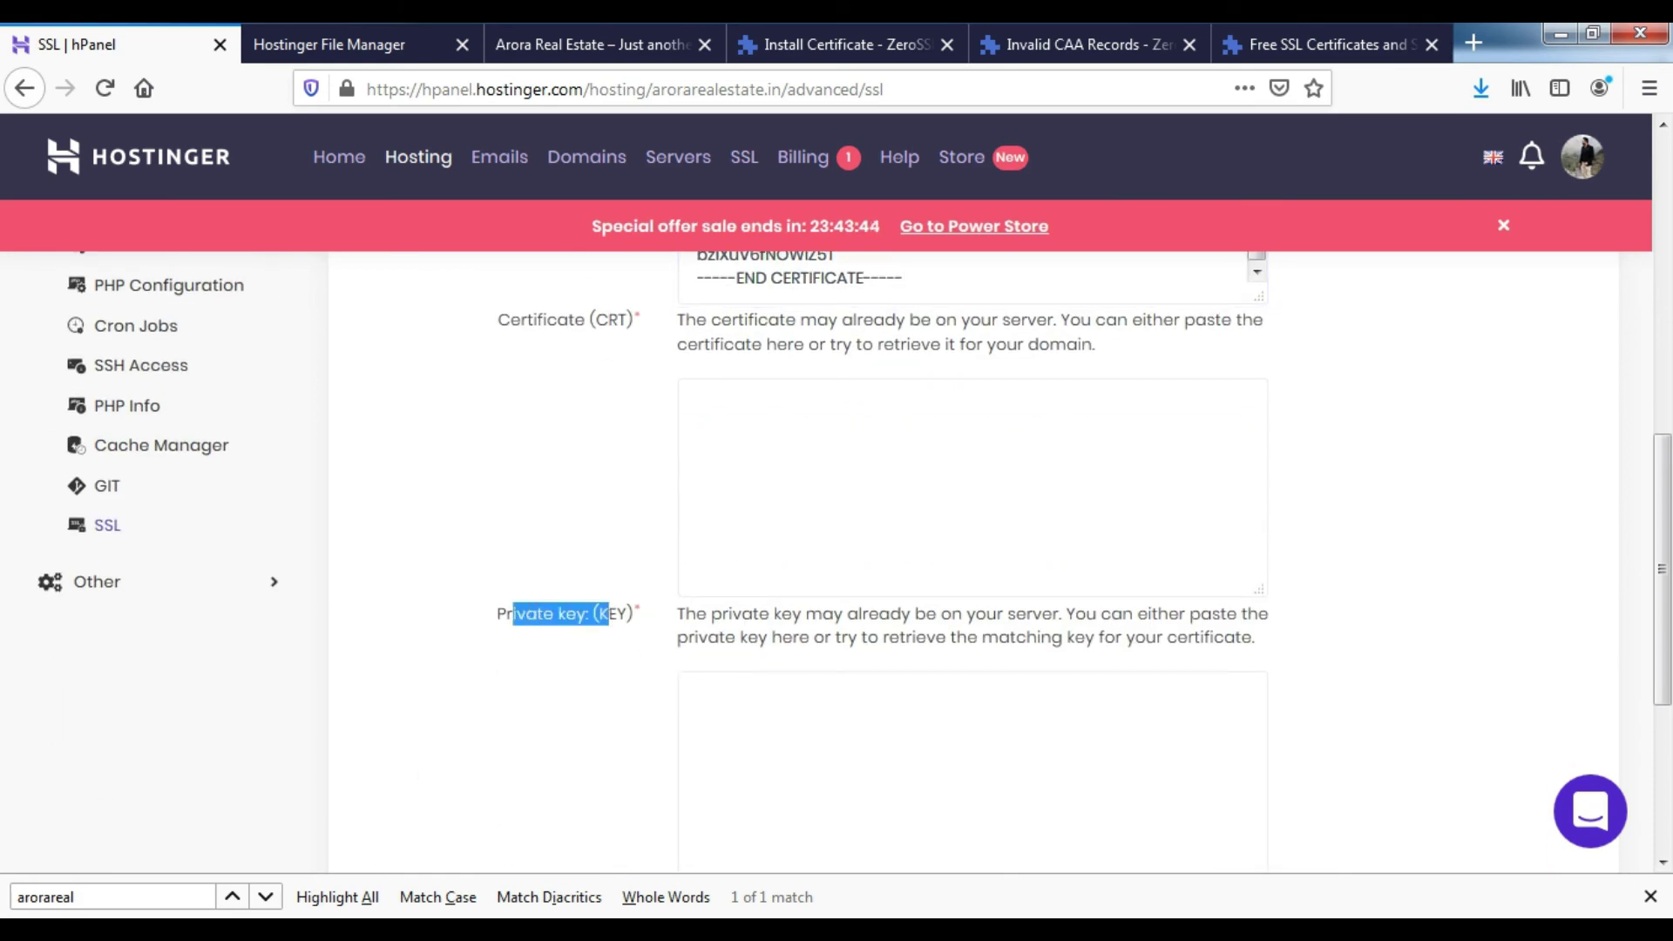
{"action": "key", "text": "alt+Tab"}
- Copy the RSA key from private.key in Notepad++ and paste it into the Private key (KEY) field
{"action": "right_click", "coordinate": [568, 235]}
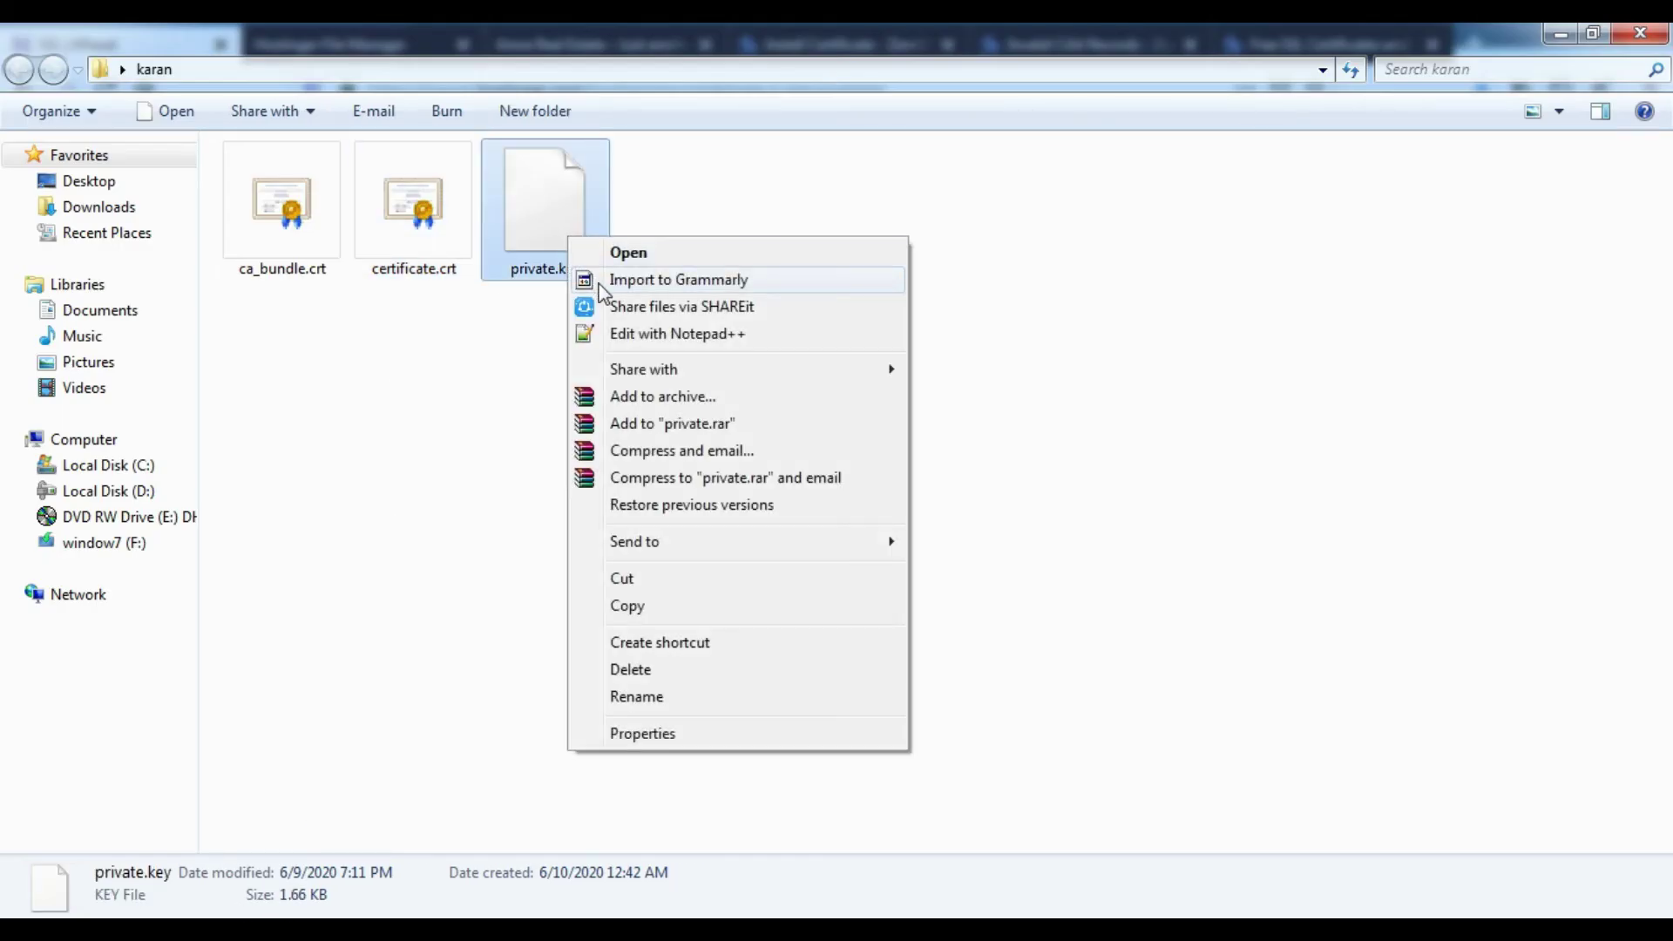
{"action": "left_click", "coordinate": [637, 335]}
{"action": "key", "text": "ctrl+a"}
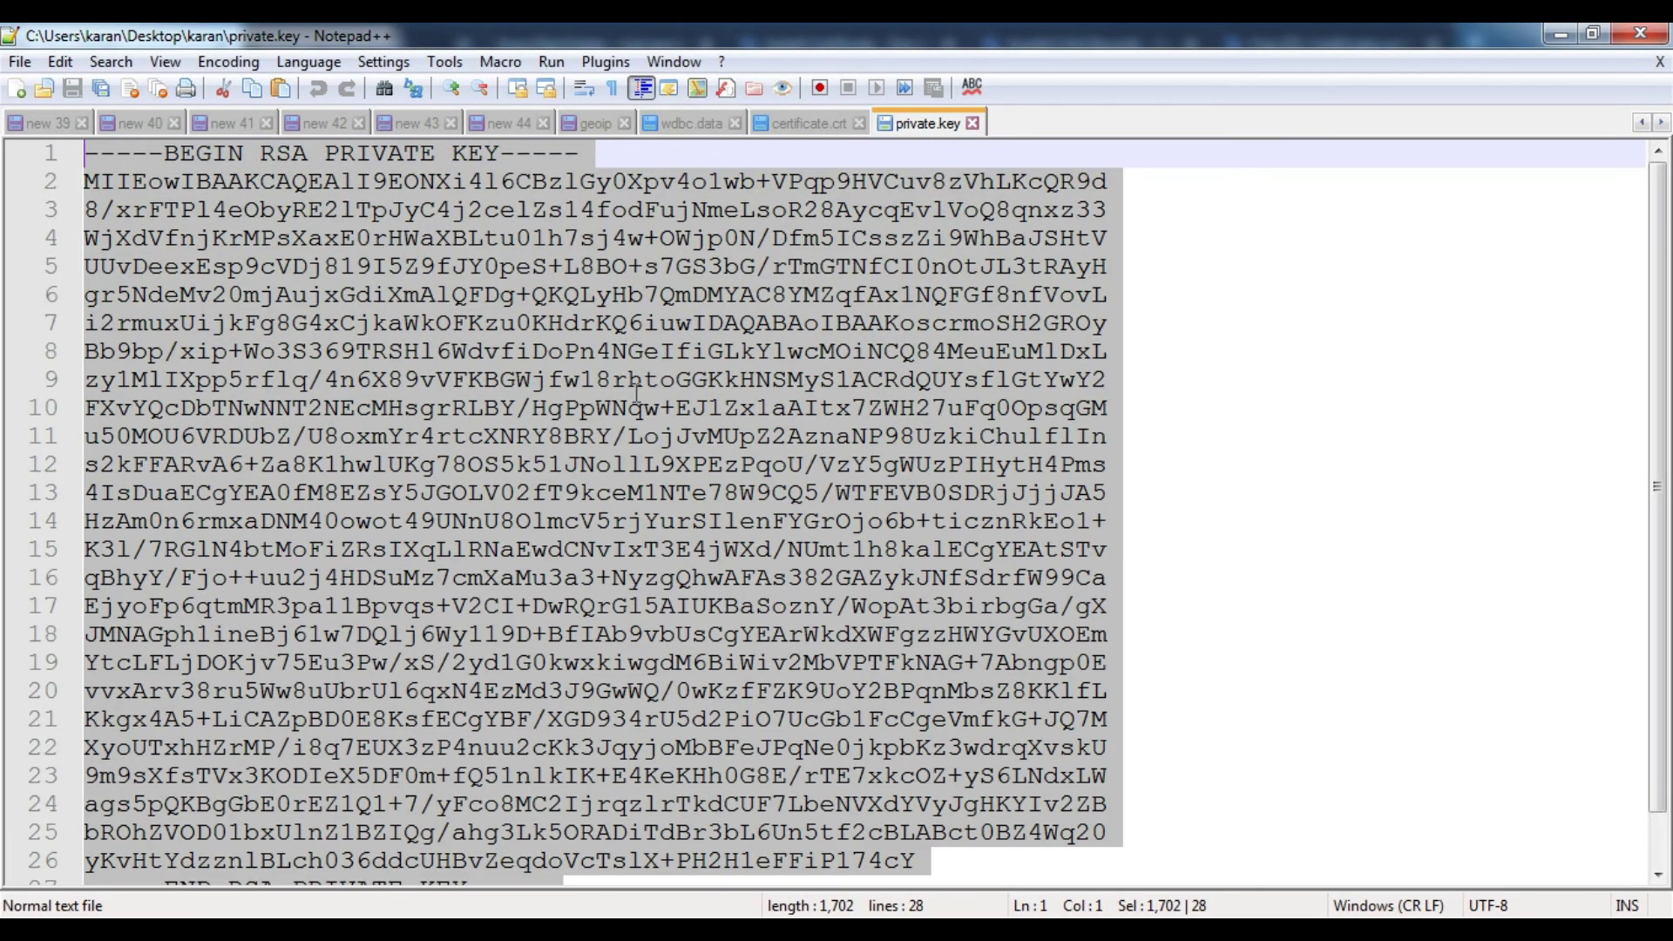
{"action": "key", "text": "alt+F4"}
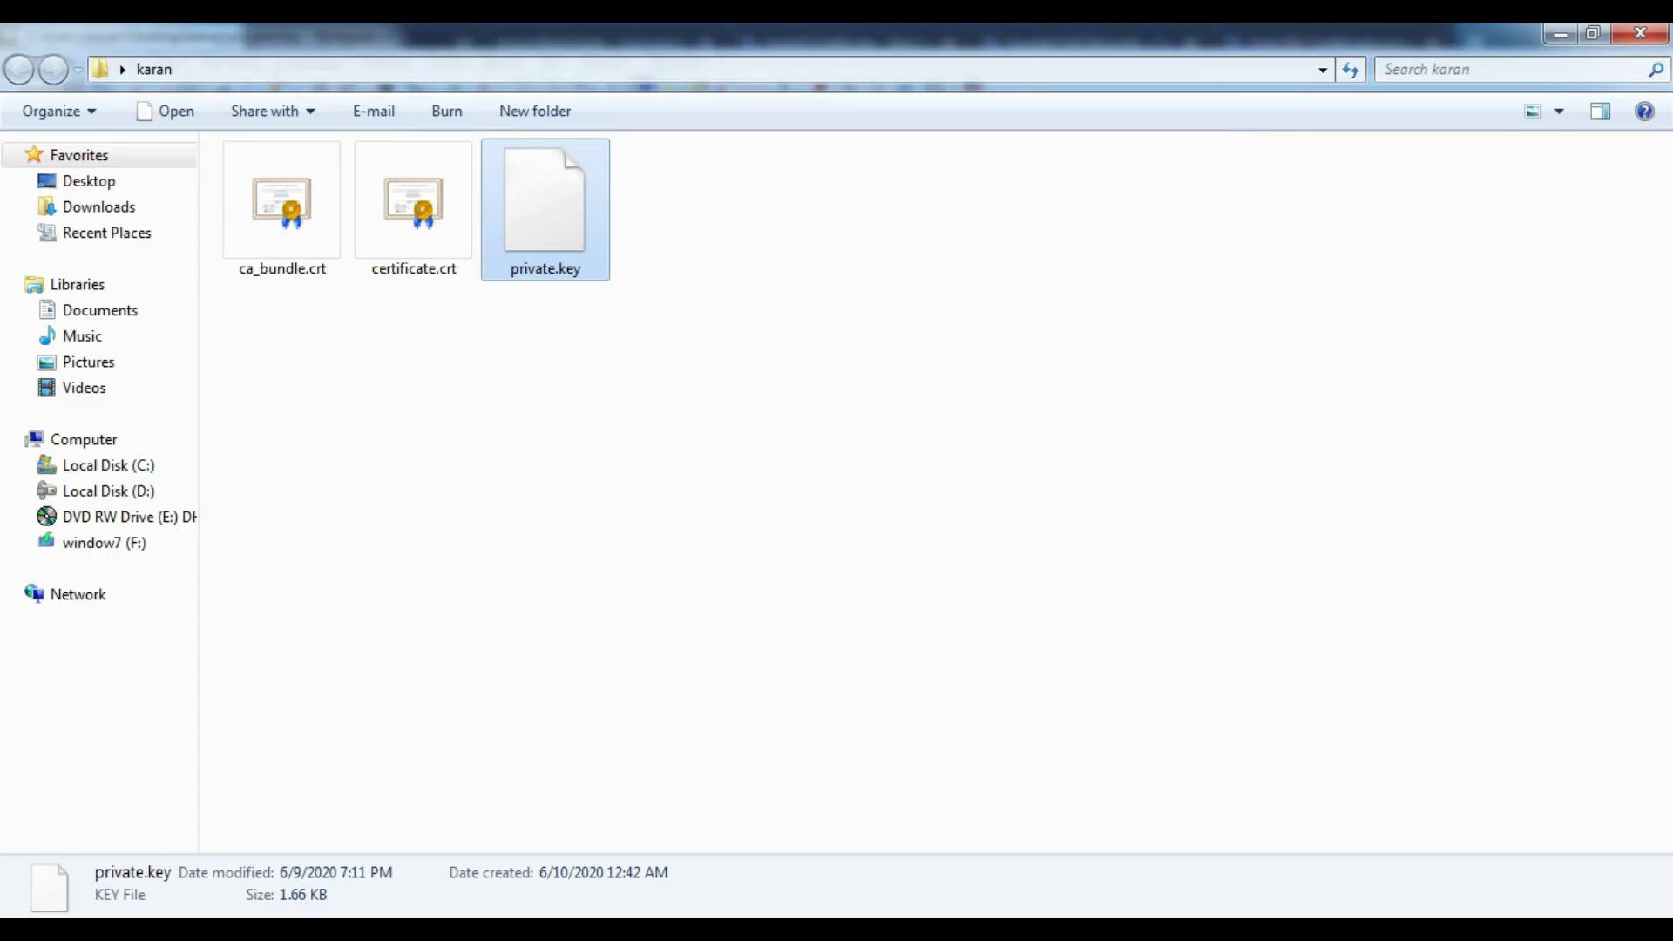
{"action": "key", "text": "alt+Tab"}
{"action": "left_click", "coordinate": [751, 555]}
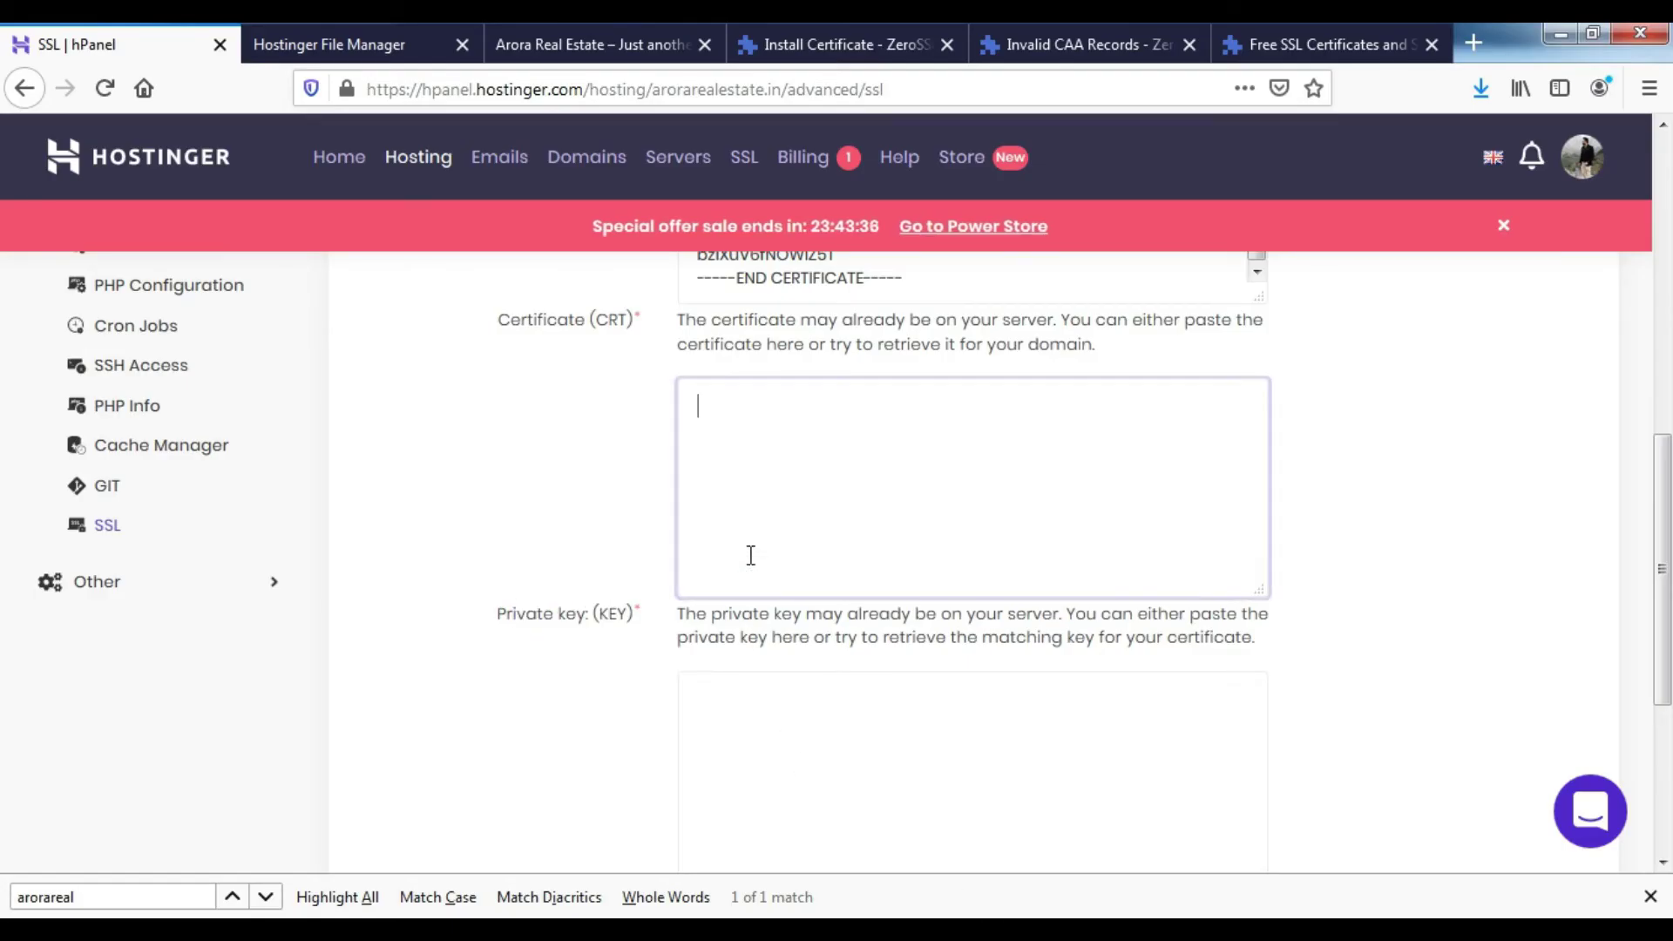
{"action": "key", "text": "ctrl+v"}
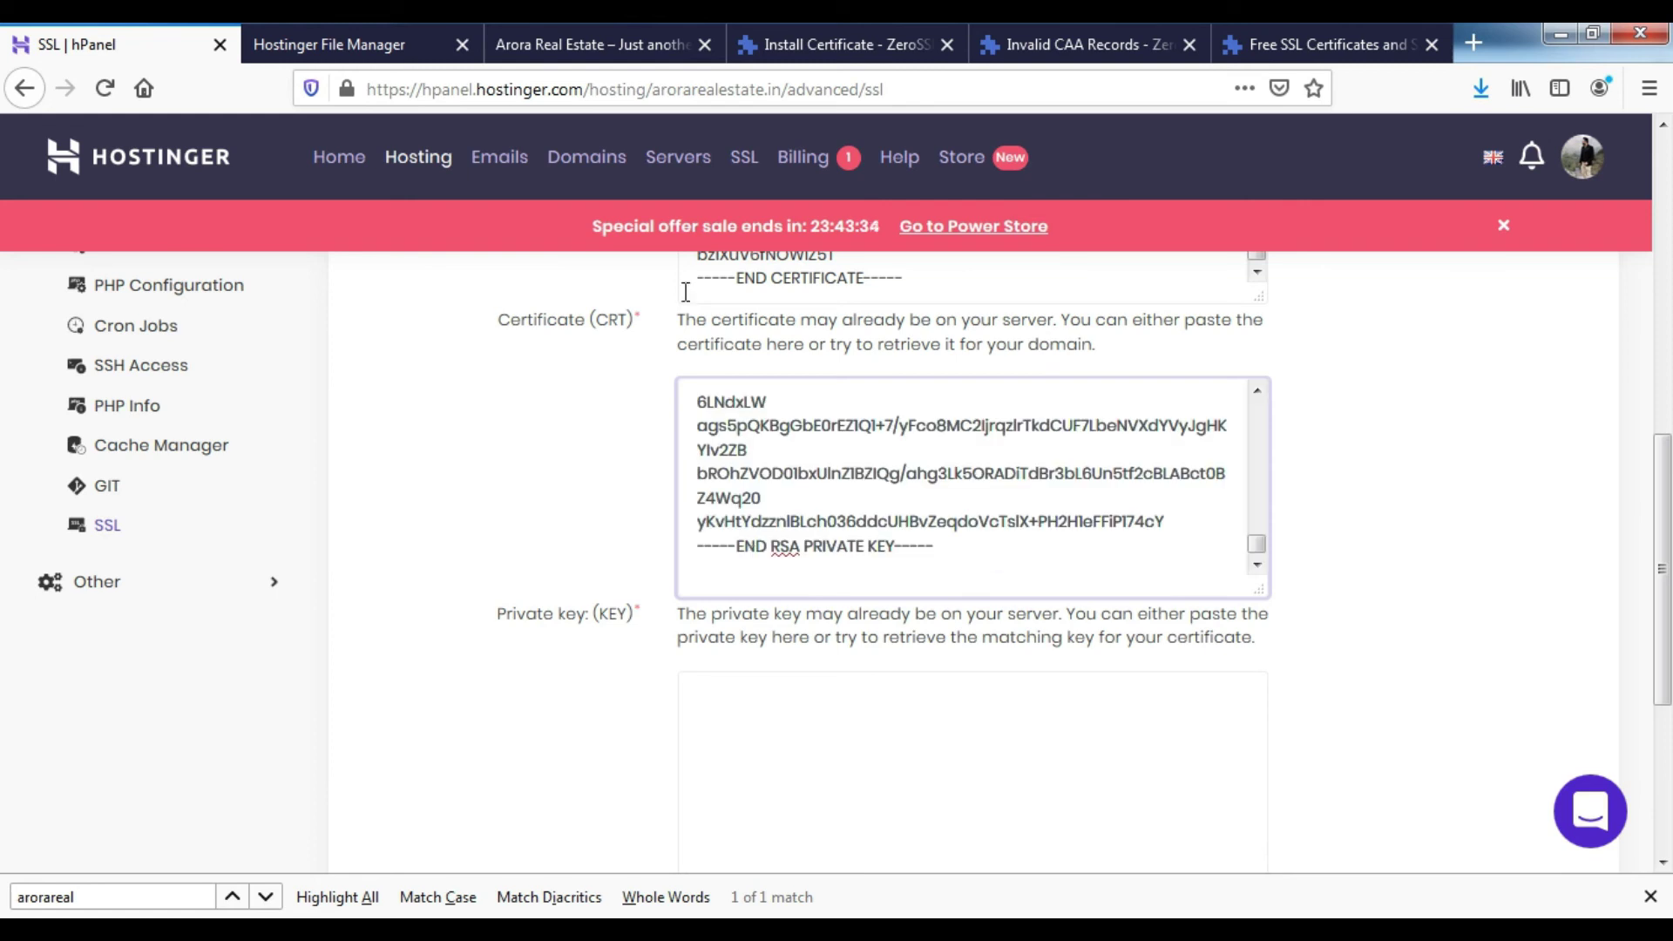
{"action": "scroll", "coordinate": [763, 544], "scroll_direction": "down", "scroll_amount": 5}
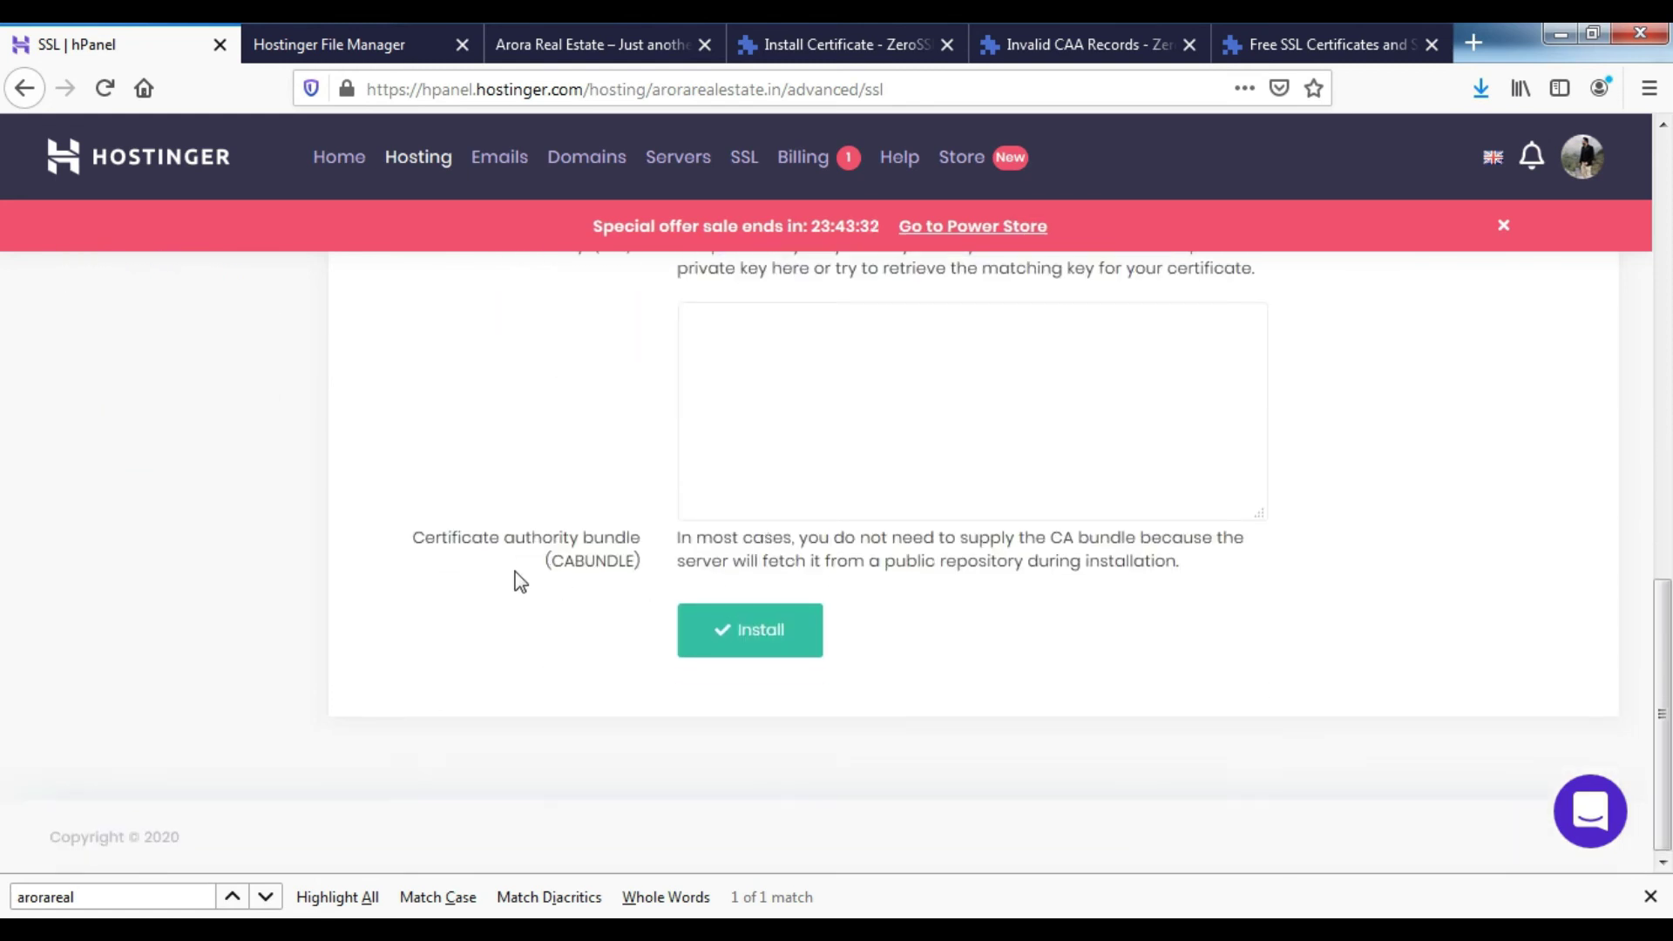
{"action": "left_click_drag", "start_coordinate": [424, 538], "coordinate": [636, 558]}
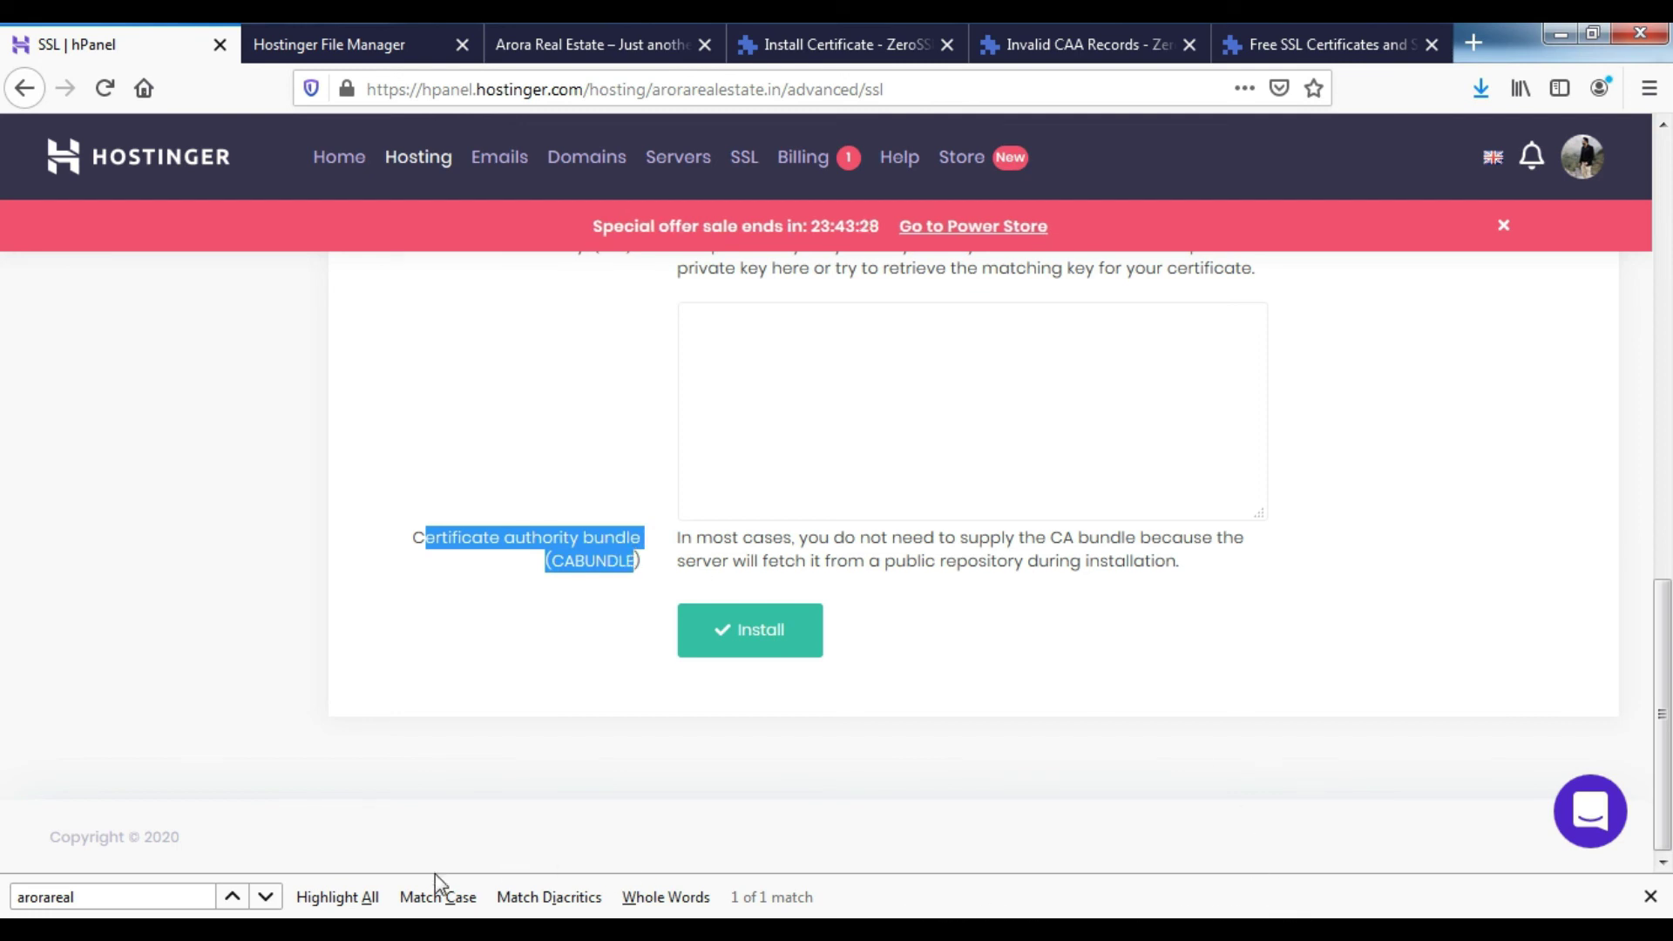
{"action": "key", "text": "alt+Tab"}
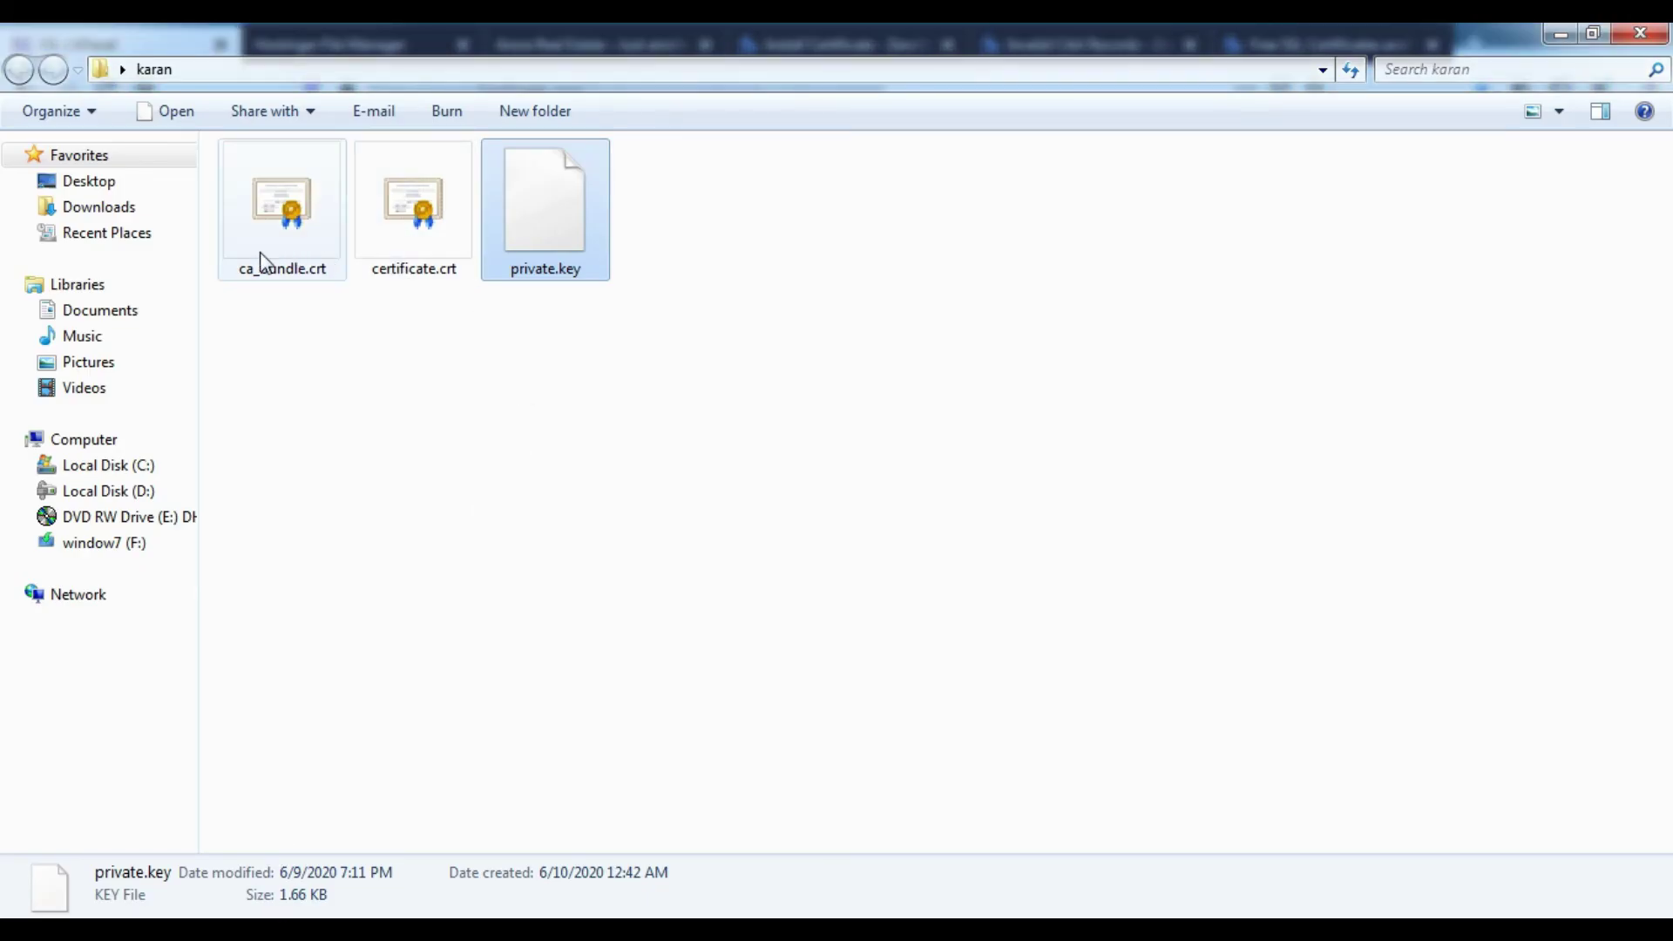
- Copy ca_bundle.crt's text in Notepad++ and paste it into the CA bundle field
{"action": "right_click", "coordinate": [261, 253]}
{"action": "left_click", "coordinate": [346, 377]}
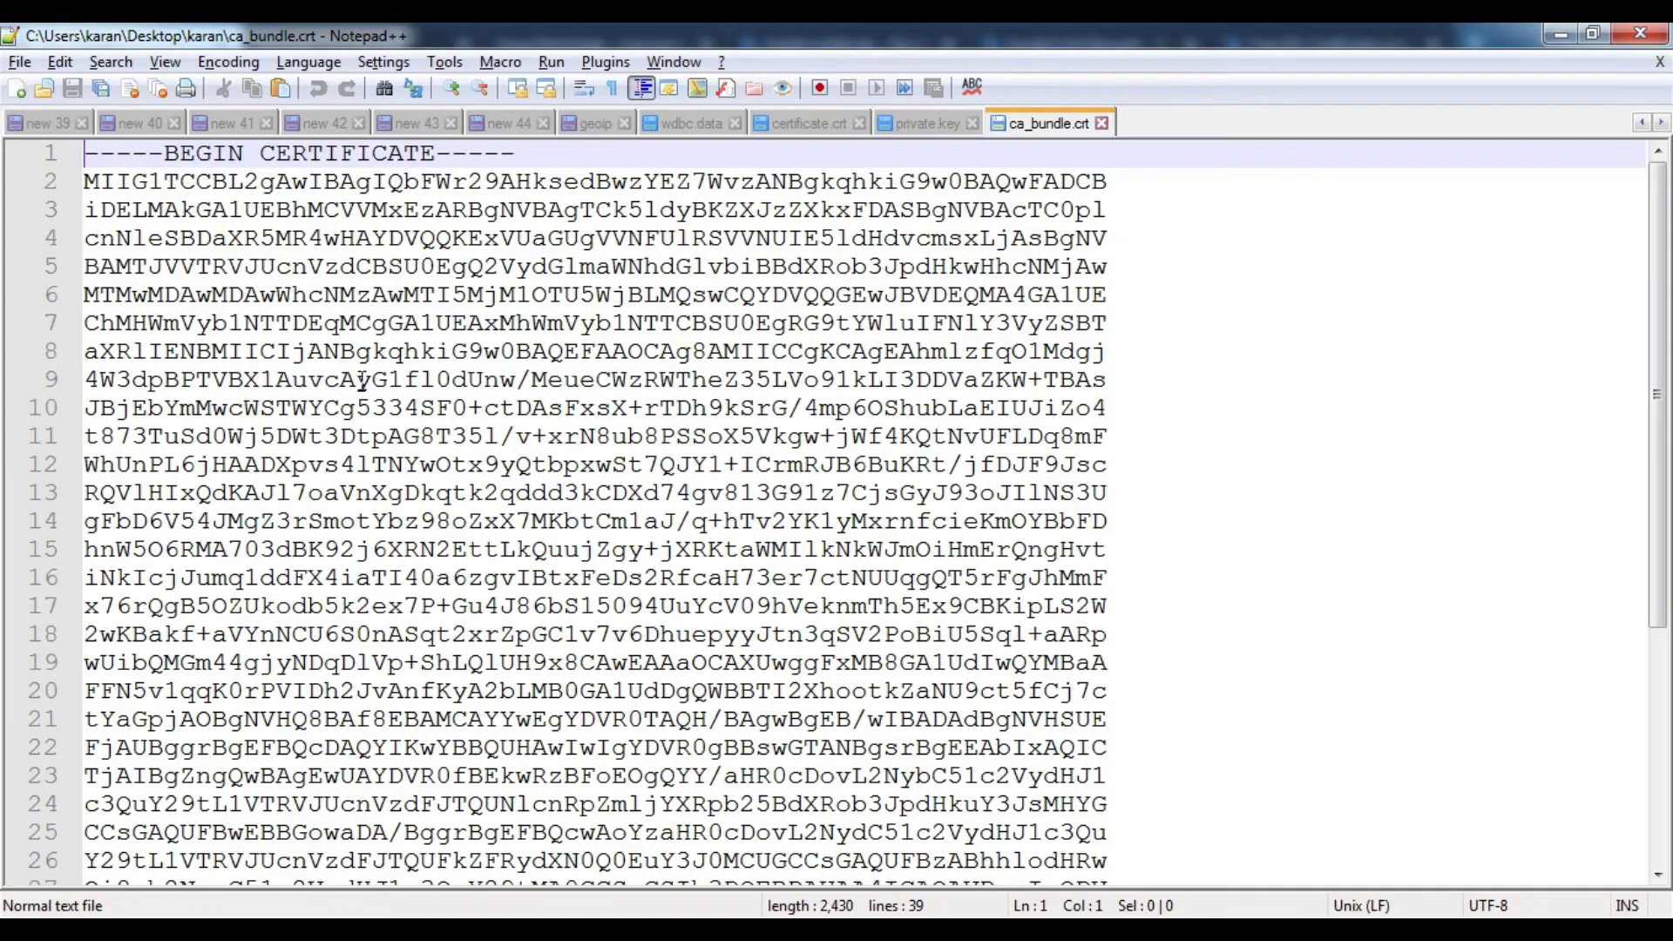
{"action": "key", "text": "ctrl+a"}
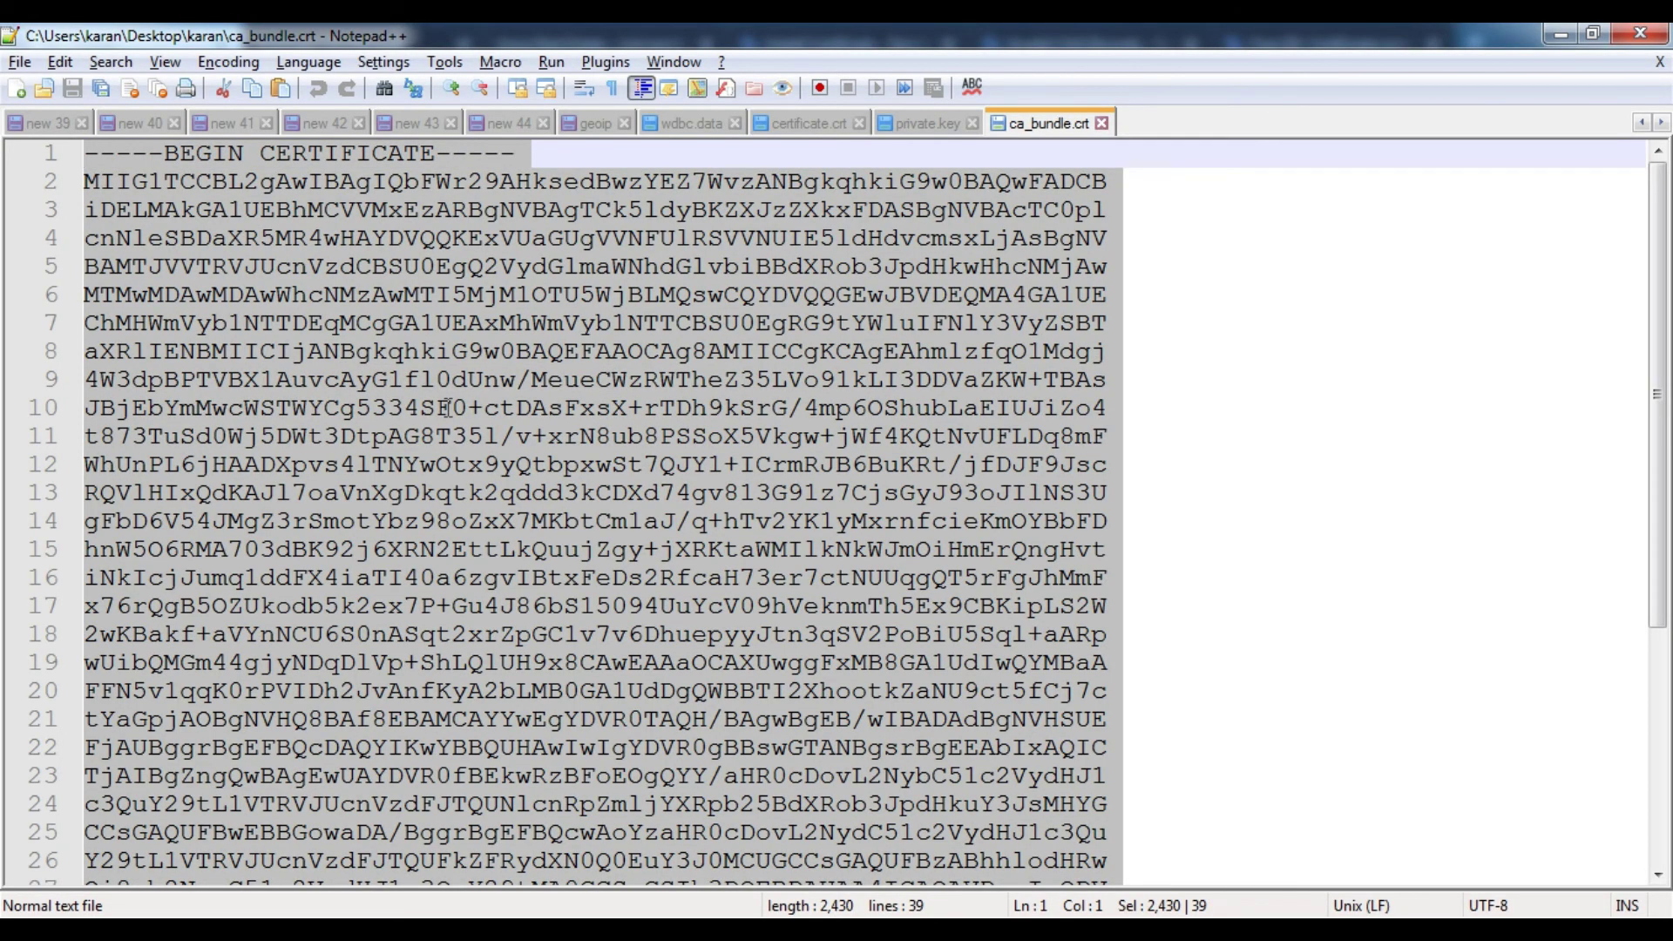
{"action": "key", "text": "alt+Tab"}
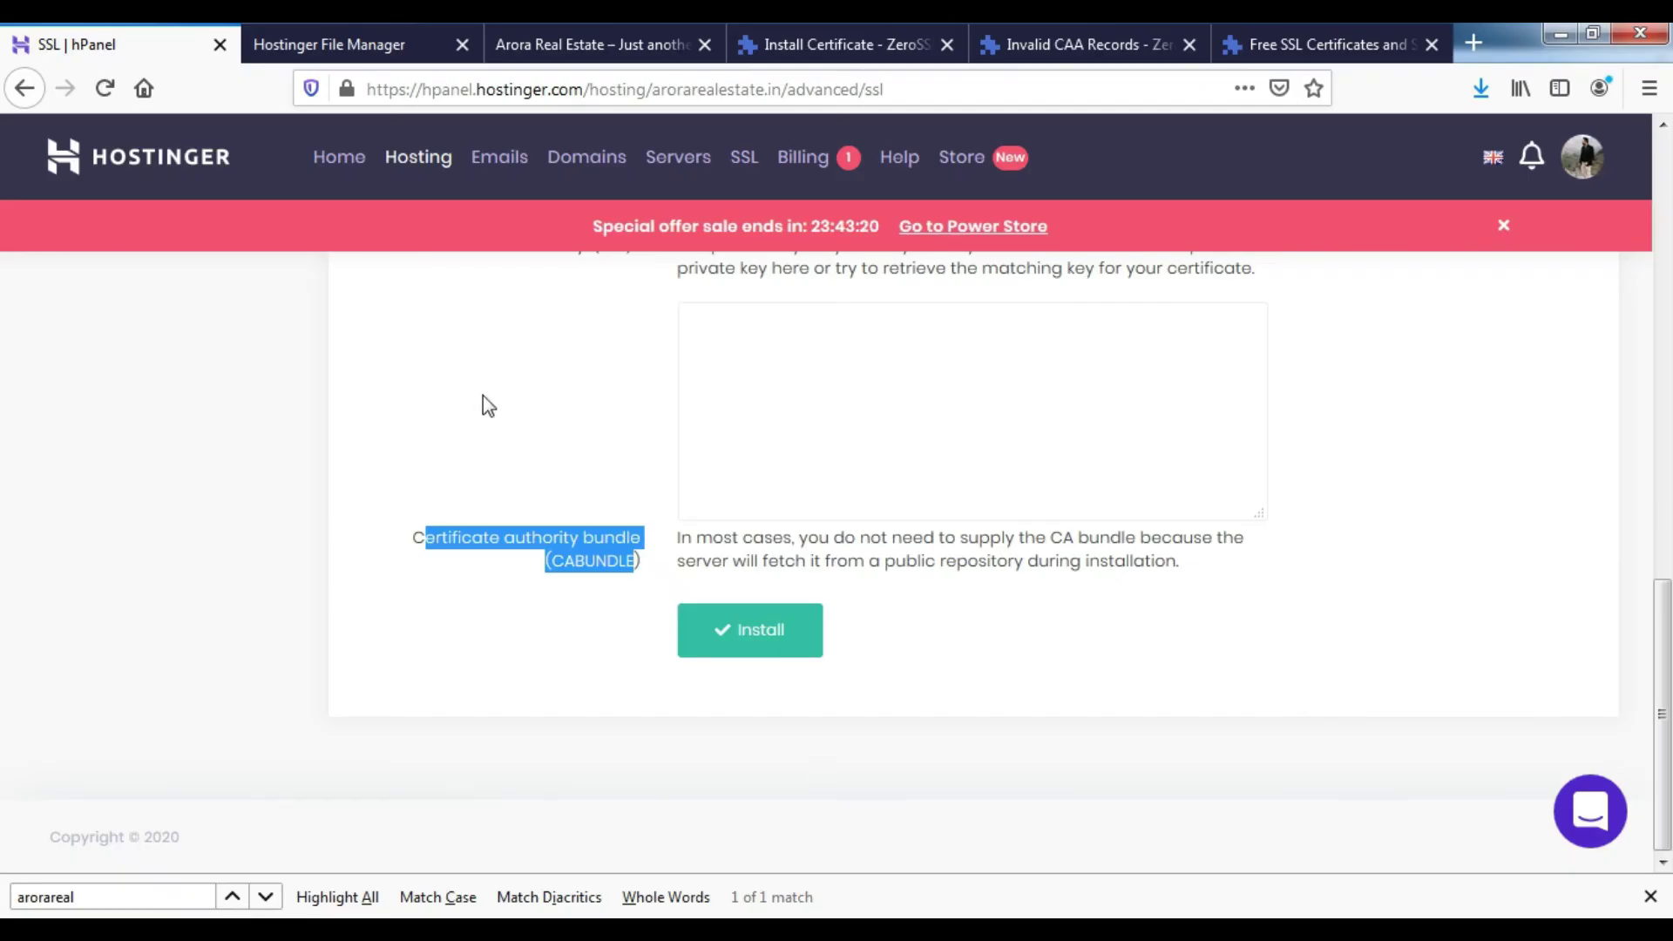
{"action": "left_click", "coordinate": [833, 517]}
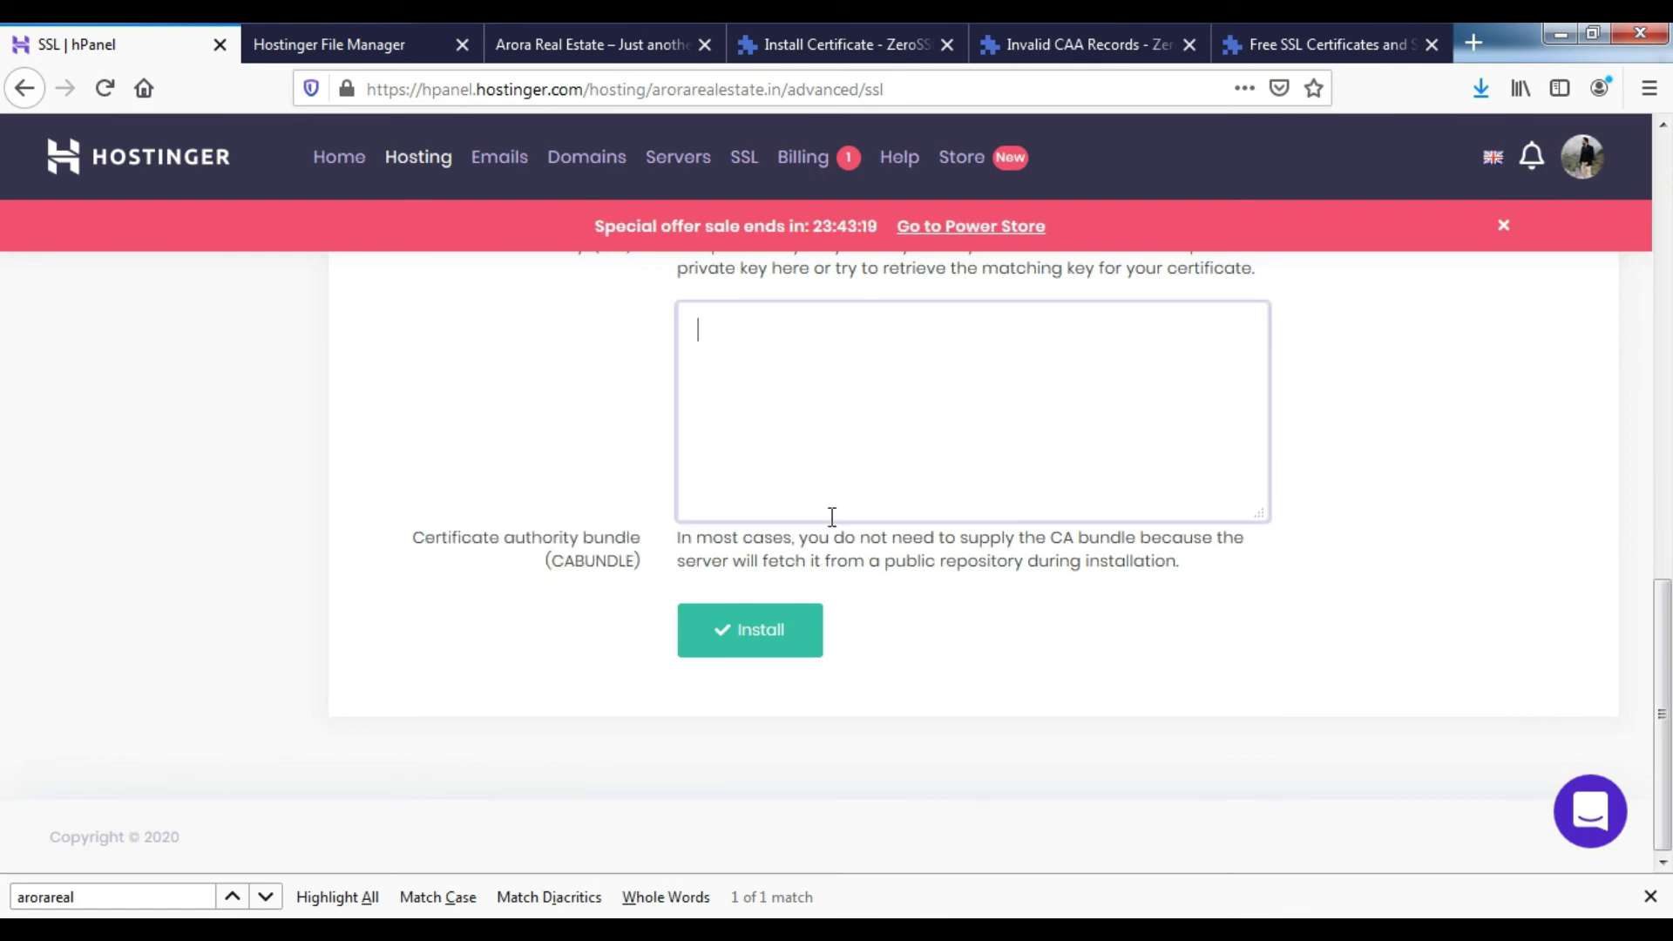
{"action": "key", "text": "ctrl+v"}
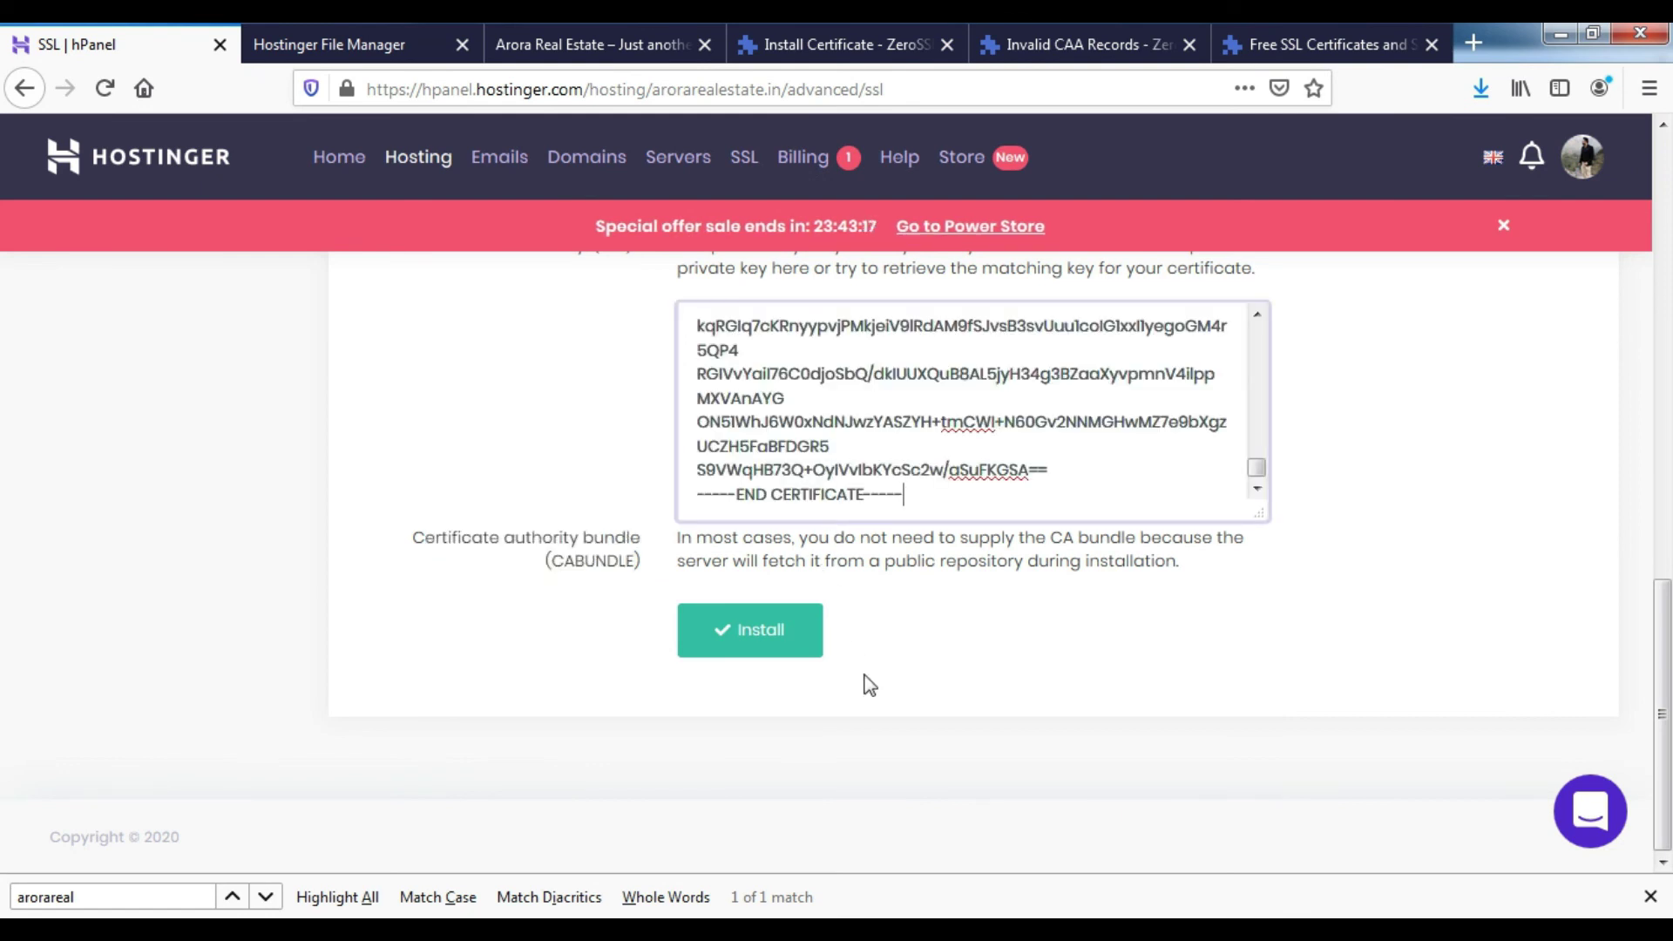
{"action": "scroll", "coordinate": [669, 688], "scroll_direction": "up", "scroll_amount": 3}
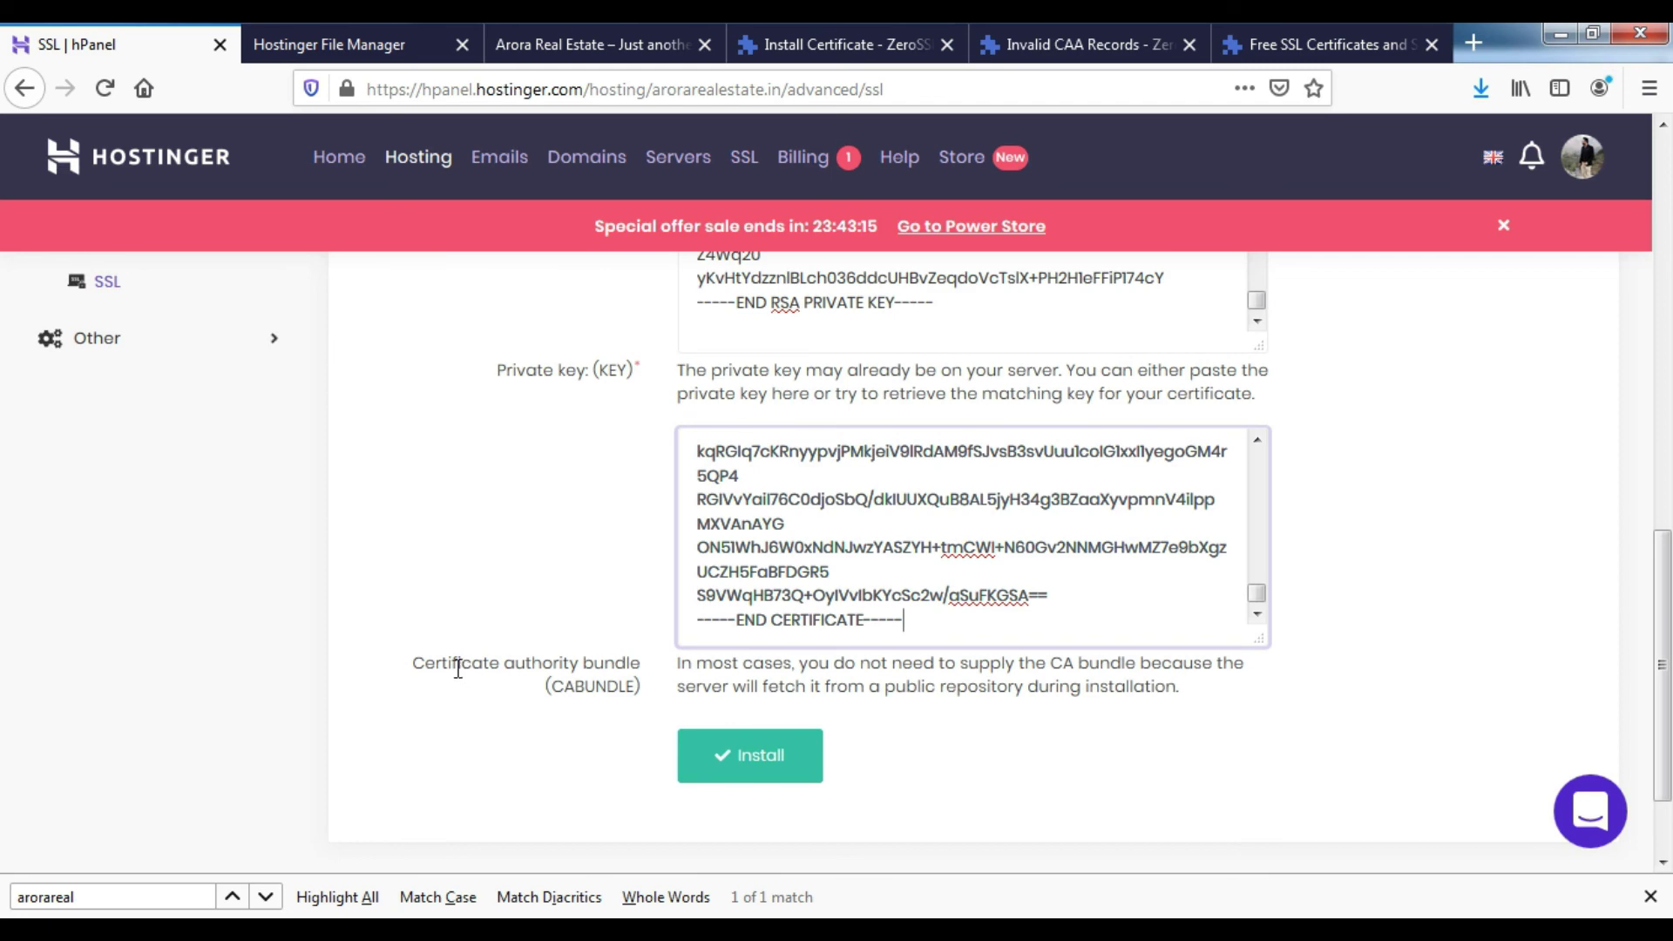
{"action": "scroll", "coordinate": [608, 693], "scroll_direction": "up", "scroll_amount": 1}
{"action": "scroll", "coordinate": [607, 693], "scroll_direction": "up", "scroll_amount": 10}
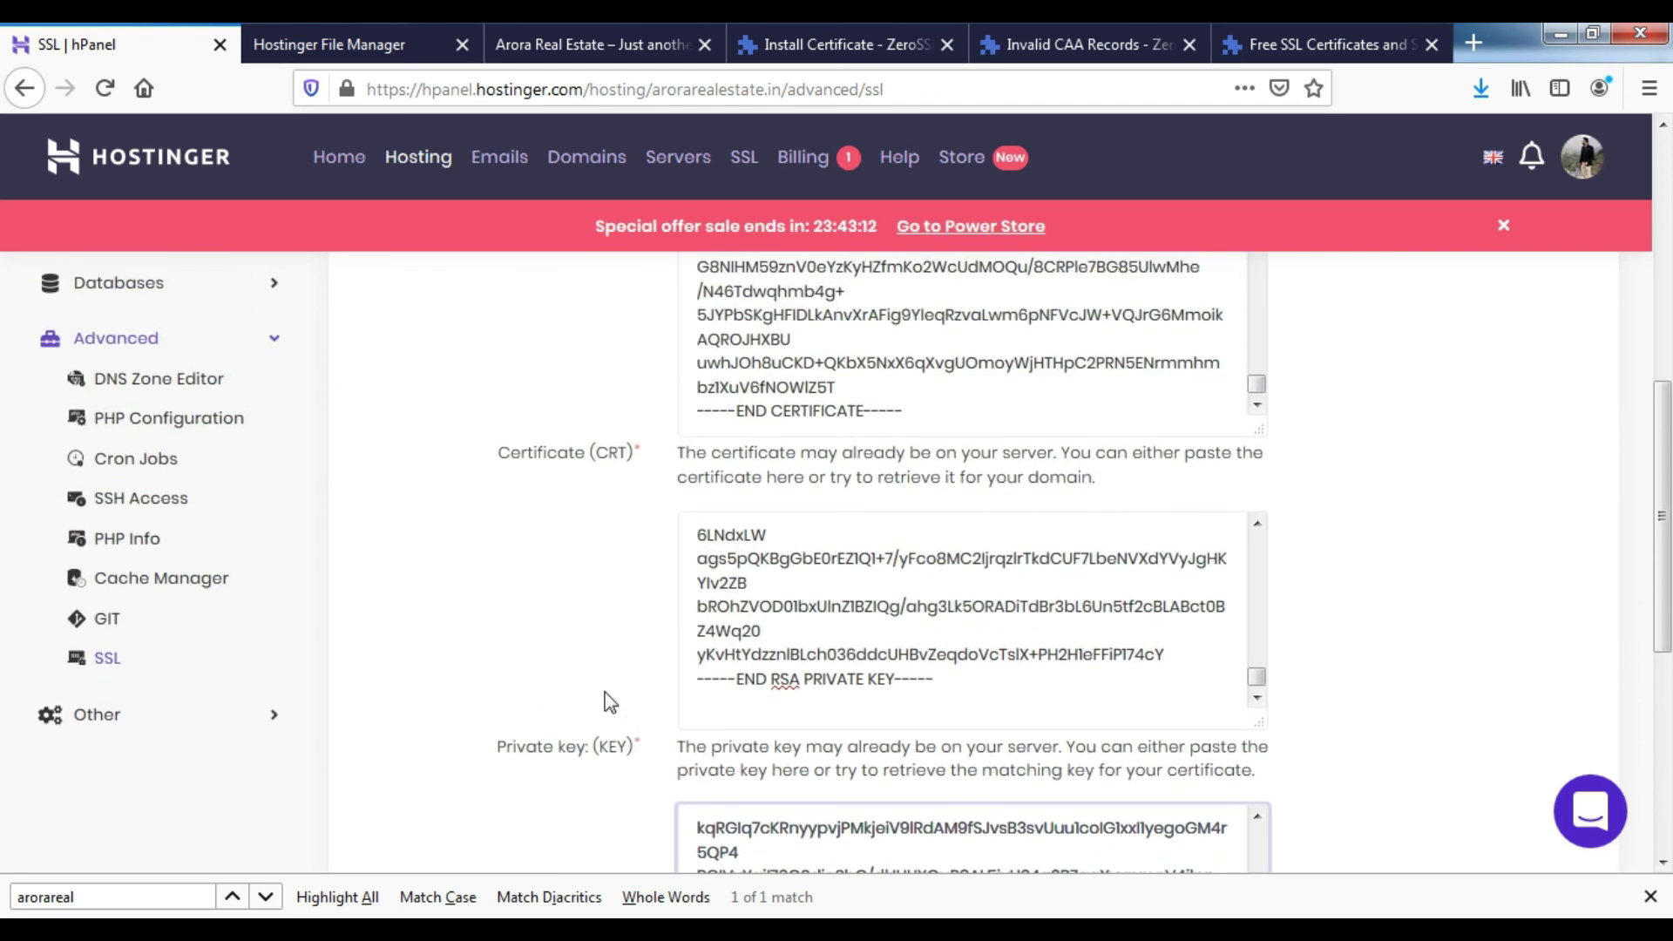
{"action": "scroll", "coordinate": [605, 692], "scroll_direction": "down", "scroll_amount": 12}
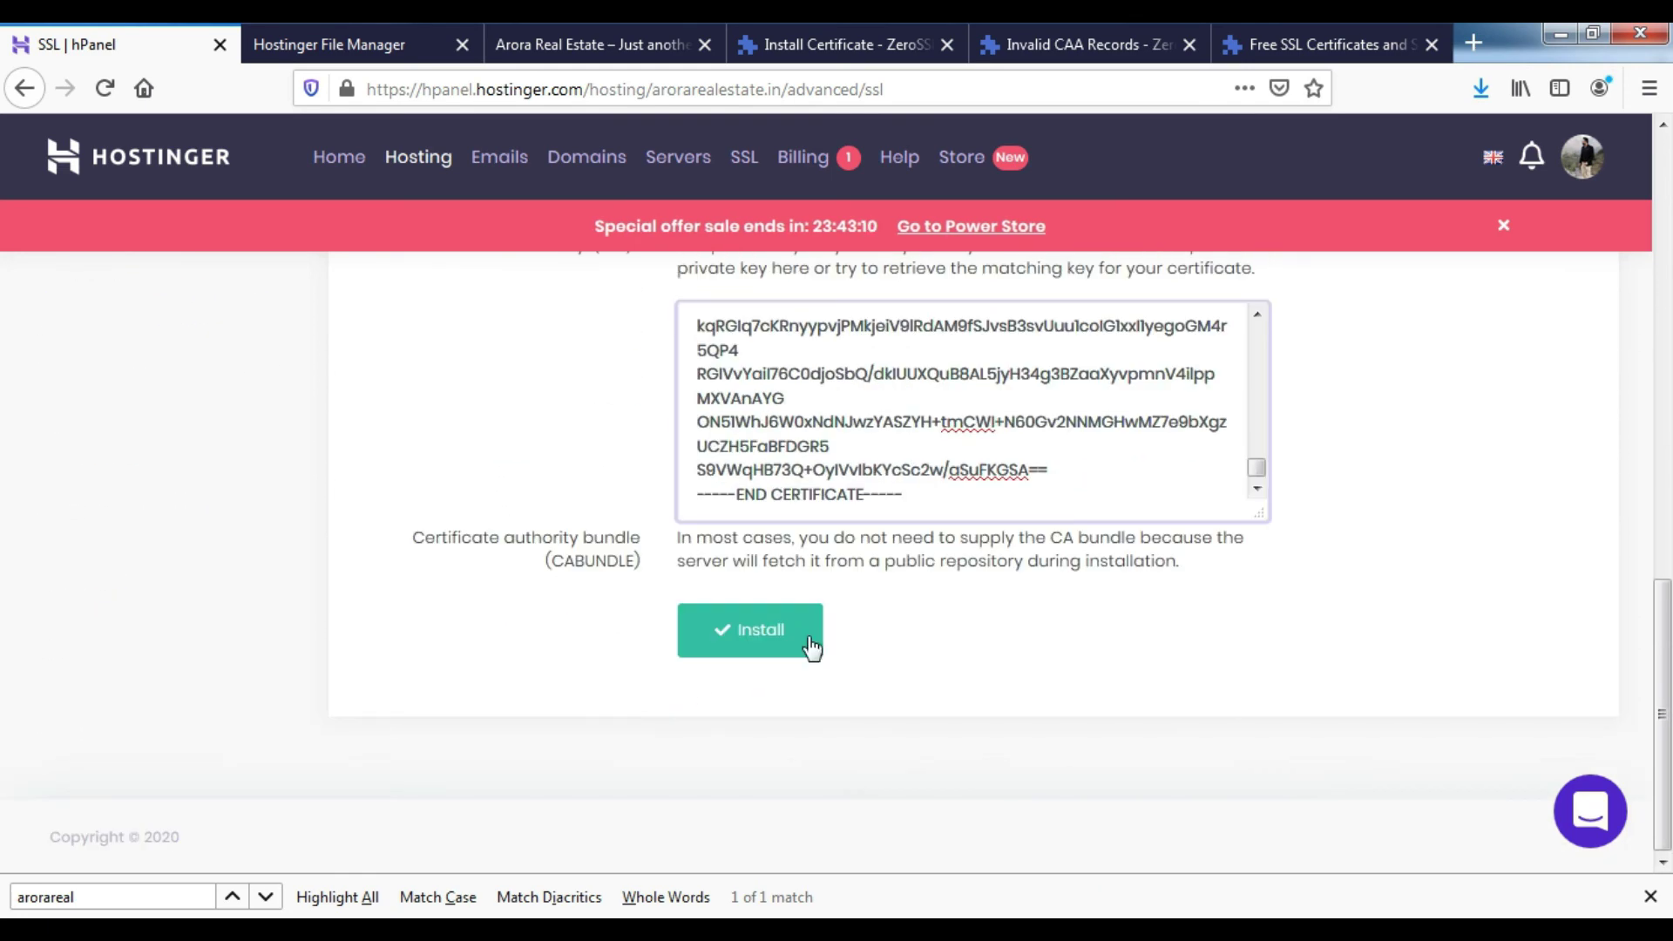
- Submit the certificate, private key and CA bundle with Install
{"action": "left_click", "coordinate": [772, 646]}
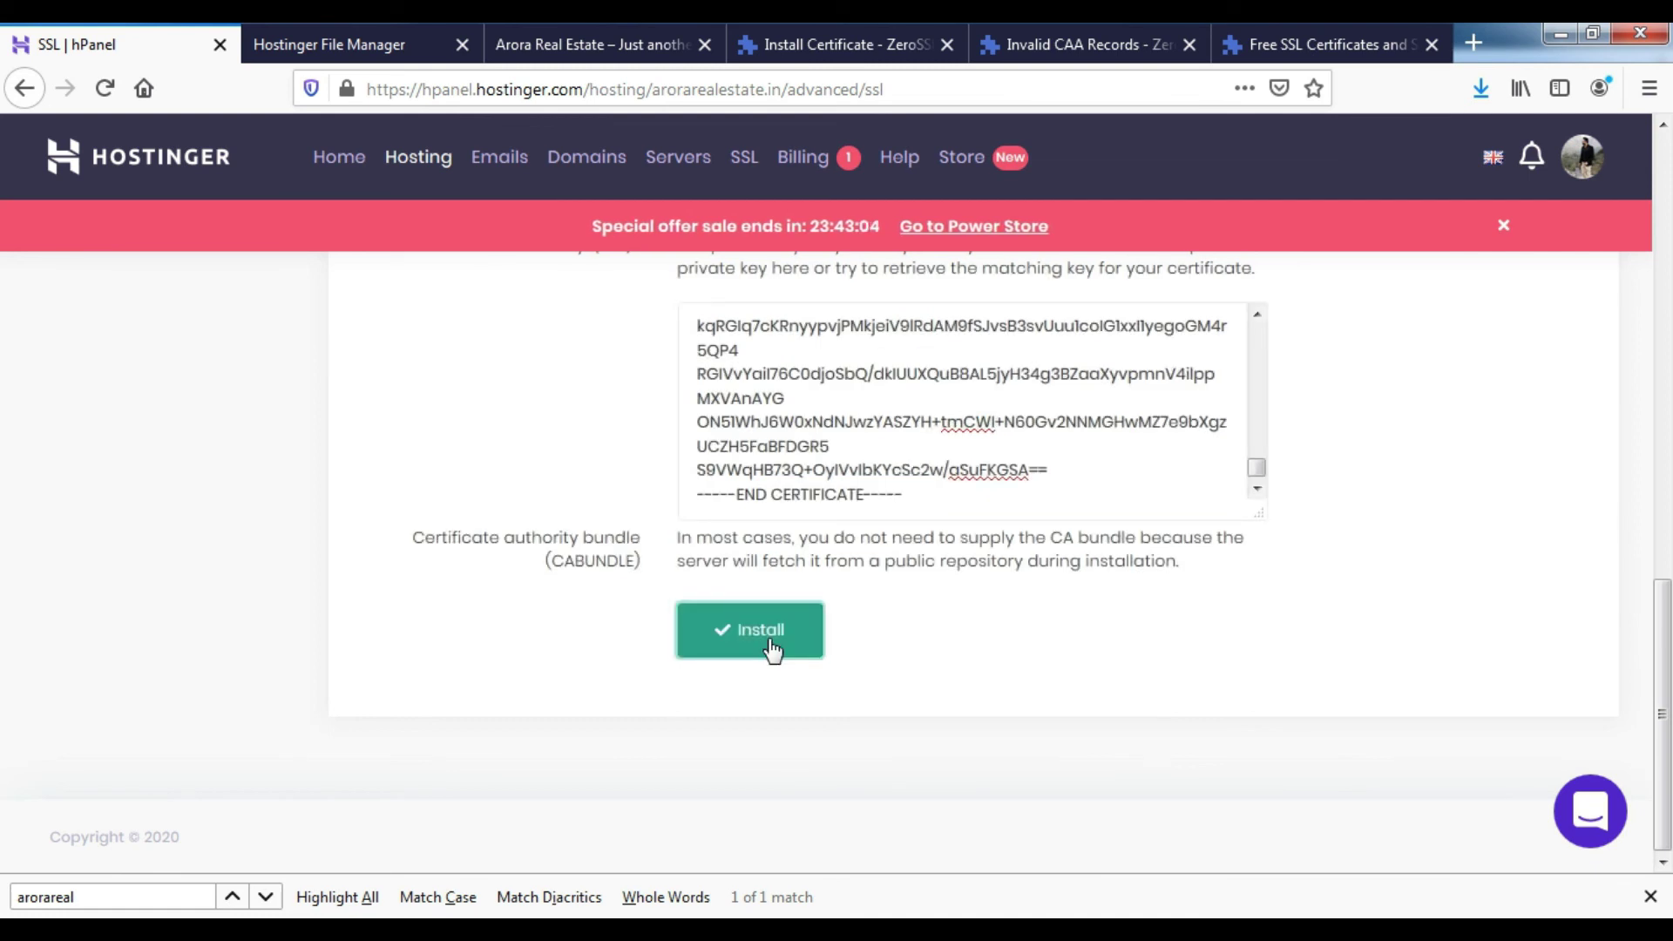
{"action": "scroll", "coordinate": [774, 649], "scroll_direction": "up", "scroll_amount": 15}
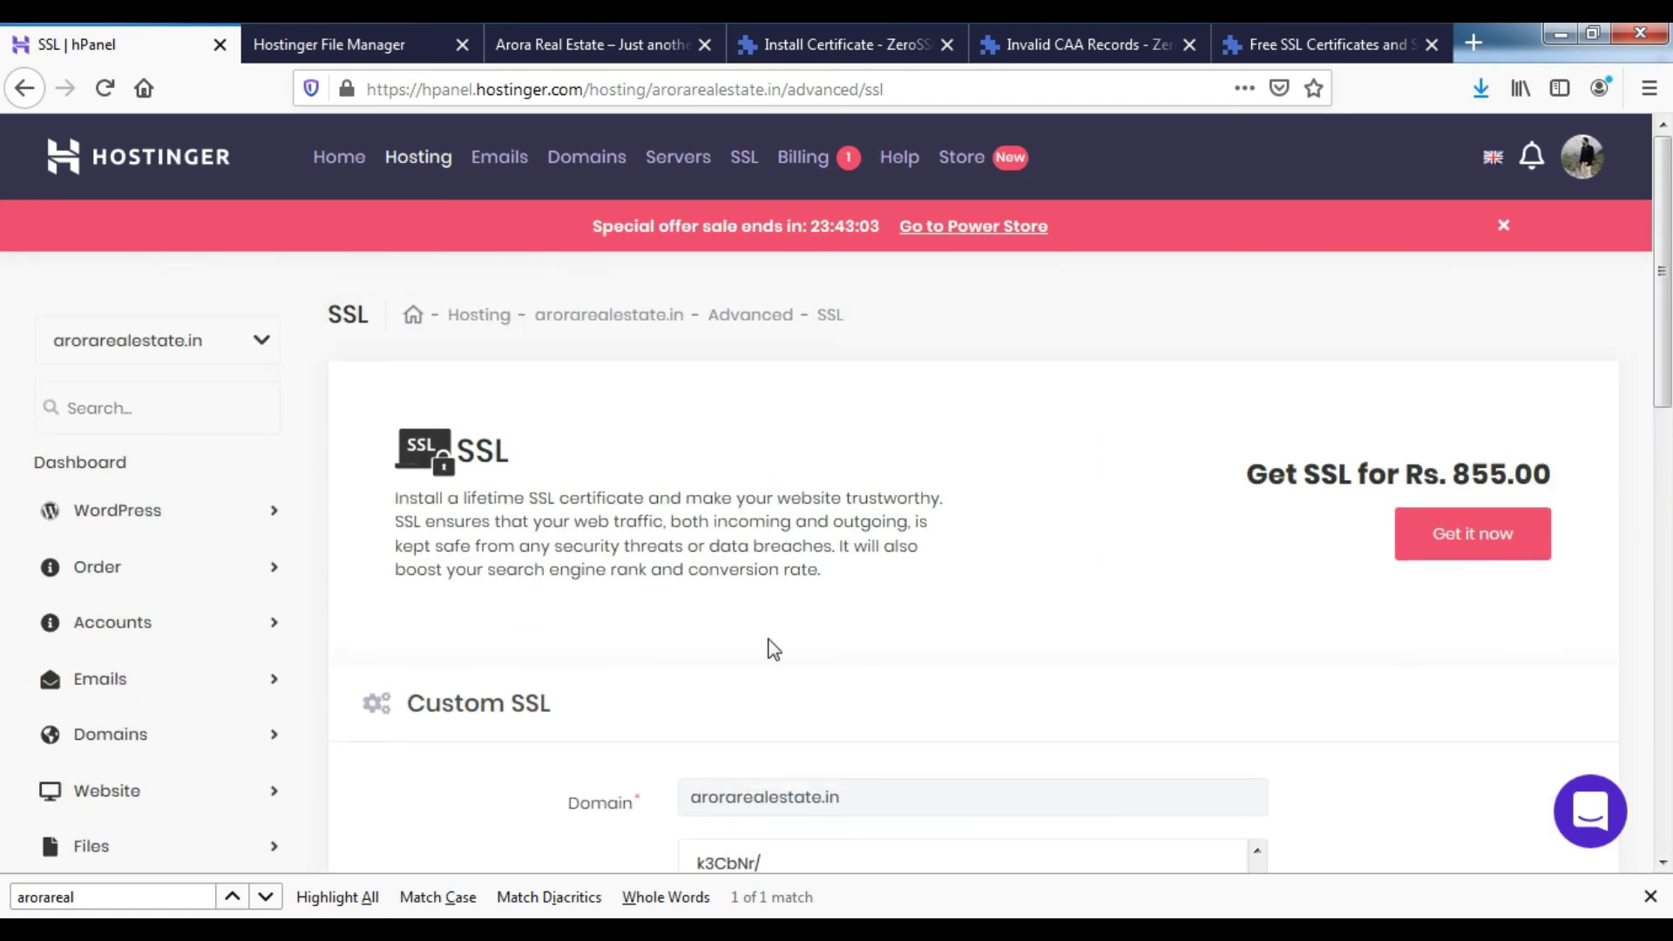
{"action": "scroll", "coordinate": [773, 649], "scroll_direction": "down", "scroll_amount": 15}
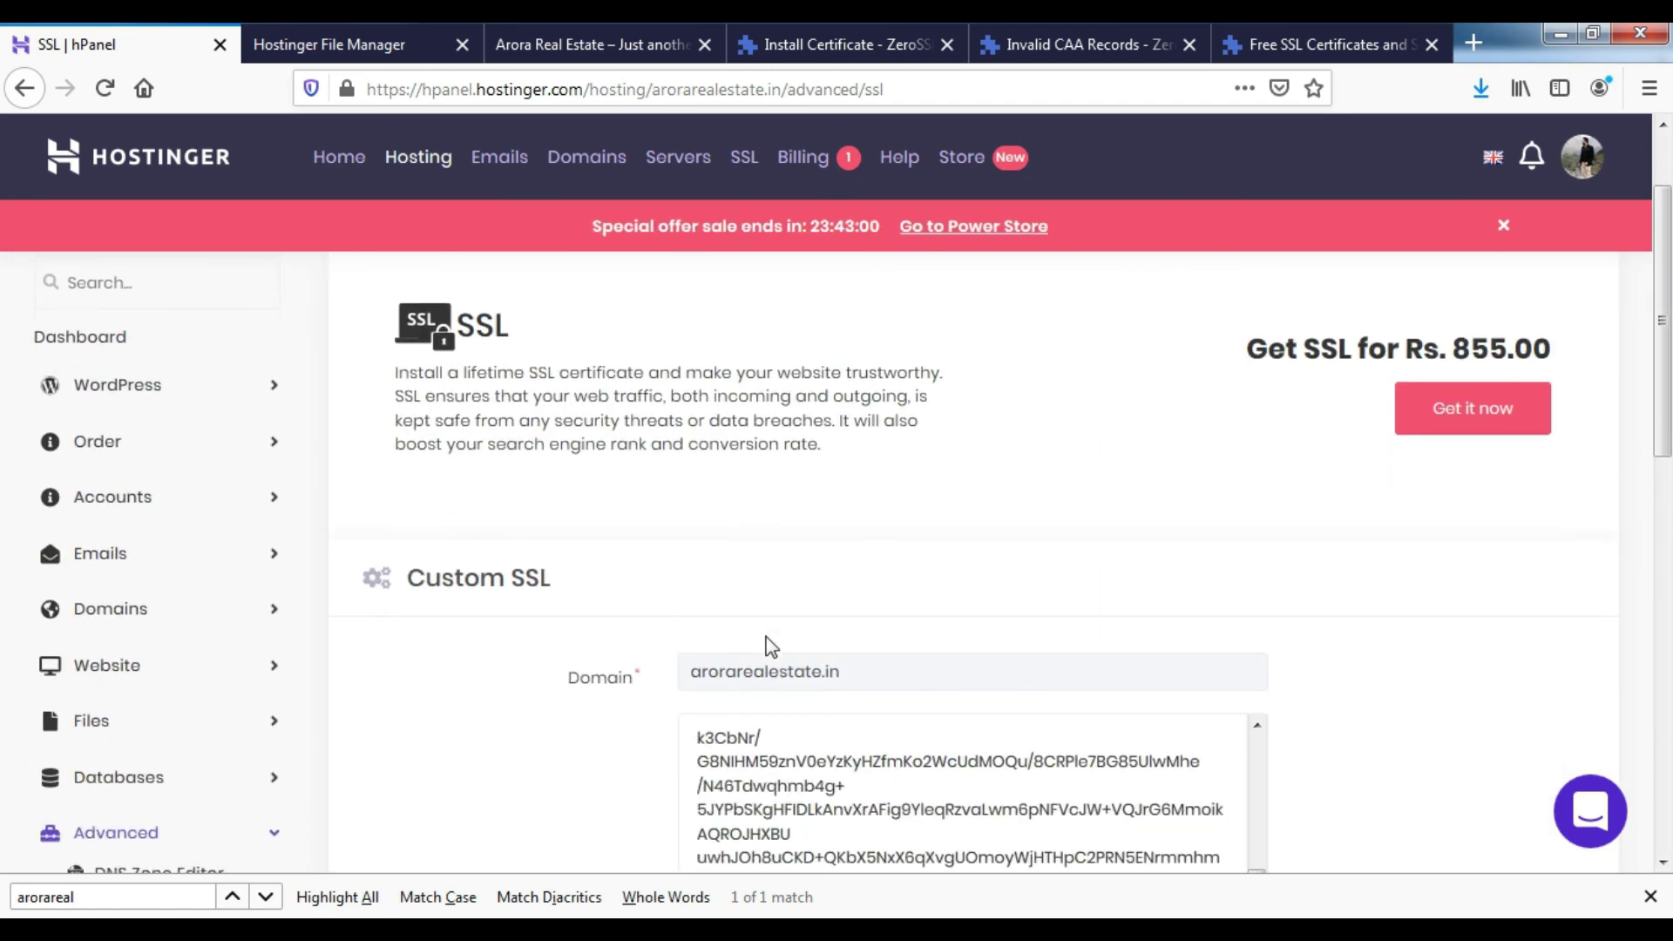
{"action": "scroll", "coordinate": [771, 647], "scroll_direction": "down", "scroll_amount": 1}
{"action": "left_click", "coordinate": [767, 646]}
{"action": "scroll", "coordinate": [771, 646], "scroll_direction": "up", "scroll_amount": 10}
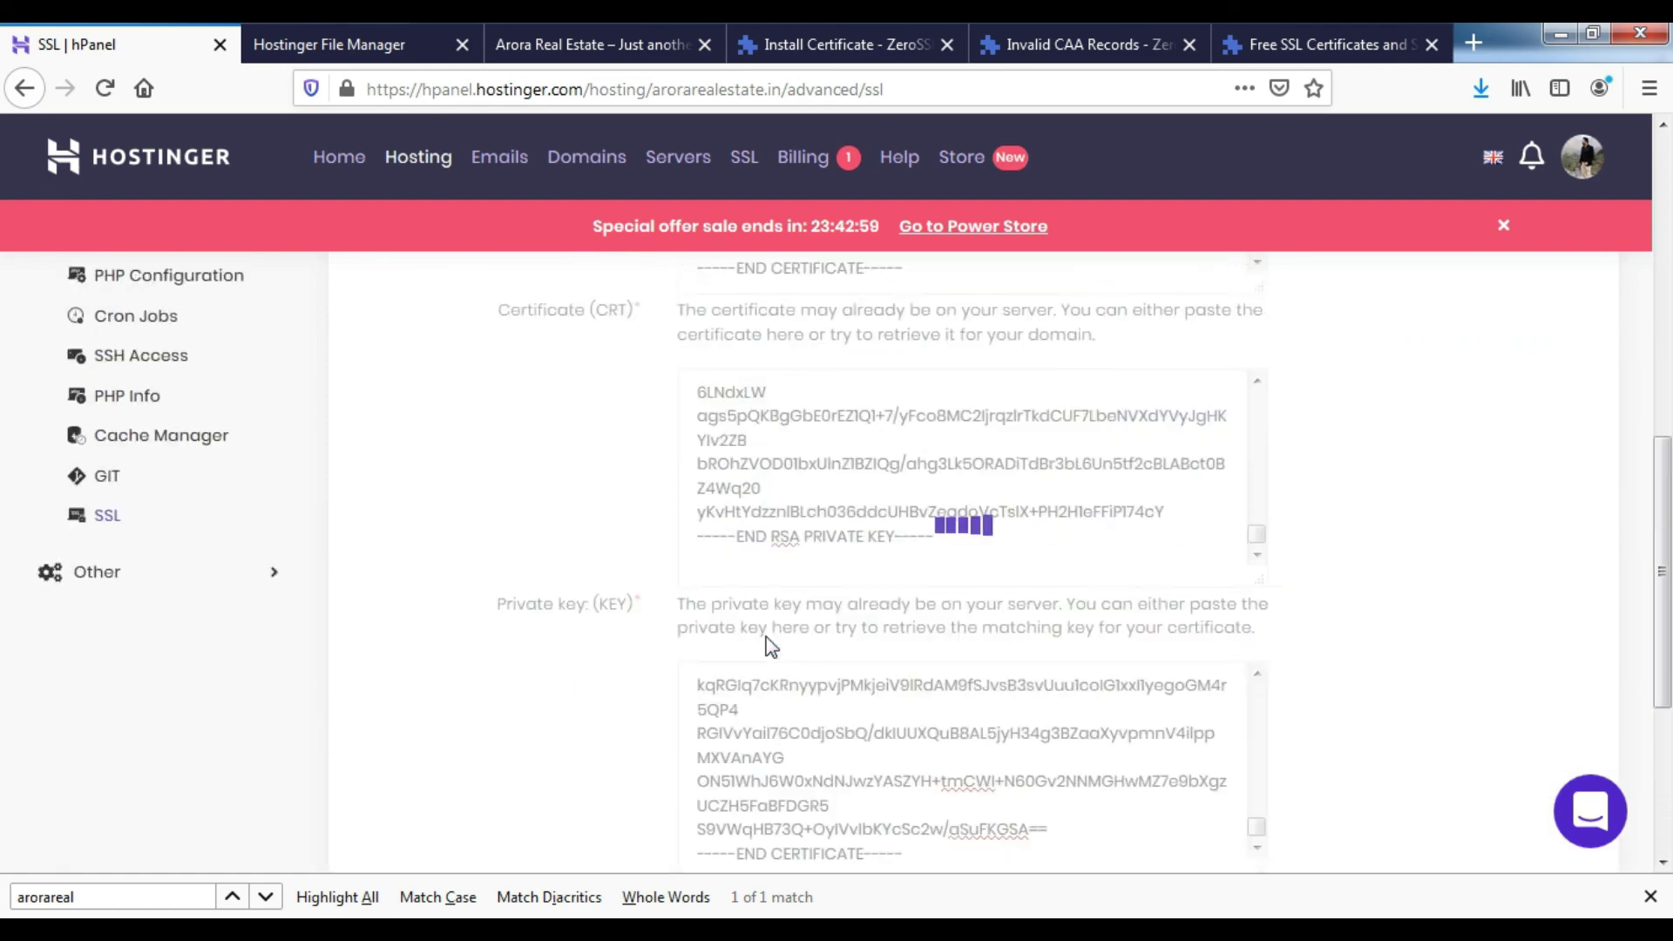
{"action": "scroll", "coordinate": [770, 646], "scroll_direction": "up", "scroll_amount": 3}
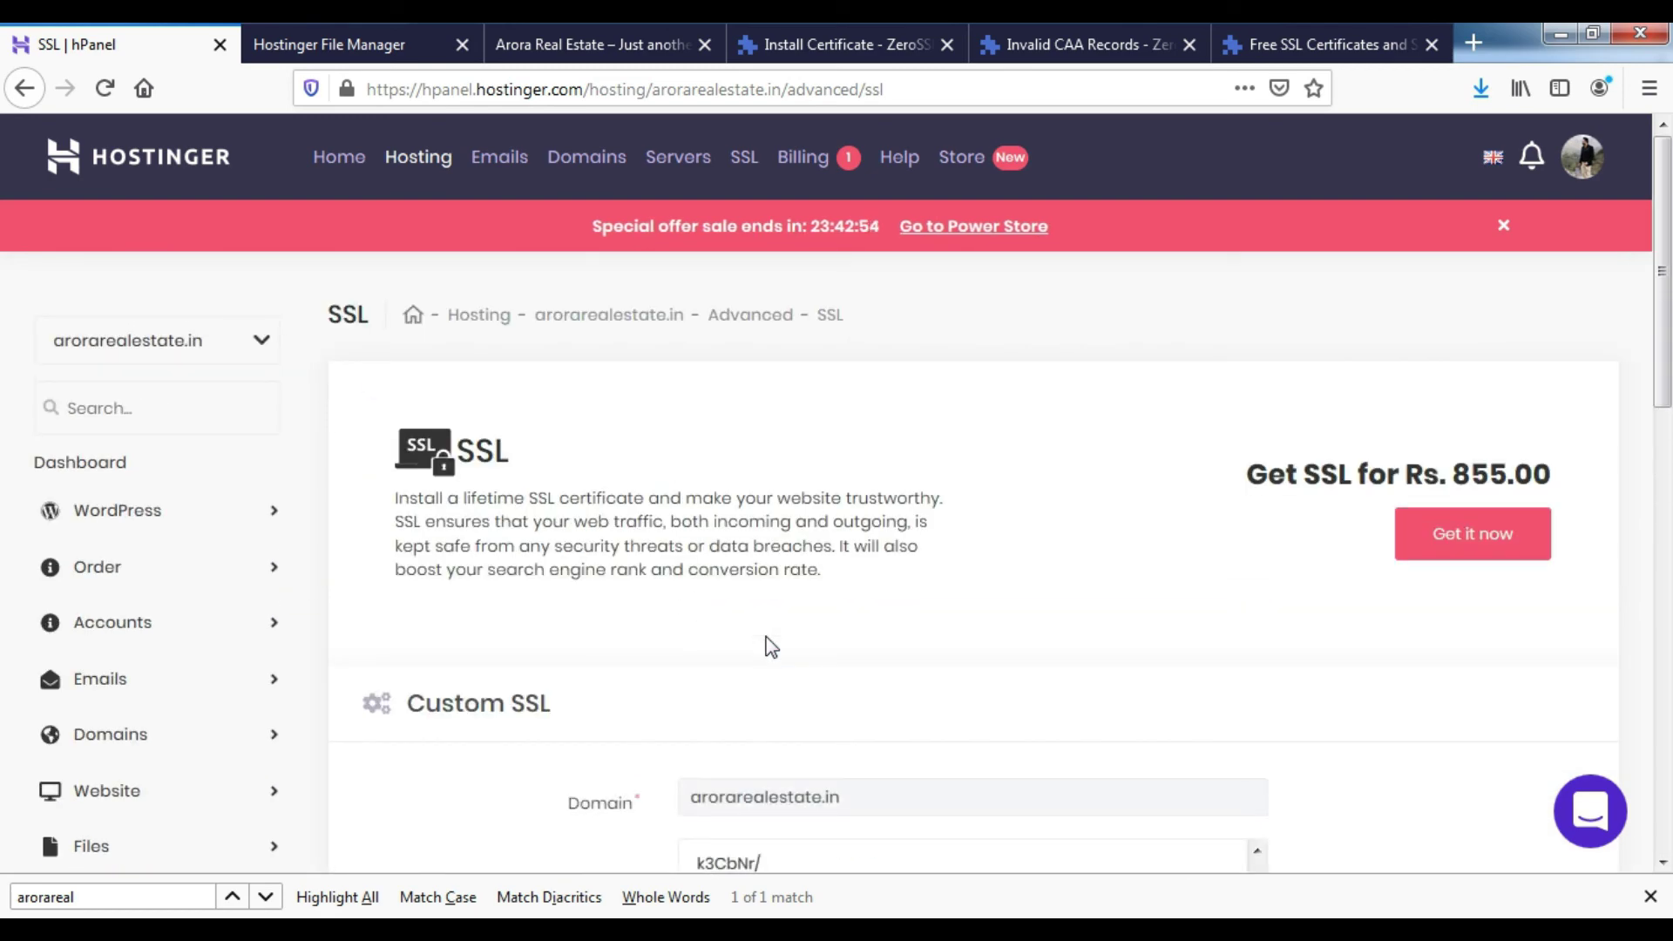
- Close the browser's find bar and reload the hPanel SSL page
{"action": "left_click", "coordinate": [1650, 897]}
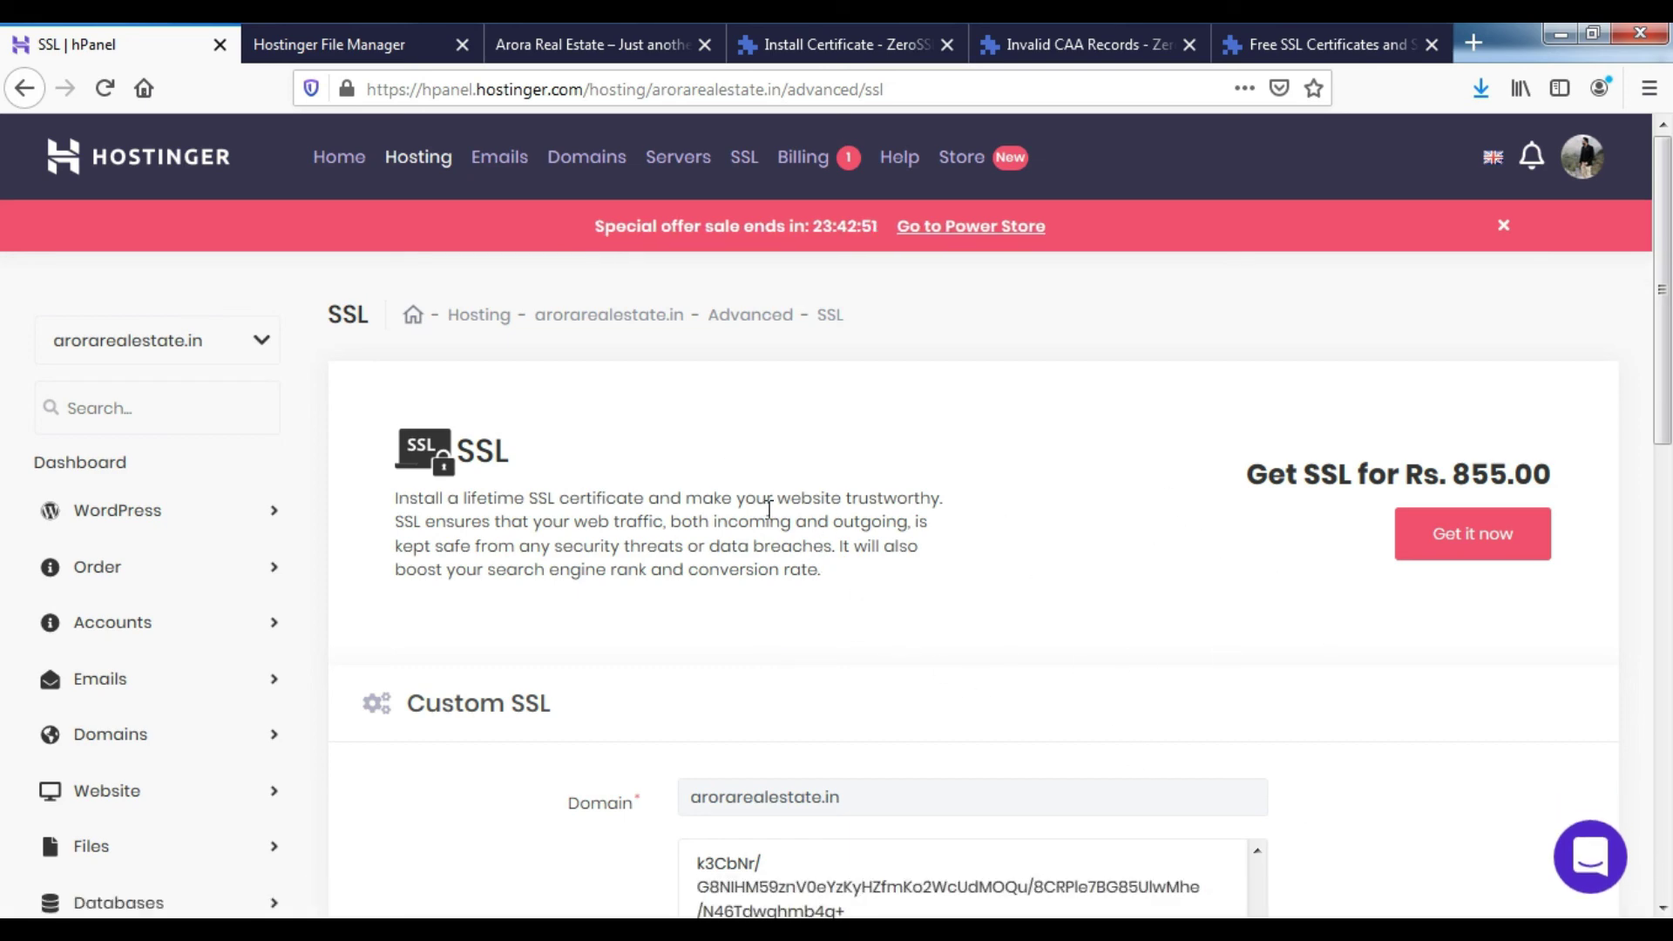
{"action": "scroll", "coordinate": [769, 510], "scroll_direction": "down", "scroll_amount": 5}
{"action": "scroll", "coordinate": [811, 436], "scroll_direction": "up", "scroll_amount": 5}
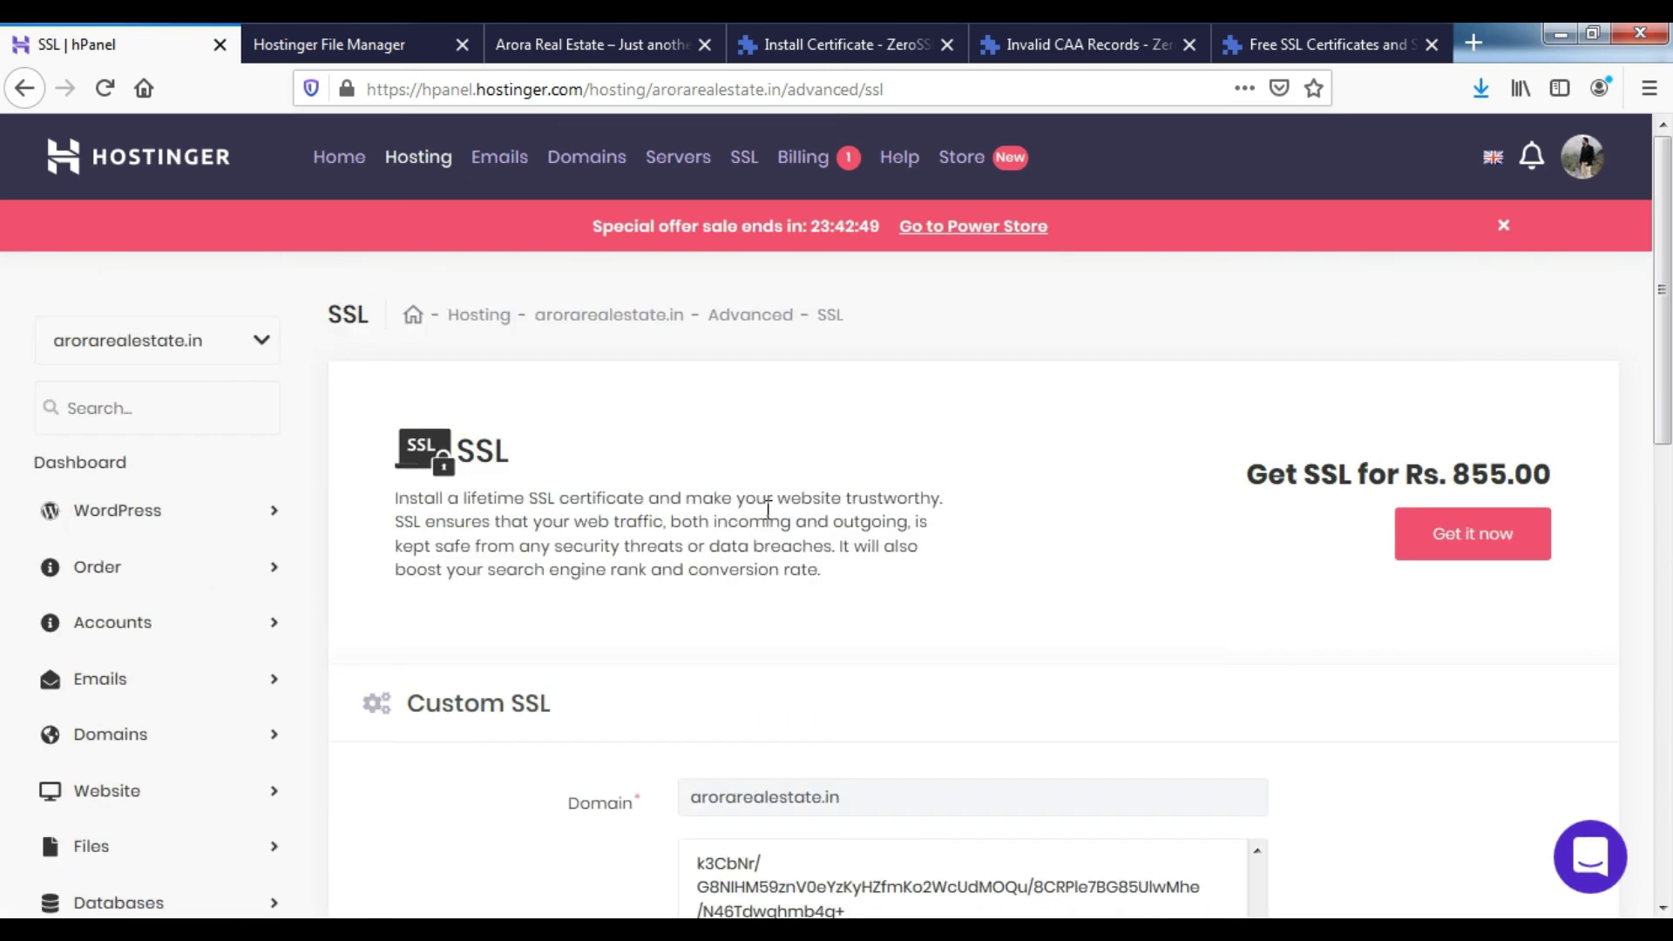
{"action": "right_click", "coordinate": [825, 398]}
{"action": "left_click", "coordinate": [981, 426]}
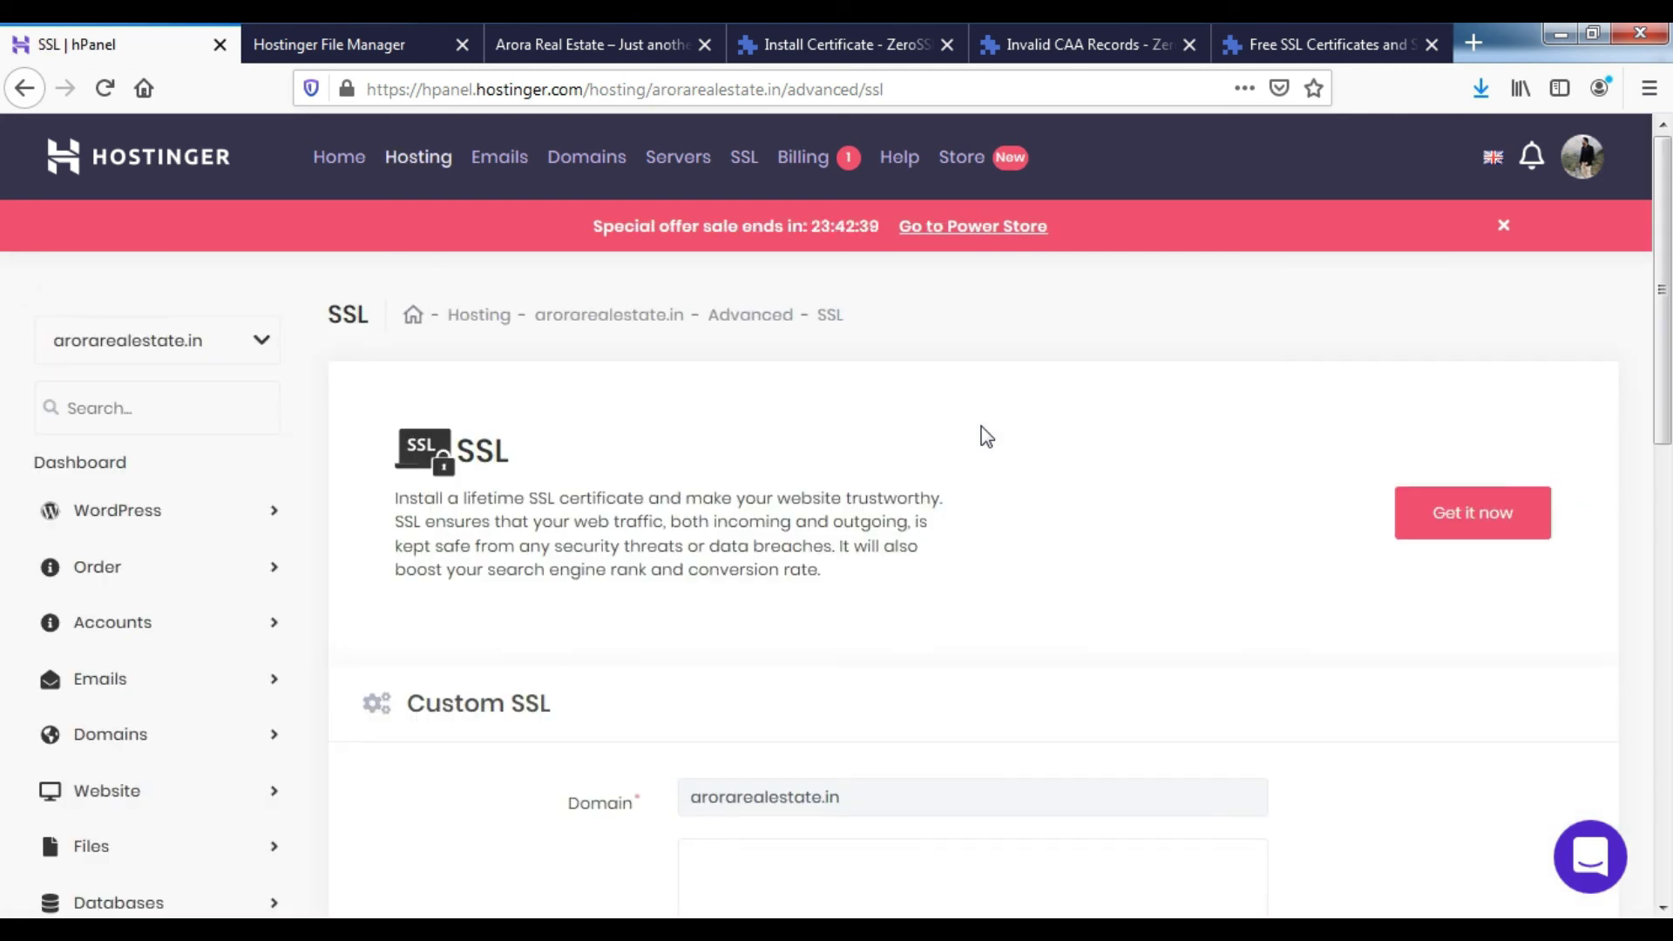
- Confirm arorarealestate.in lists ZeroSSL as issuer with a Sep 7 2020 expiry
{"action": "scroll", "coordinate": [954, 457], "scroll_direction": "down", "scroll_amount": 2}
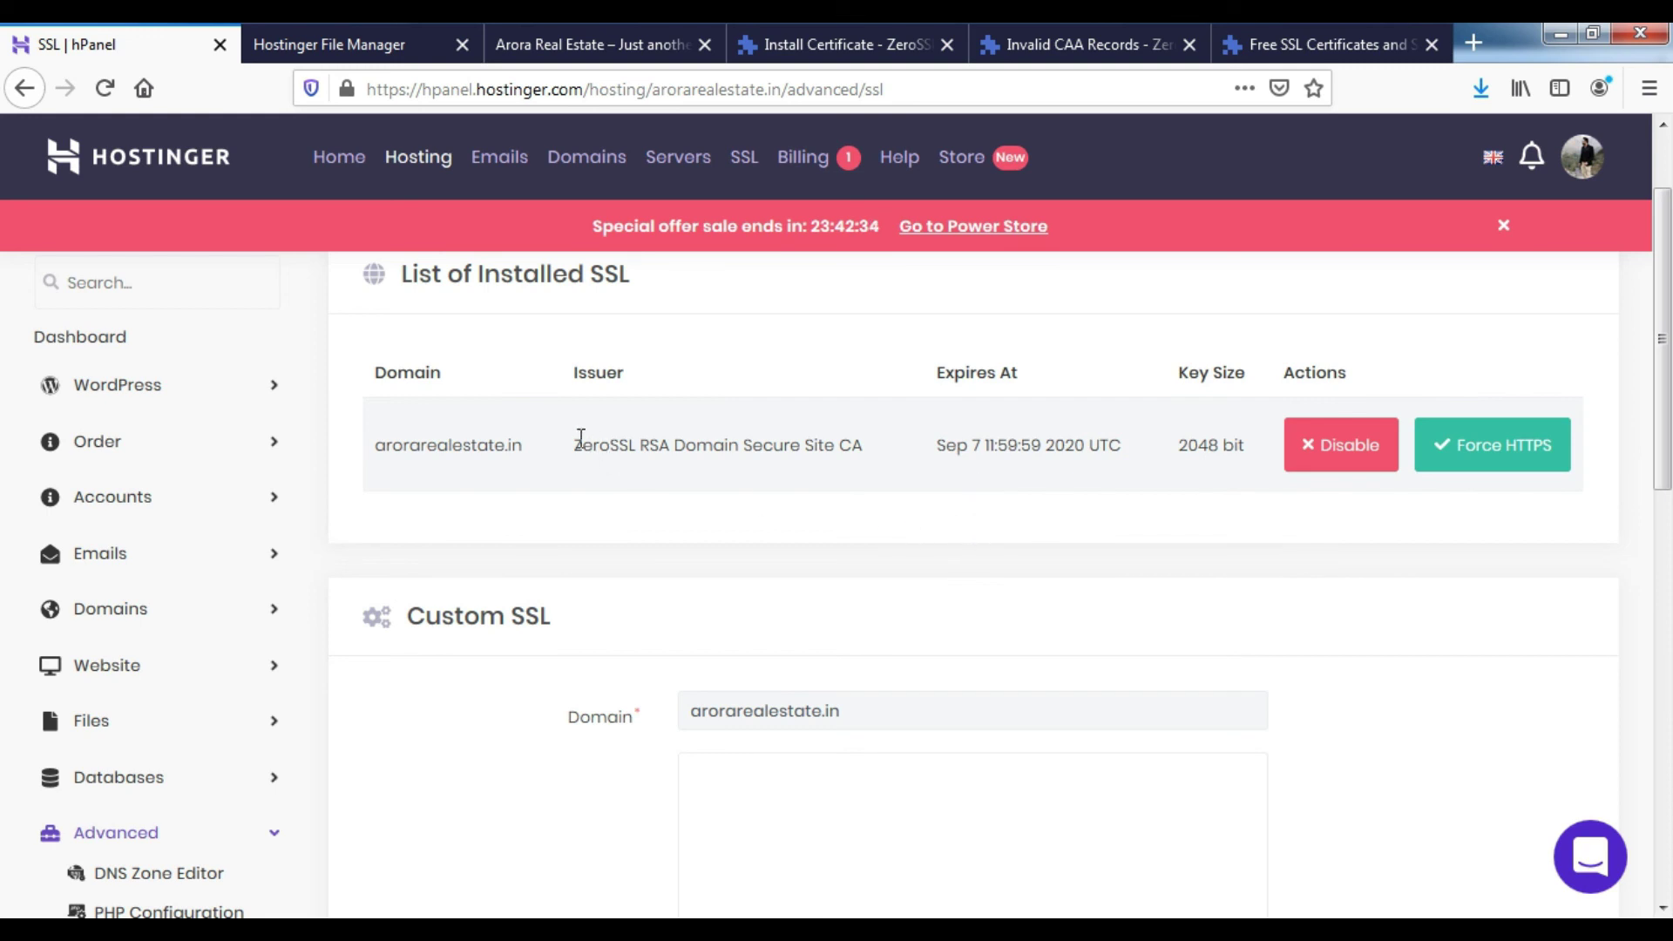
{"action": "left_click_drag", "start_coordinate": [575, 449], "coordinate": [637, 455]}
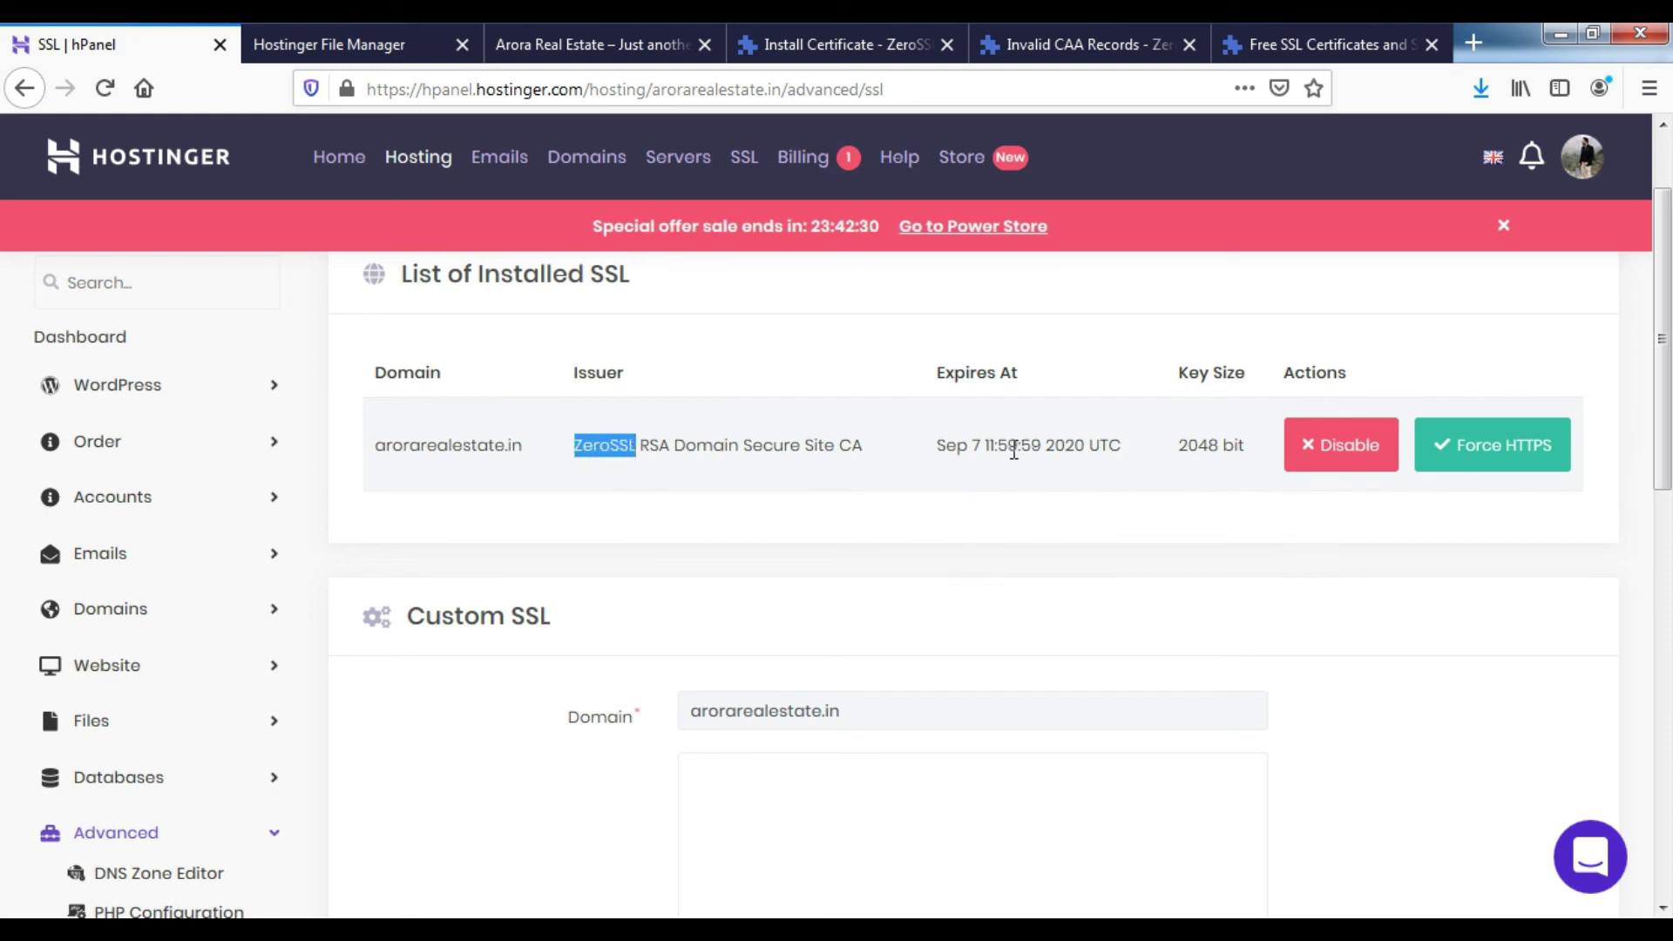
{"action": "double_click", "coordinate": [978, 448]}
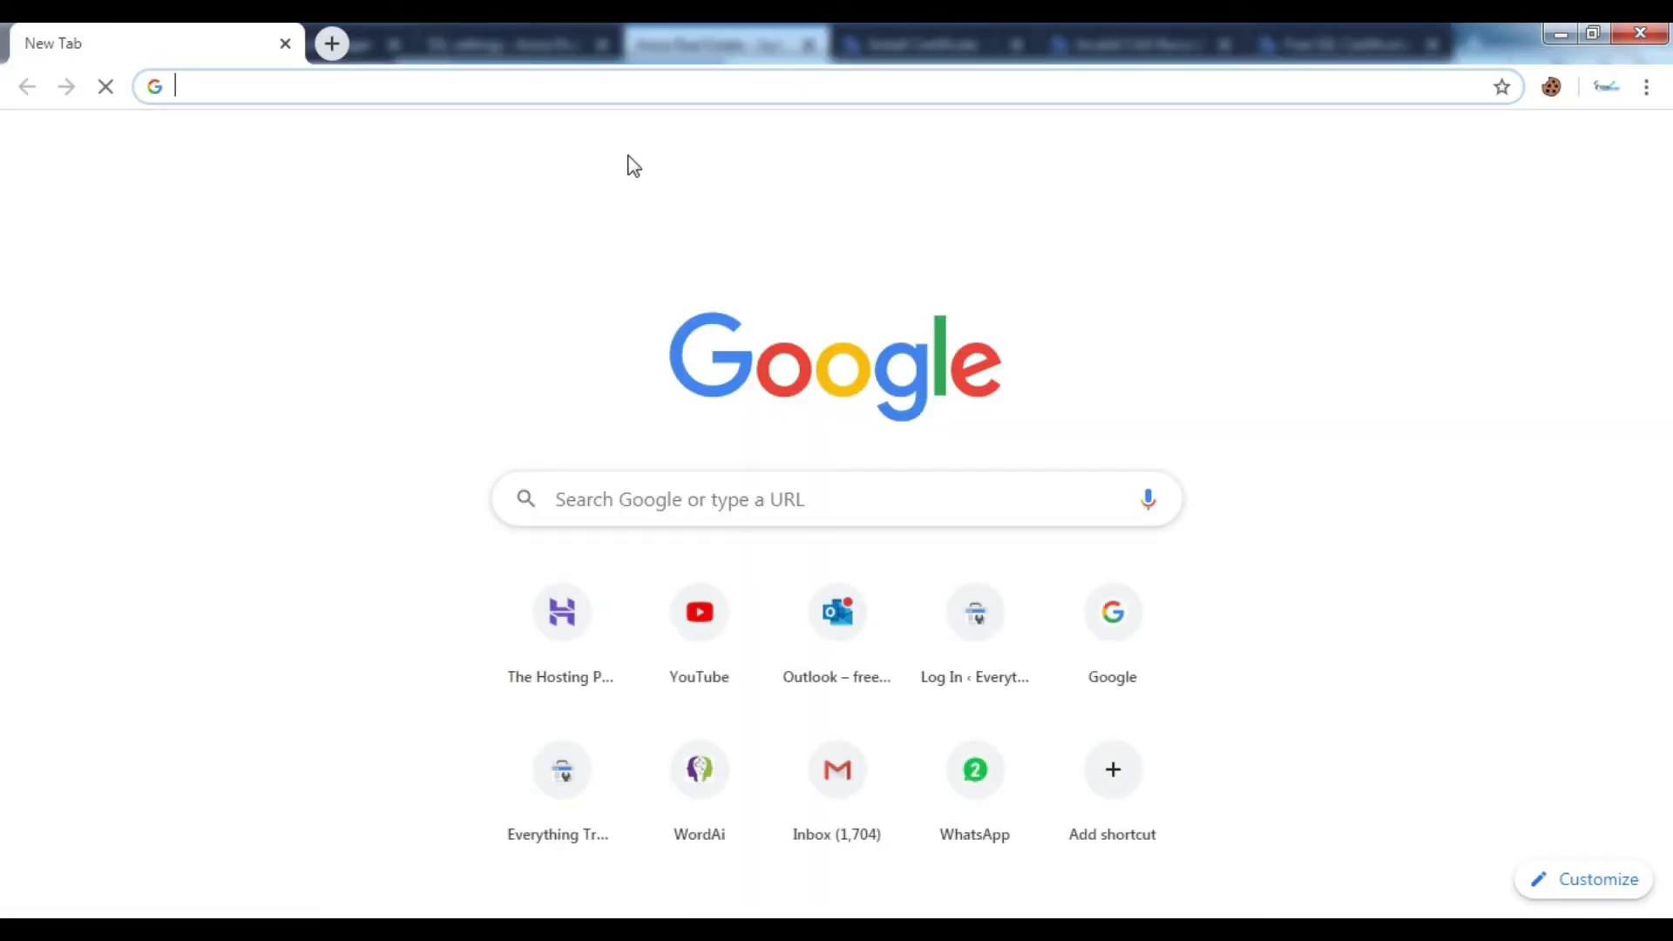
- Load arorarealestate.in in Chrome and verify the padlock shows Connection is secure
{"action": "type", "text": "arorarealestate.in"}
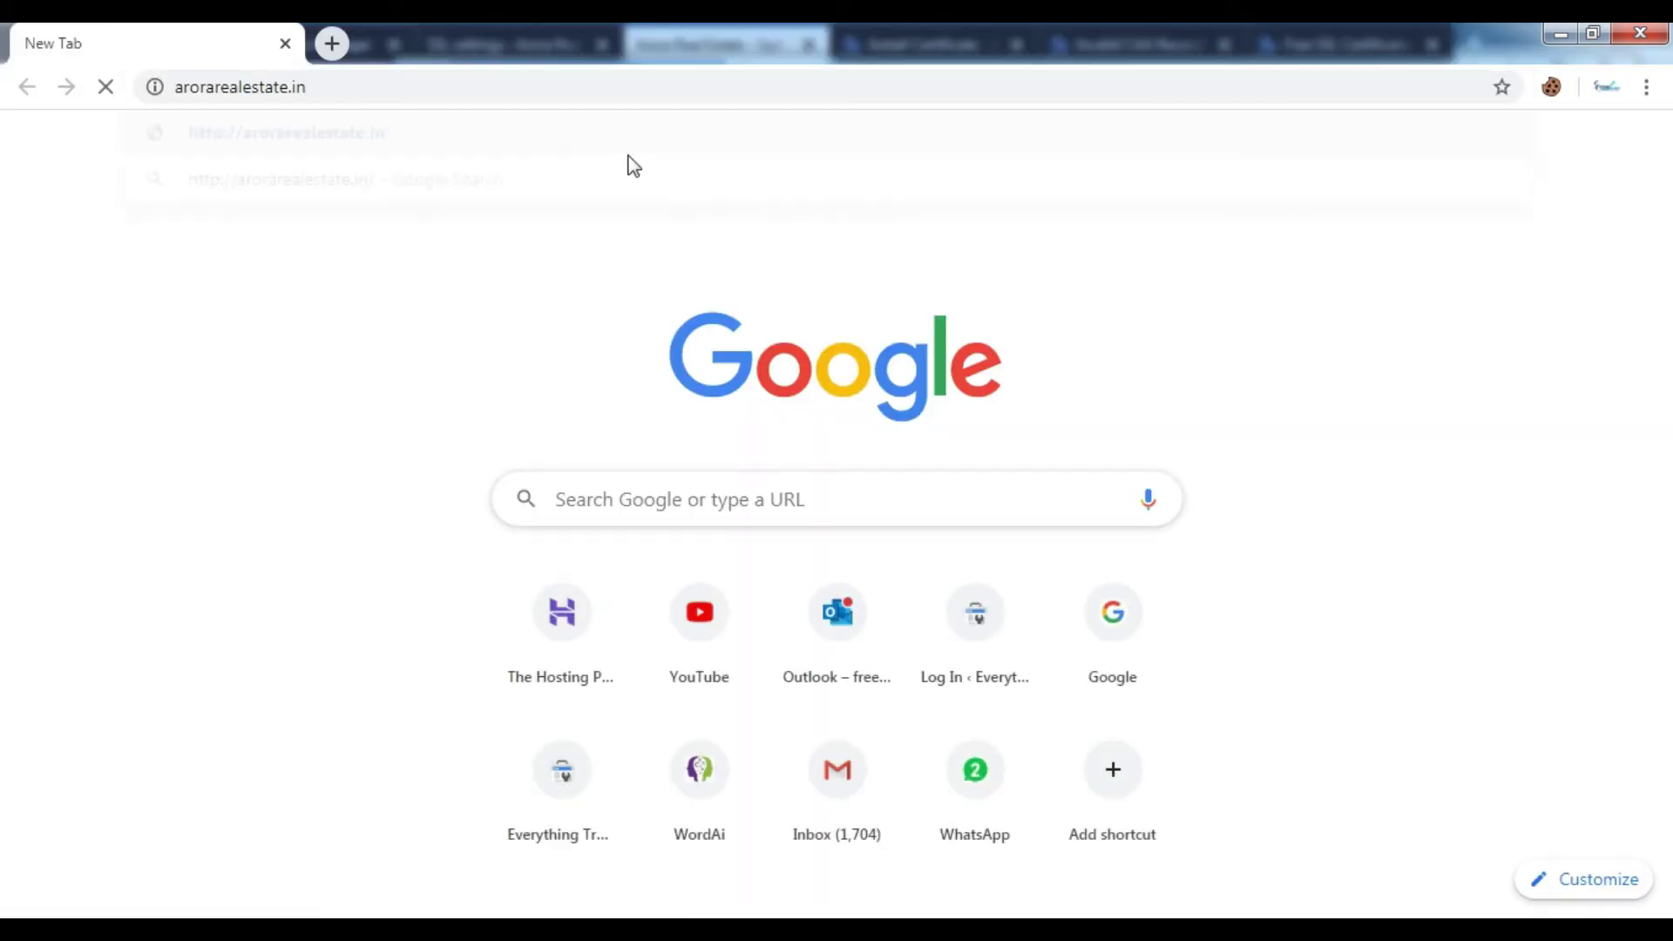
{"action": "key", "text": "Return"}
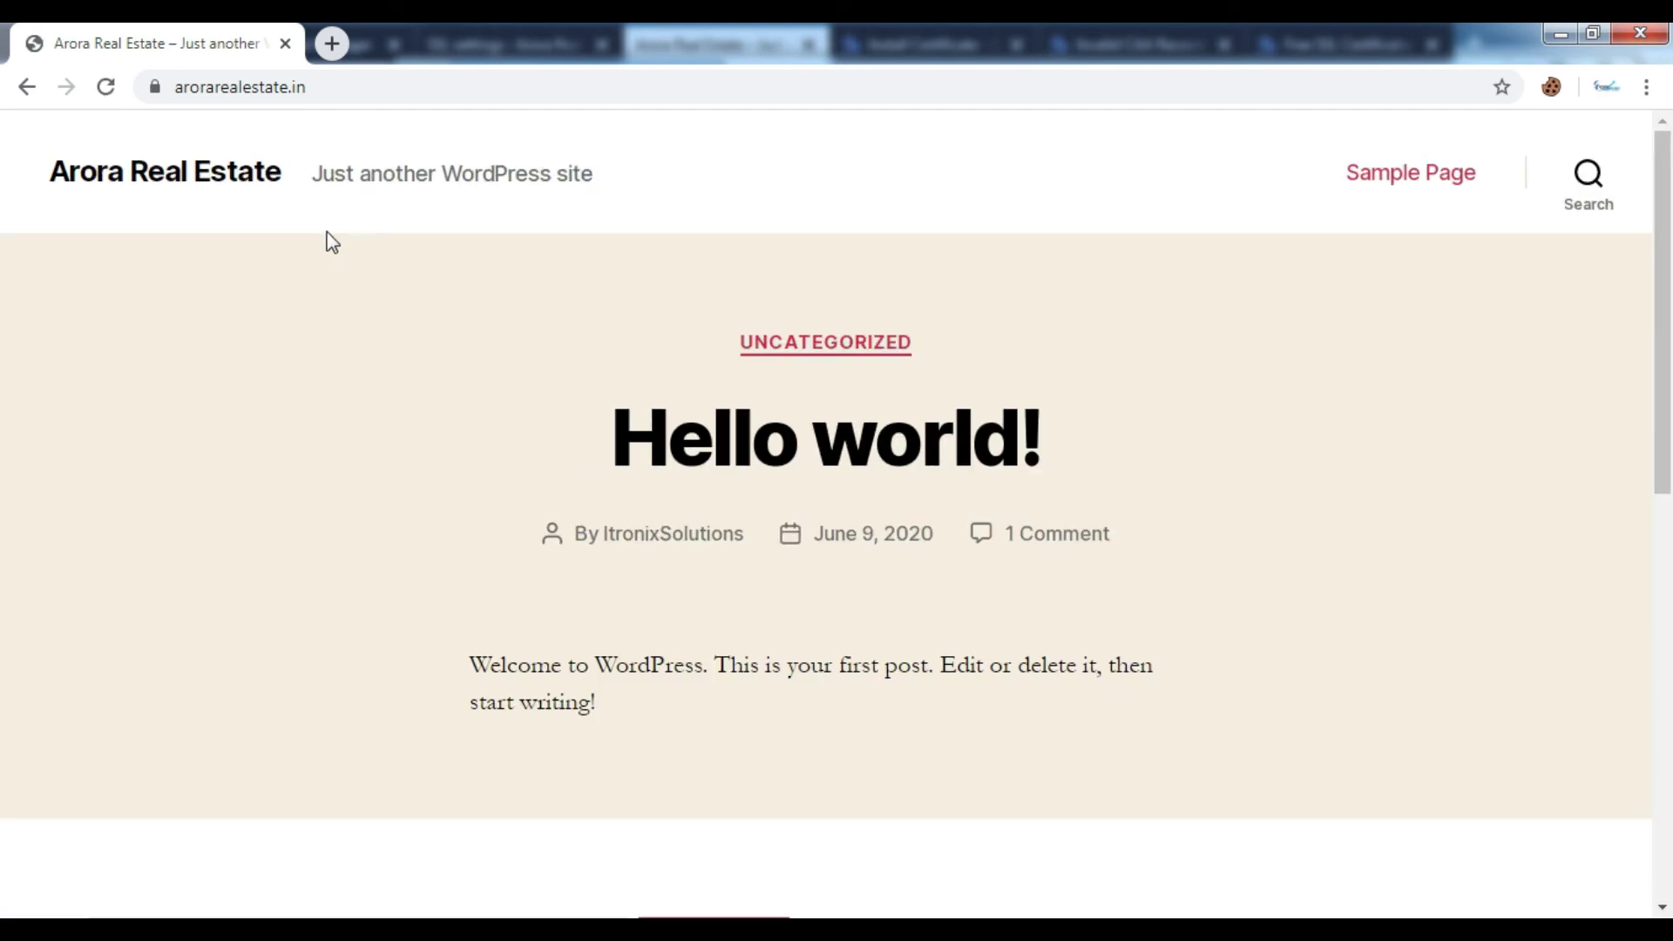
{"action": "left_click", "coordinate": [154, 87]}
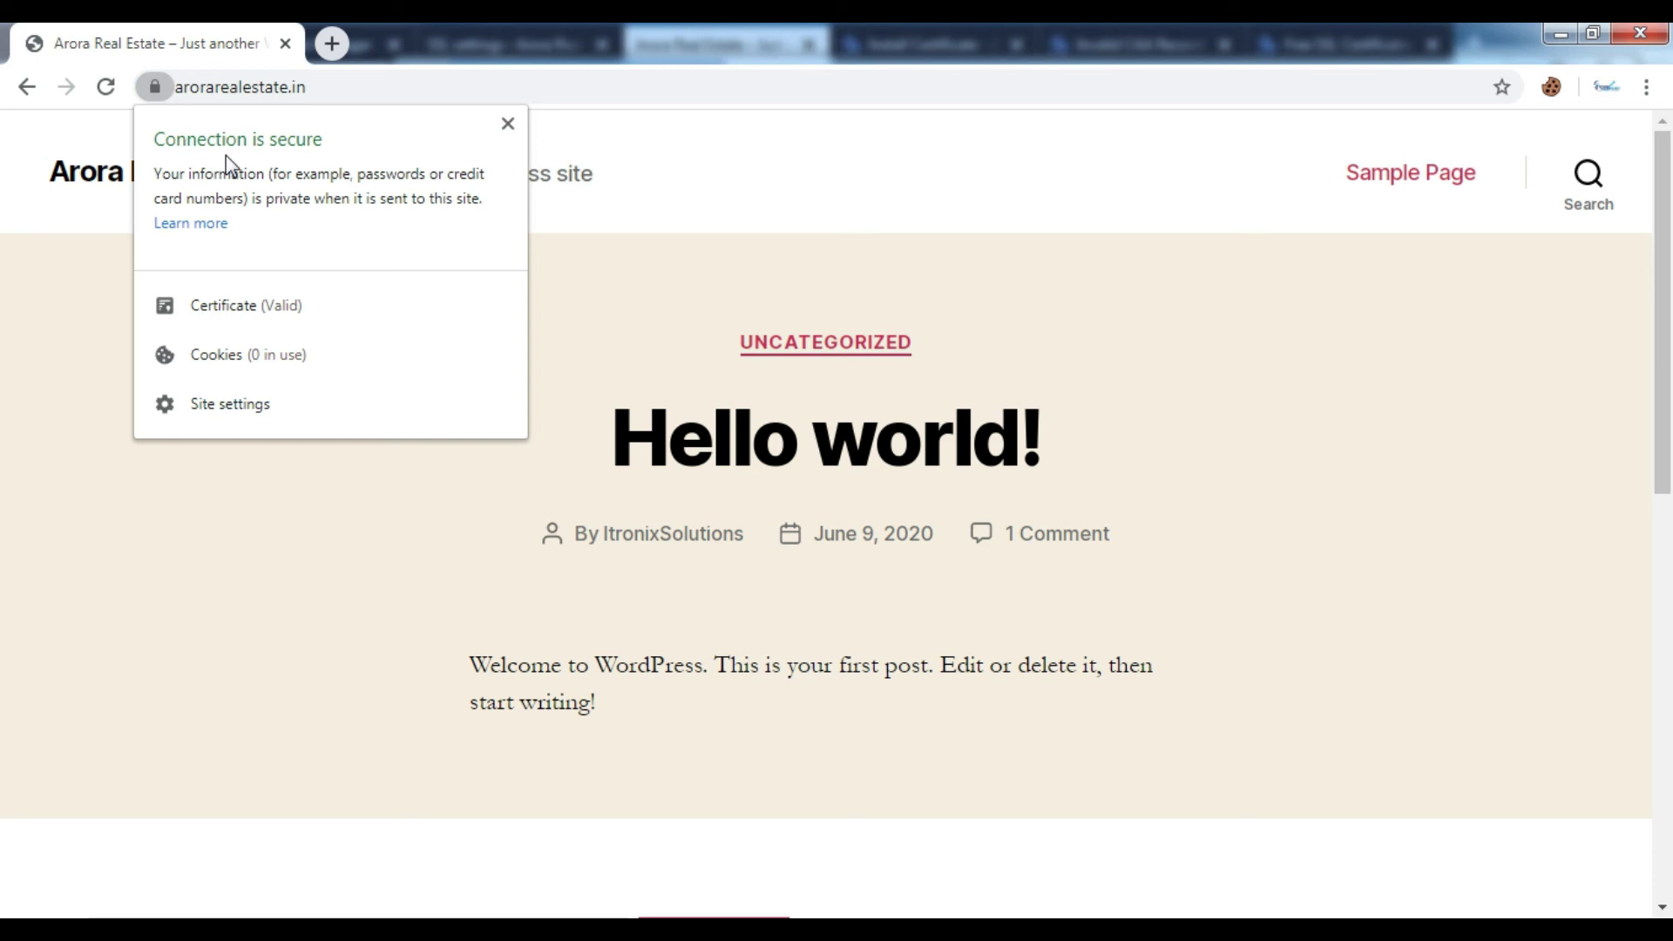
{"action": "left_click", "coordinate": [508, 123]}
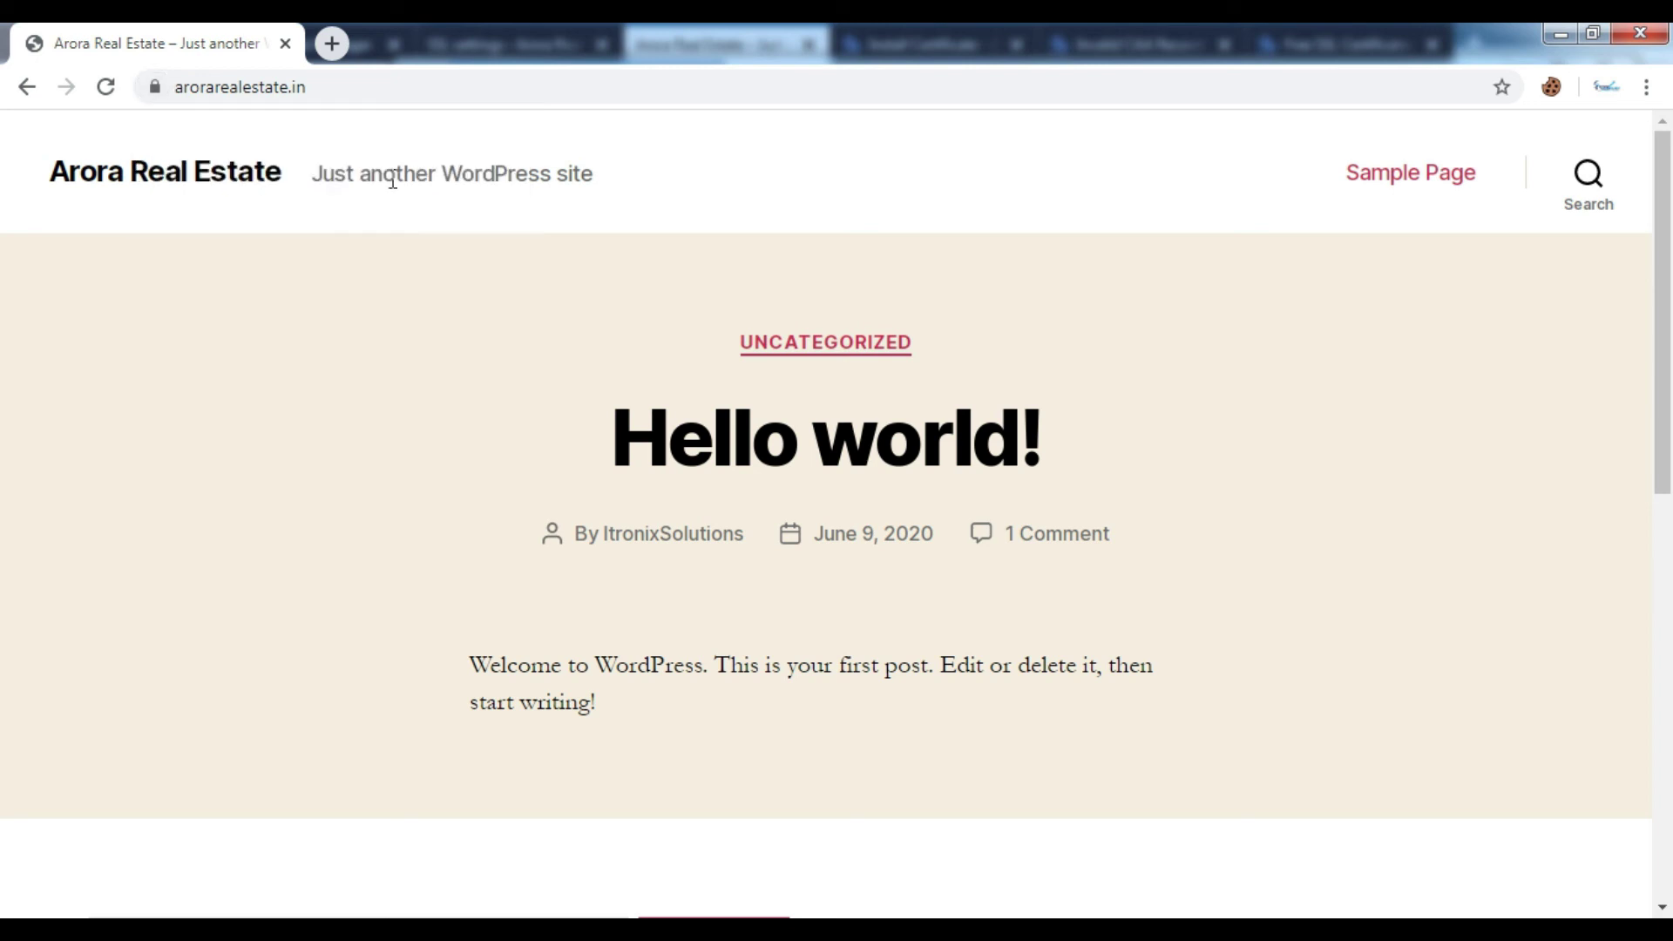